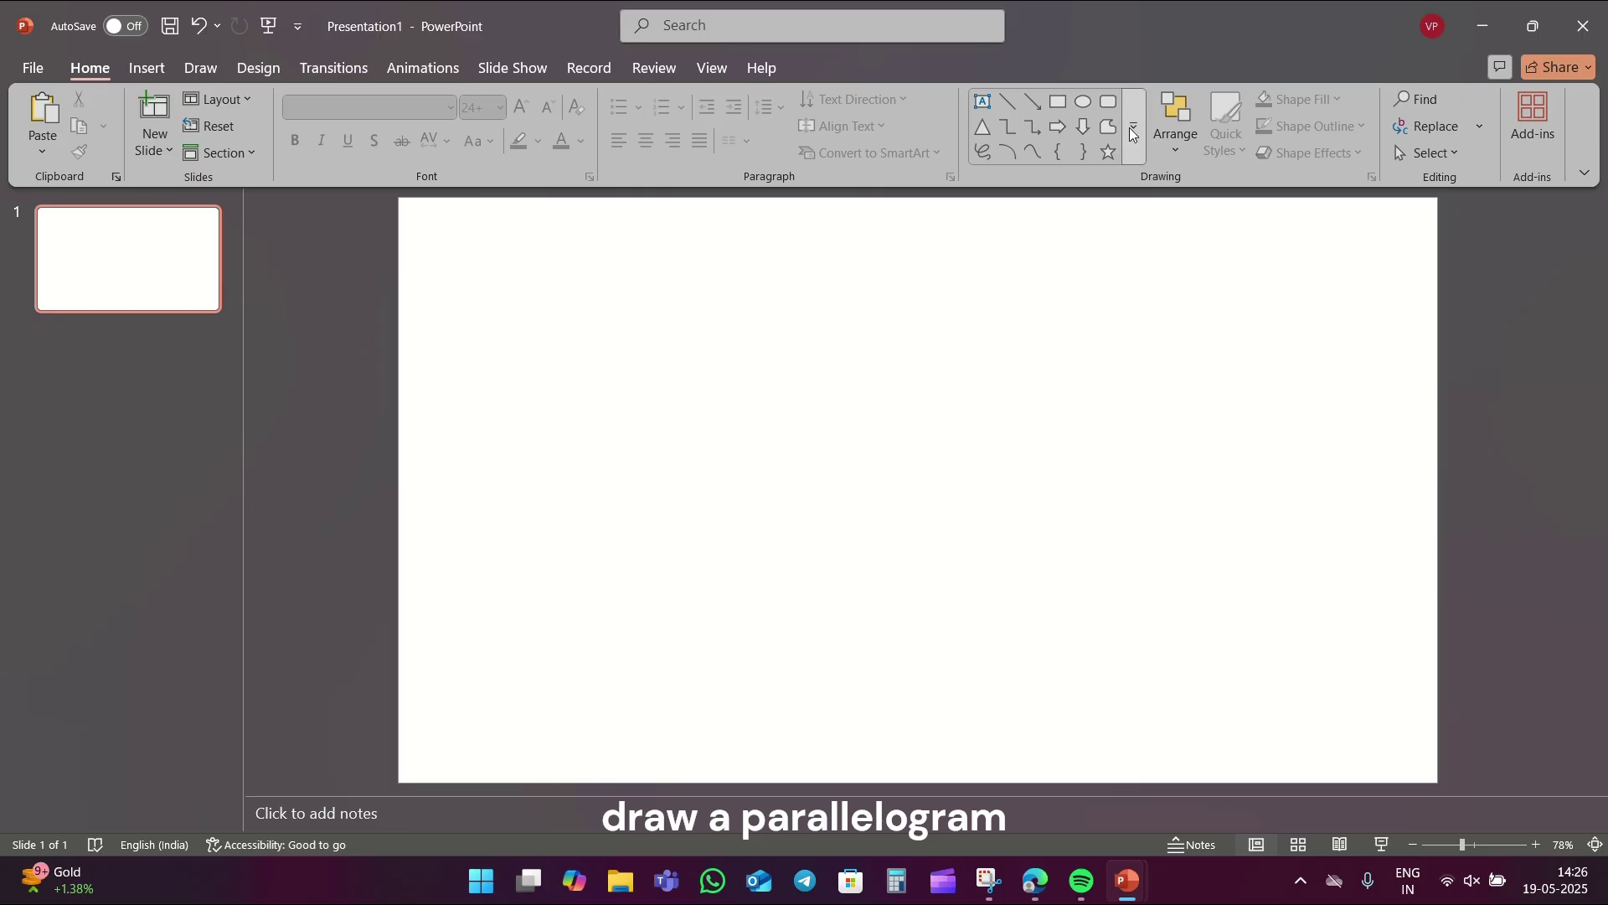
Draw a blue parallelogram right of the slide centre, then steepen its slant and widen it
click(1131, 134)
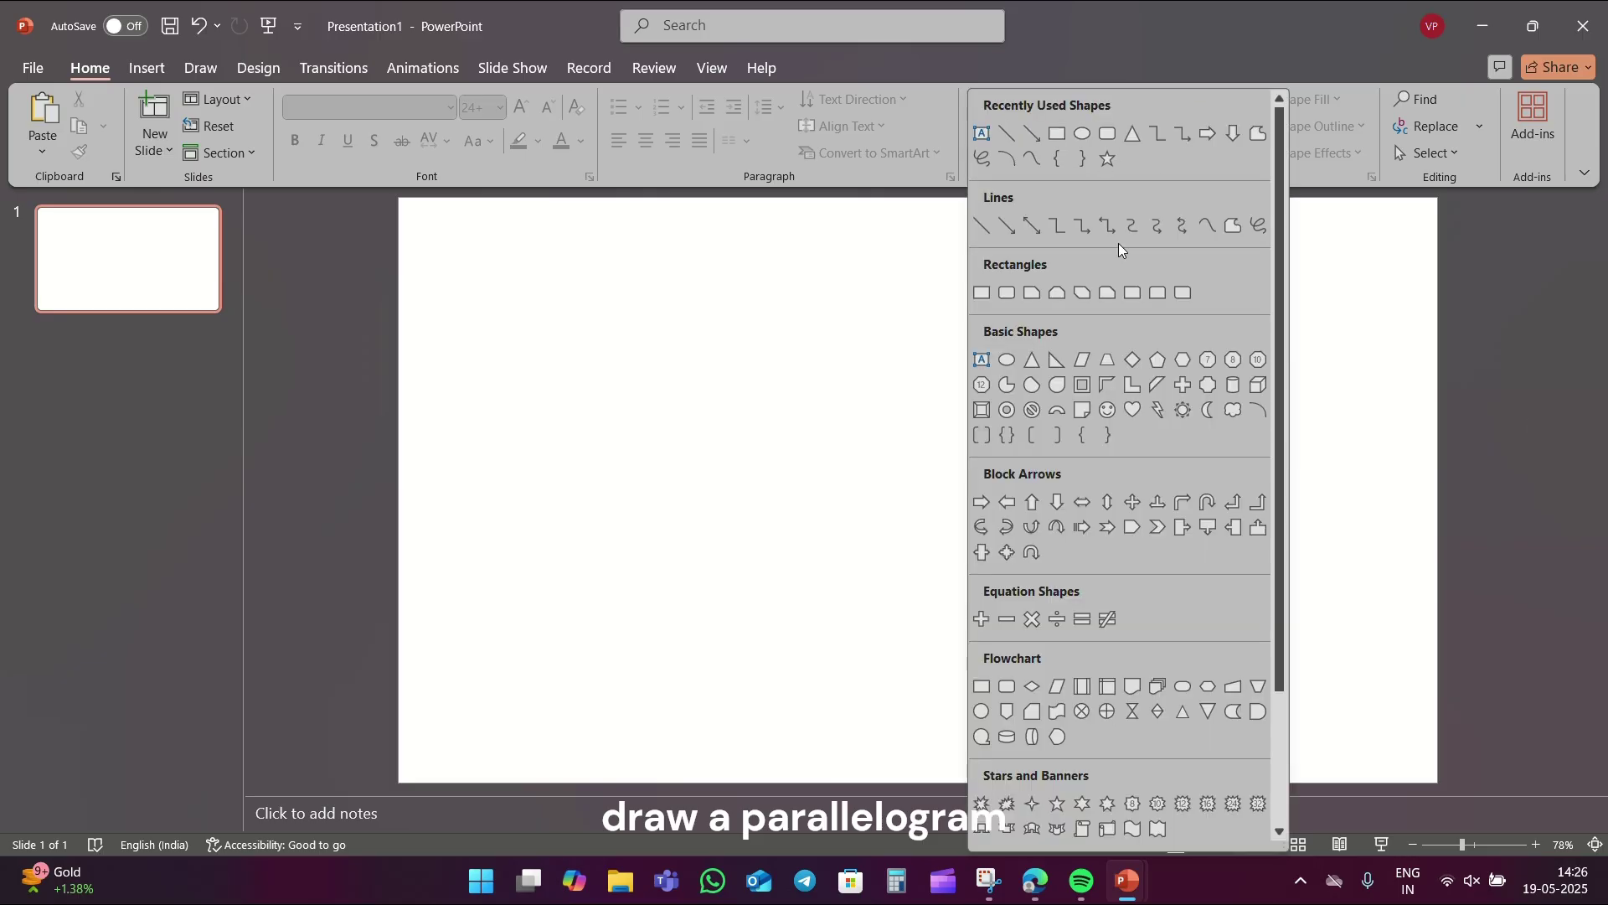
click(1083, 361)
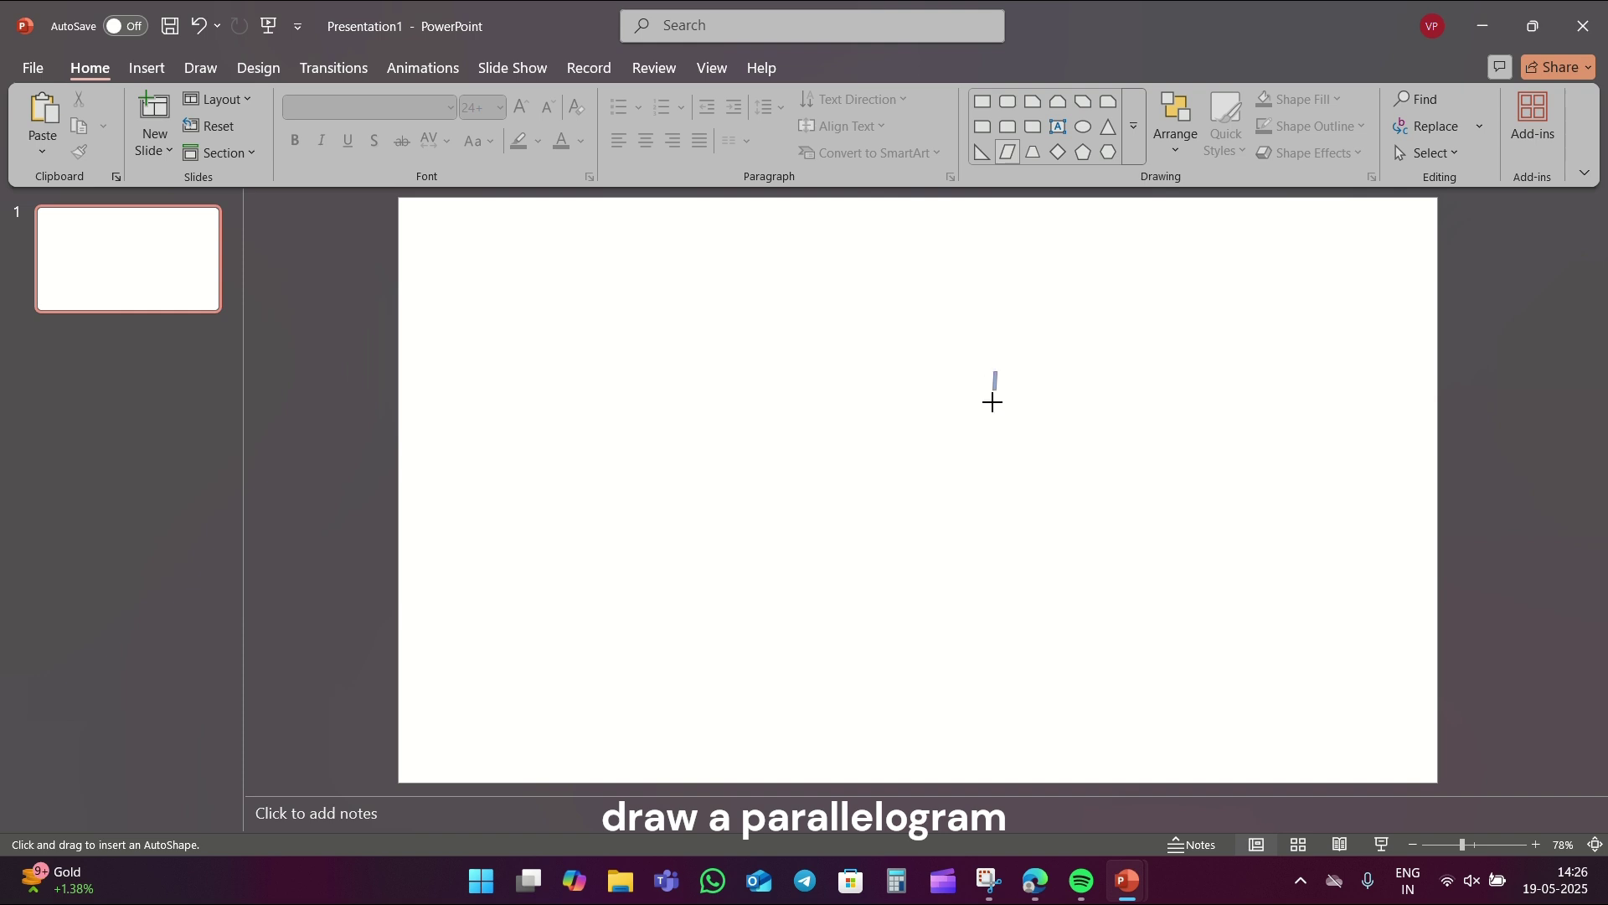
drag(993, 402, 1151, 558)
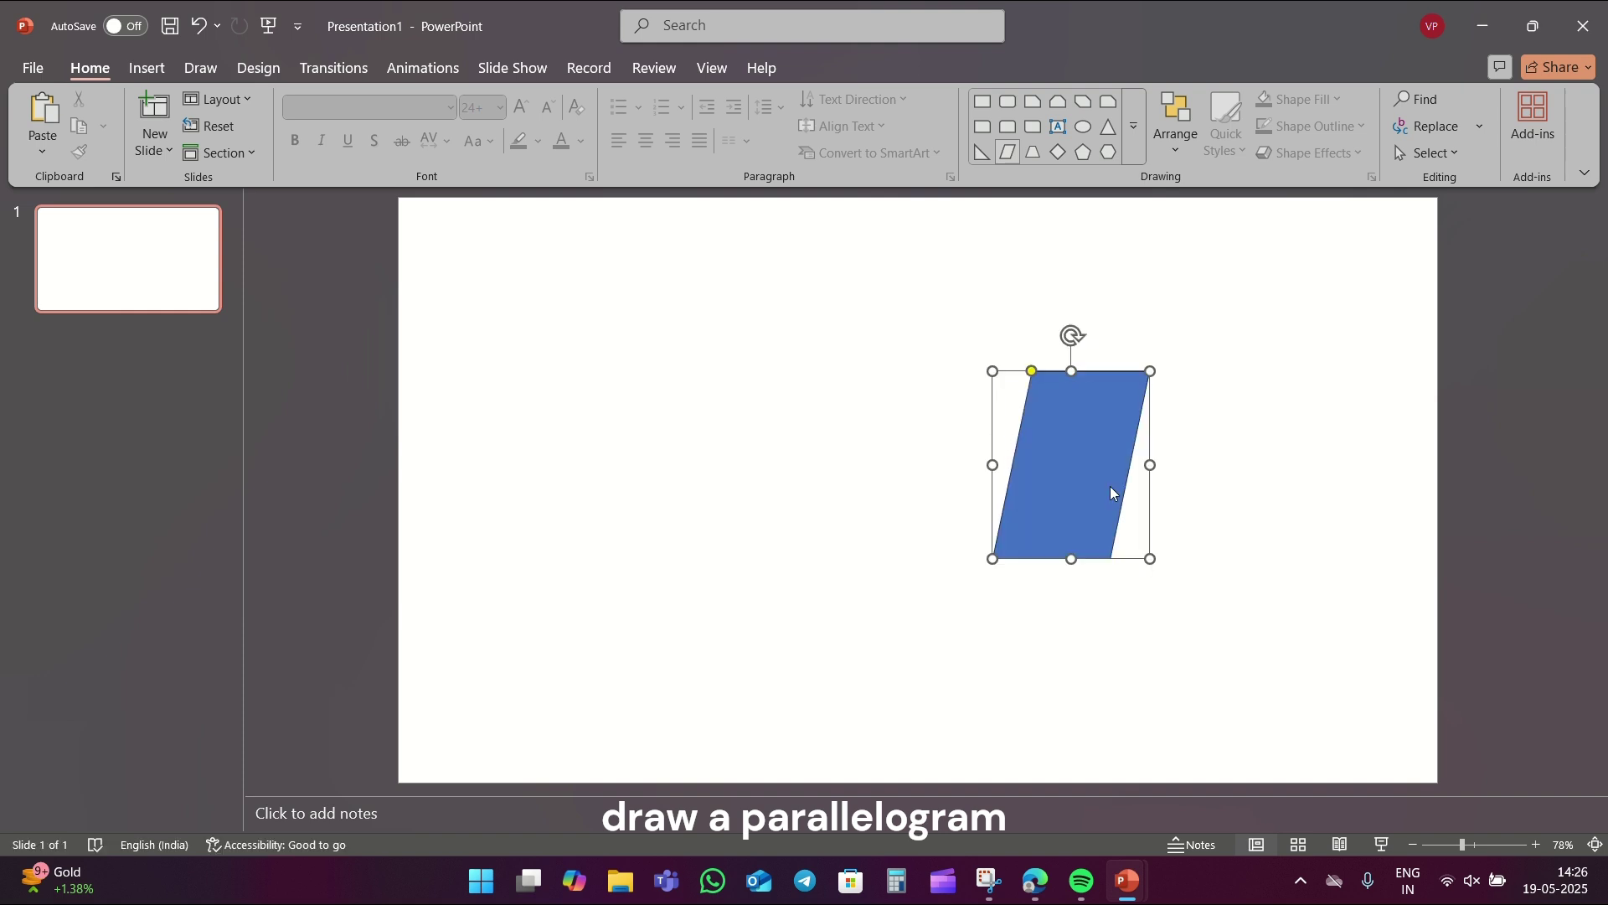
drag(1030, 372, 1083, 390)
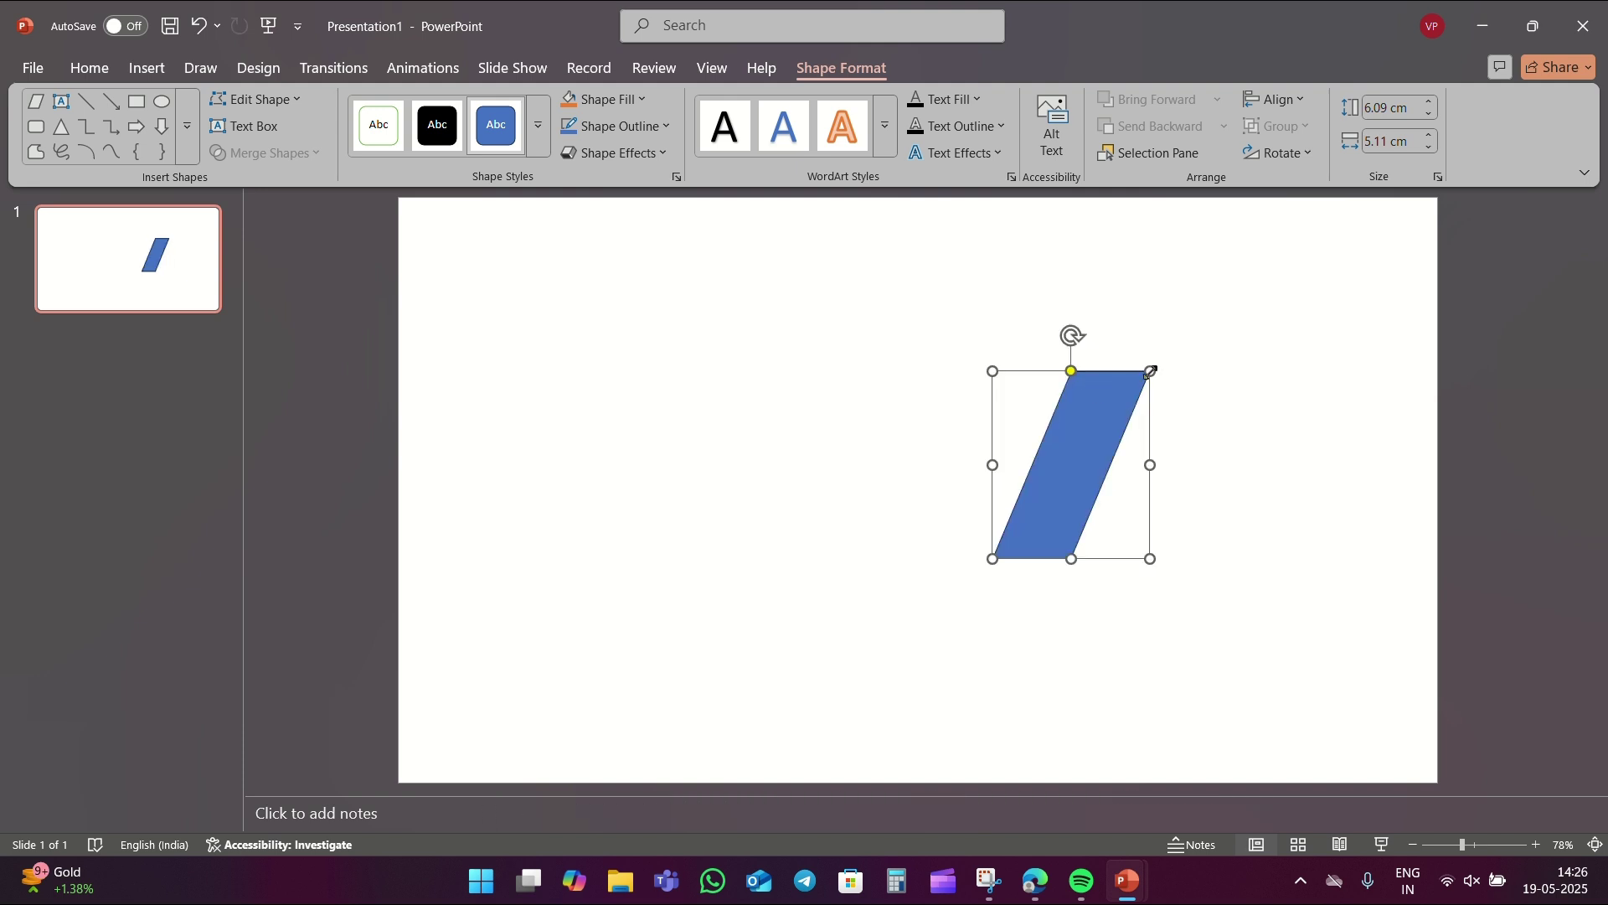
drag(1150, 371, 1213, 382)
click(1167, 287)
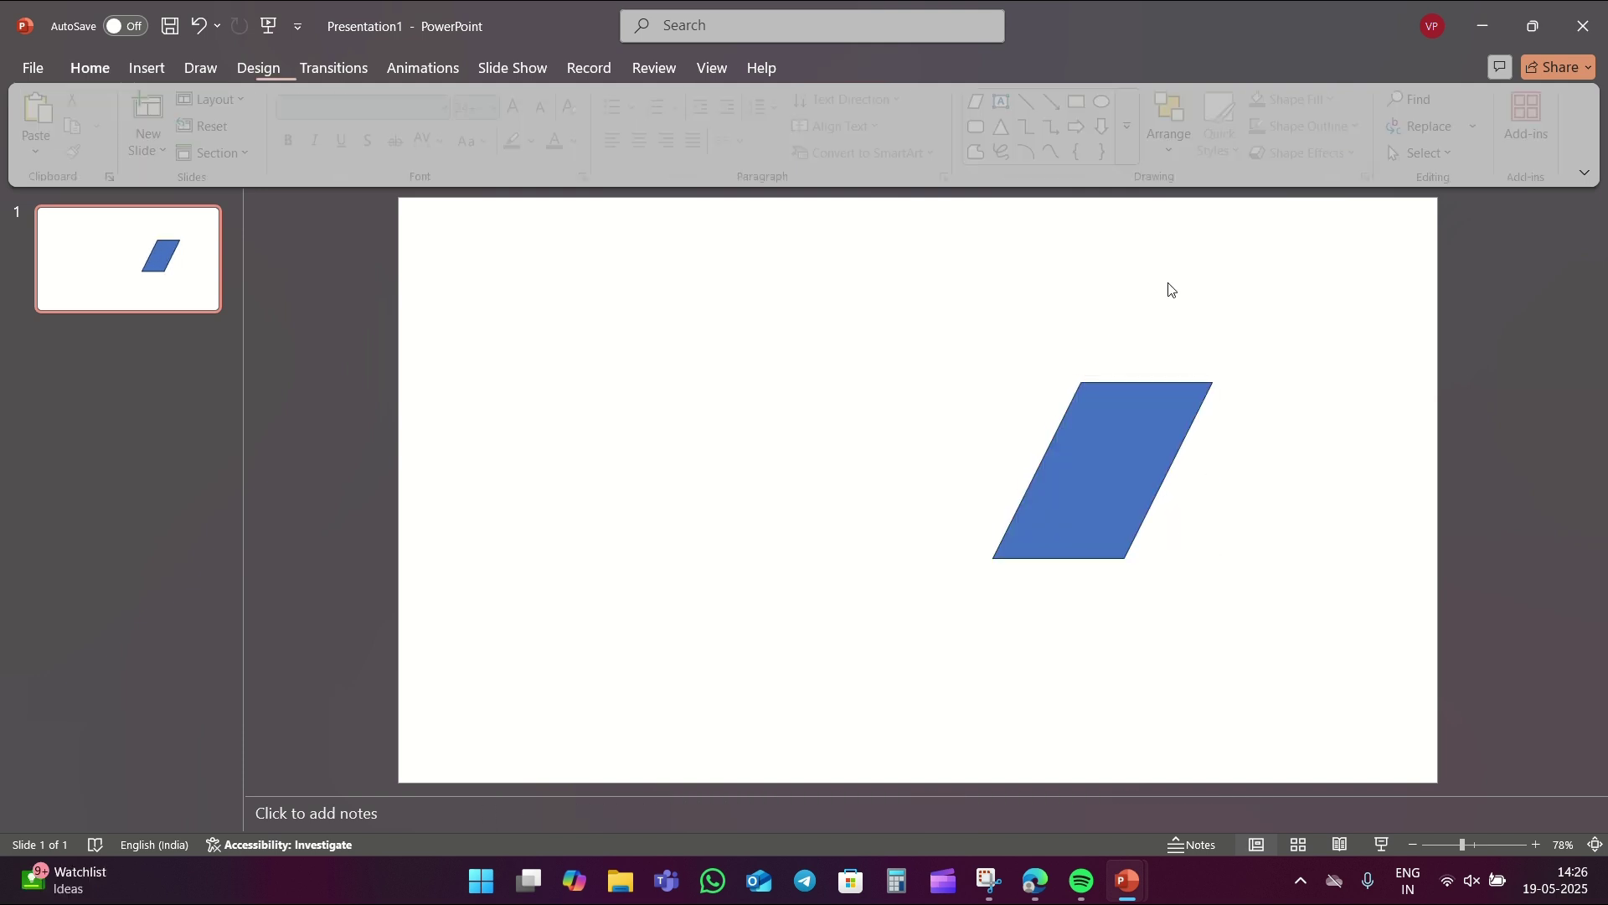
Draw a rounded rectangle over the parallelogram and extend it upward
click(988, 130)
drag(925, 343, 1168, 558)
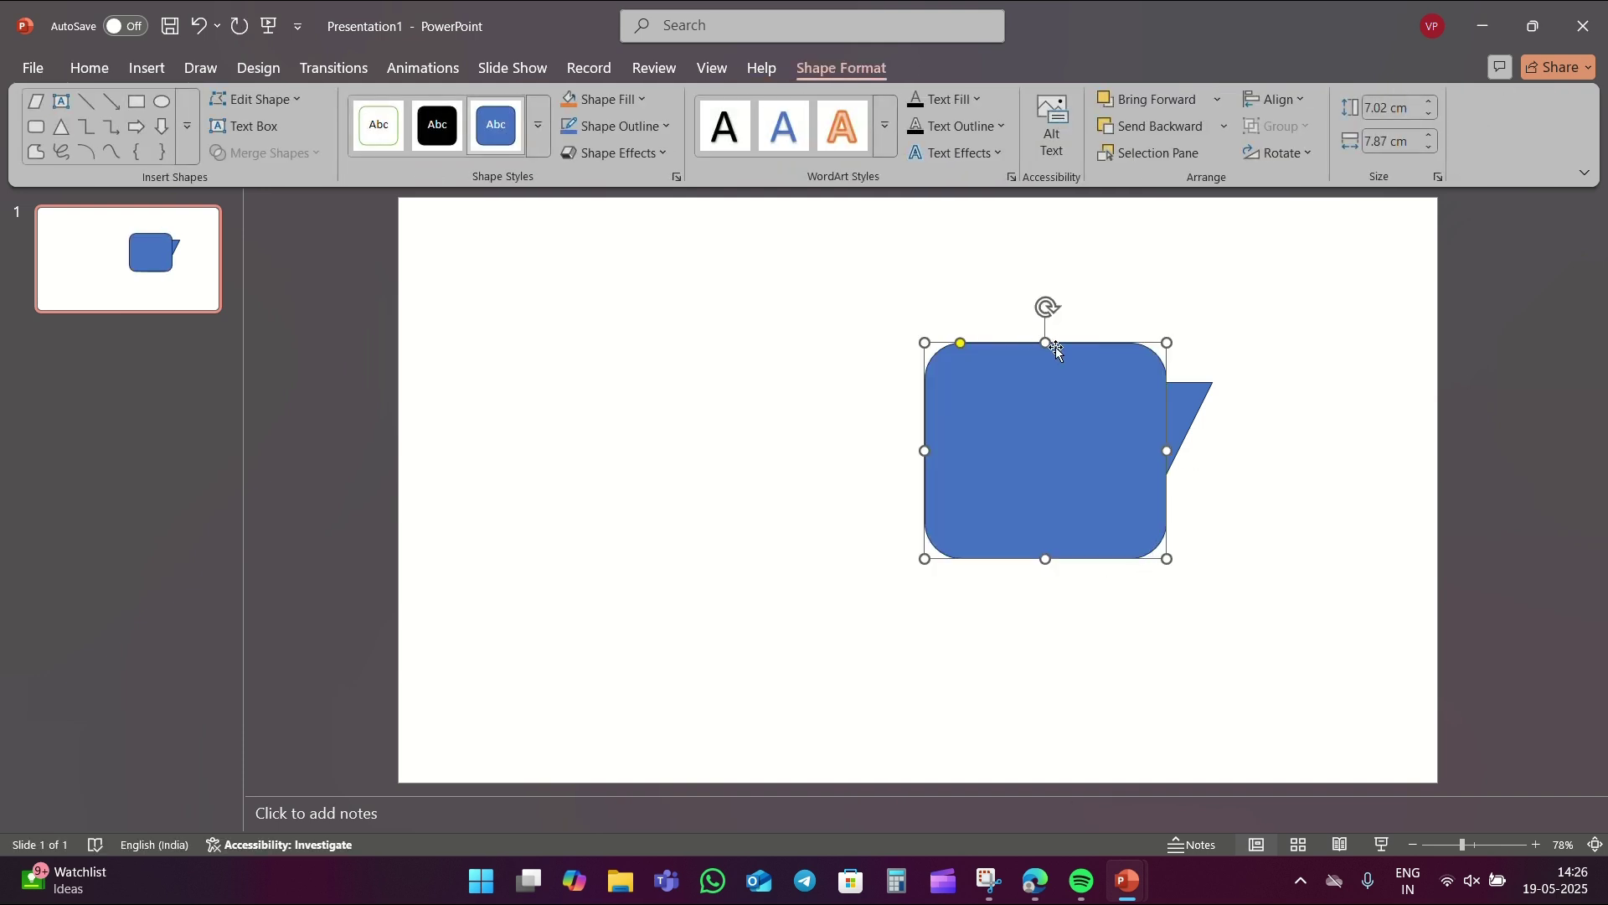
drag(1047, 343, 1047, 295)
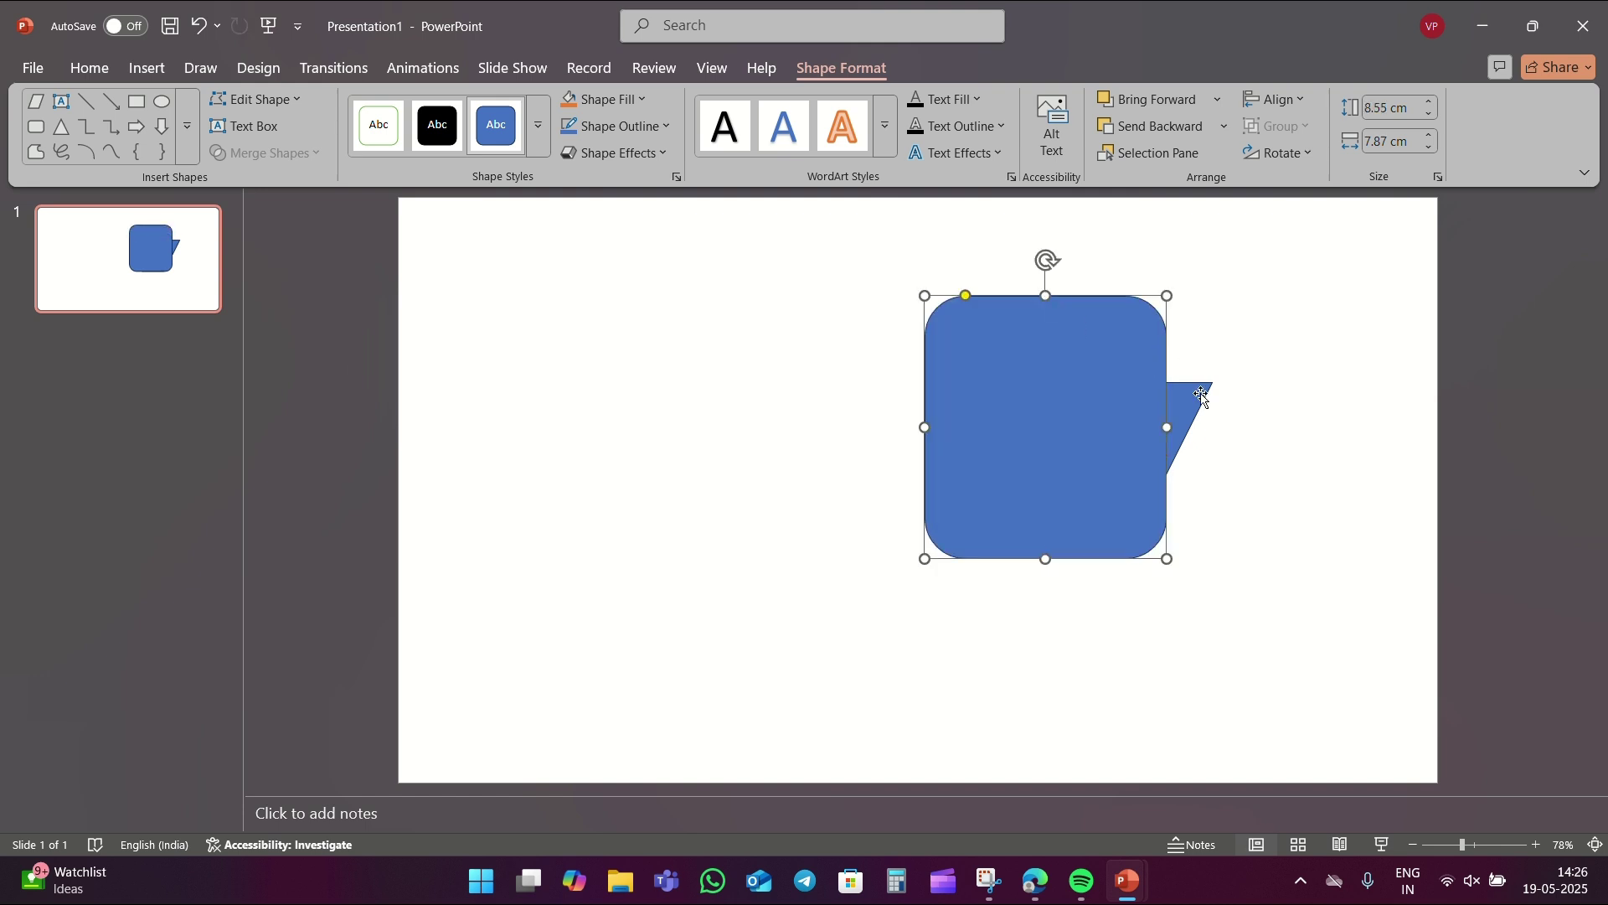
Bring the parallelogram to front, reposition it, and duplicate it down-left with Ctrl+D
click(1201, 397)
right_click(1201, 397)
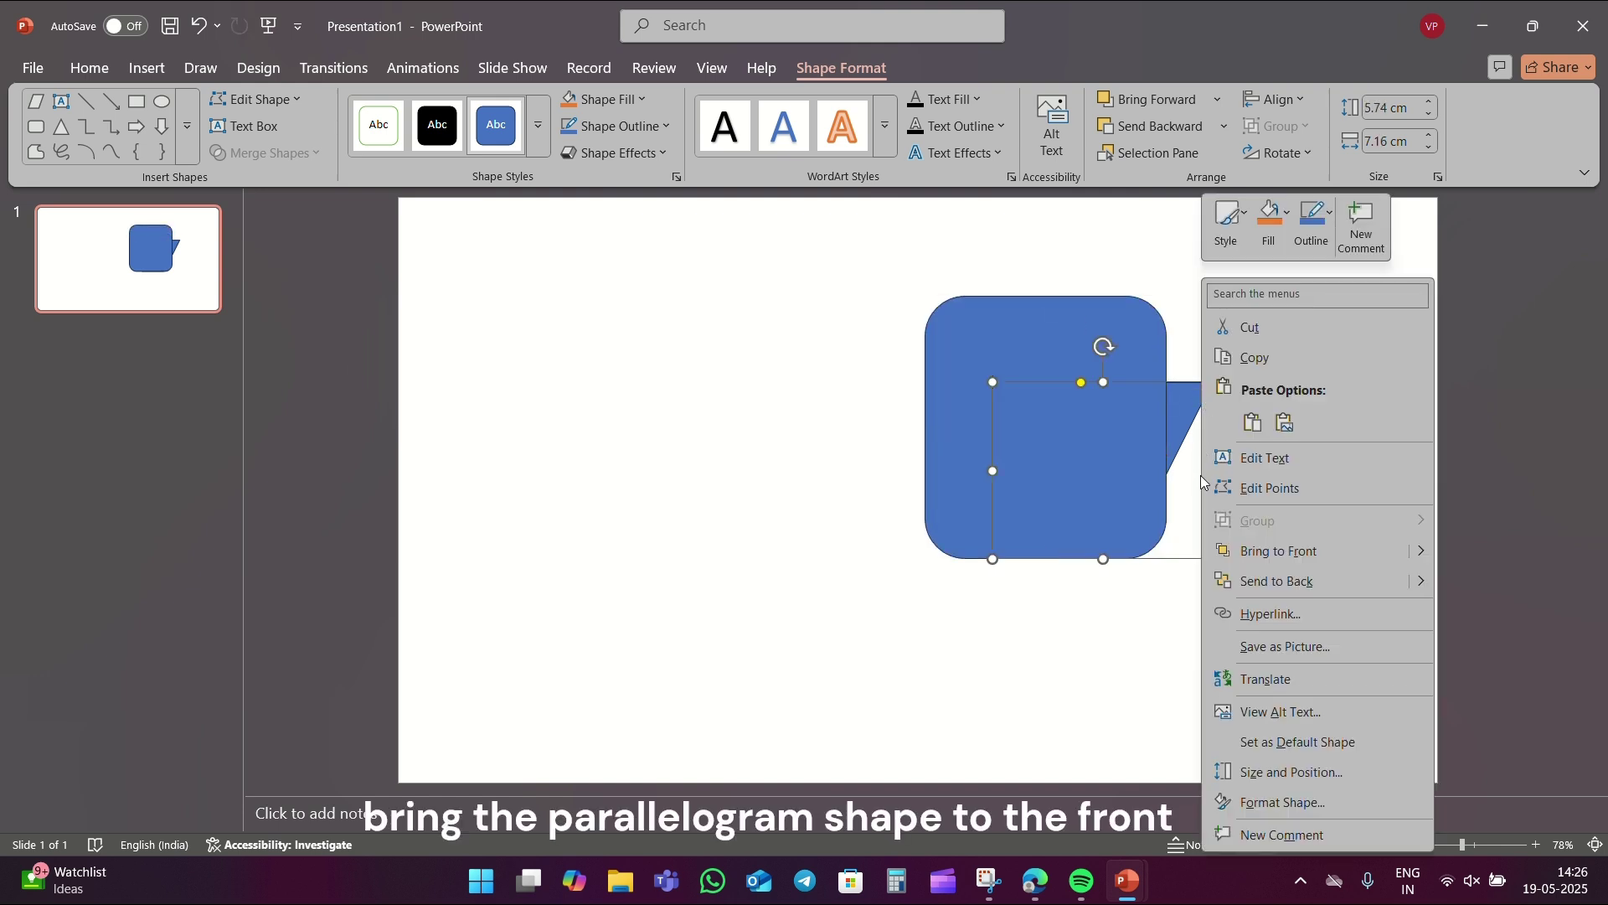
click(1281, 553)
mouse_move(1106, 452)
mouse_down()
mouse_move(1130, 433)
mouse_move(949, 622)
mouse_move(946, 599)
mouse_up()
key(ctrl+d)
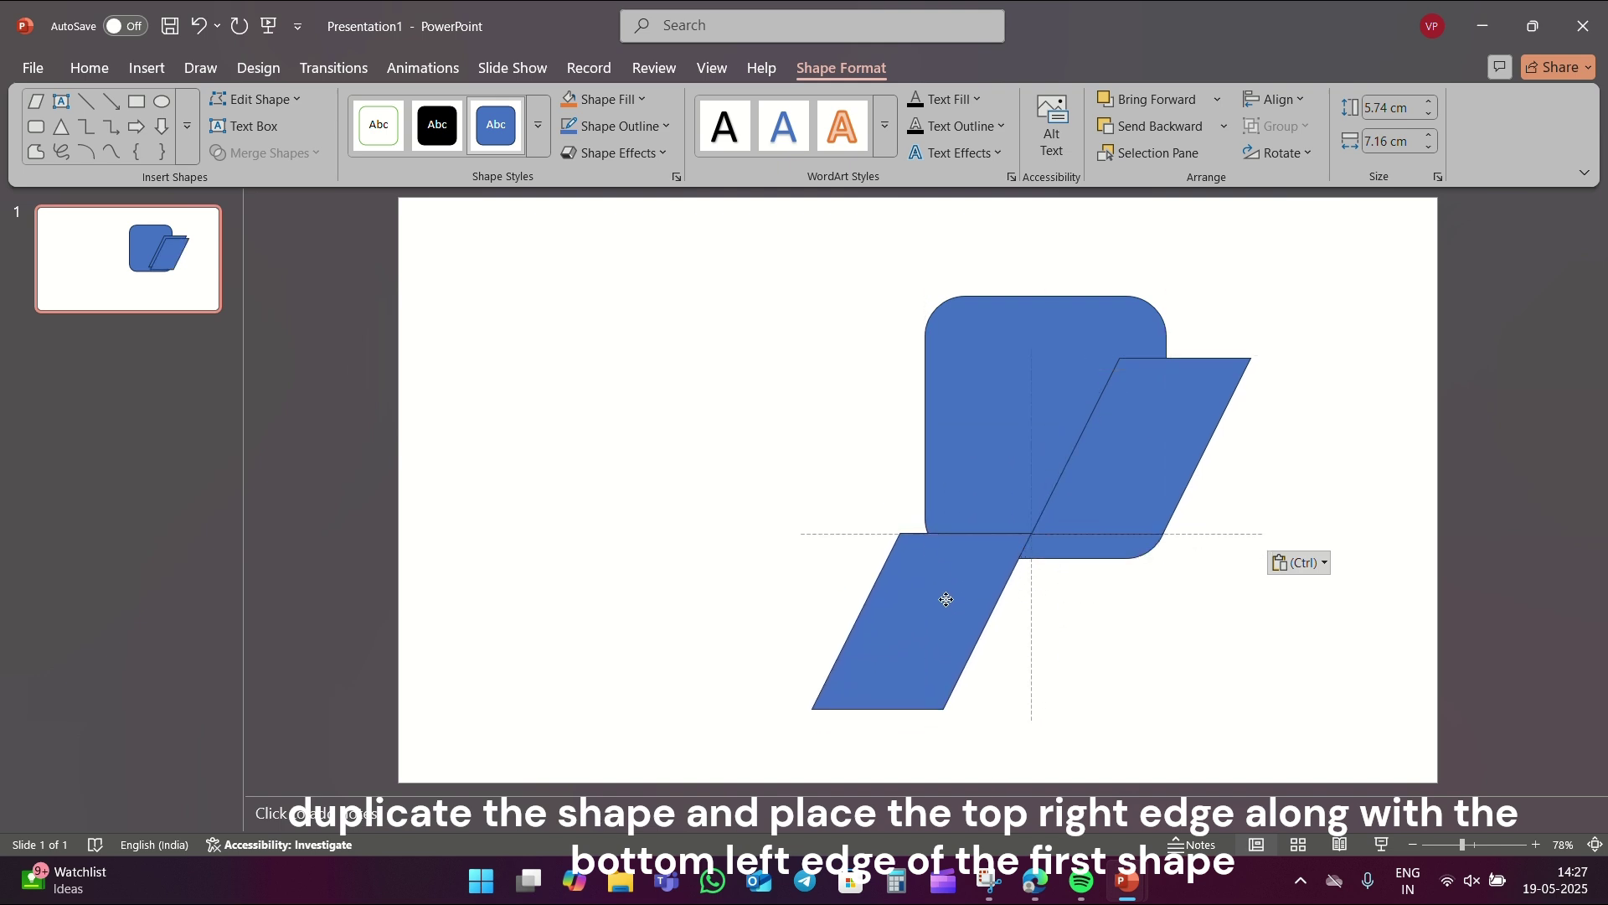
click(1024, 600)
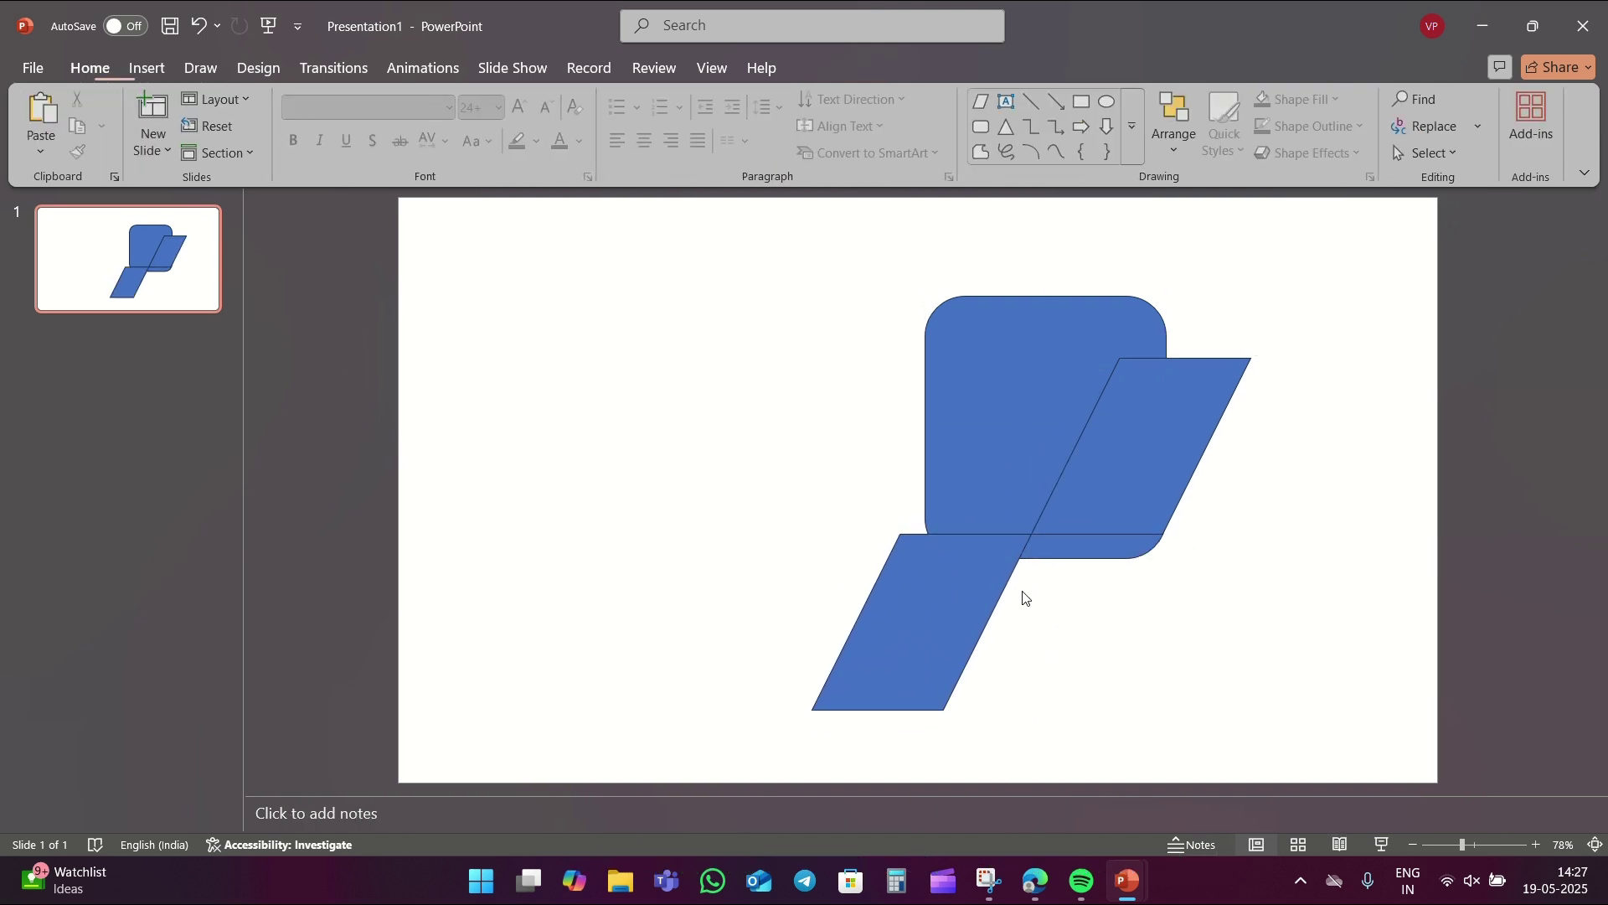
Fragment all three overlapping shapes into separate pieces with Merge Shapes
key(ctrl+a)
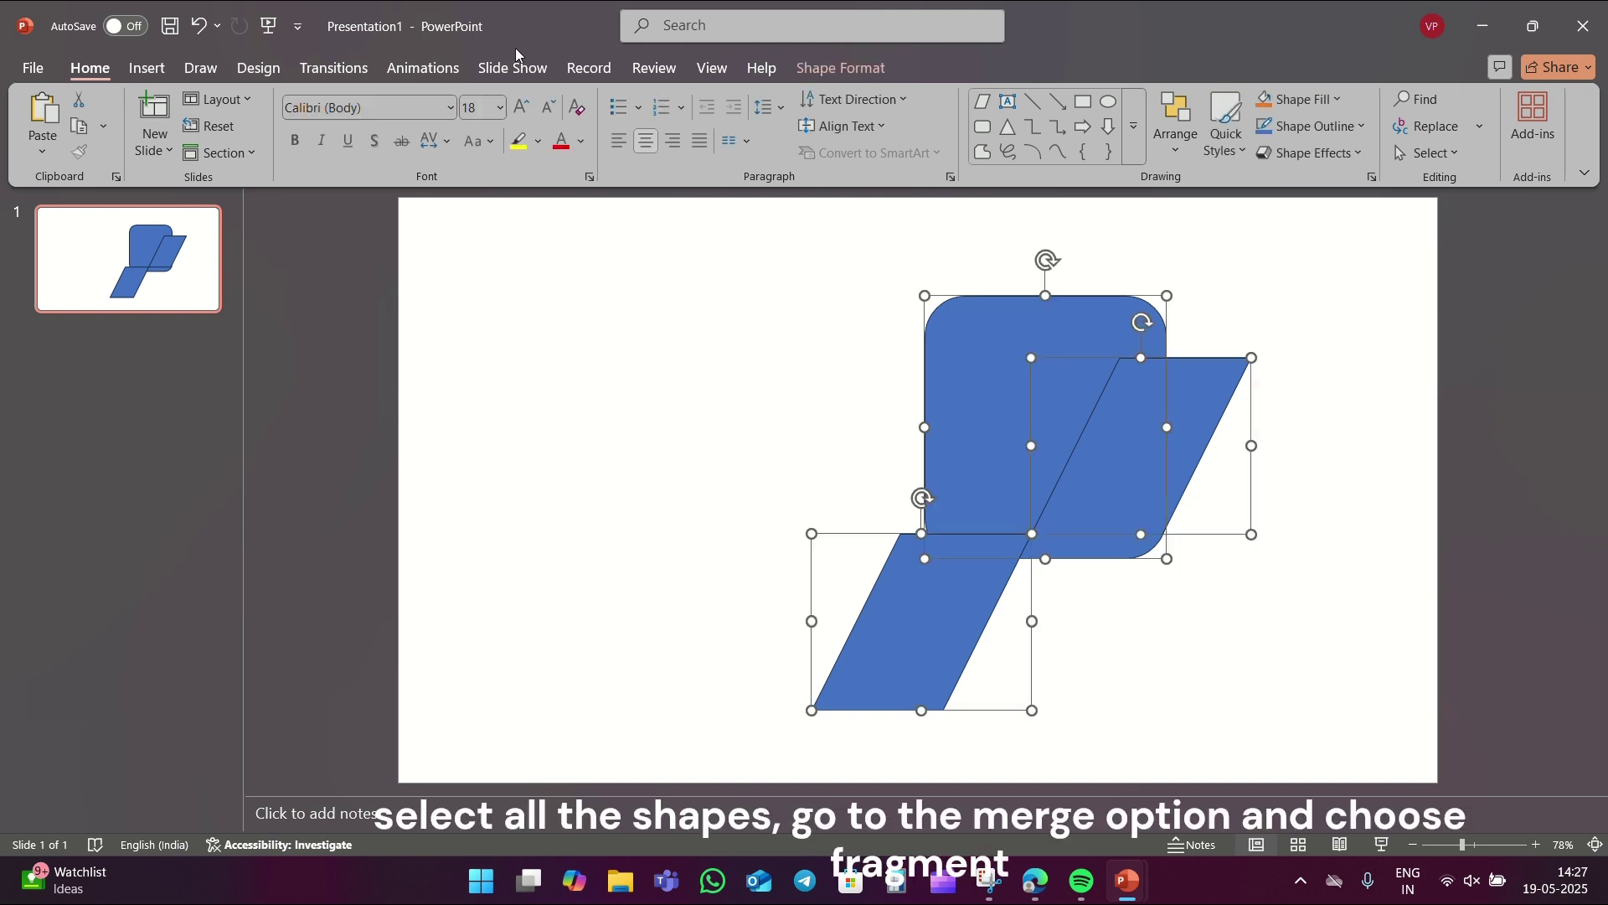
click(871, 72)
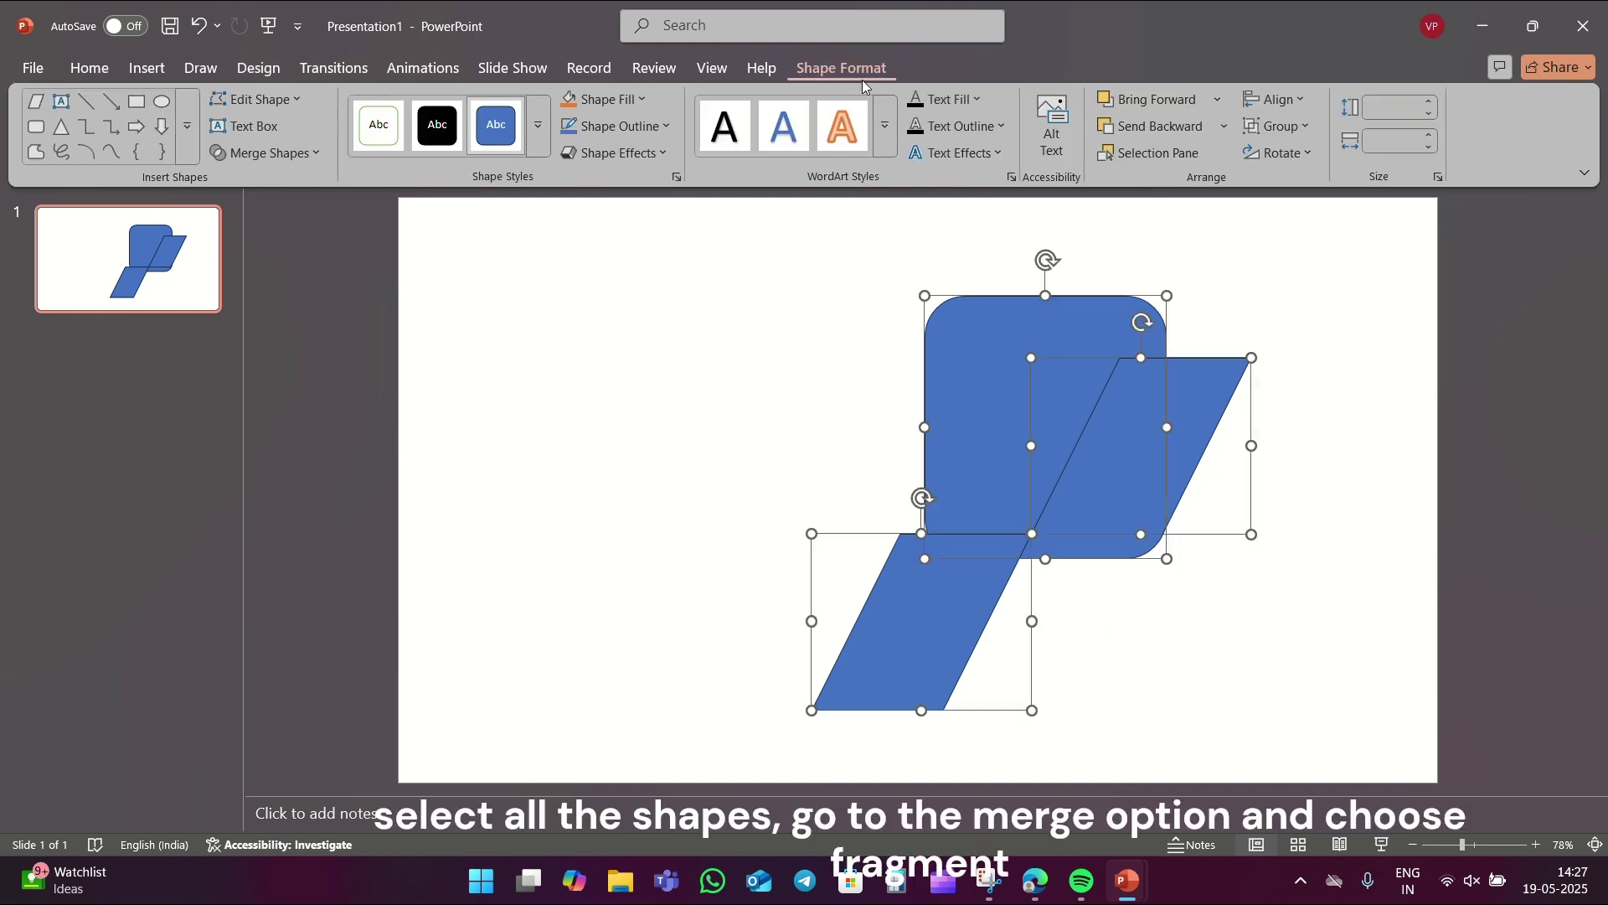
click(301, 153)
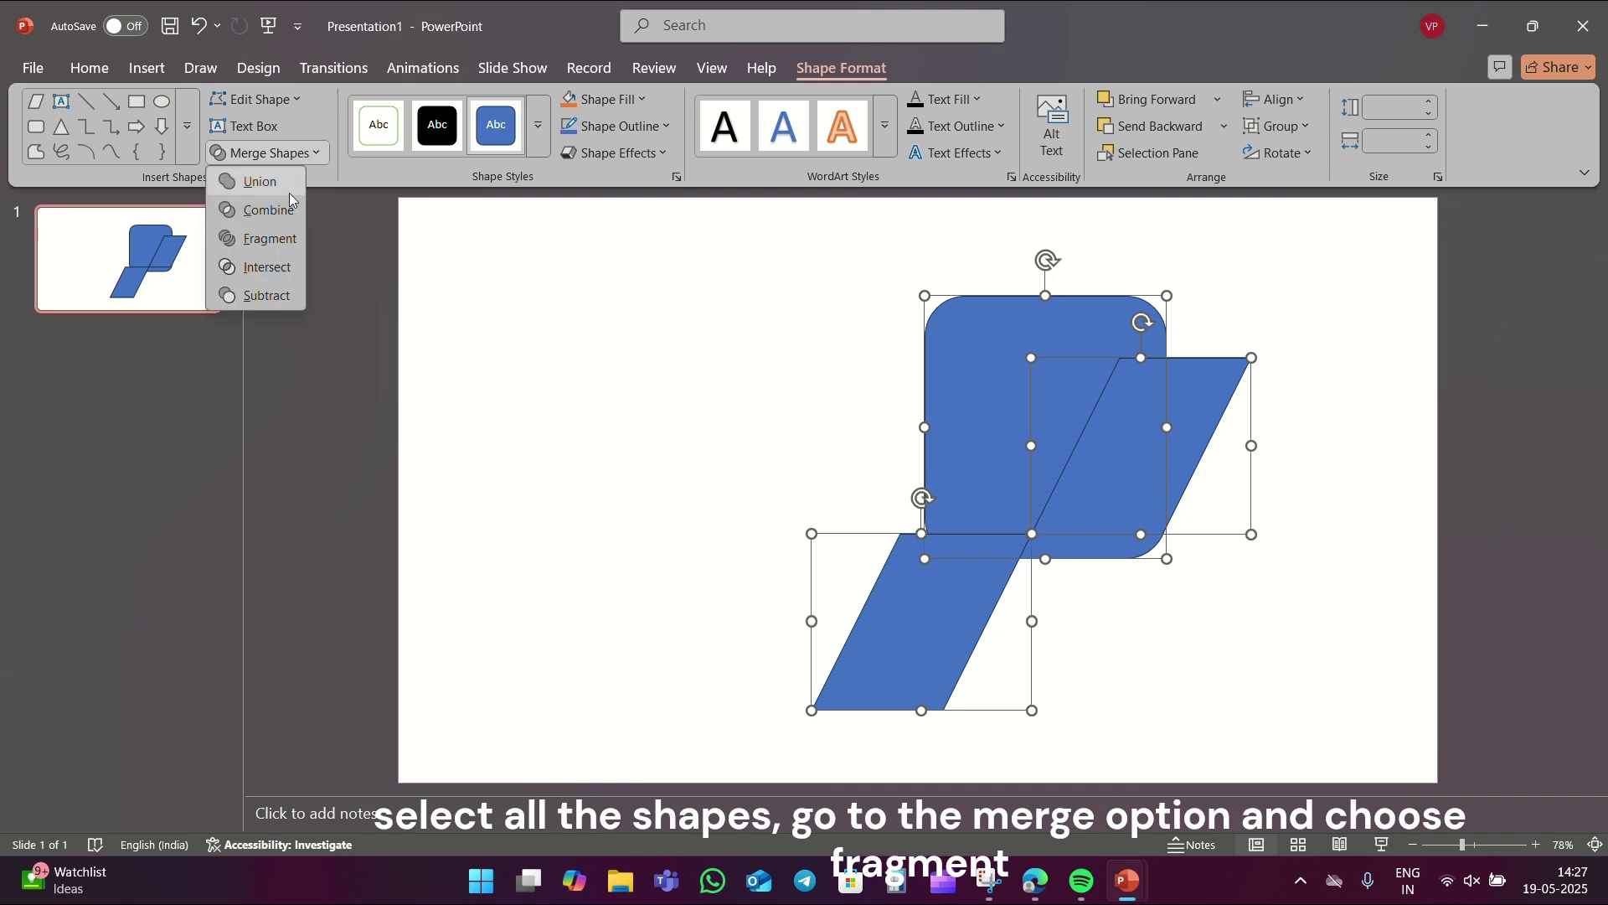
click(285, 243)
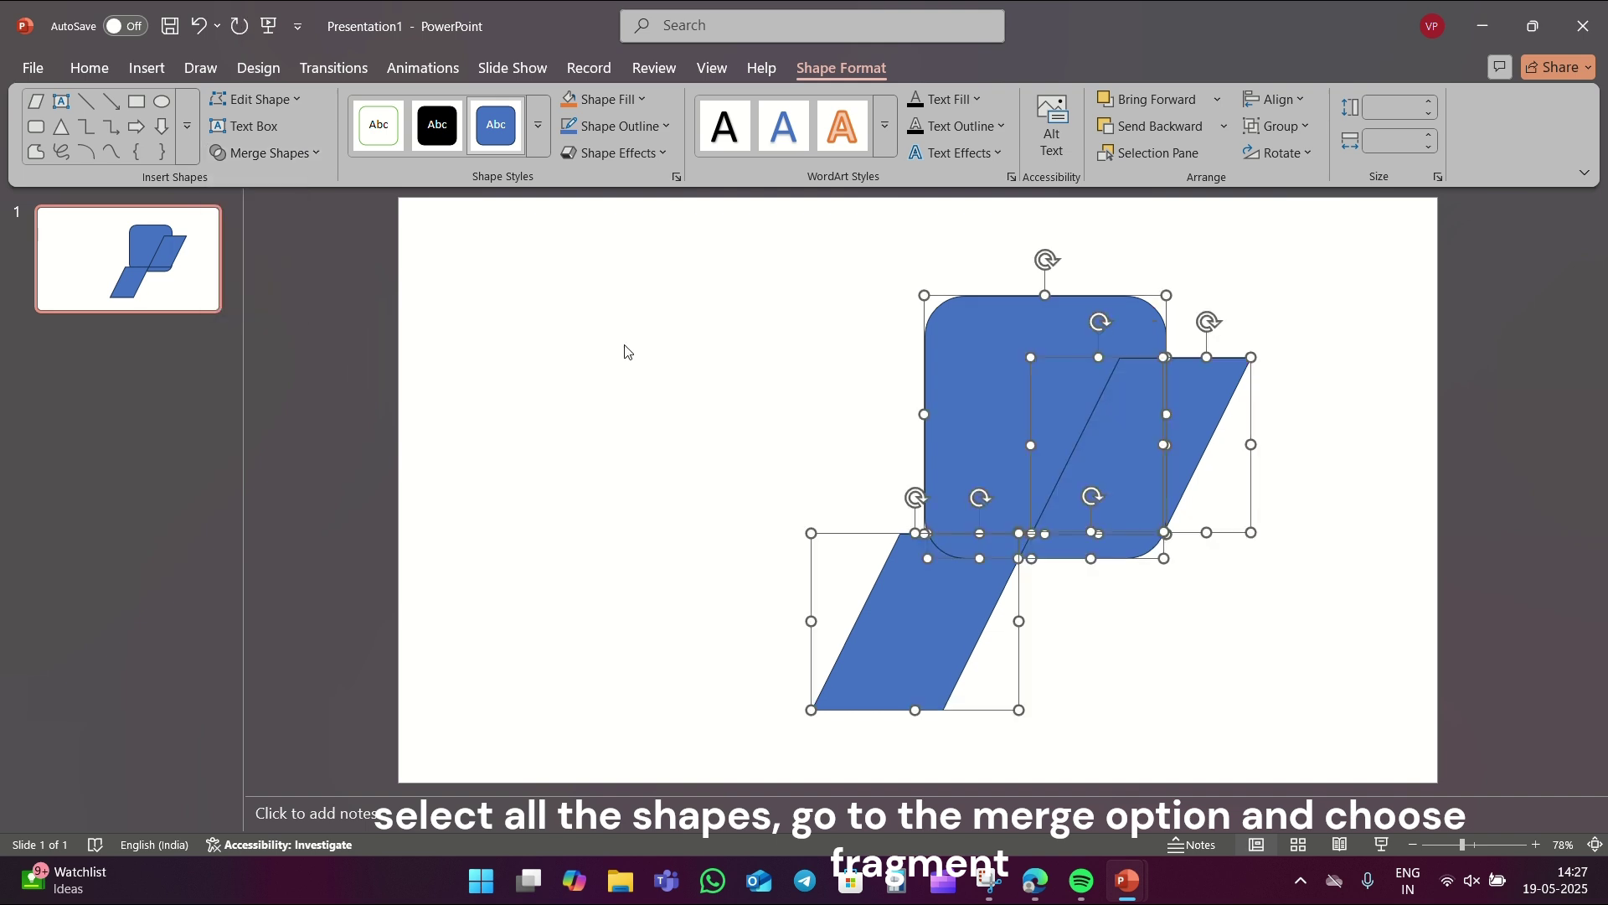
click(879, 329)
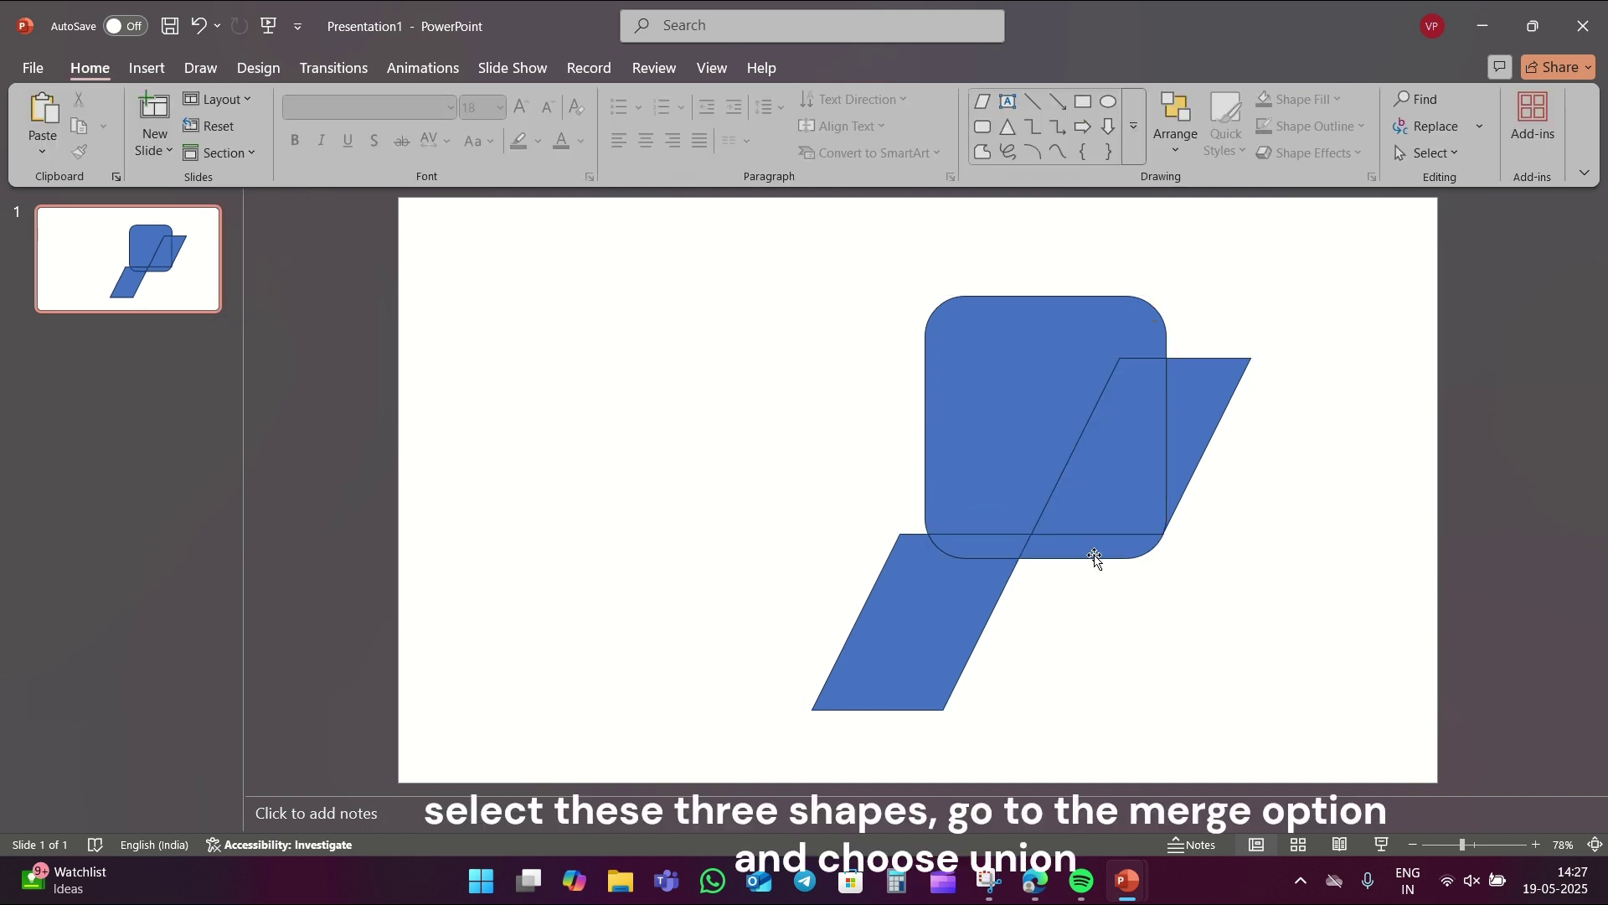
Union the bottom strip with the central and right parallelogram pieces
click(1100, 552)
shift+click(1126, 496)
shift+click(1201, 421)
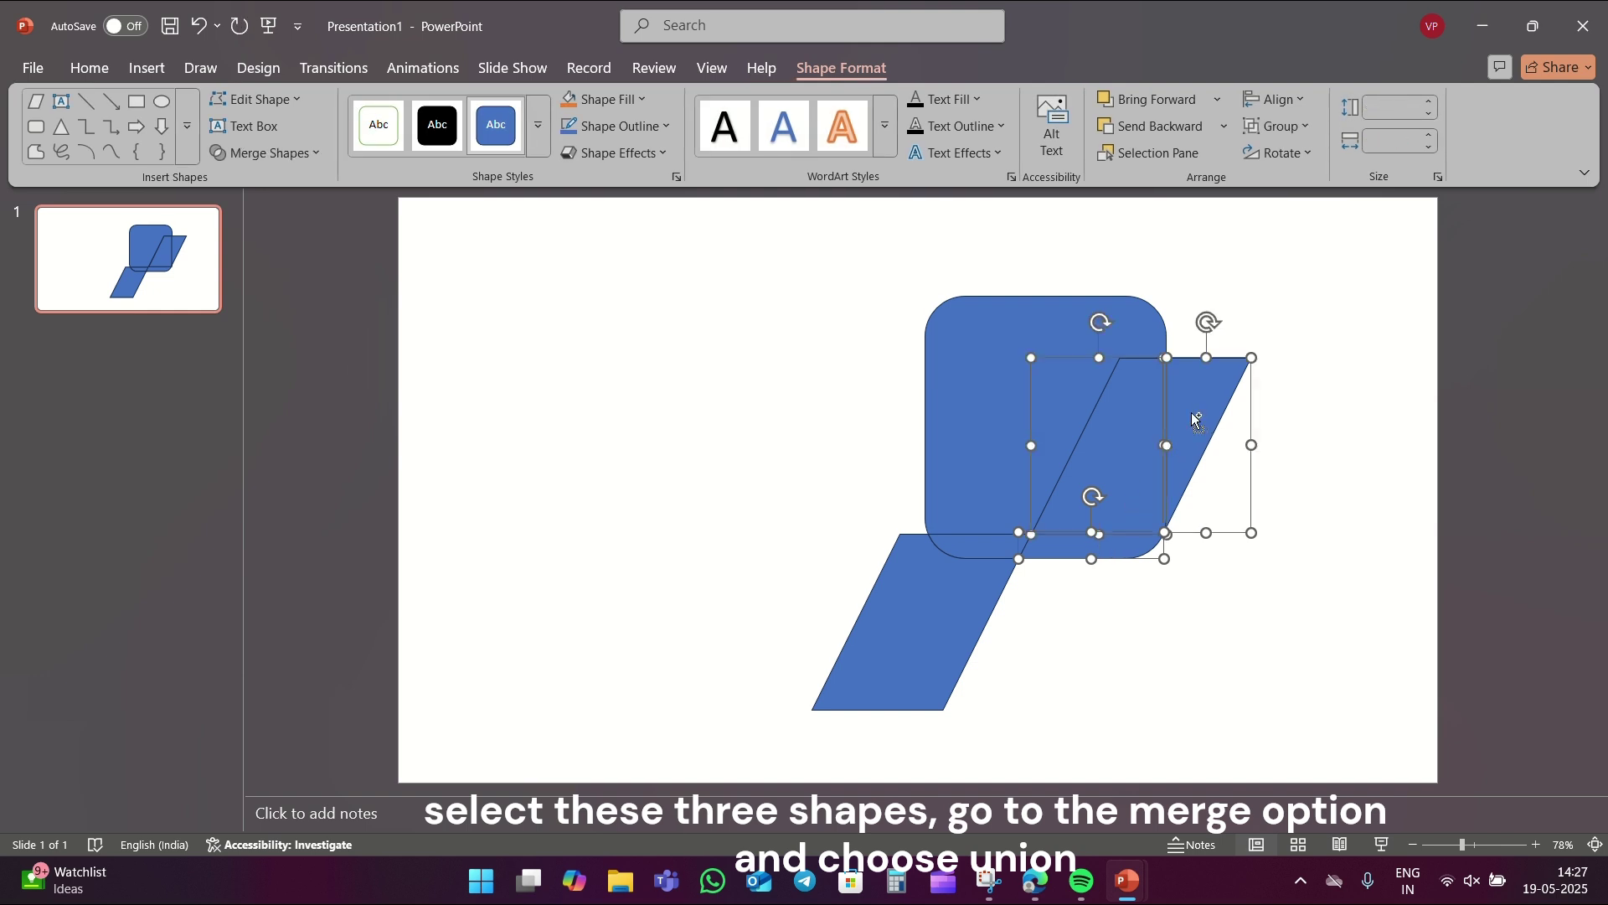
click(317, 152)
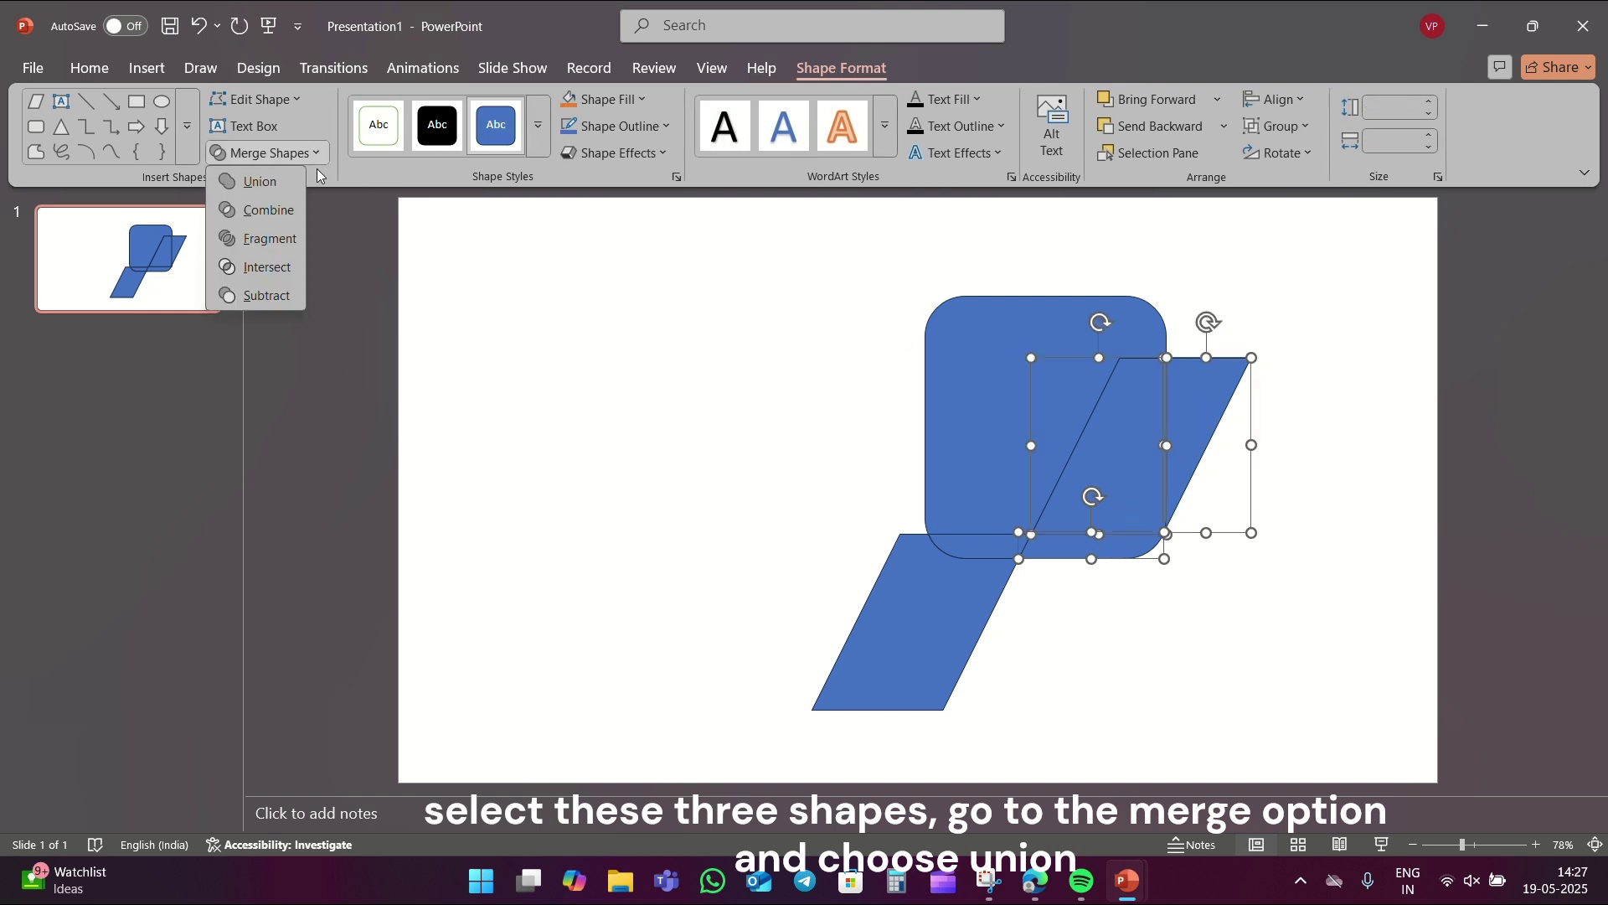
click(293, 176)
Delete the leftover rounded rectangle and the lower-left parallelogram
key(Tab)
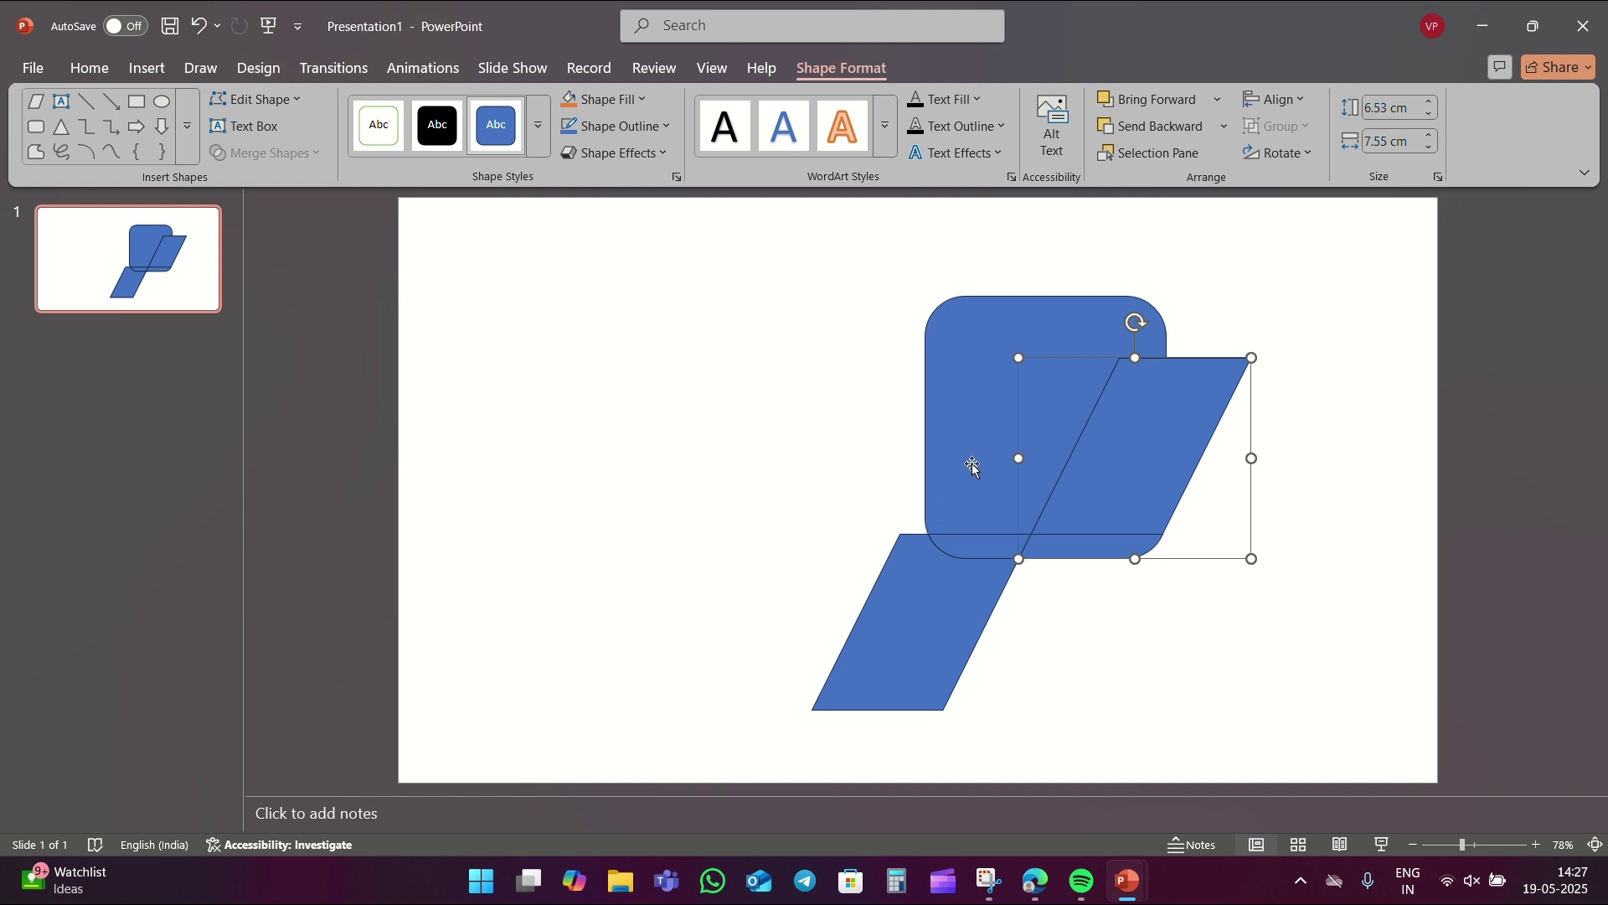
key(Tab)
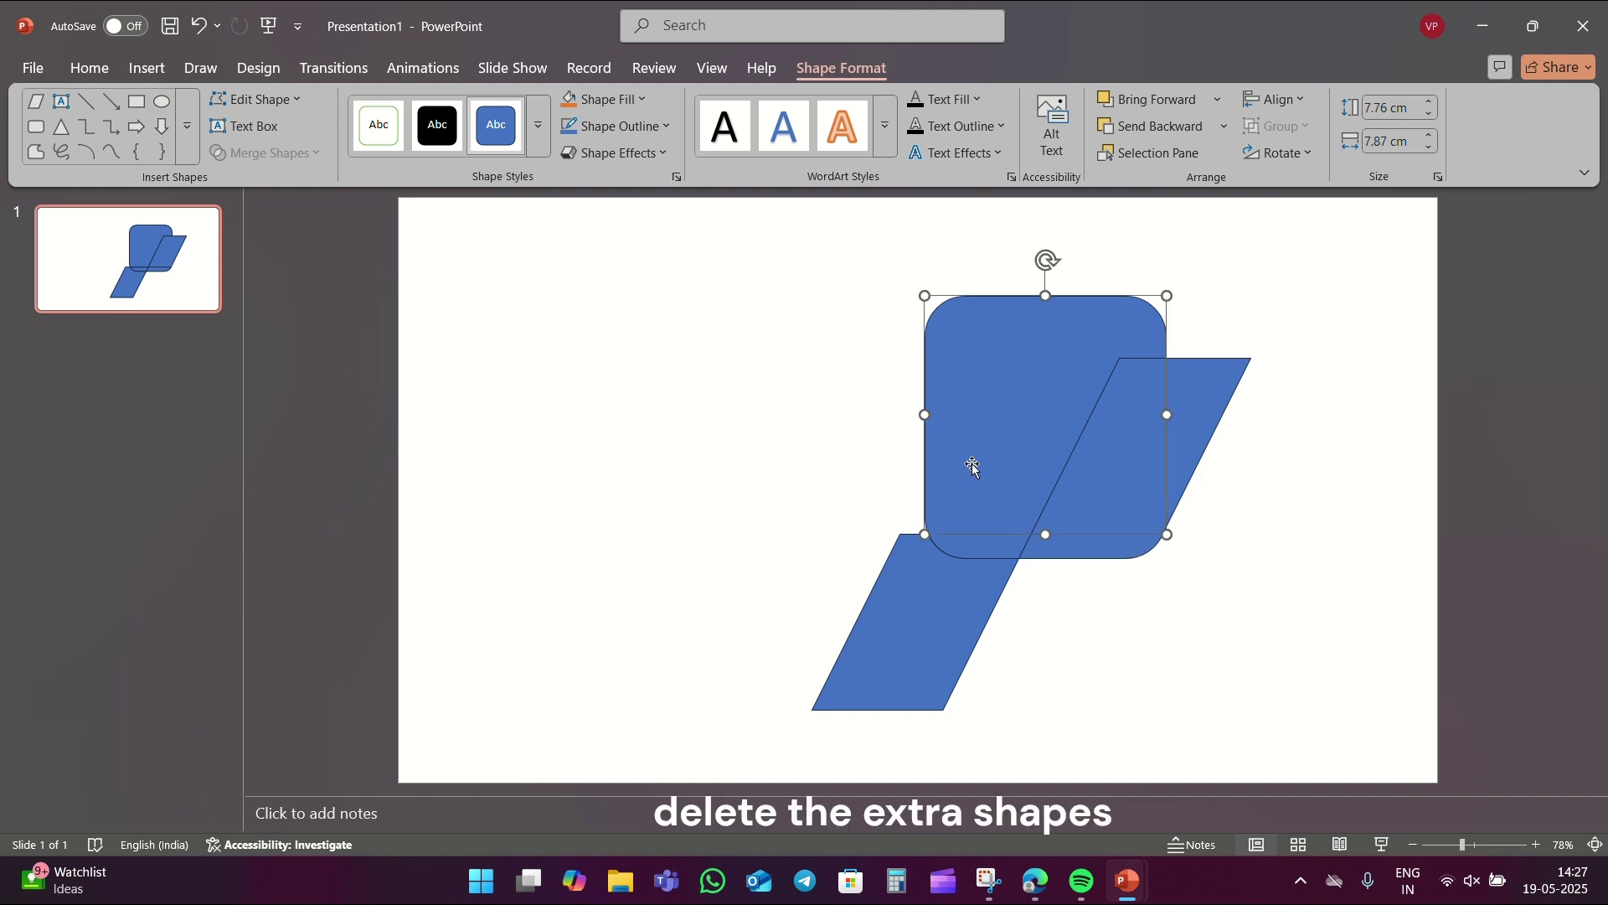
key(Delete)
key(Tab)
key(Tab)
key(Delete)
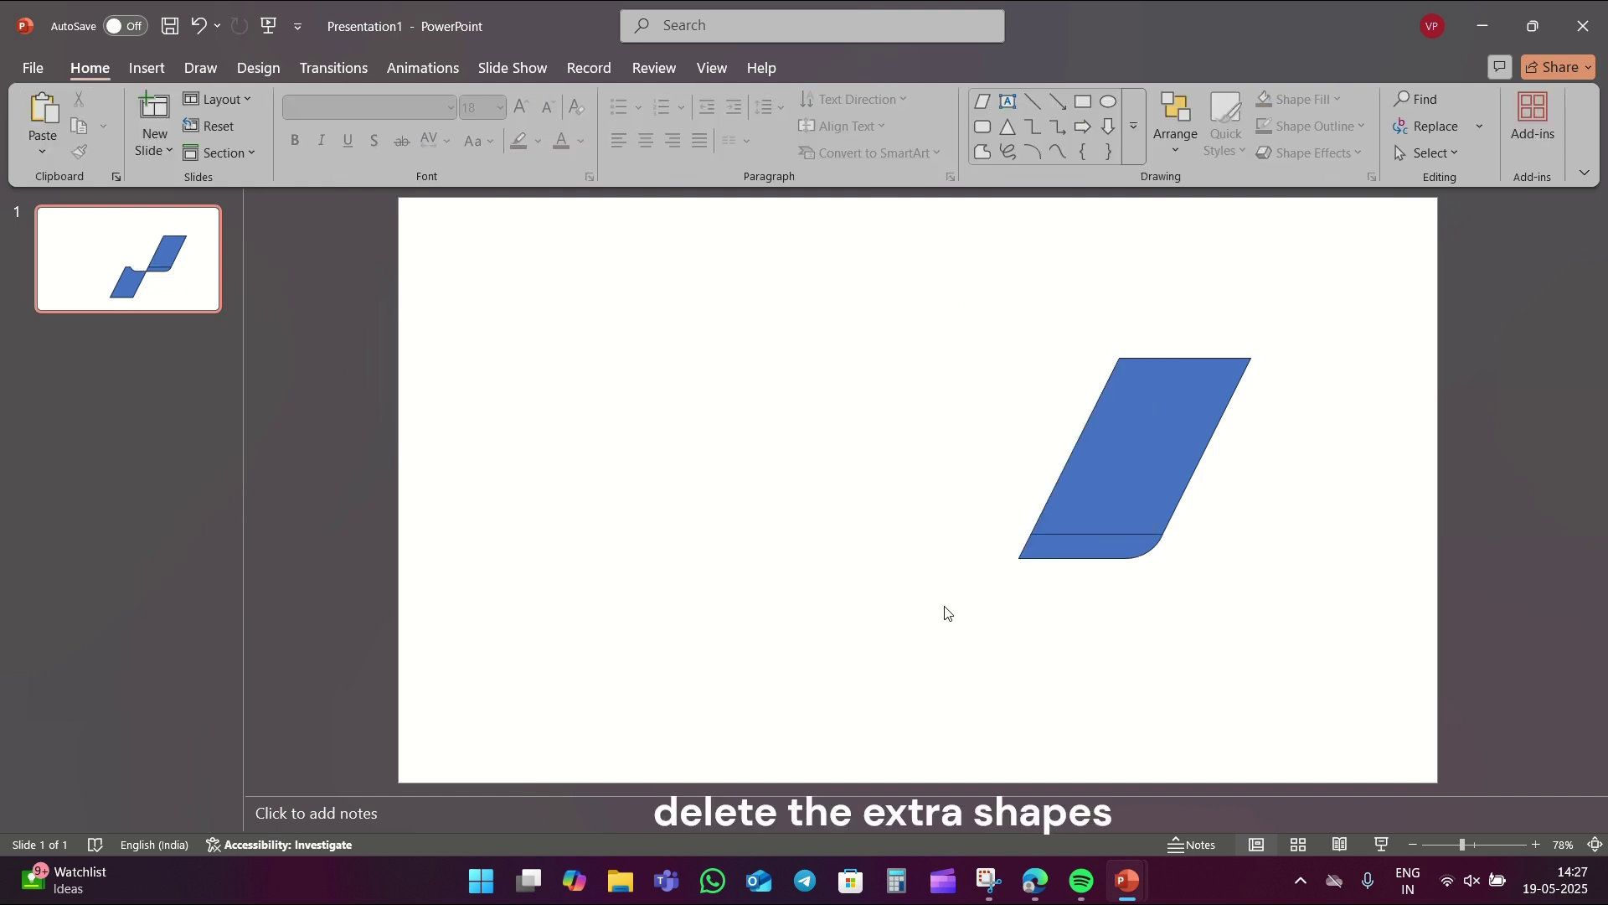
Remove the parallelogram's outline, then move it down-left and make it smaller
drag(1015, 343, 1417, 648)
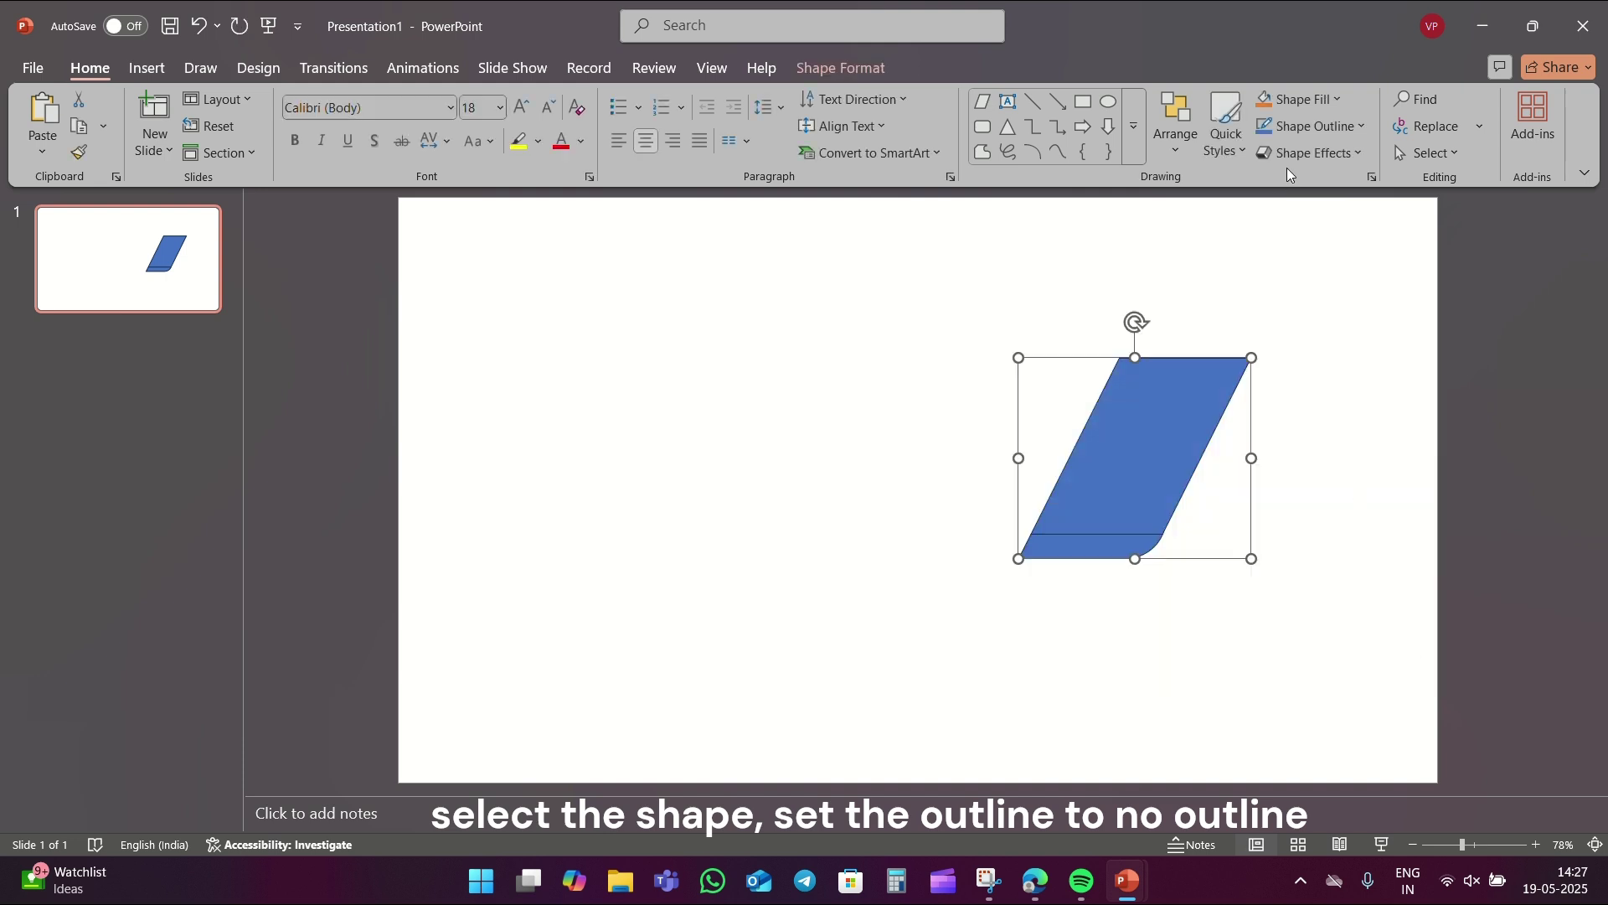
click(1303, 129)
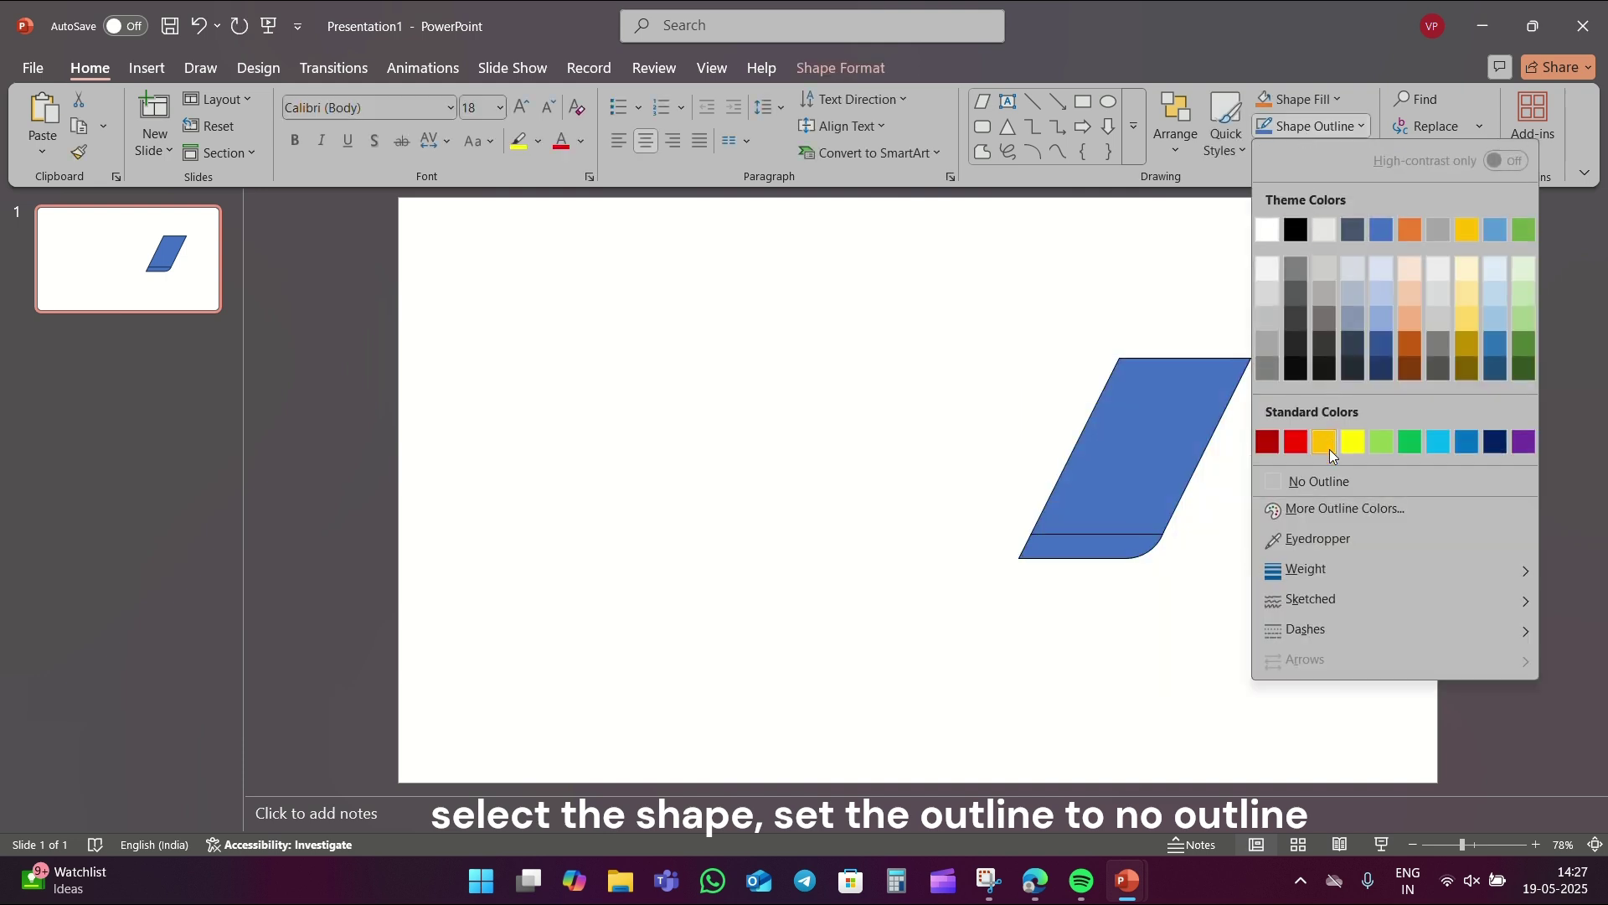
click(1329, 481)
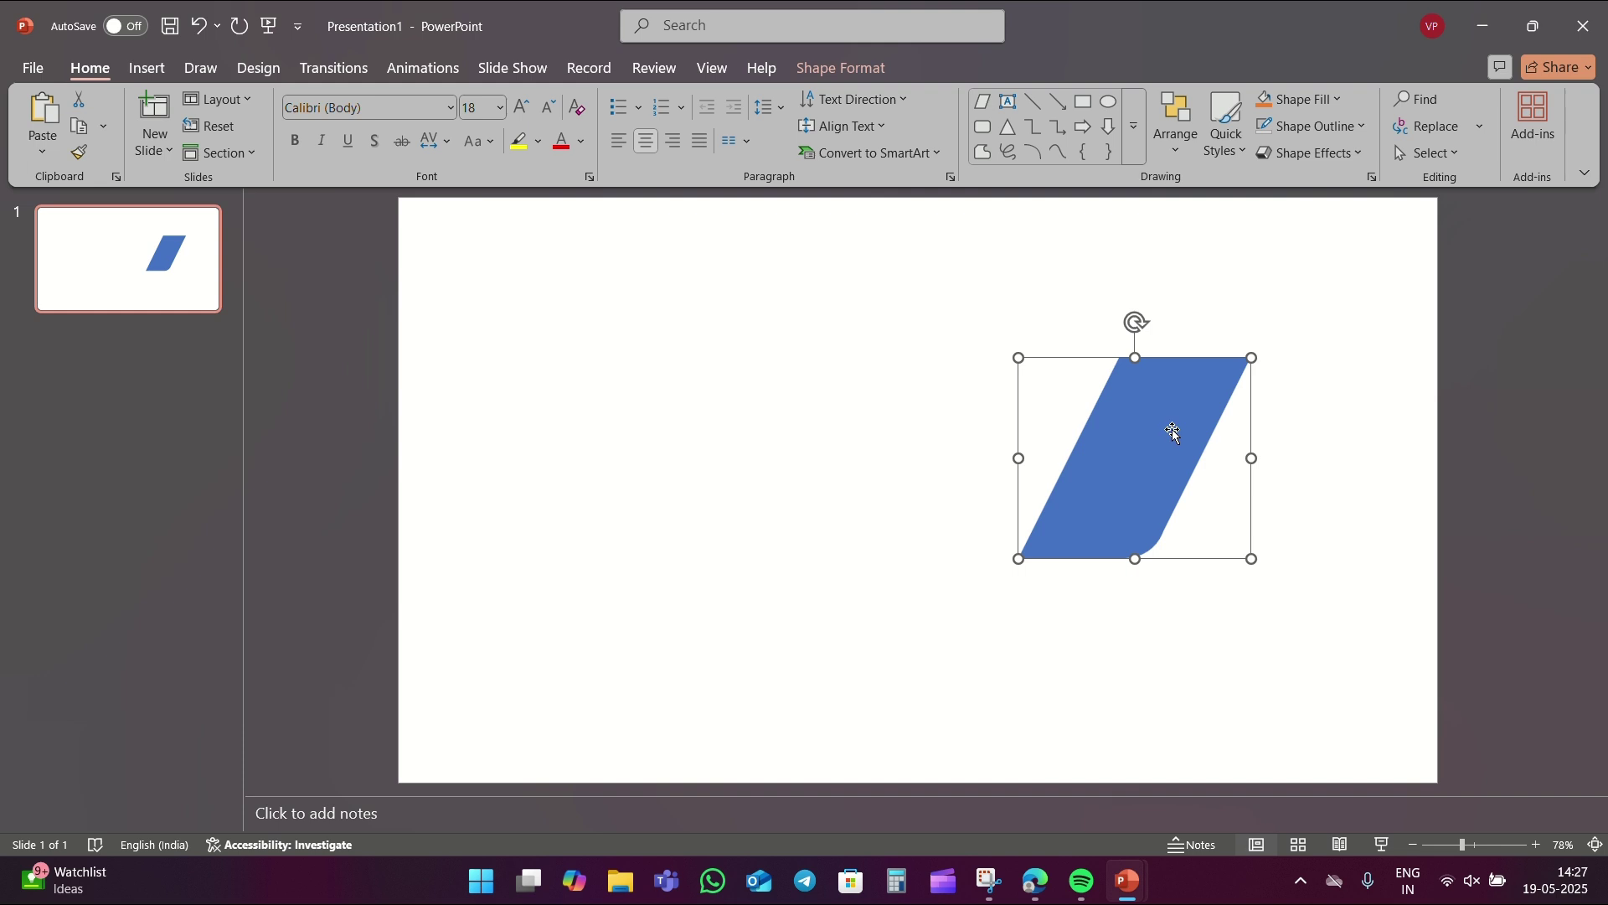
drag(1173, 431, 1081, 513)
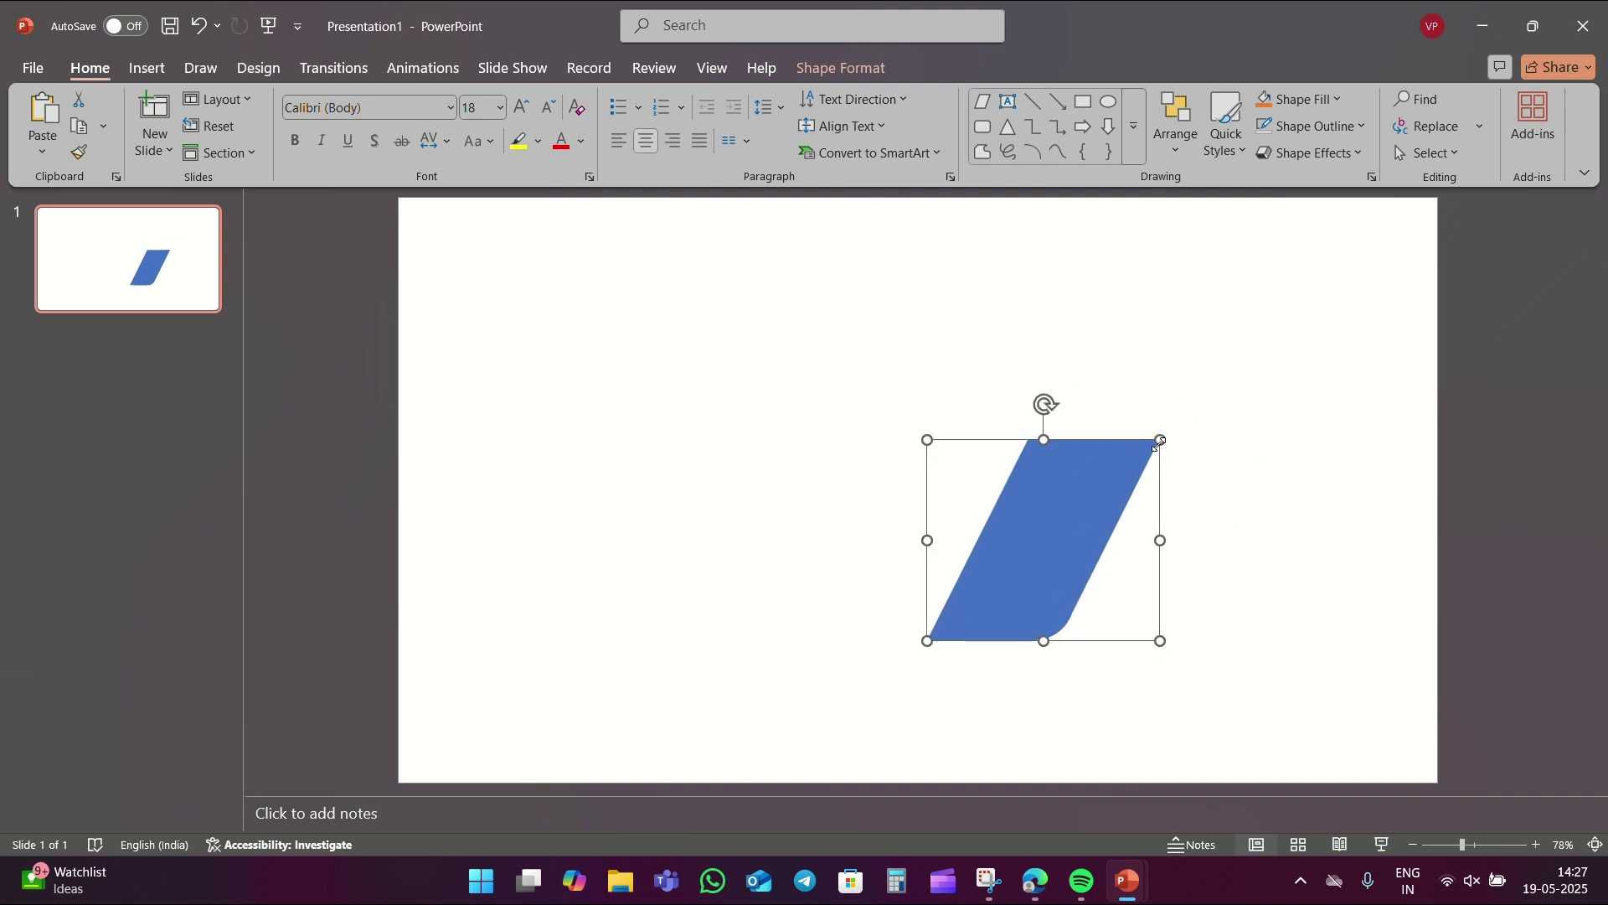
drag(1160, 440, 1145, 453)
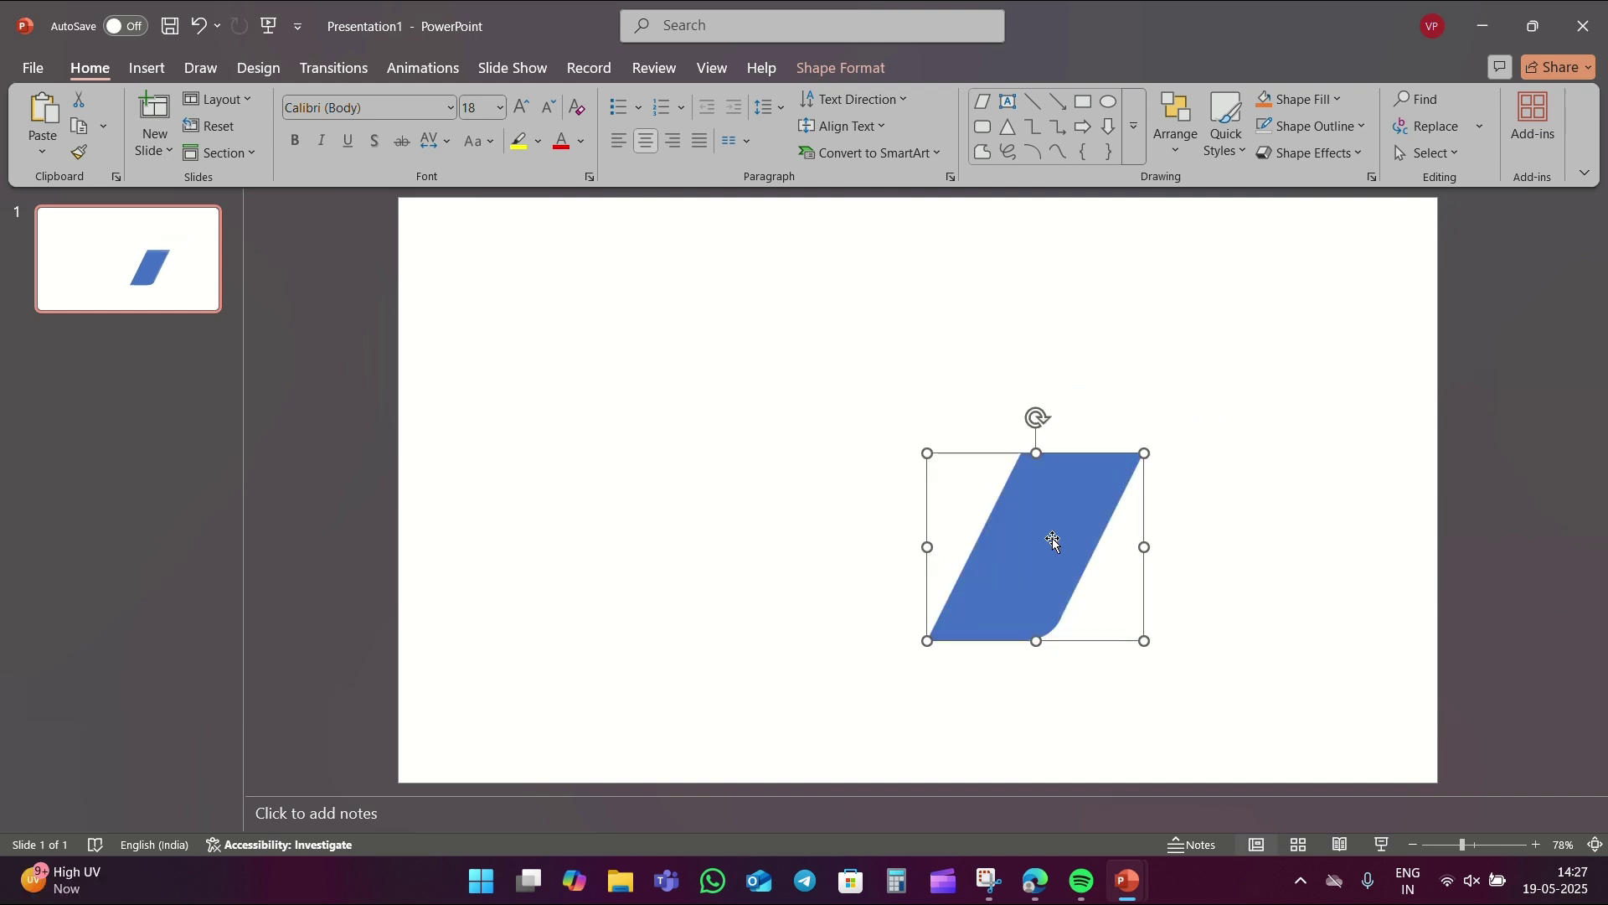
Copy the parallelogram, flip the copy vertically above it, and join them into a chevron
key(ctrl+c)
key(ctrl+v)
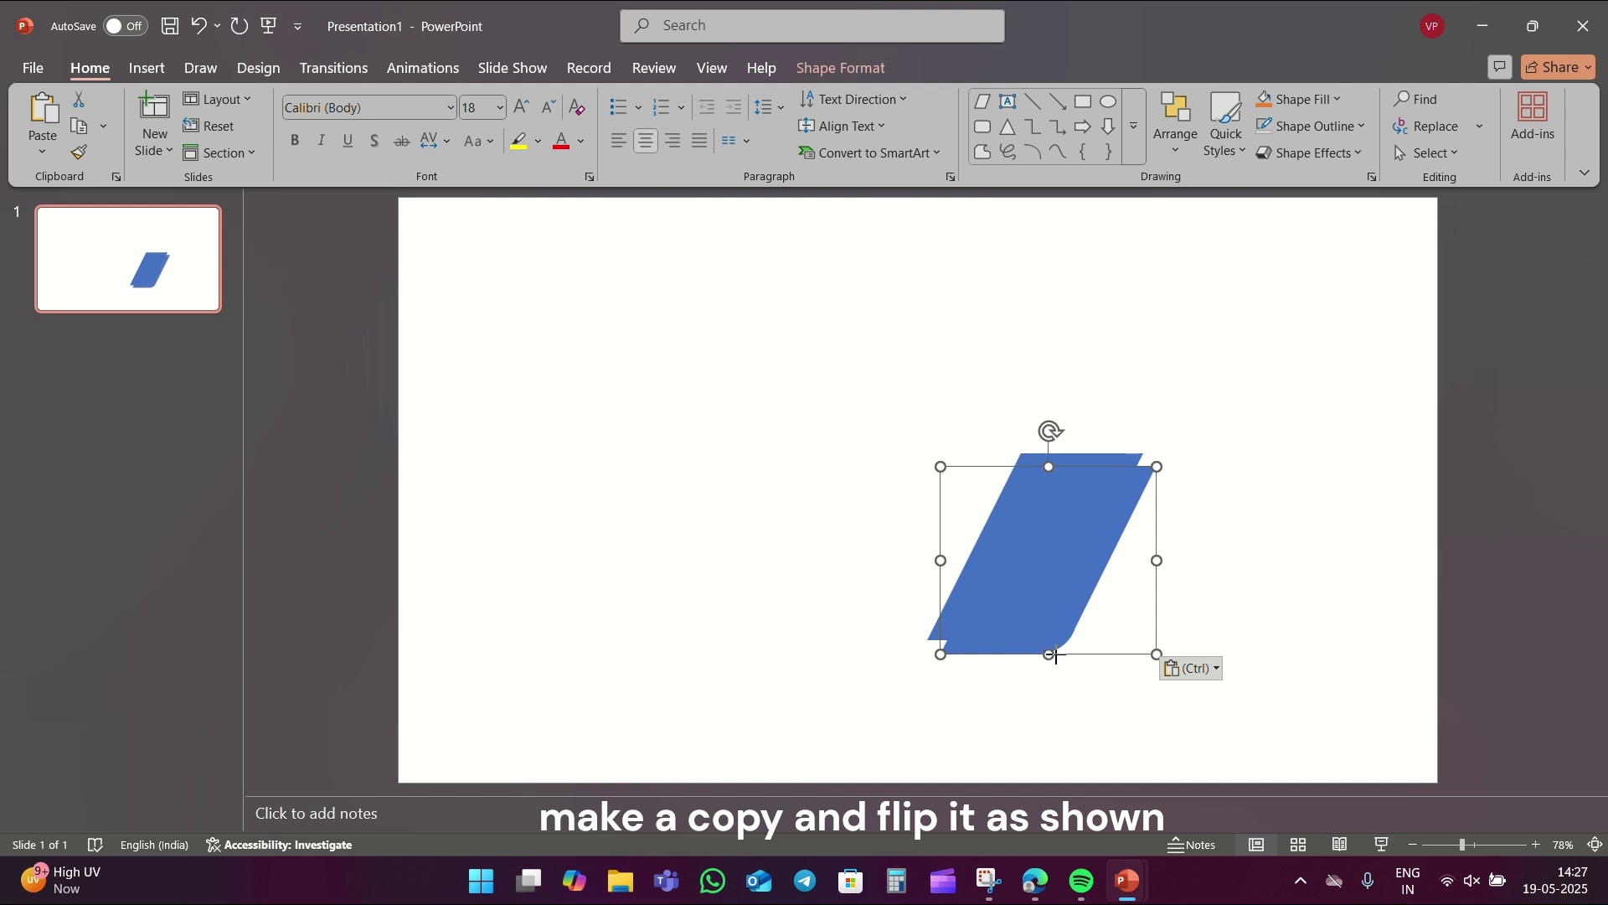
drag(1049, 654, 1035, 266)
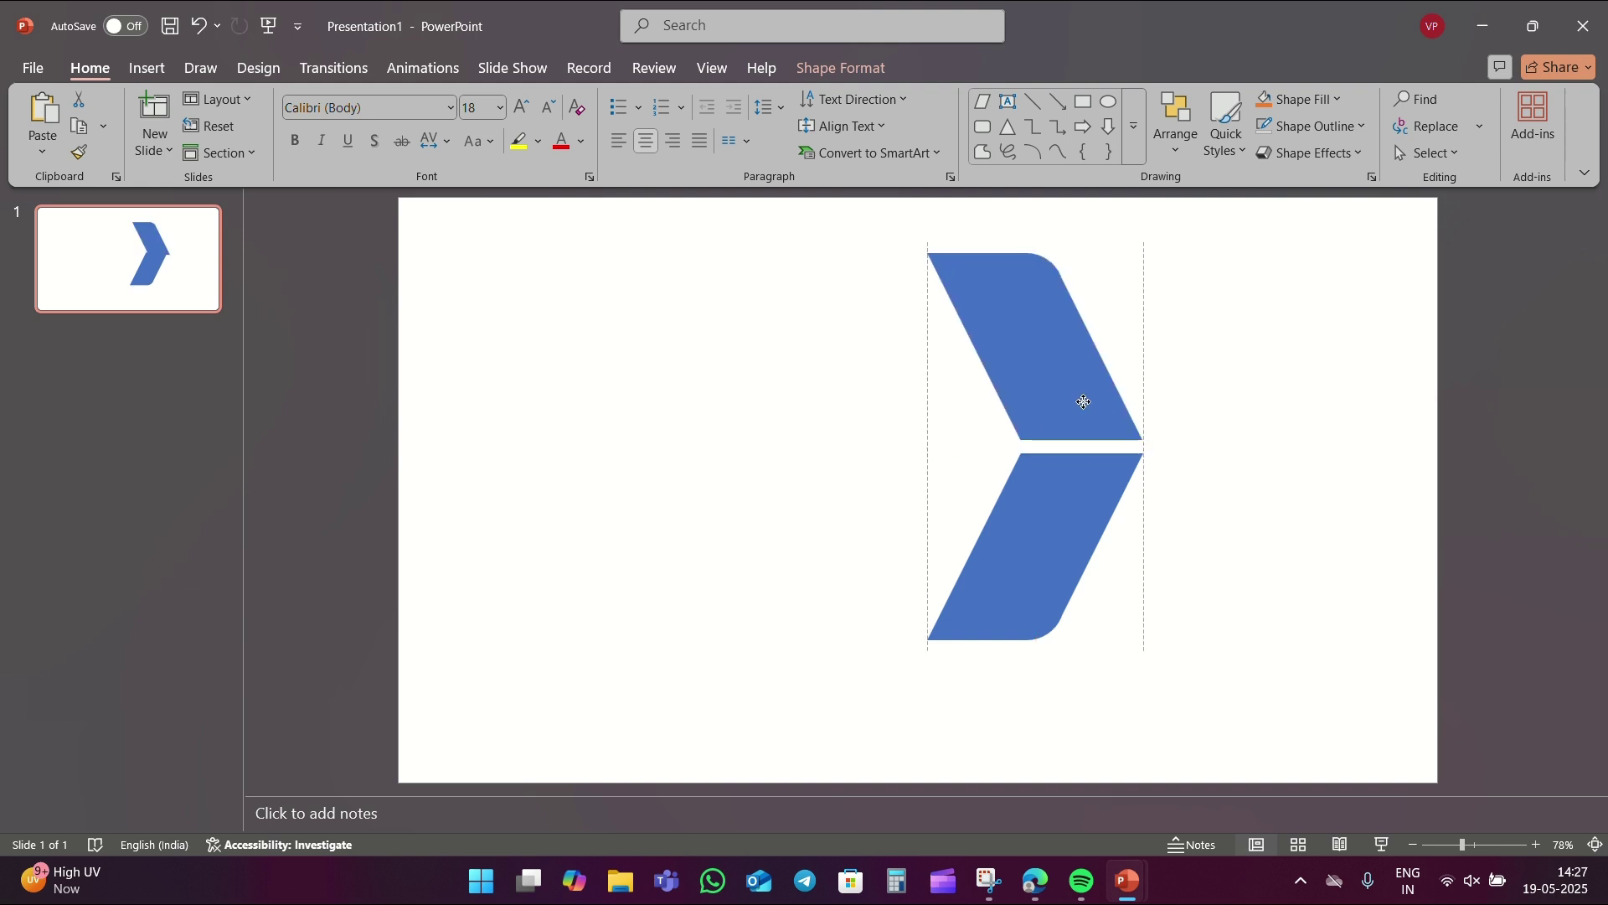
drag(1085, 402, 1090, 419)
Draw a large rounded rectangle behind the chevron, remove its outline, and narrow it from the left
key(Escape)
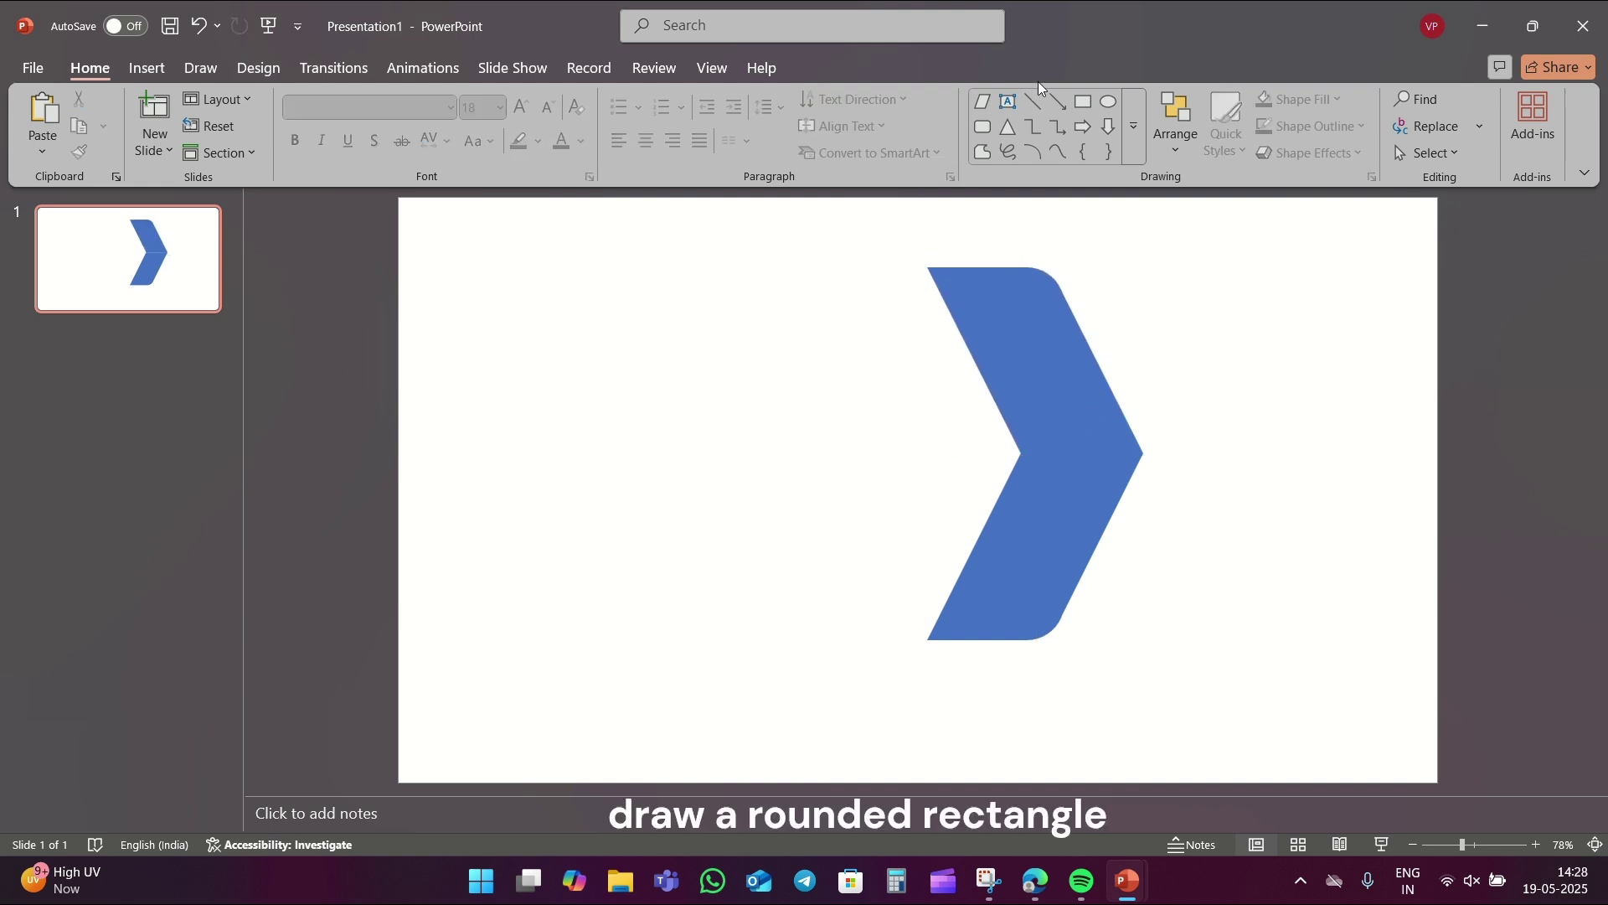
click(984, 129)
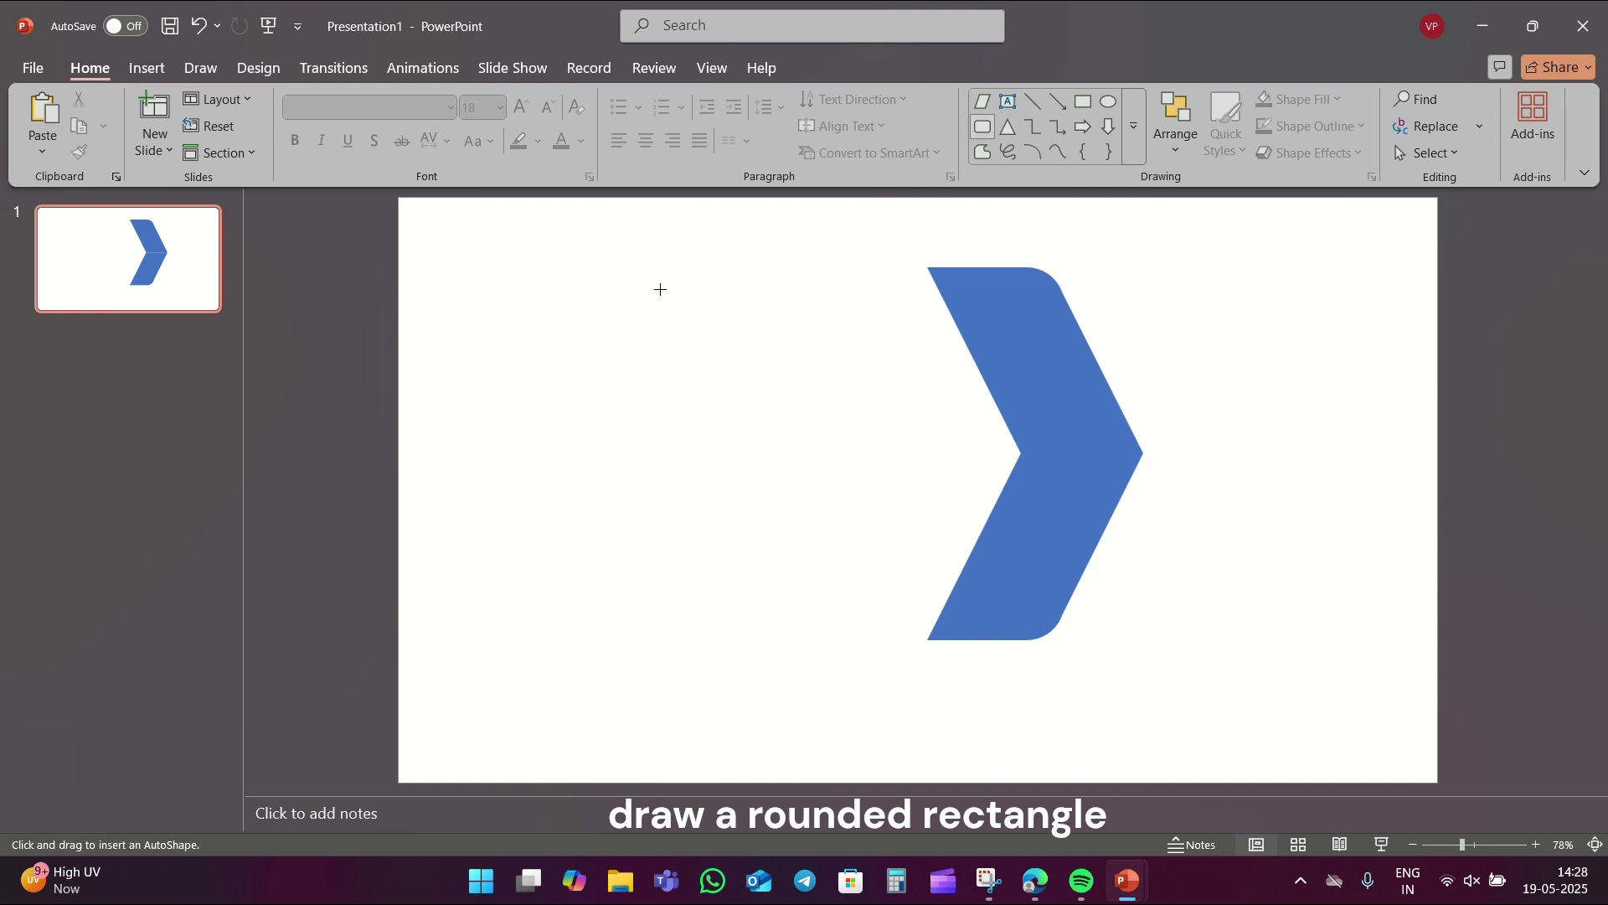
drag(713, 335, 1023, 642)
right_click(927, 374)
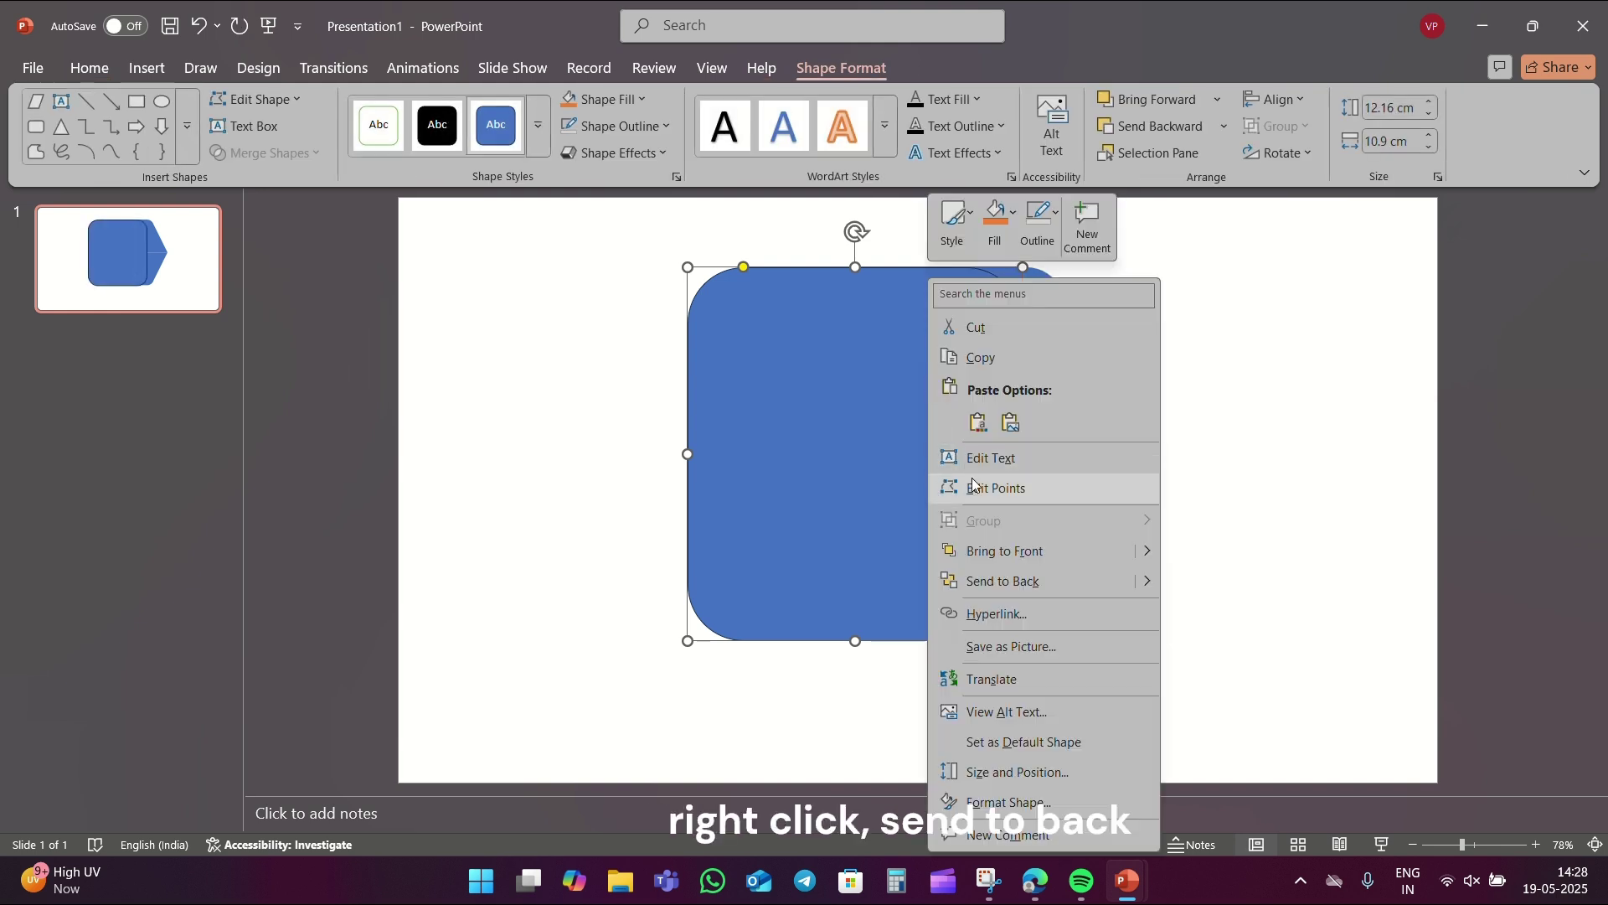
click(999, 574)
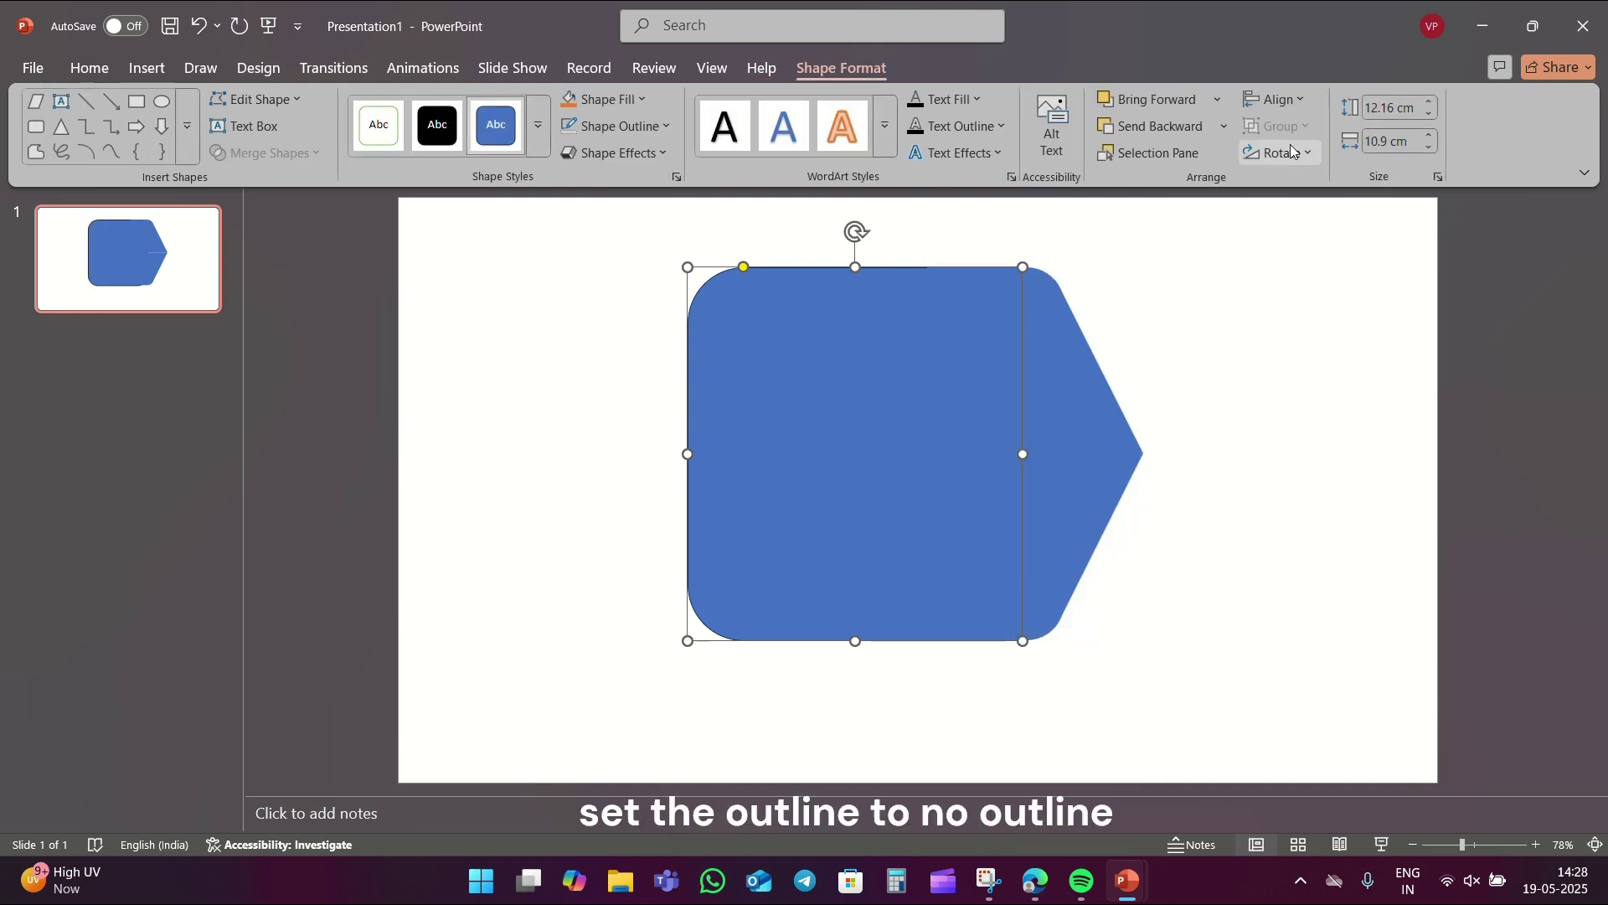
click(652, 130)
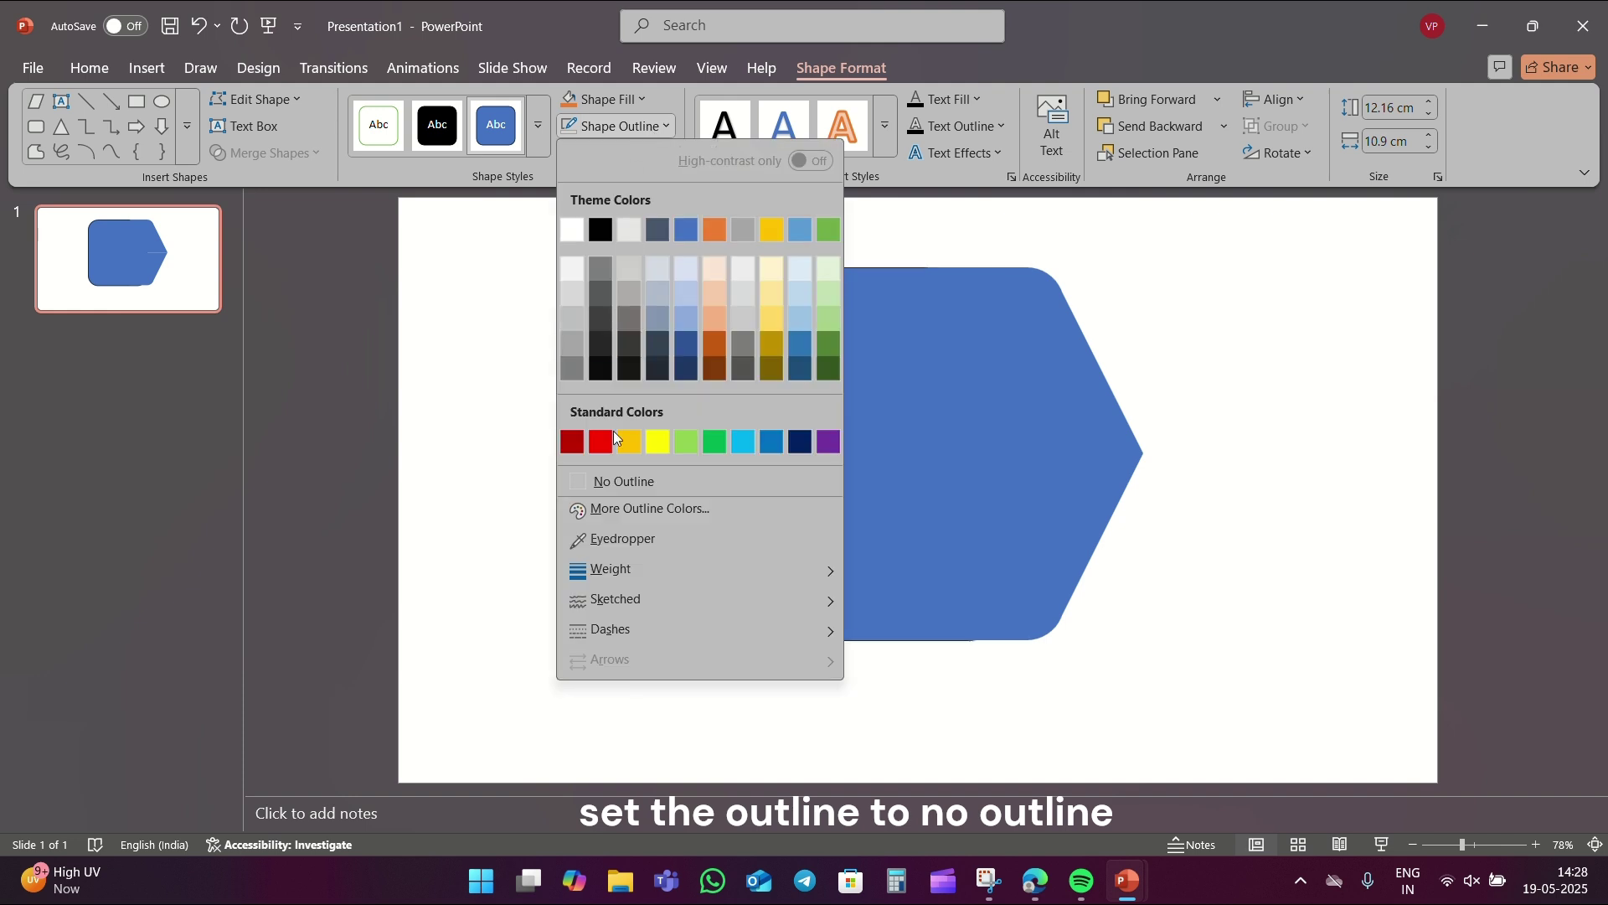
click(650, 488)
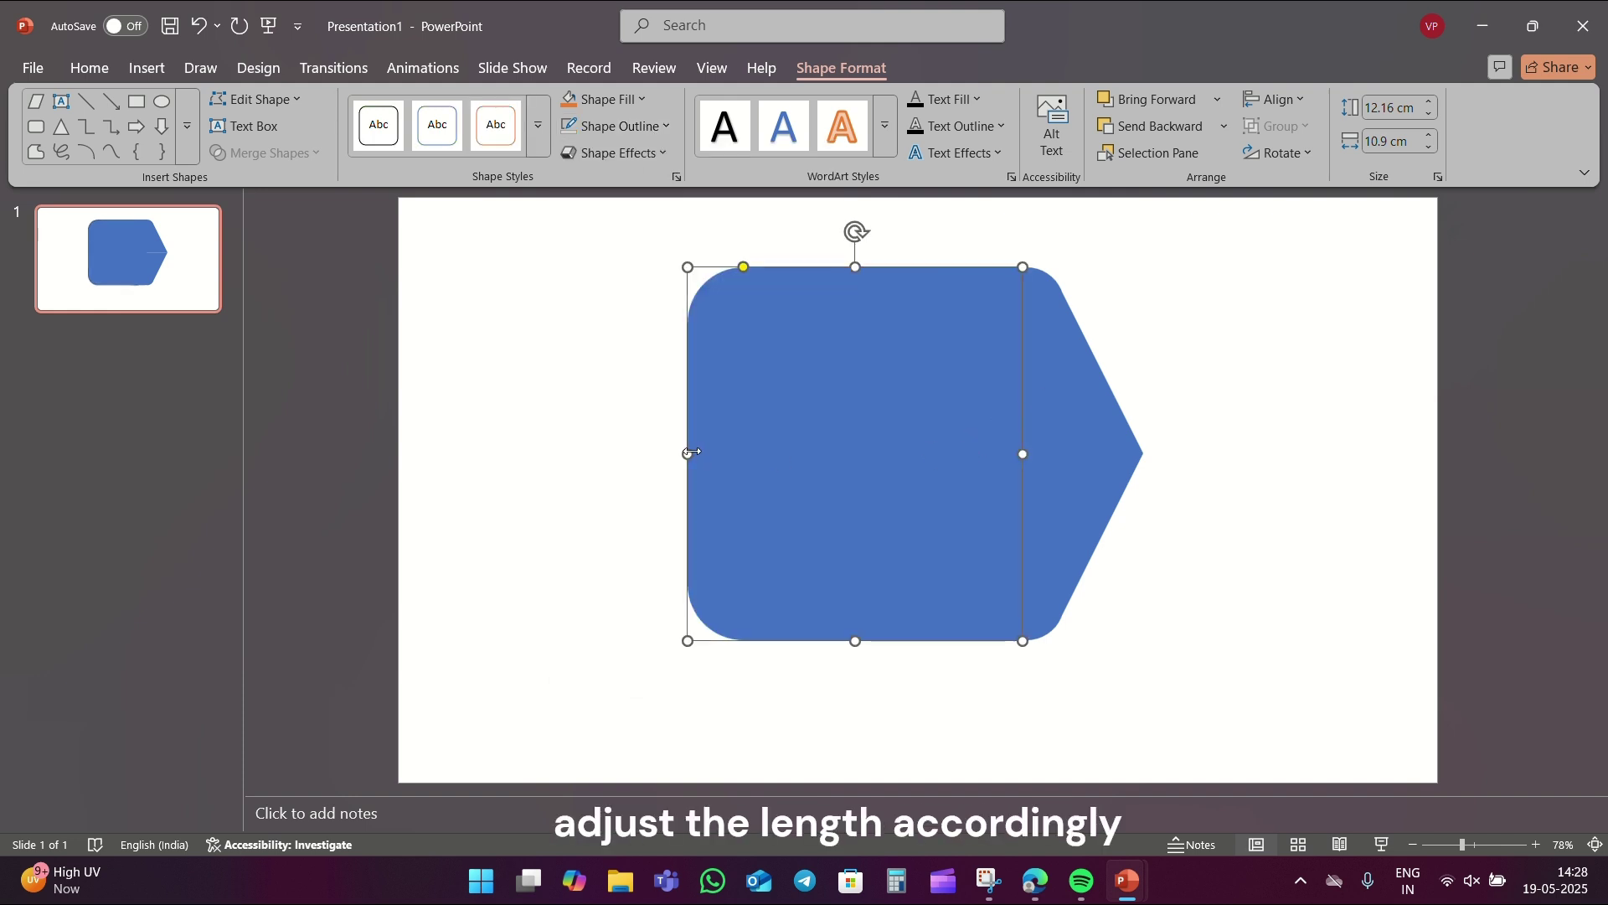
drag(688, 454, 804, 453)
click(1199, 344)
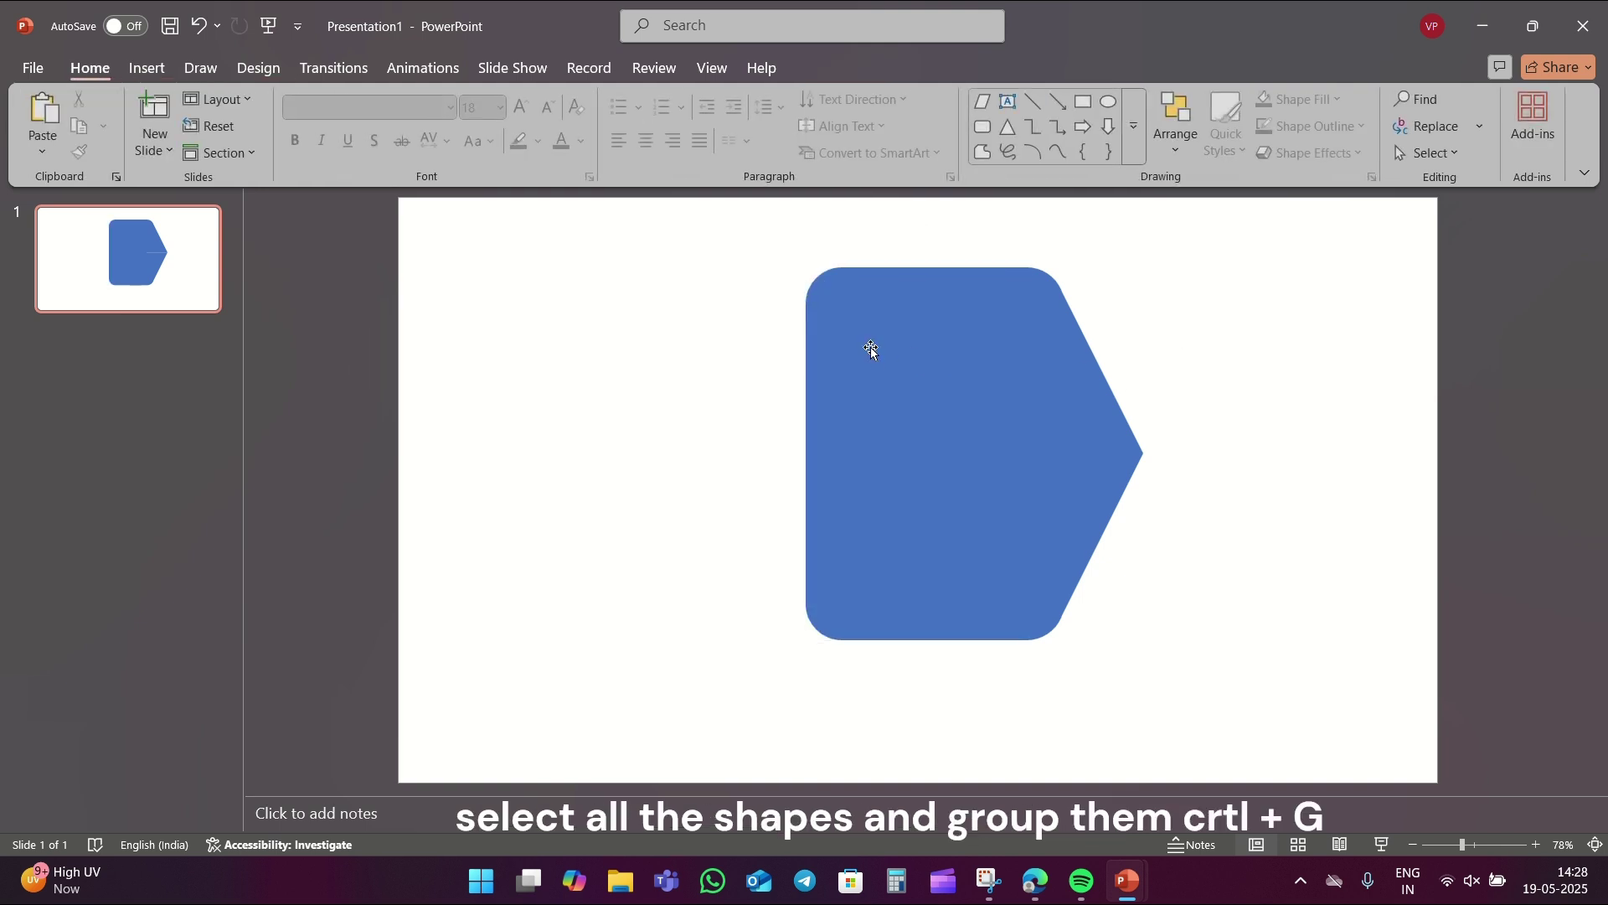
Group all three shapes with Ctrl+G, shrink the arrow, and place it at the lower left
key(ctrl+a)
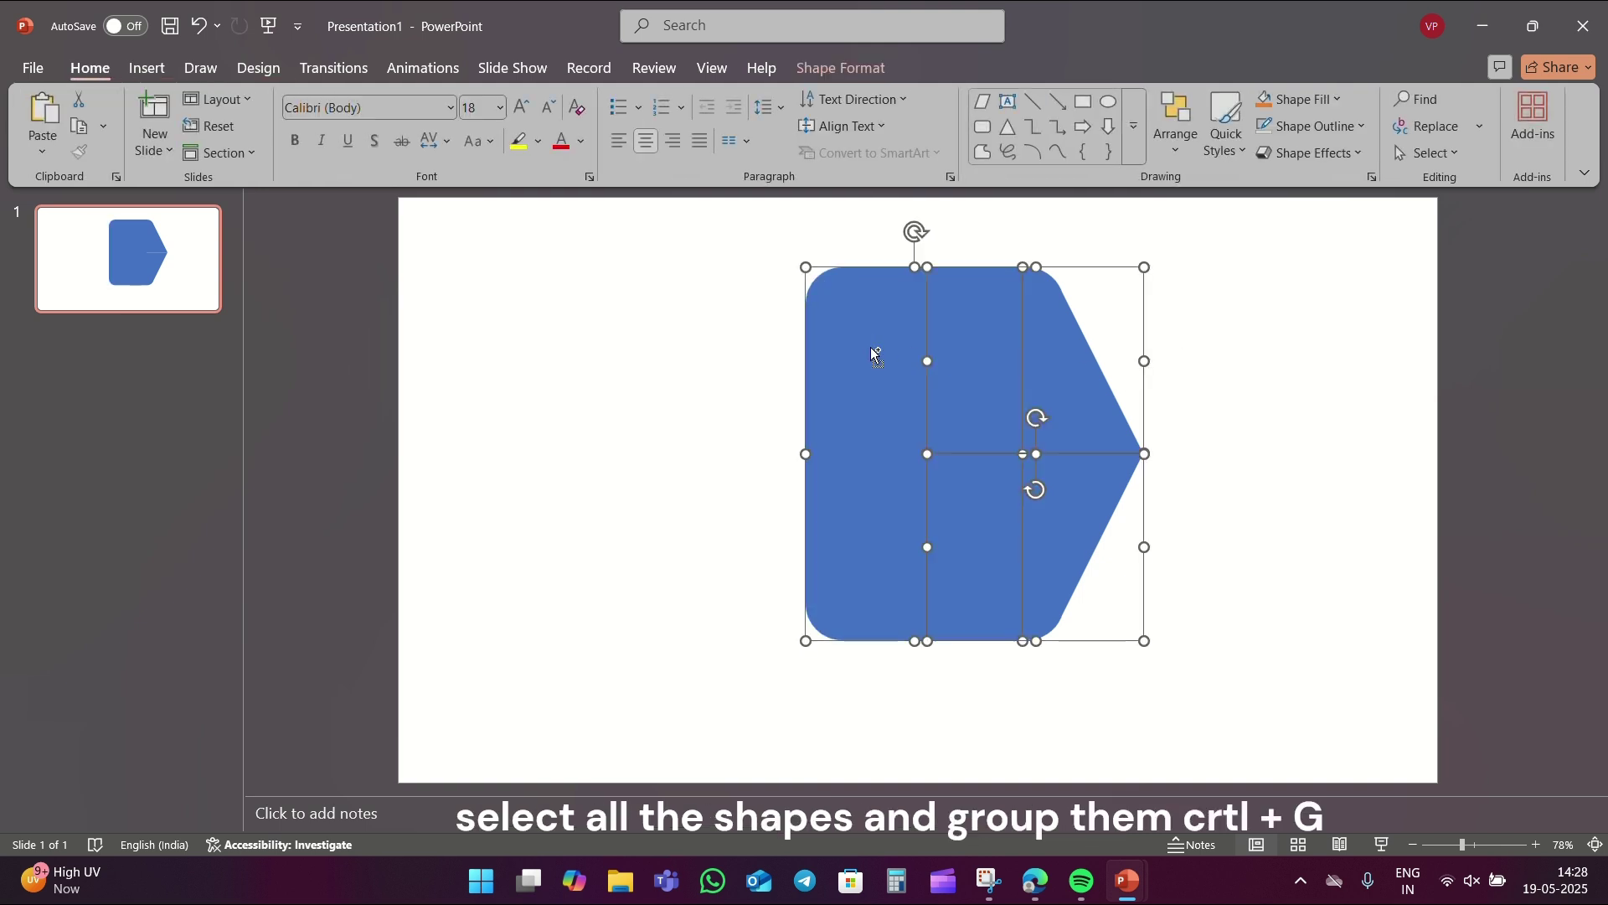
key(ctrl+g)
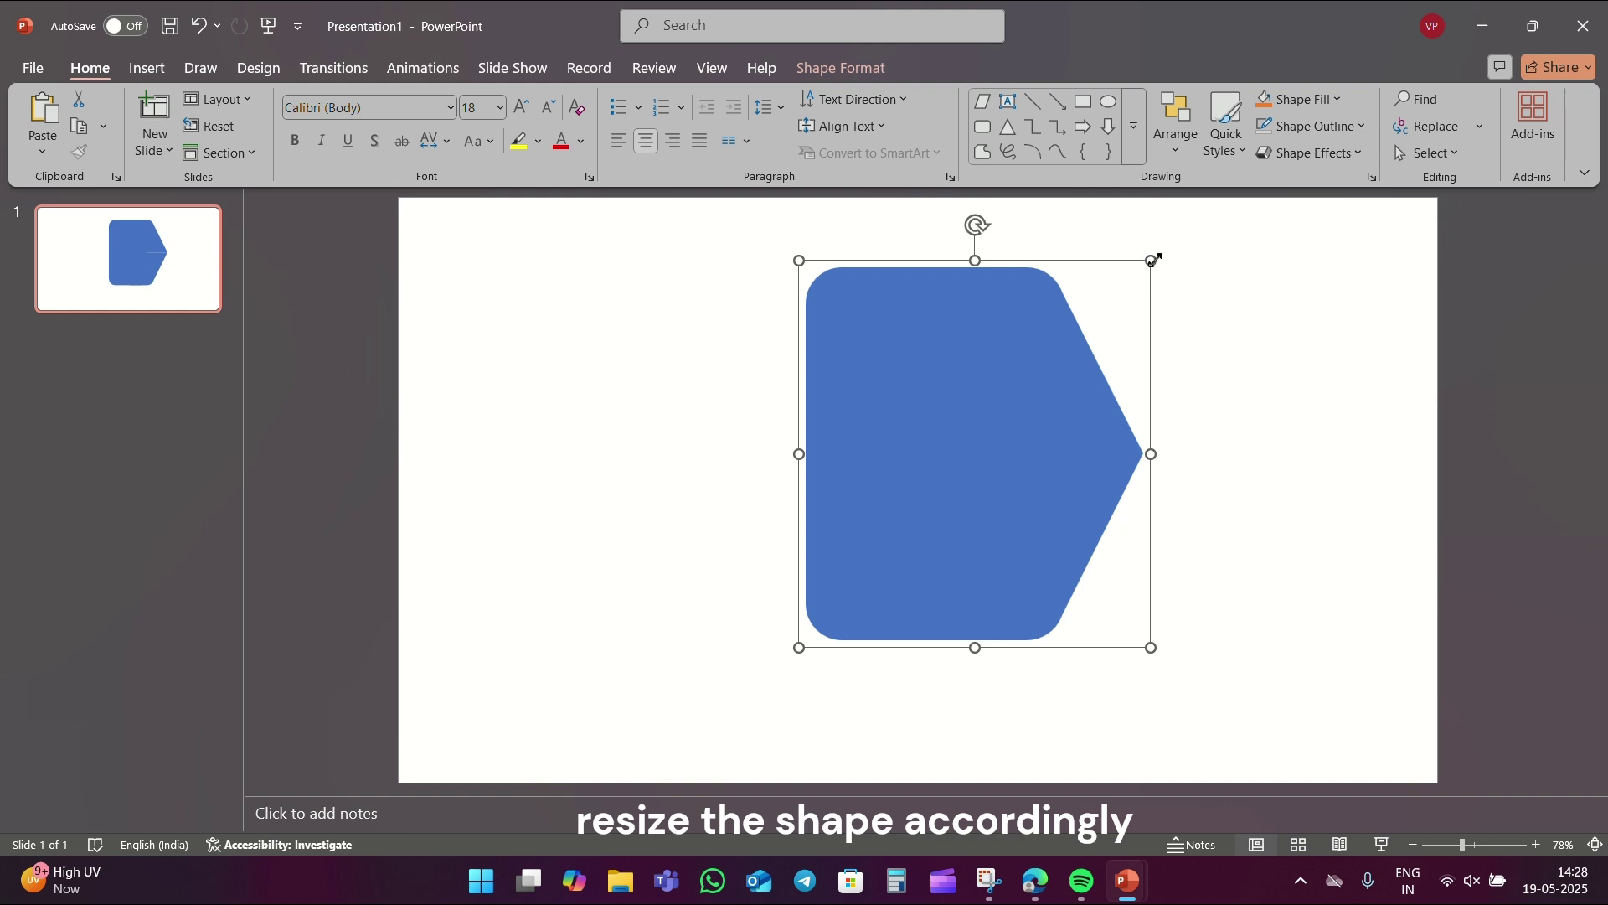
drag(1154, 259, 1027, 470)
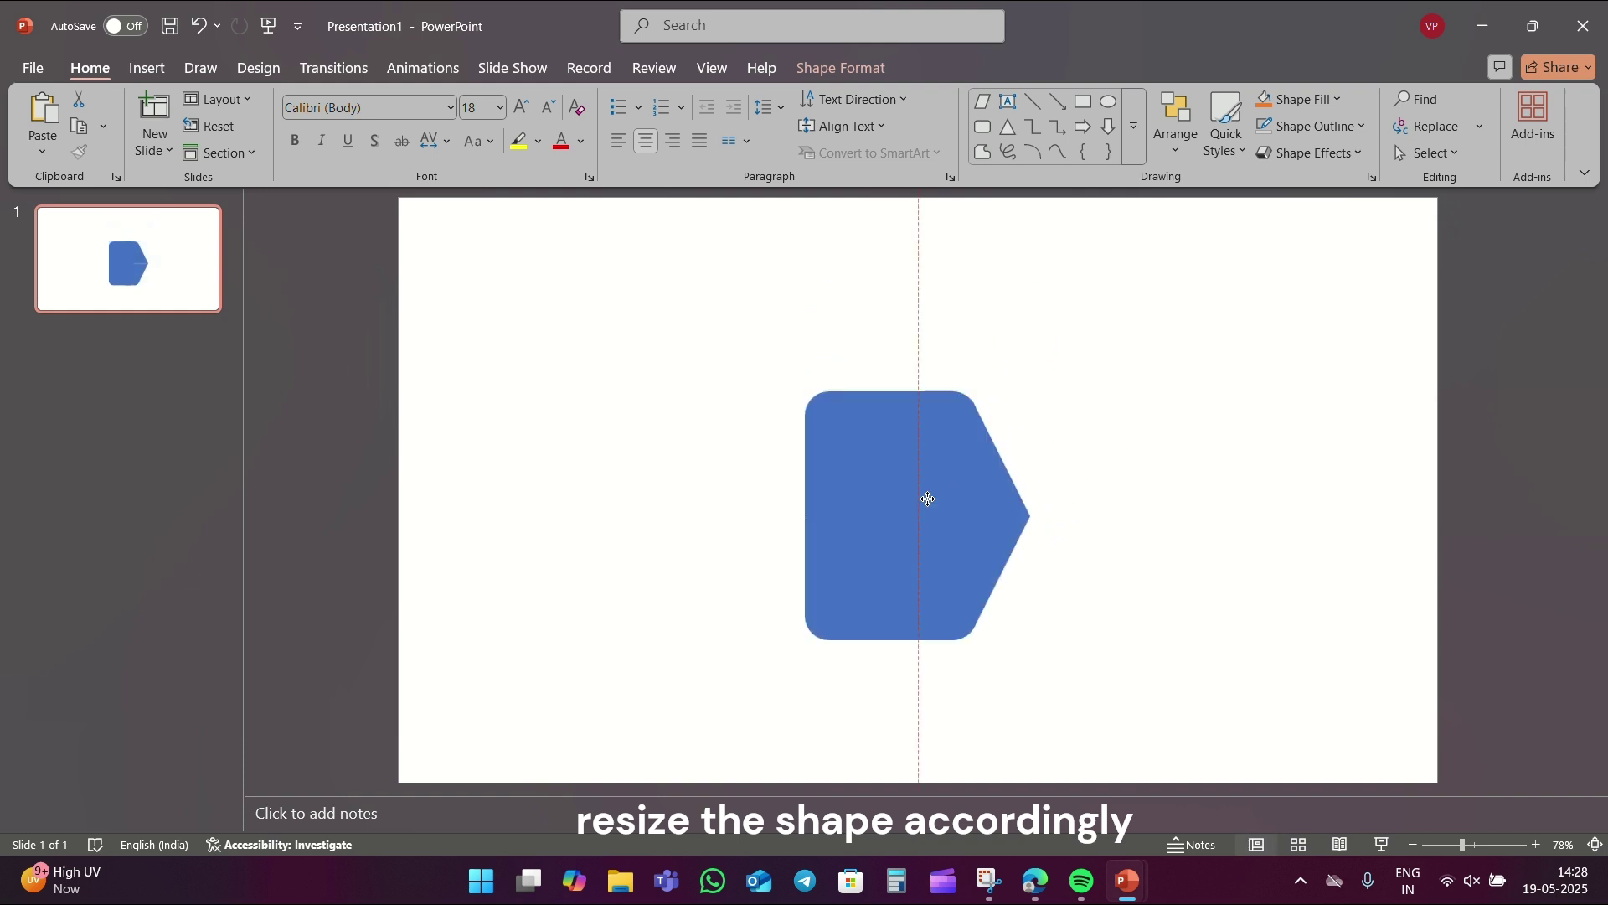
drag(928, 499, 671, 563)
drag(782, 470, 737, 519)
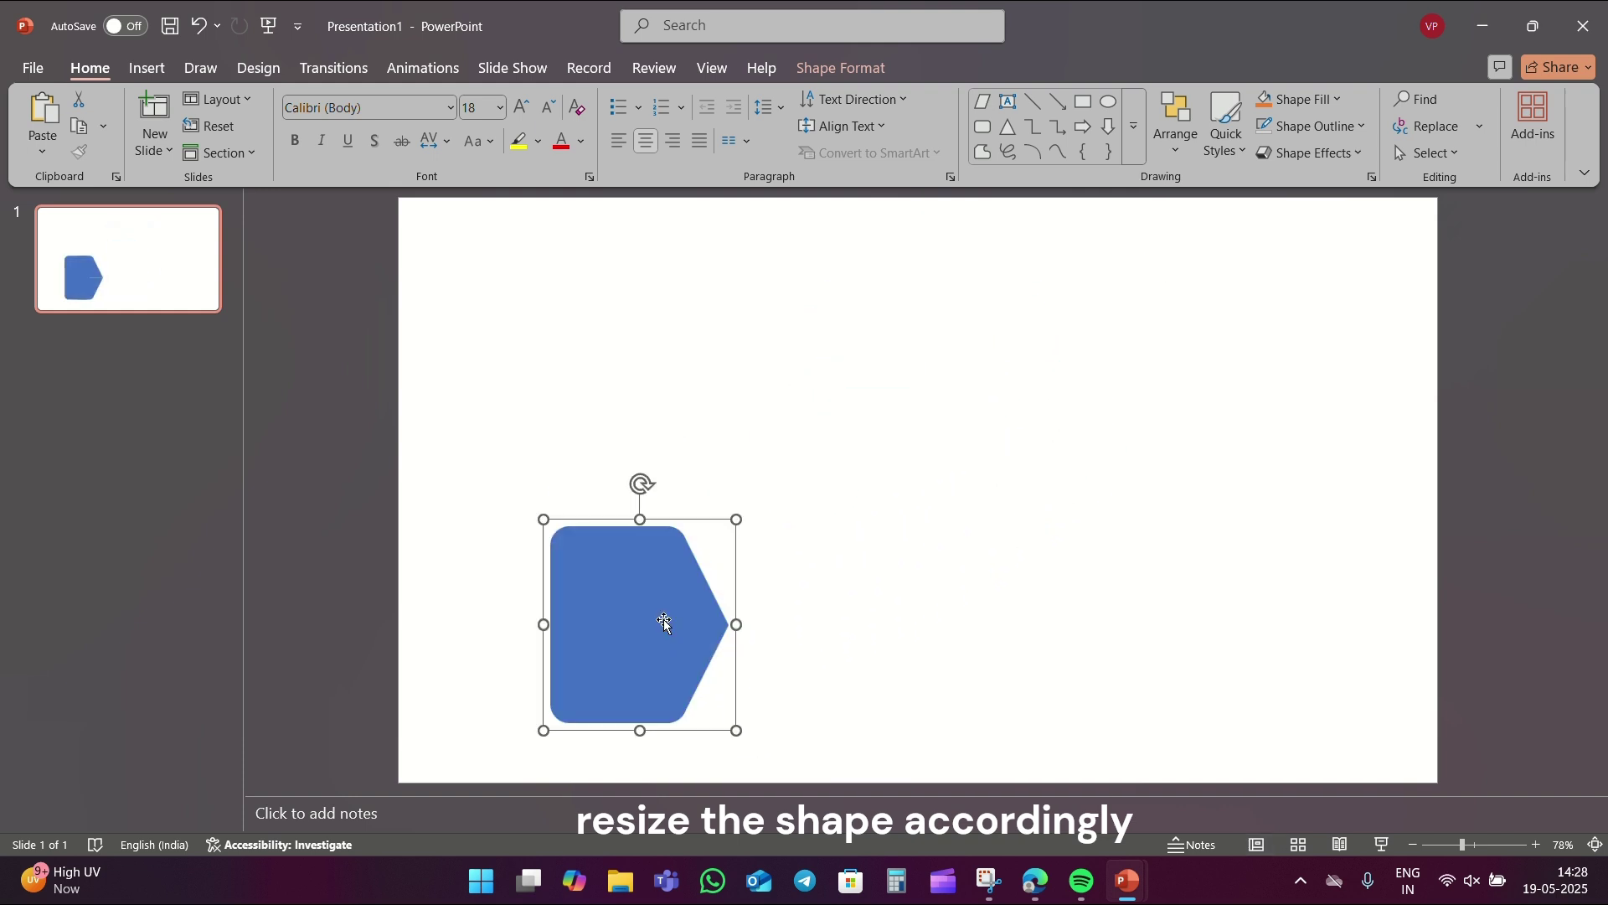
drag(664, 622, 697, 597)
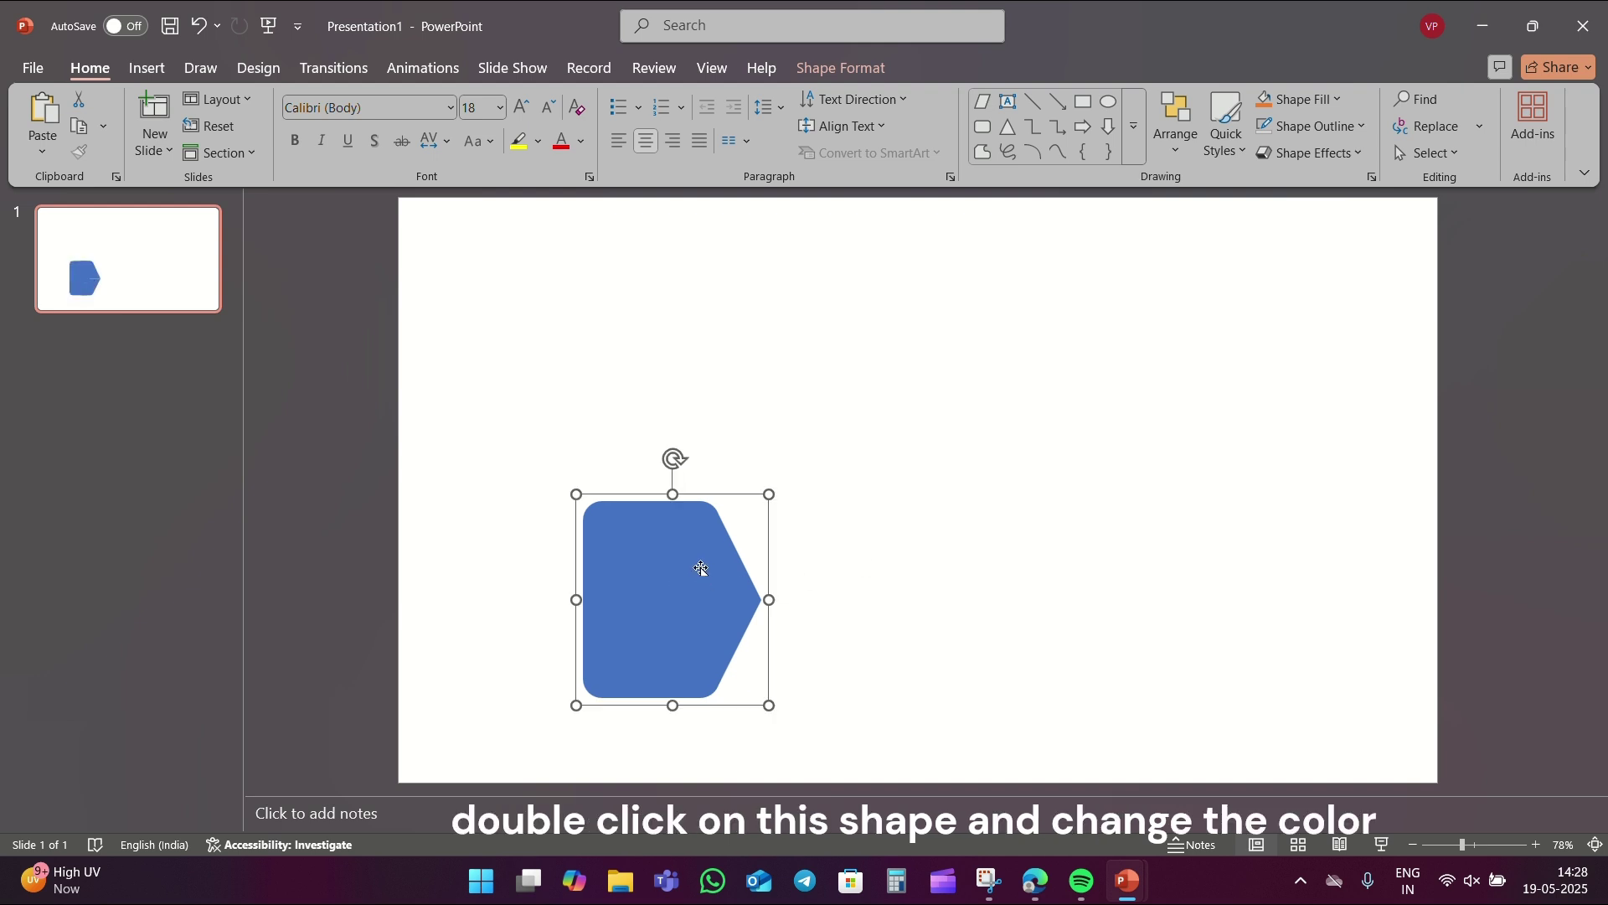
click(701, 569)
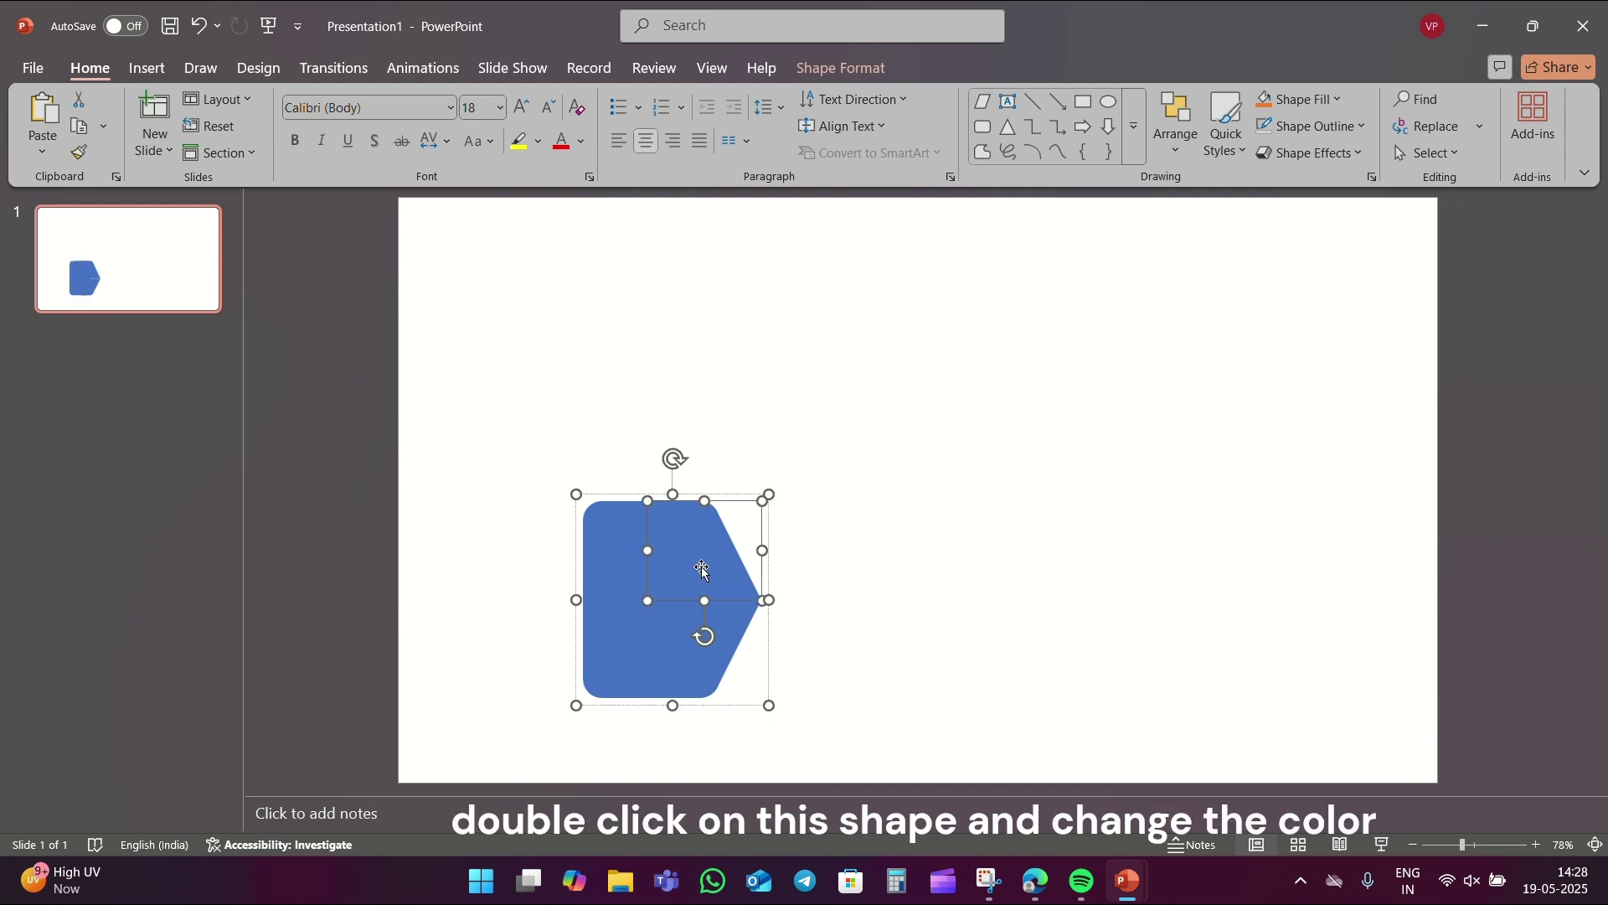
right_click(702, 569)
Give the upper chevron piece a gradient fill and delete its 74% and 83% stops
click(788, 513)
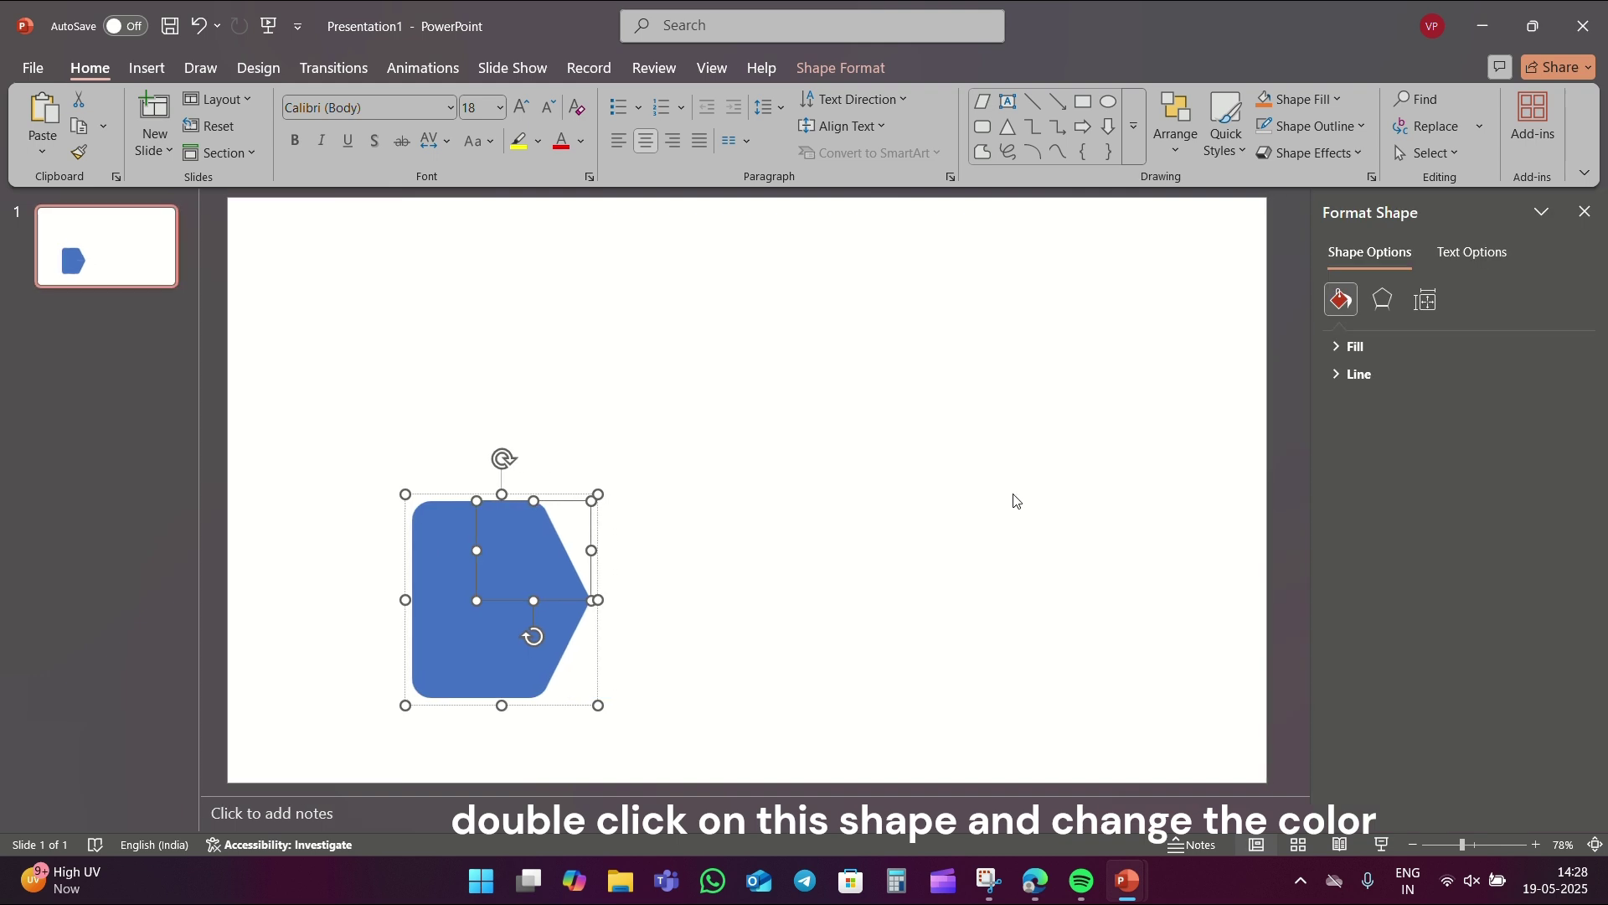
click(1370, 345)
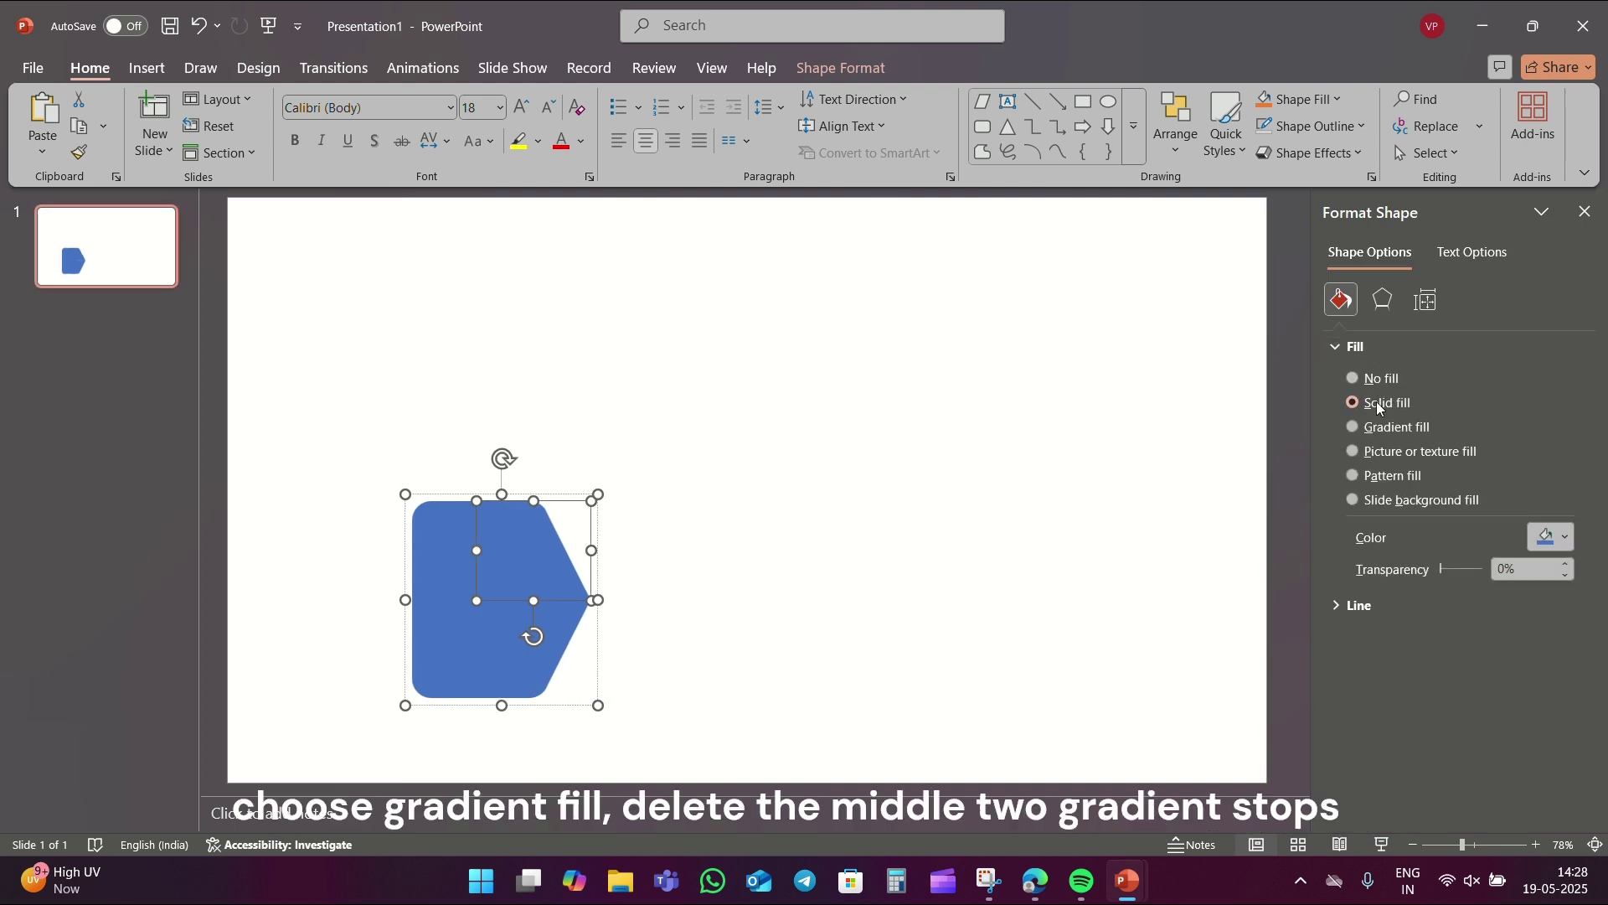
click(1383, 429)
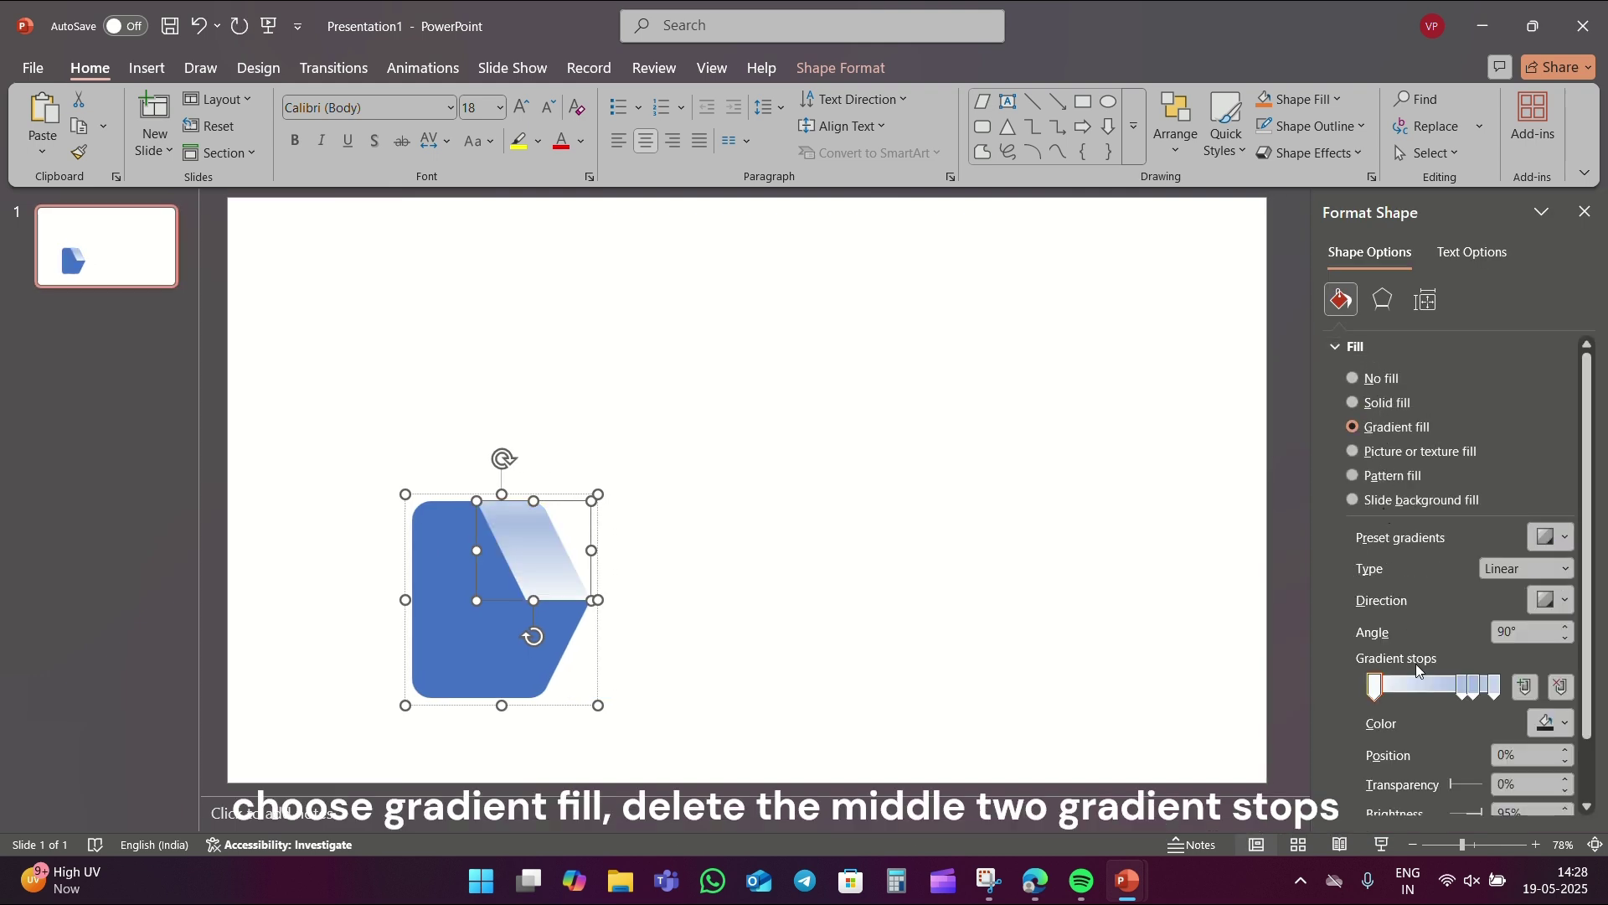
click(1464, 690)
key(Delete)
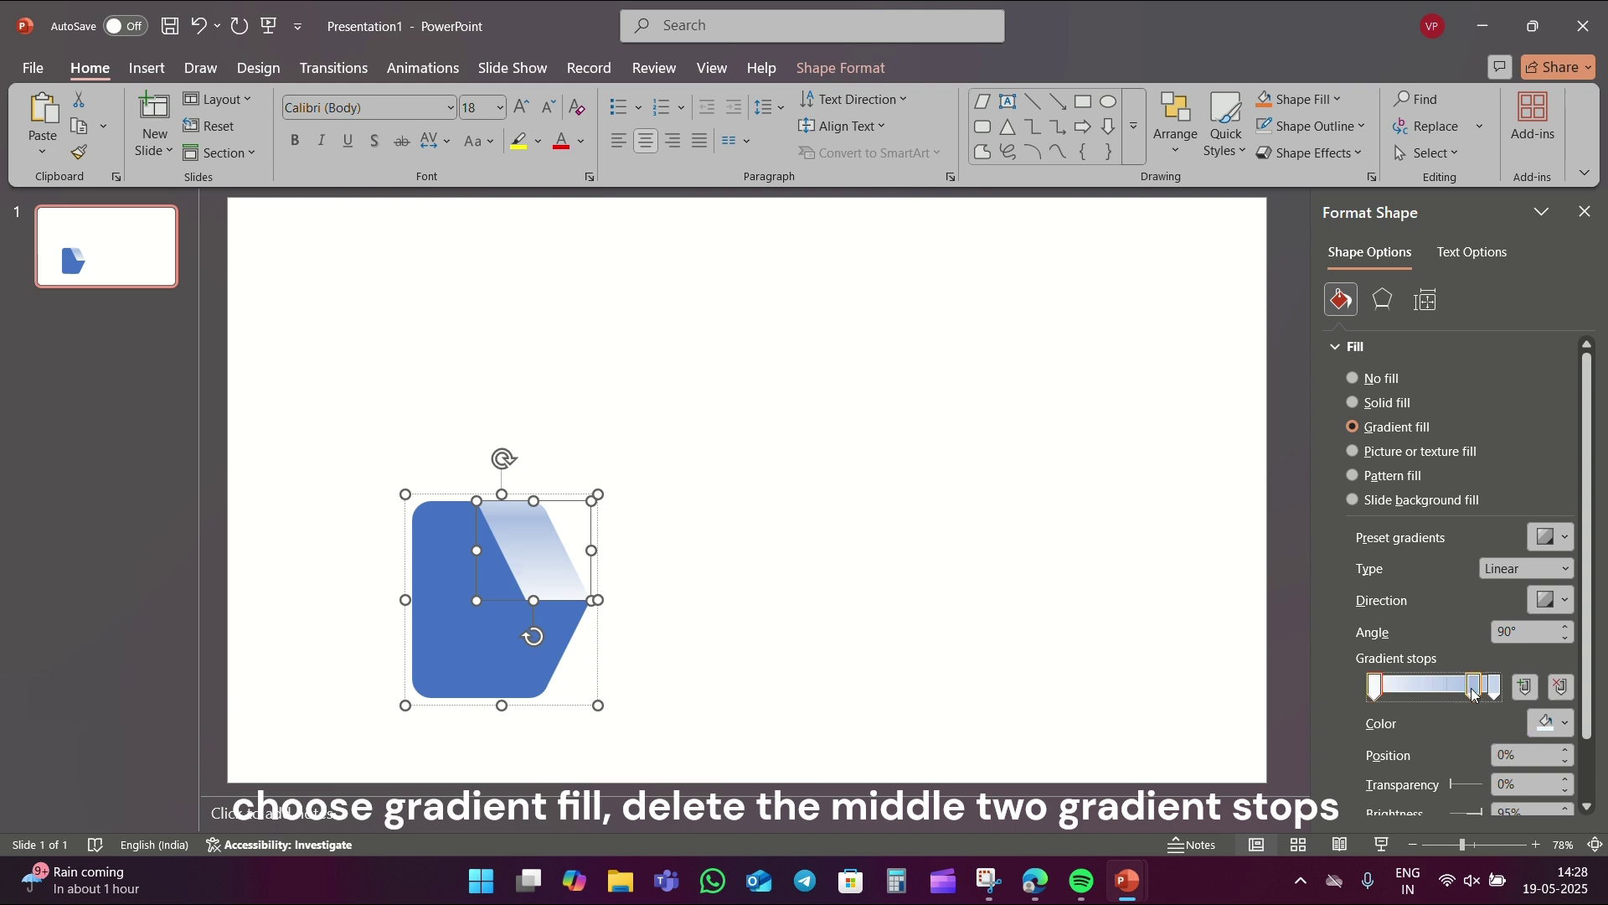
key(Delete)
Colour the upper piece's gradient from dark navy to dark blue, shifting the end stop left
click(1551, 723)
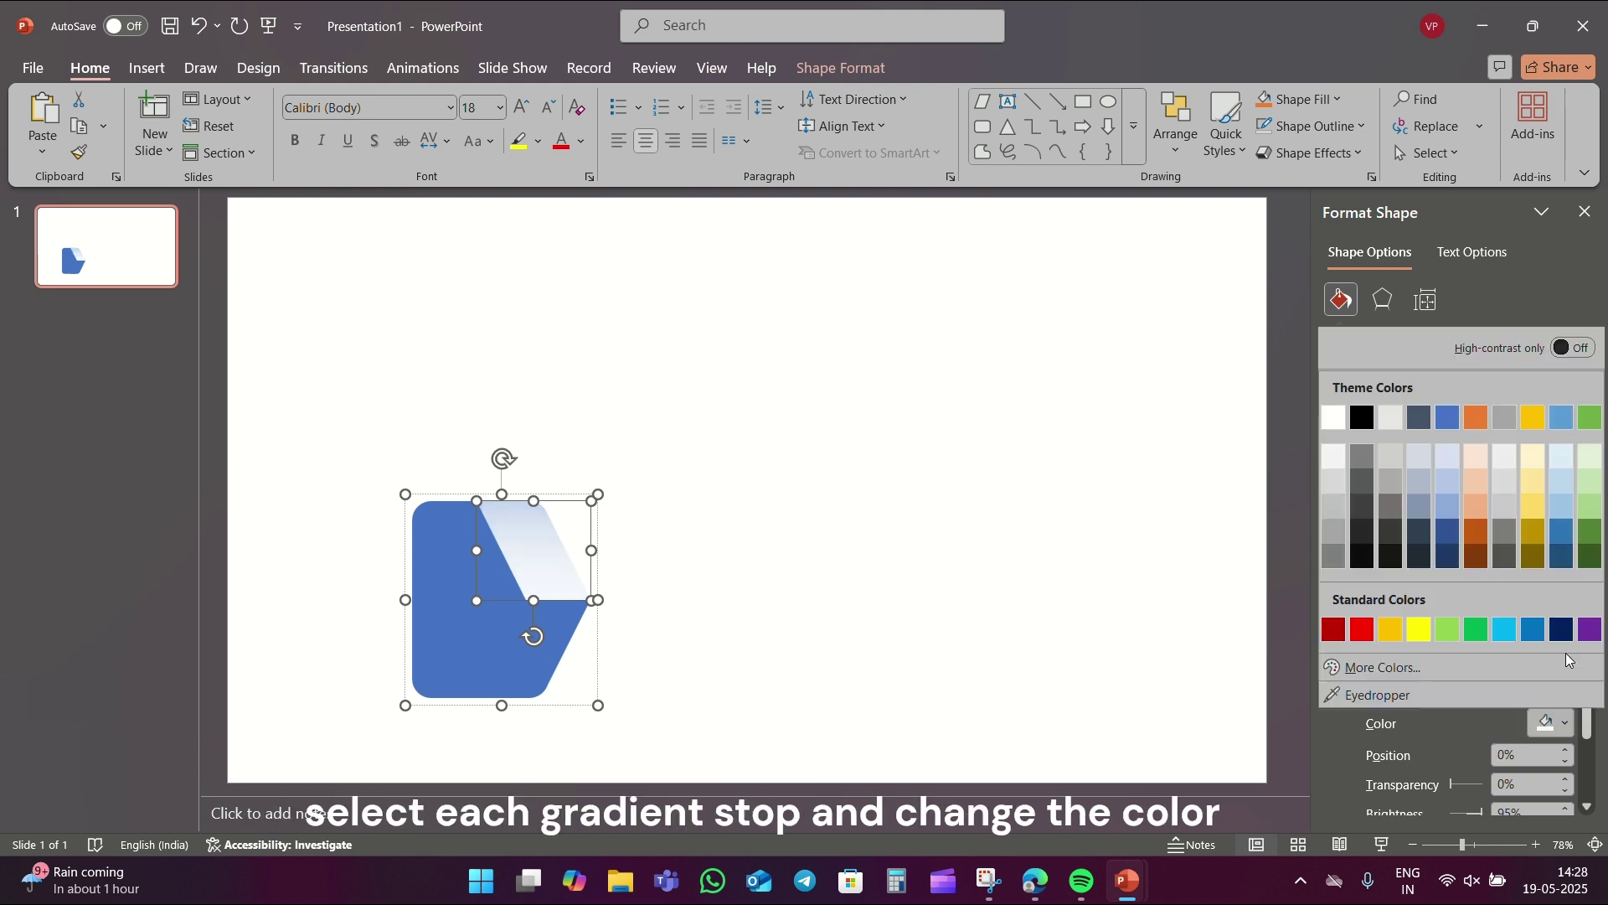
click(1562, 506)
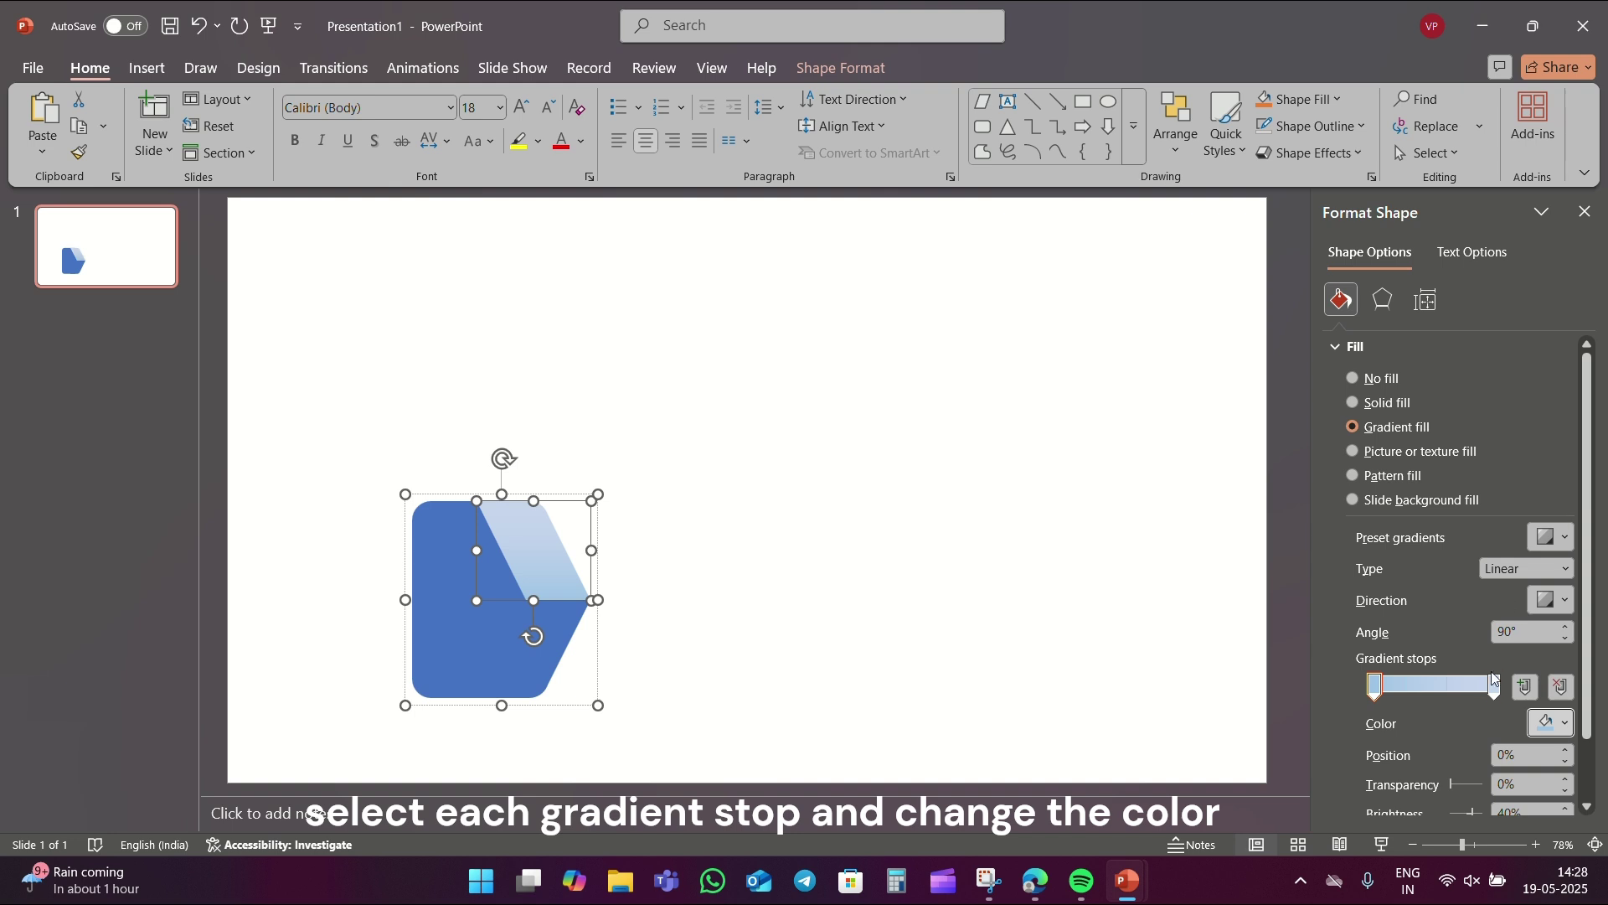
click(1494, 690)
click(1551, 723)
click(1569, 543)
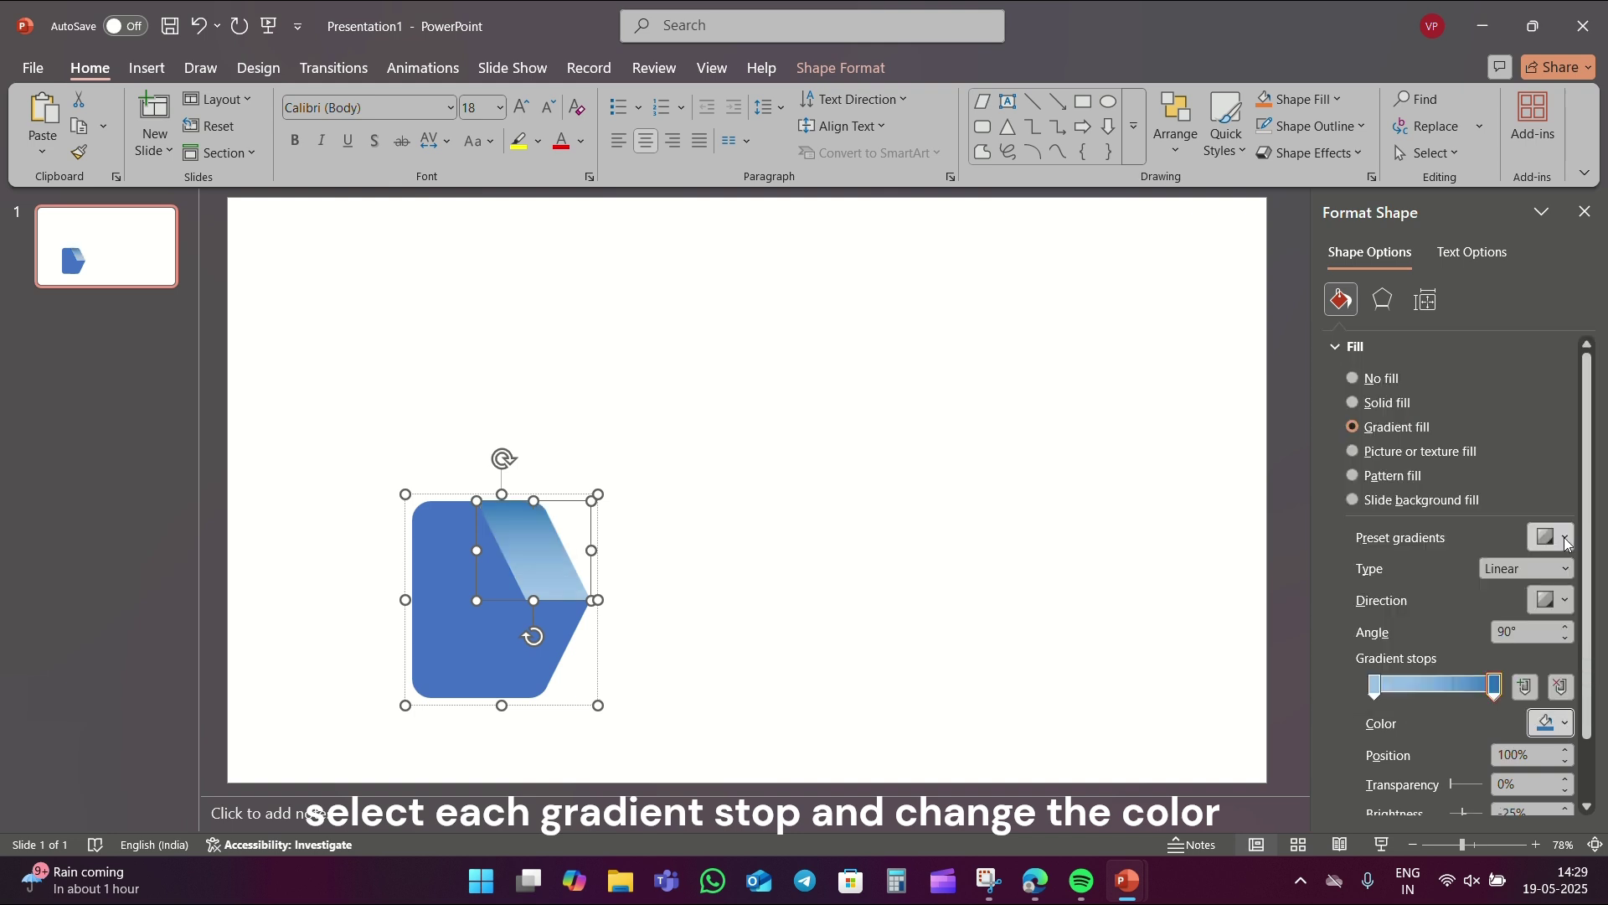
click(1375, 689)
click(1551, 723)
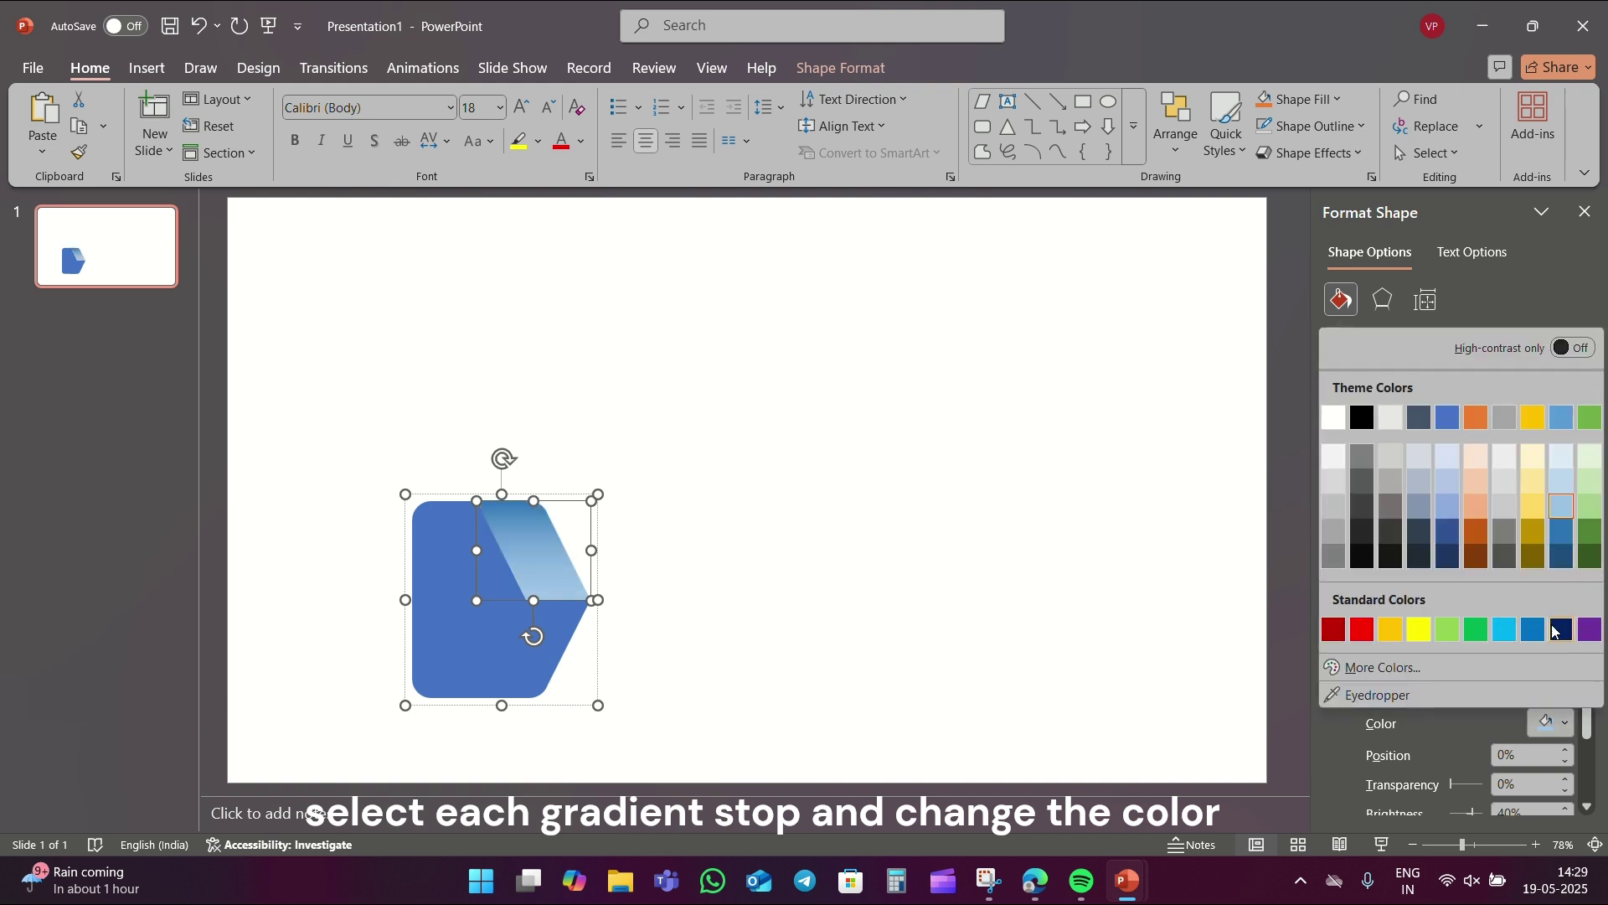
click(1562, 557)
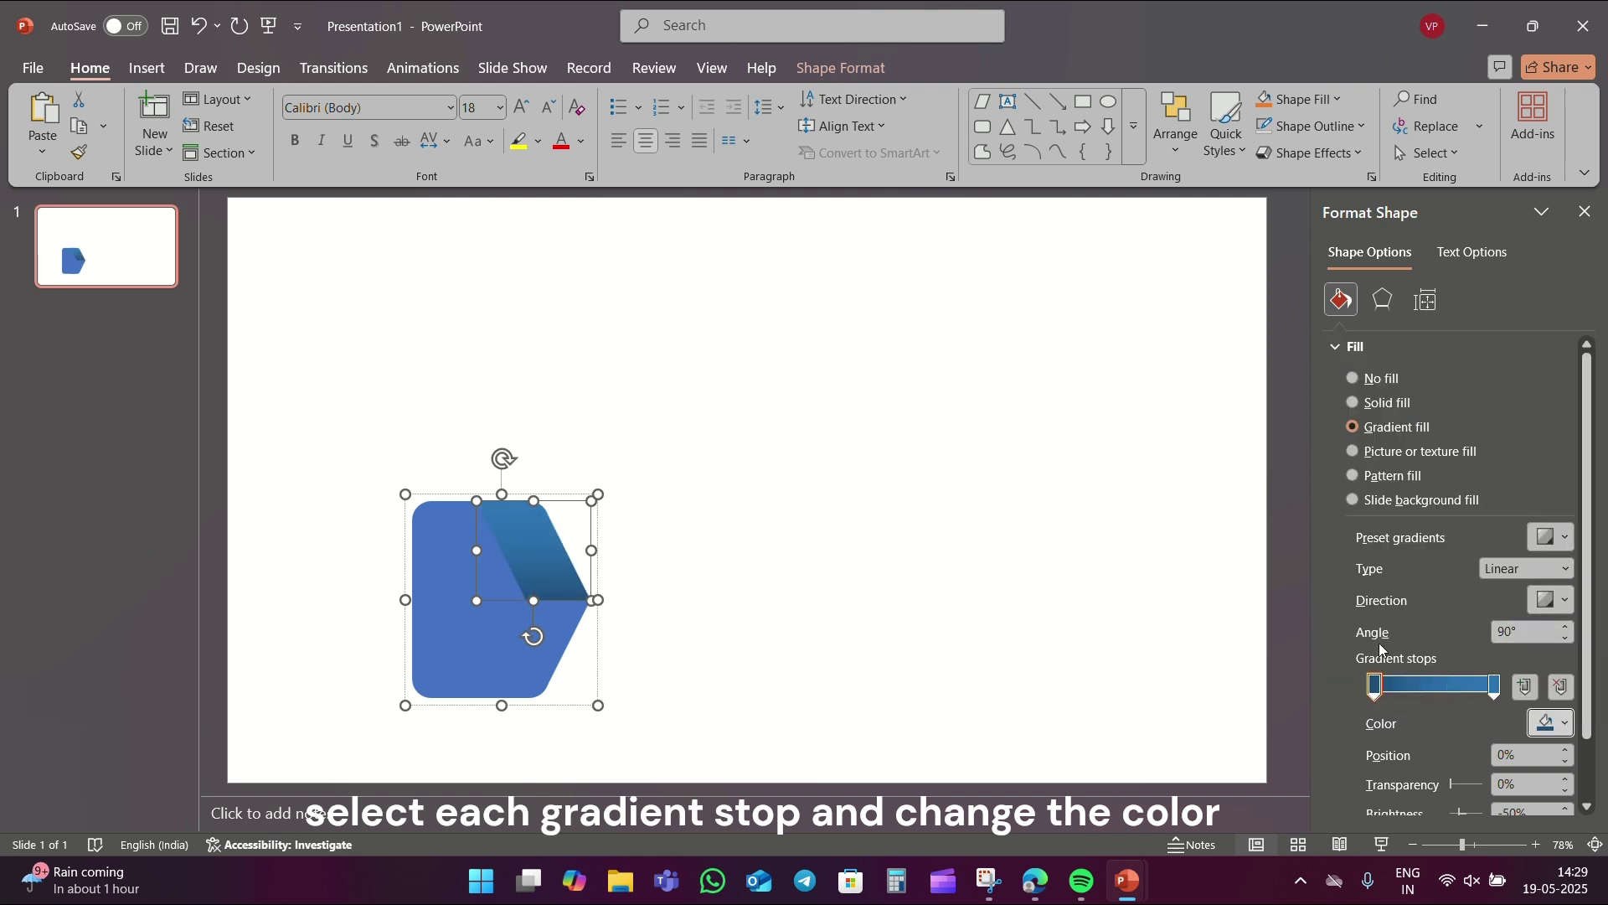
drag(1496, 687, 1456, 692)
Apply gradient fills to the lower piece and rounded rectangle, adjusting stops to 64% and 94%
click(567, 615)
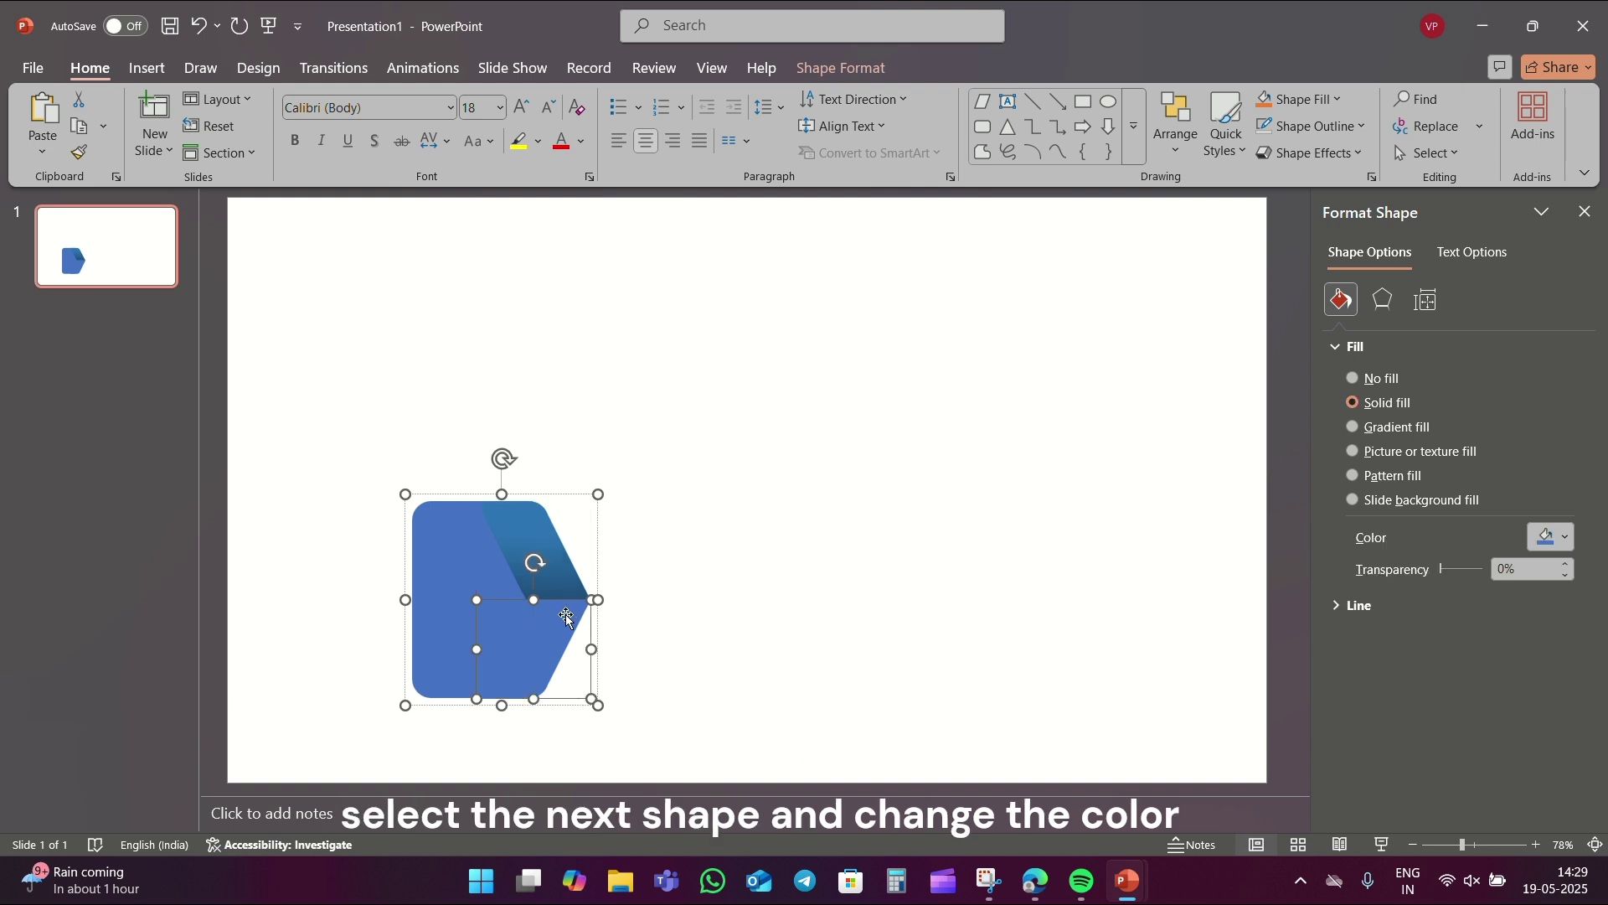
click(1385, 428)
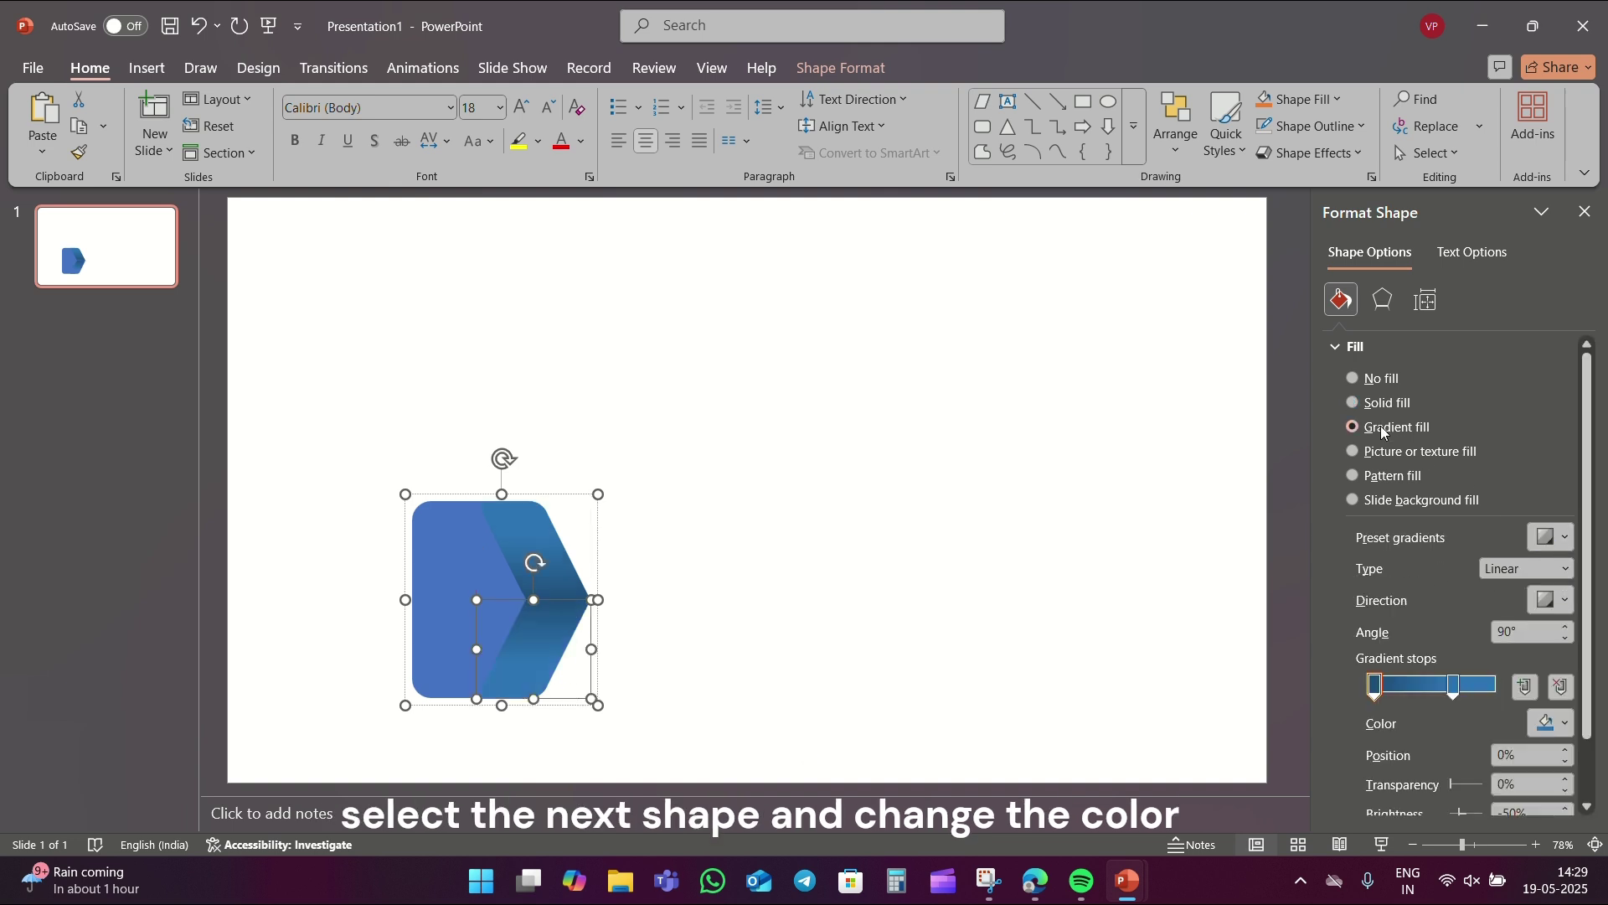
drag(1457, 694, 1388, 689)
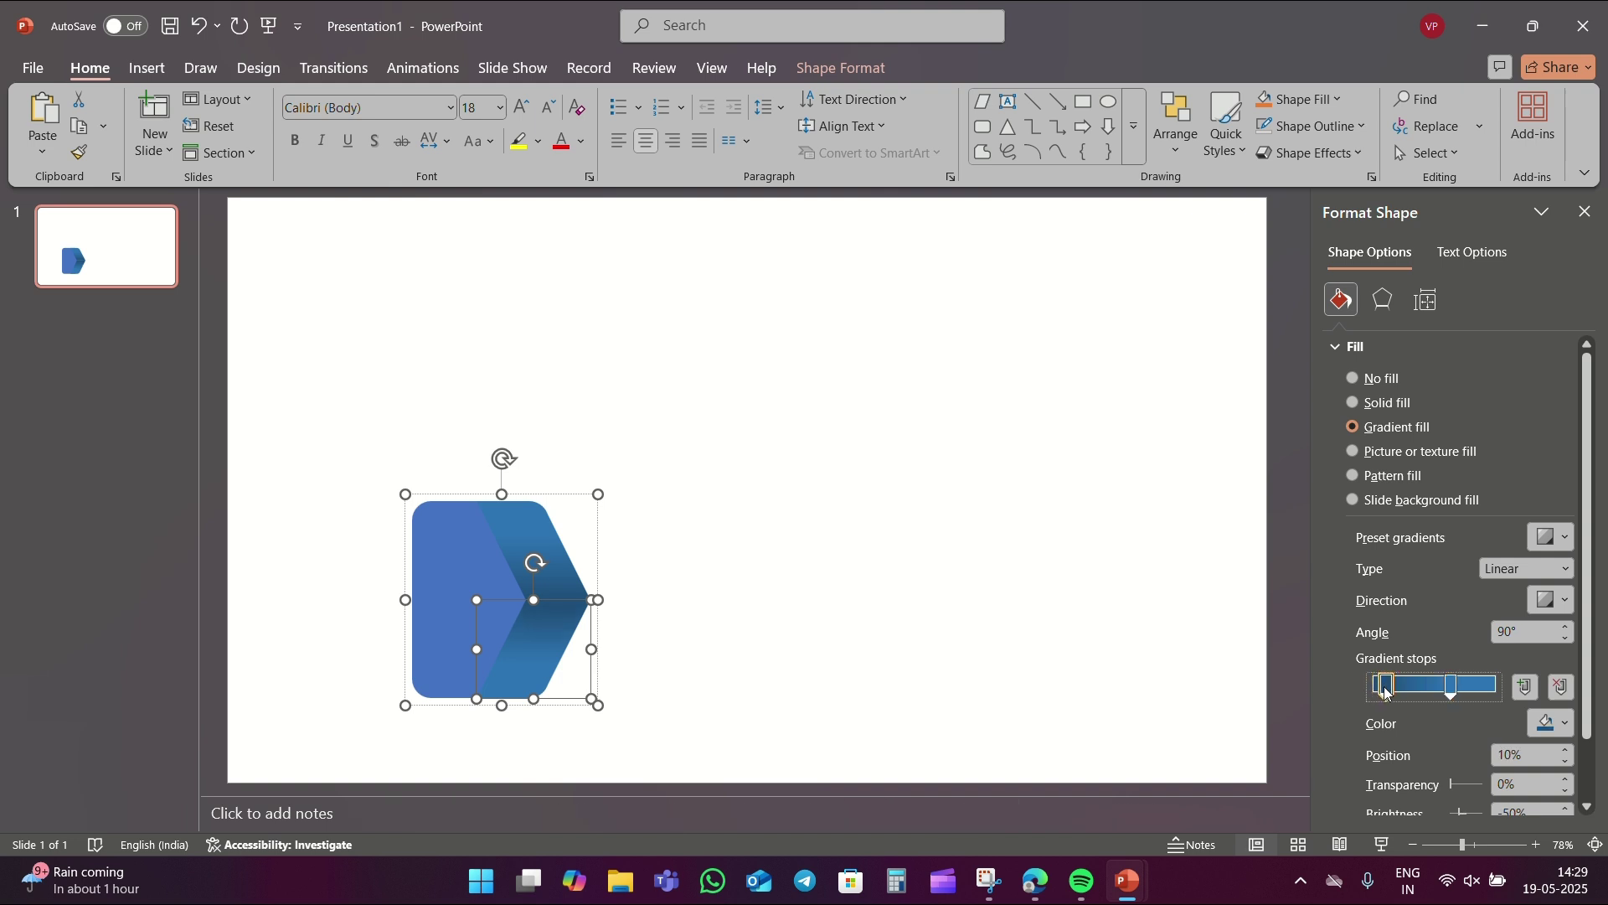
click(413, 558)
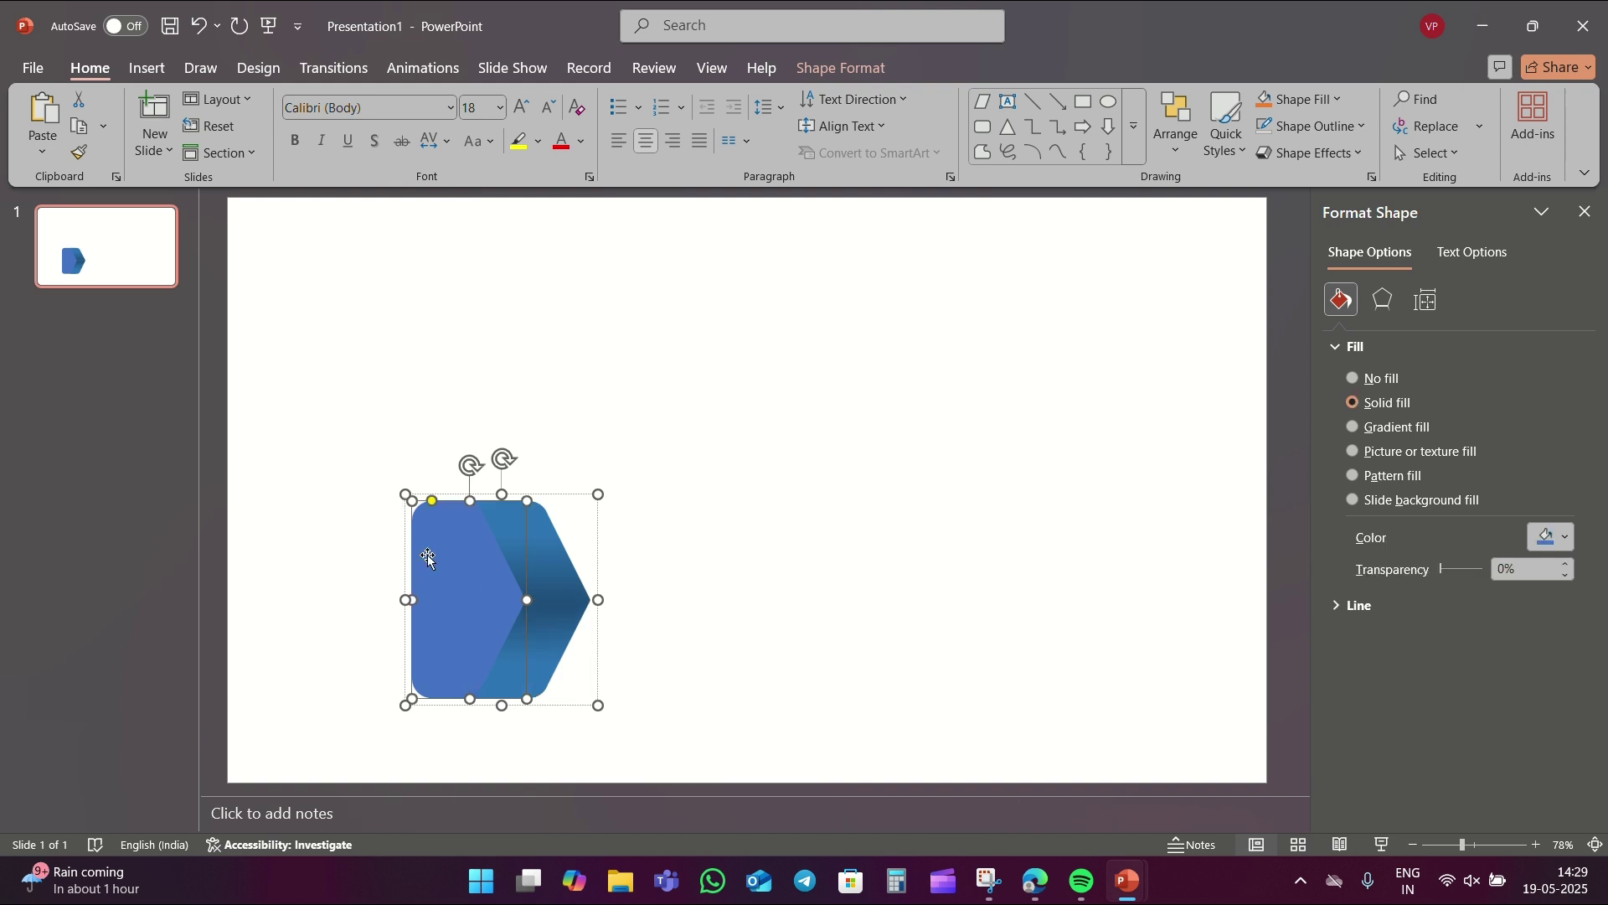
click(1388, 430)
drag(1451, 689, 1487, 688)
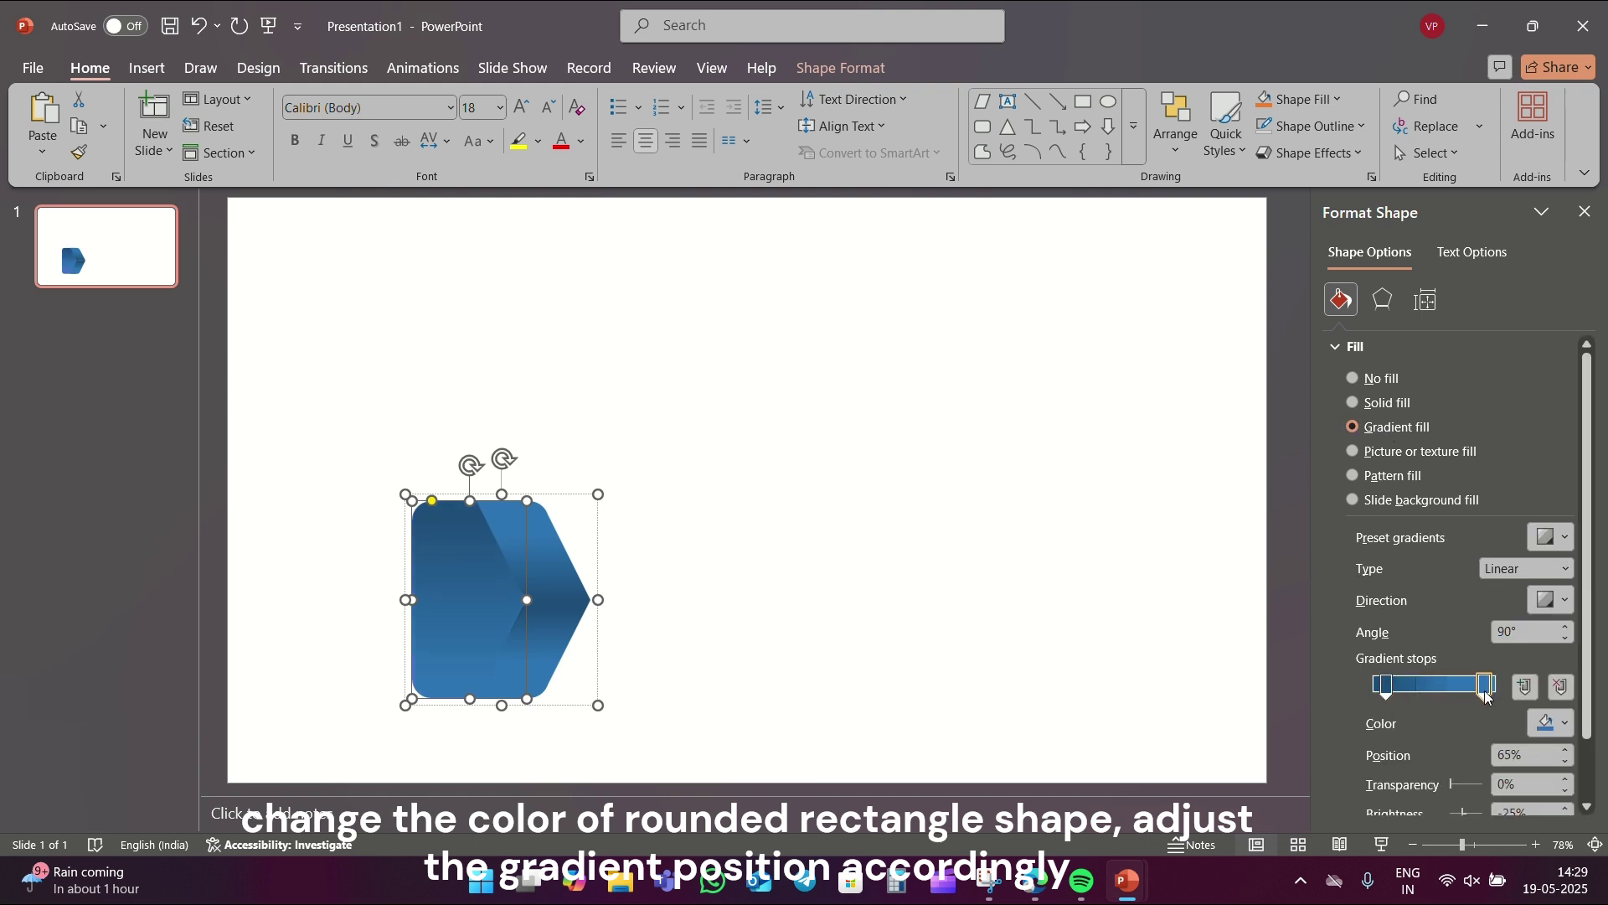
drag(1387, 687, 1357, 684)
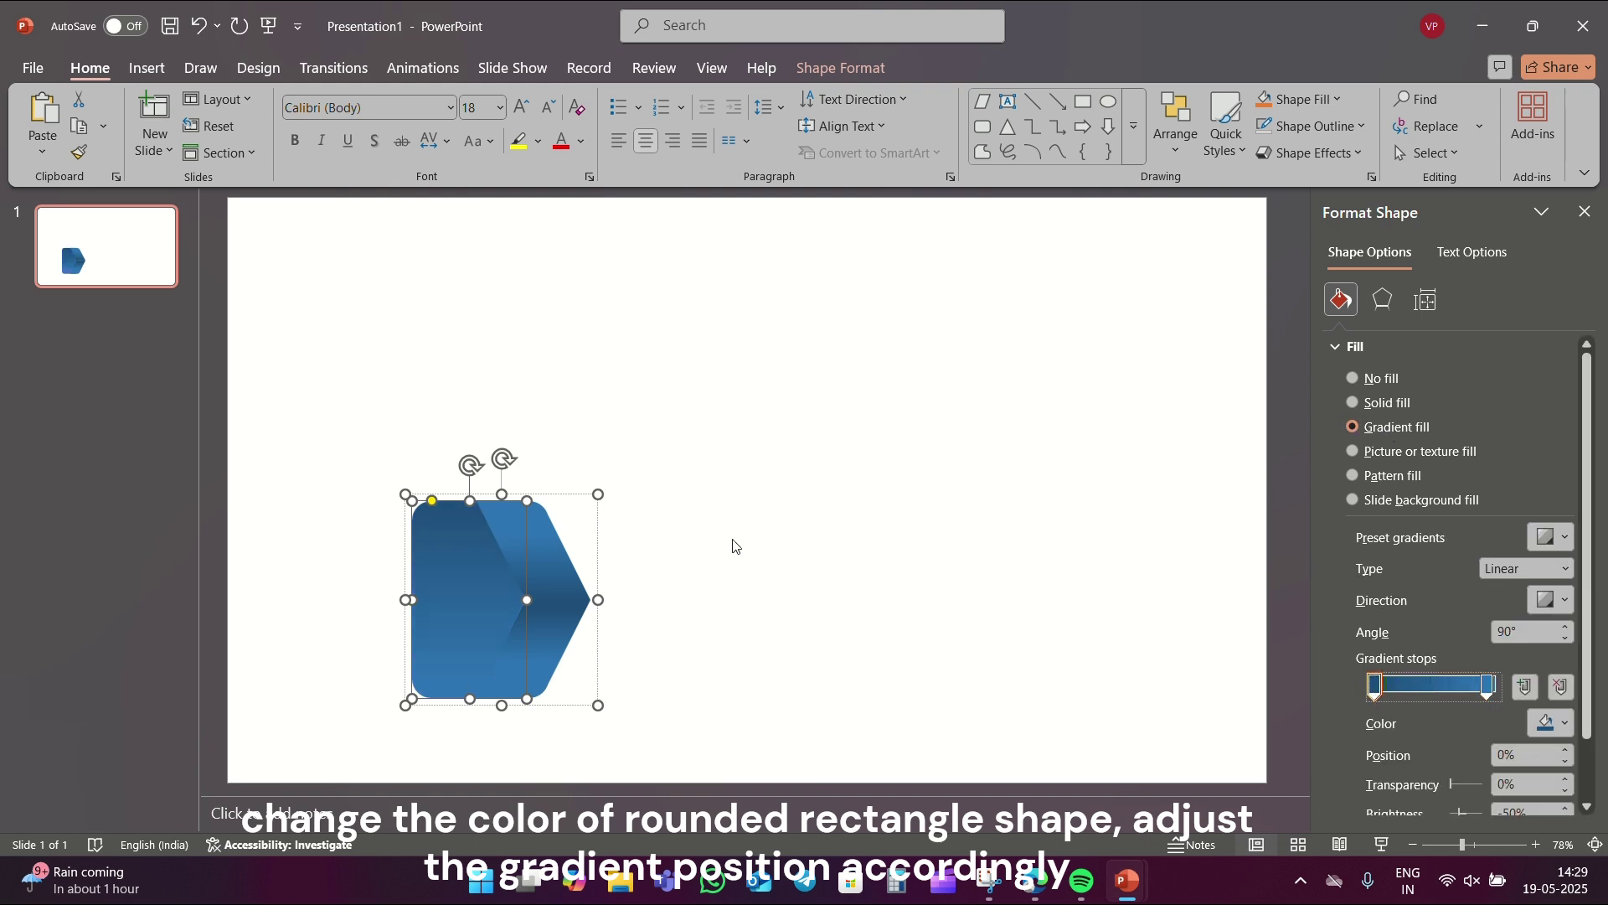
click(750, 519)
click(539, 575)
Give both chevron pieces an outer shadow with 20 pt blur and 8 pt distance
shift+click(539, 587)
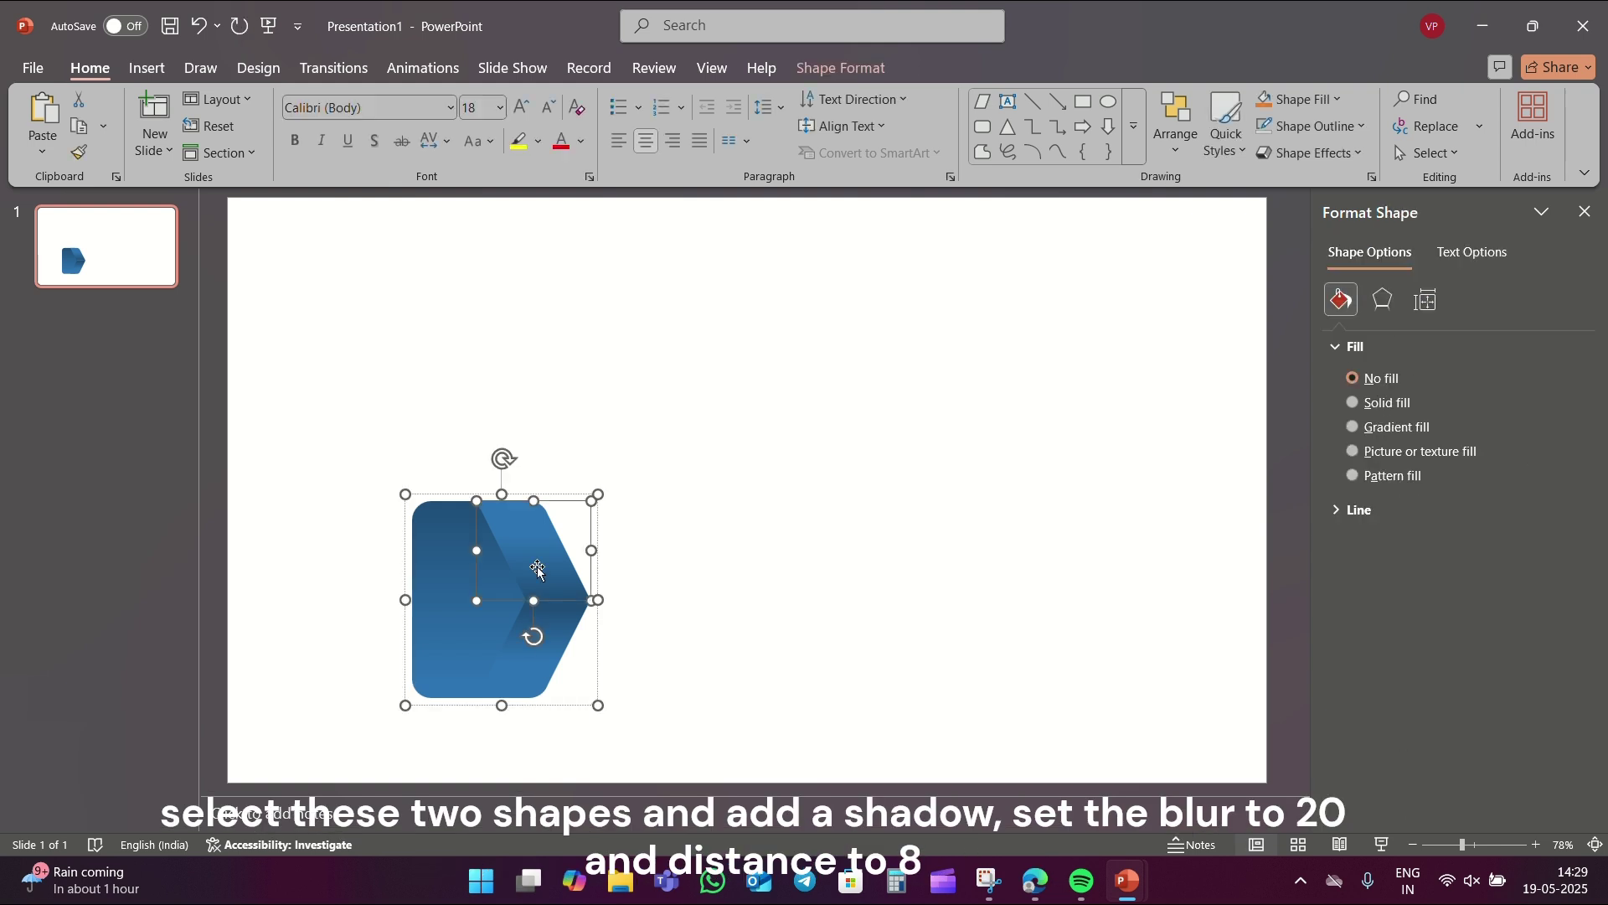
shift+click(536, 674)
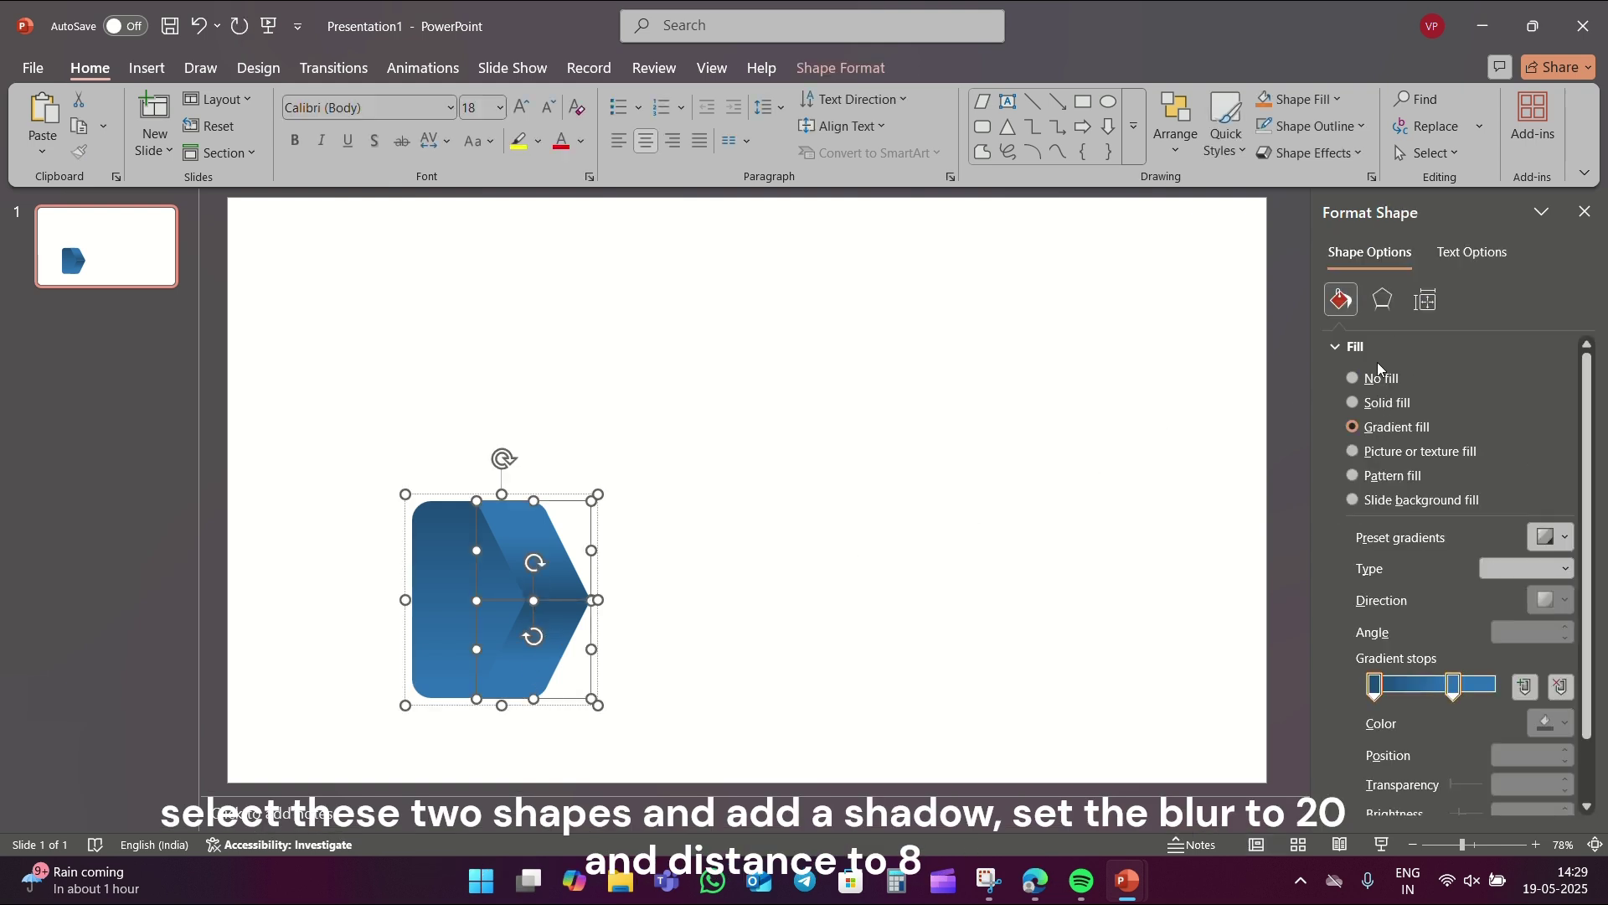
click(1380, 310)
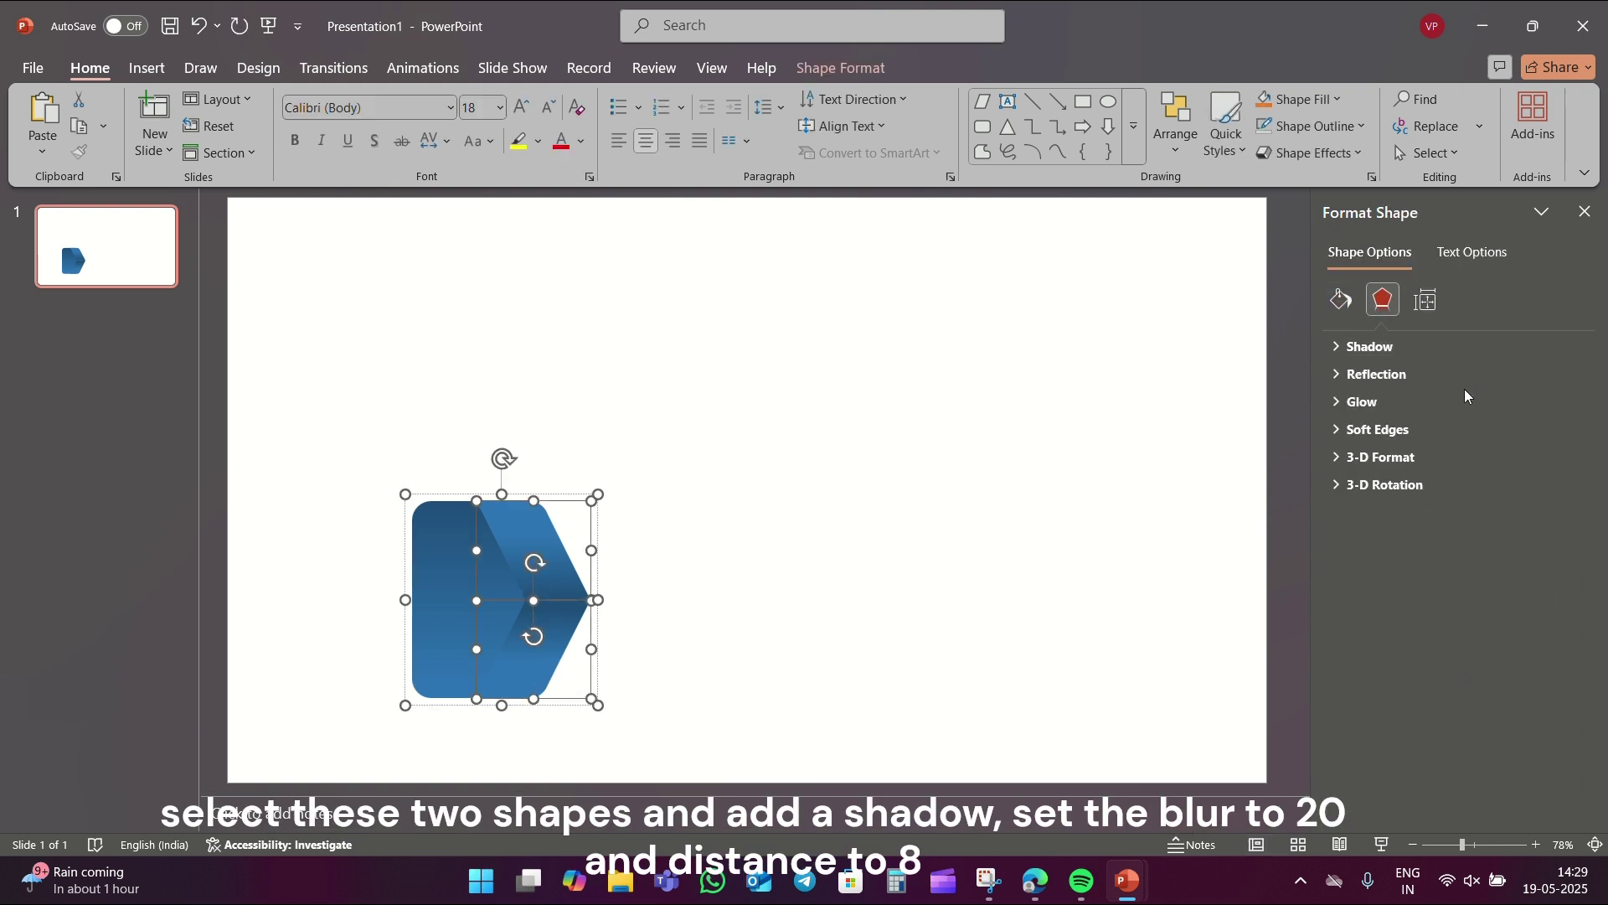
click(1373, 346)
click(1550, 376)
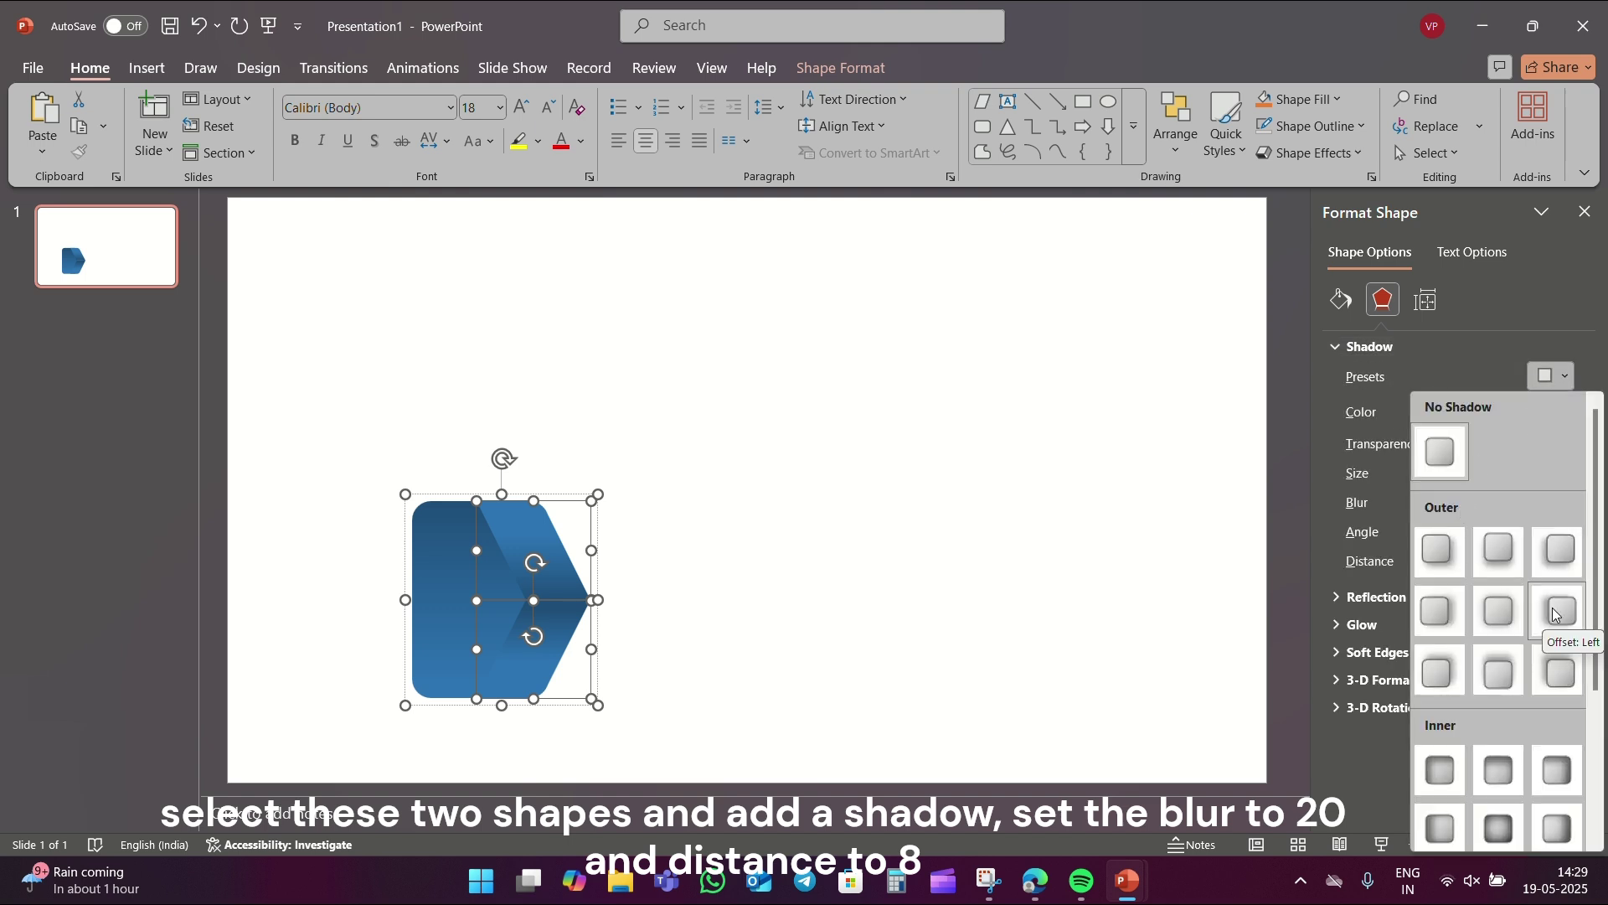
click(1554, 558)
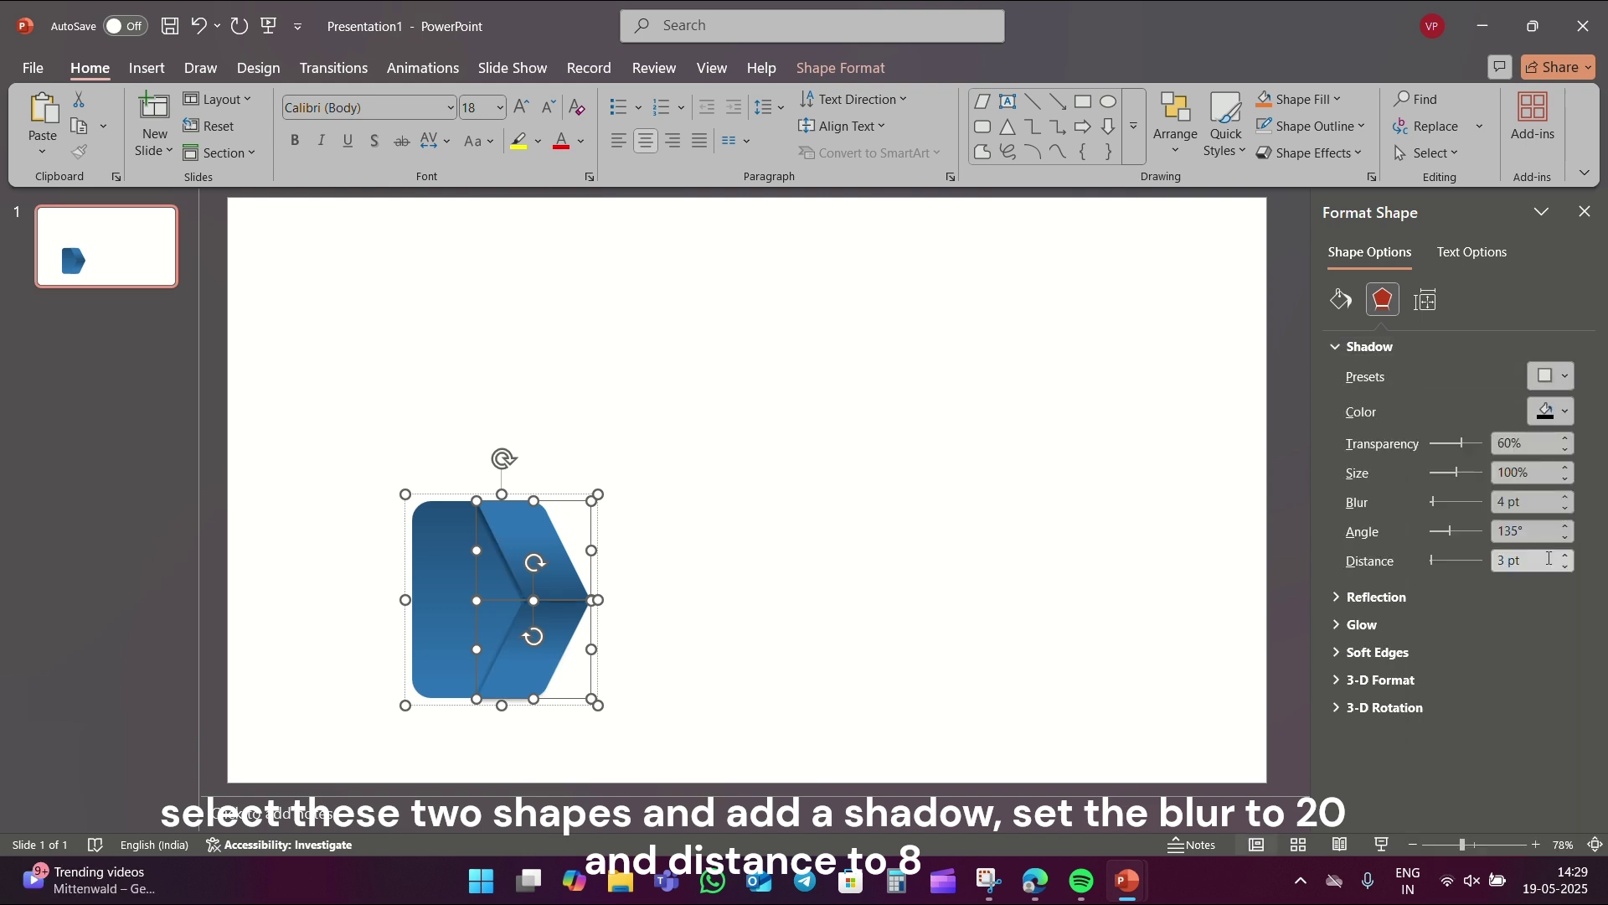
click(1526, 502)
text(0)
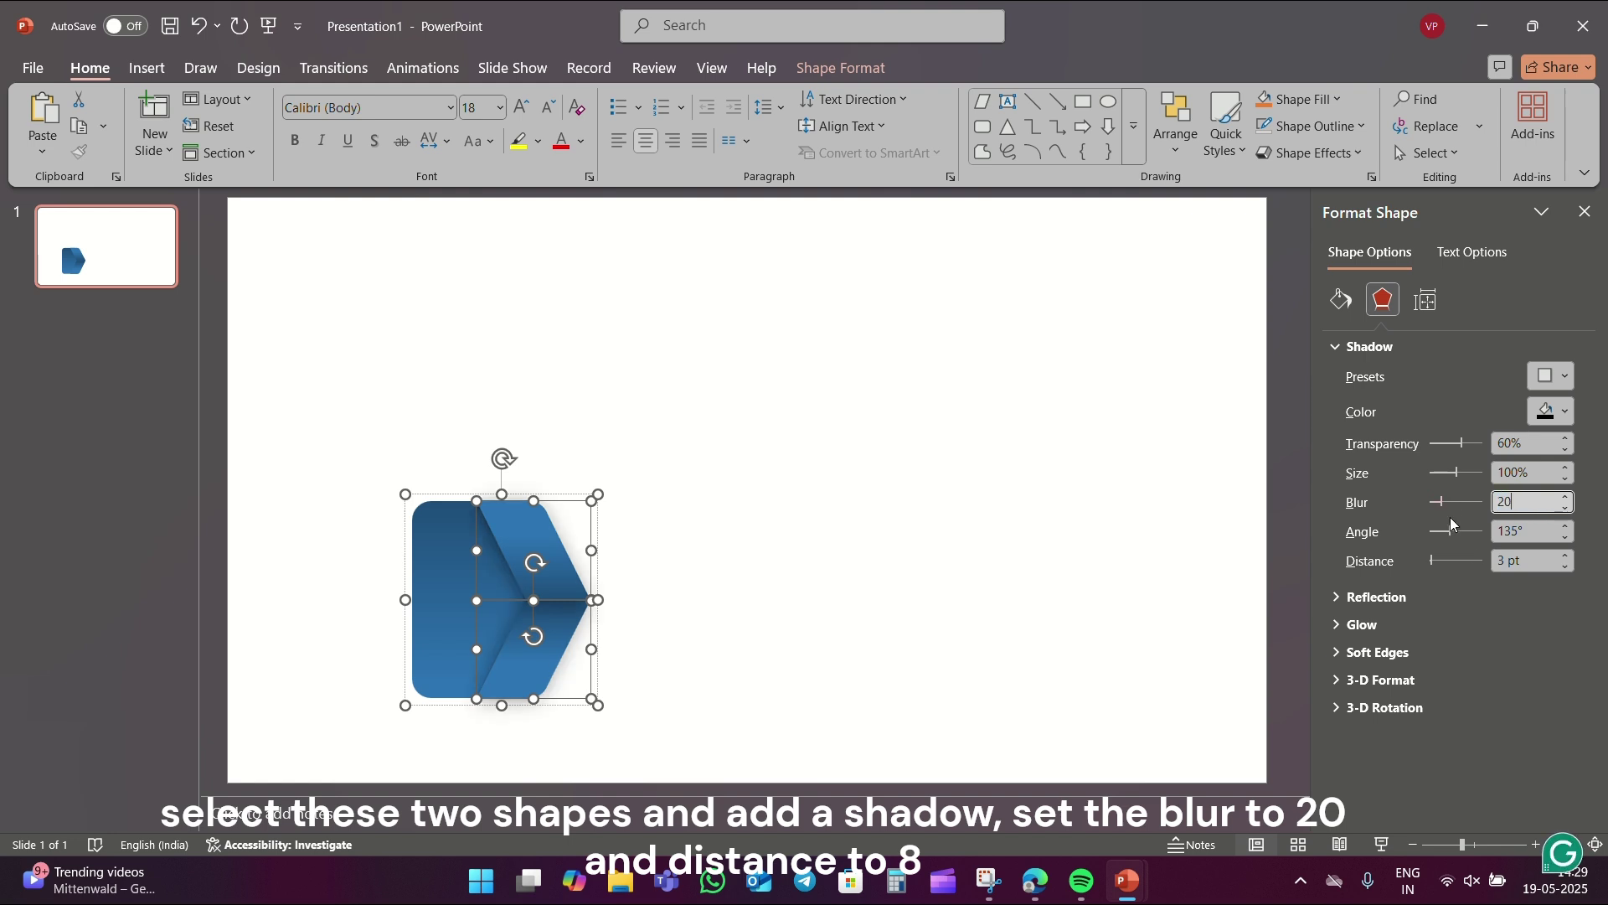
key(Tab)
key(Tab)
text(8)
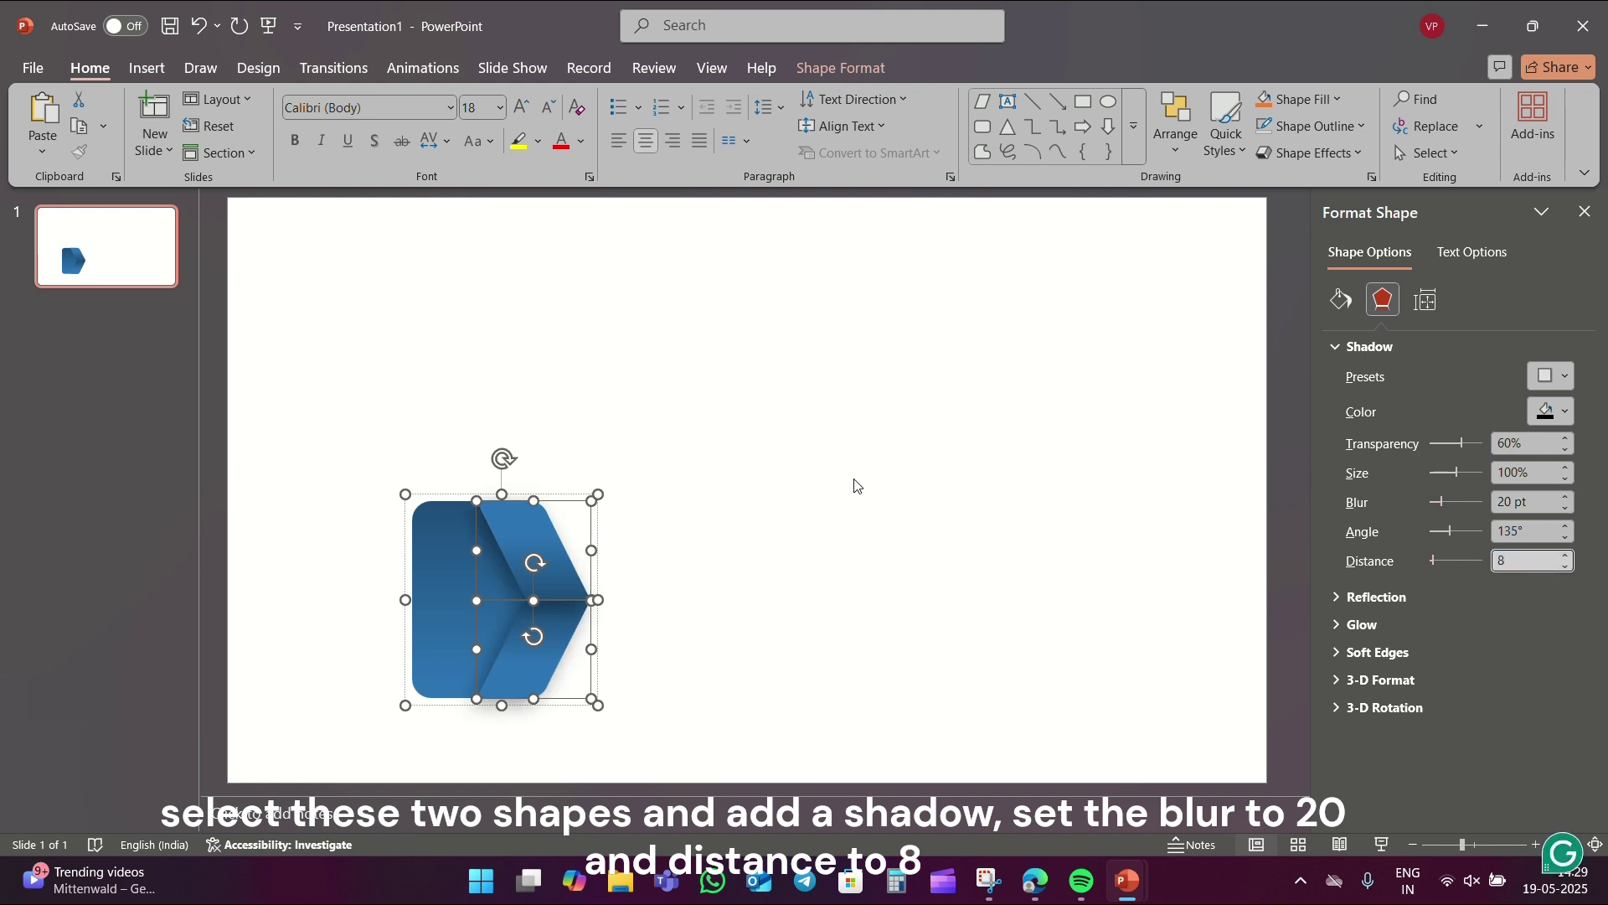
click(635, 538)
Give the rounded block an outer shadow with 20 pt blur and 8 pt distance
click(479, 569)
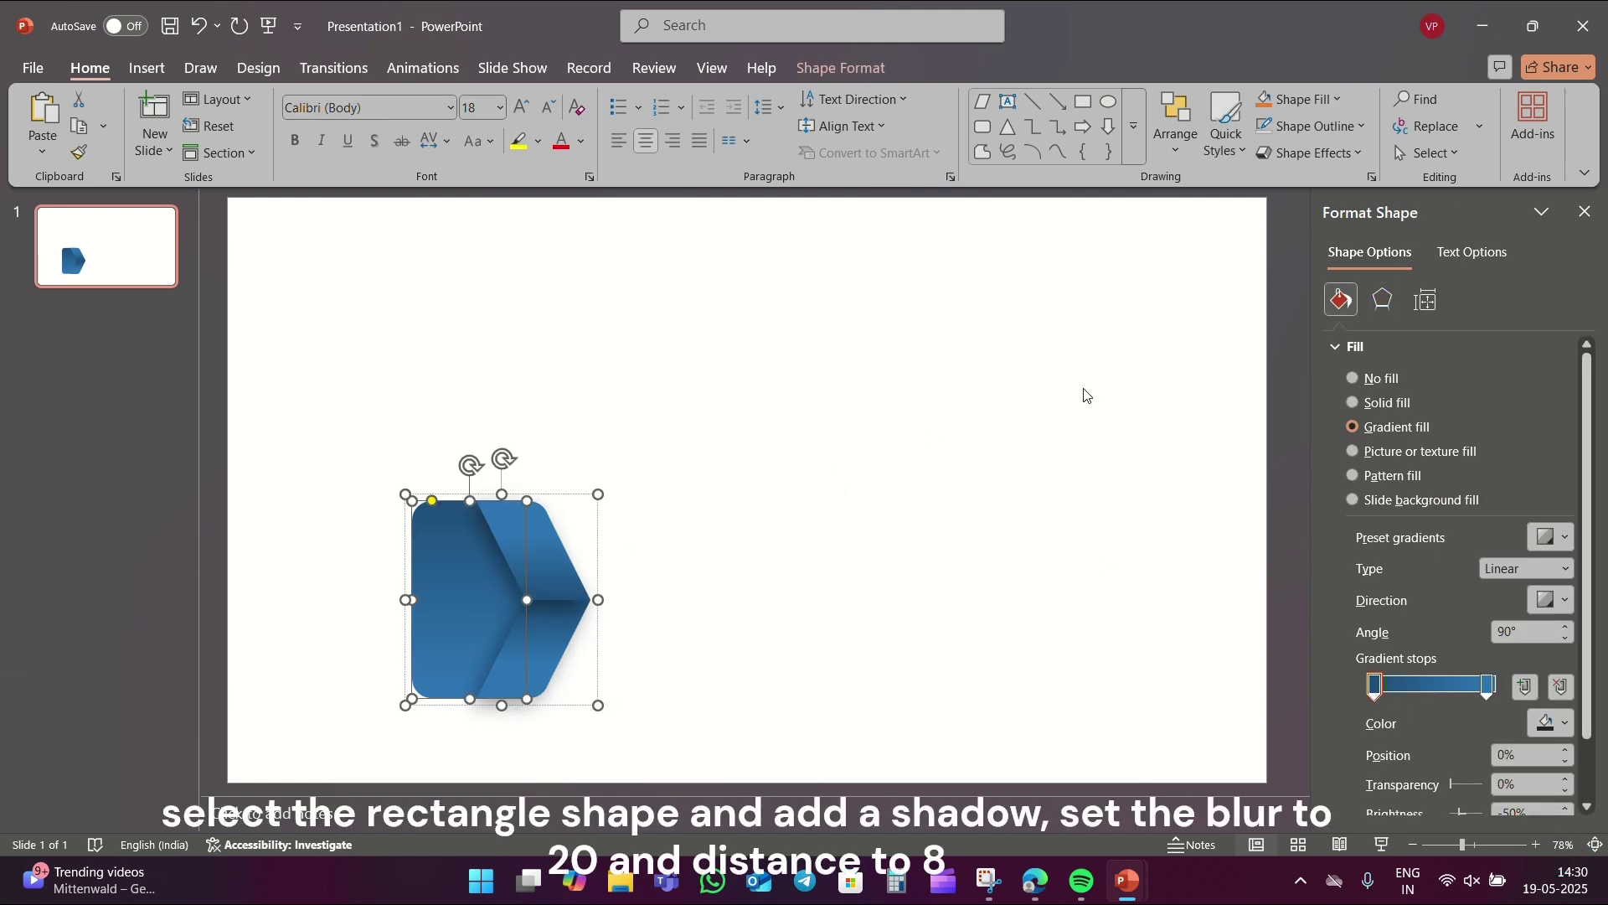
click(1383, 300)
click(1552, 371)
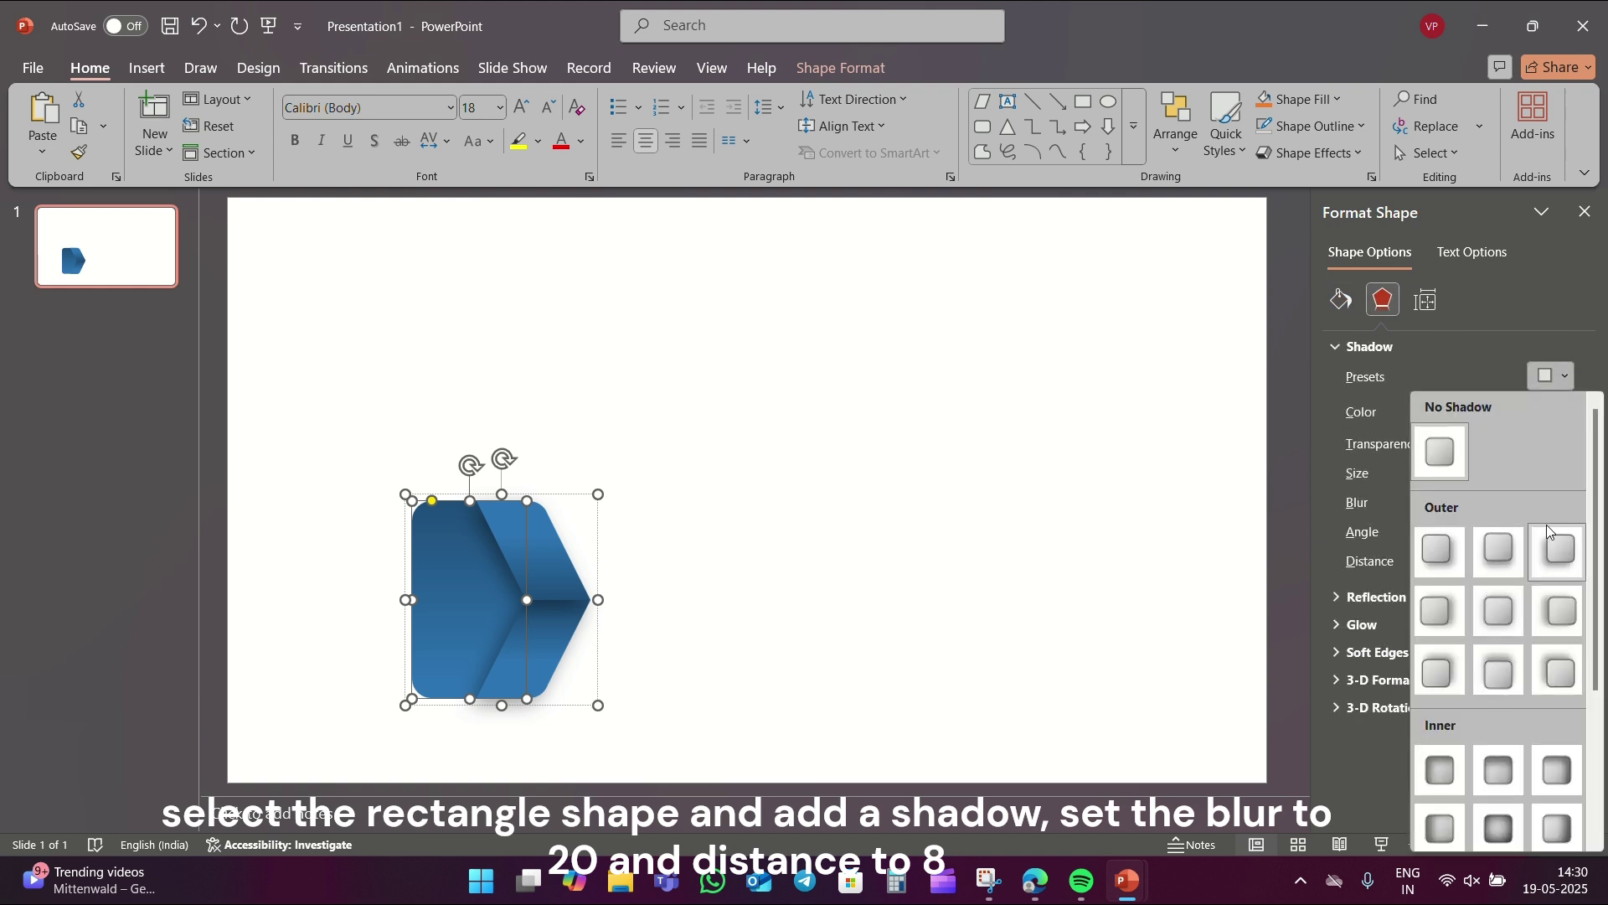
click(1560, 613)
drag(1538, 499, 1484, 513)
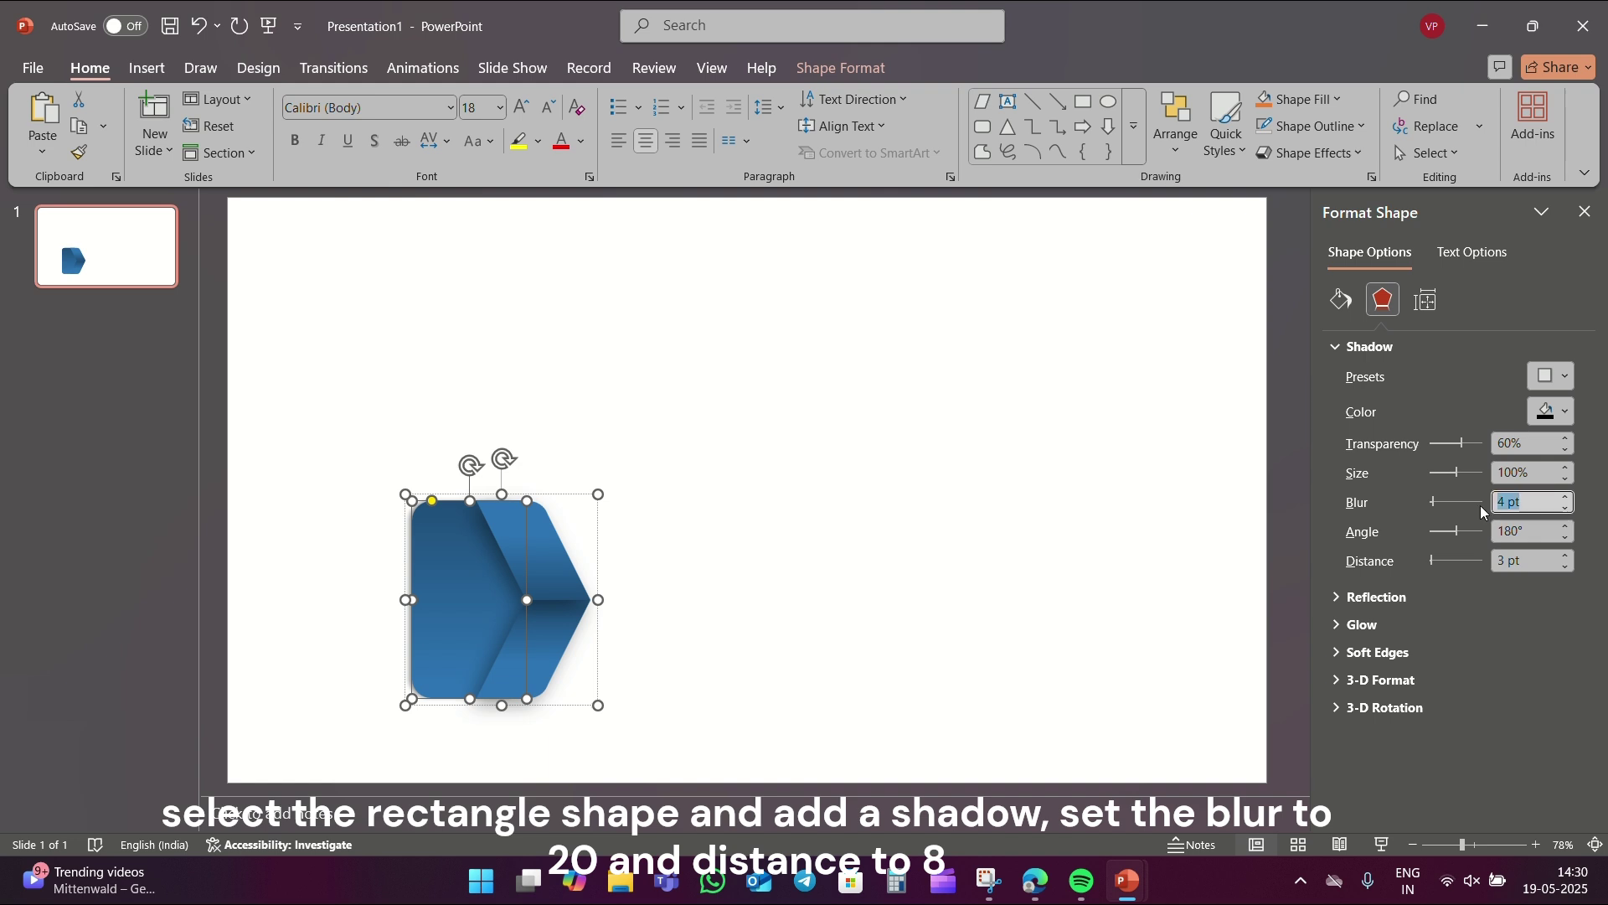
text(20)
key(Tab)
key(Tab)
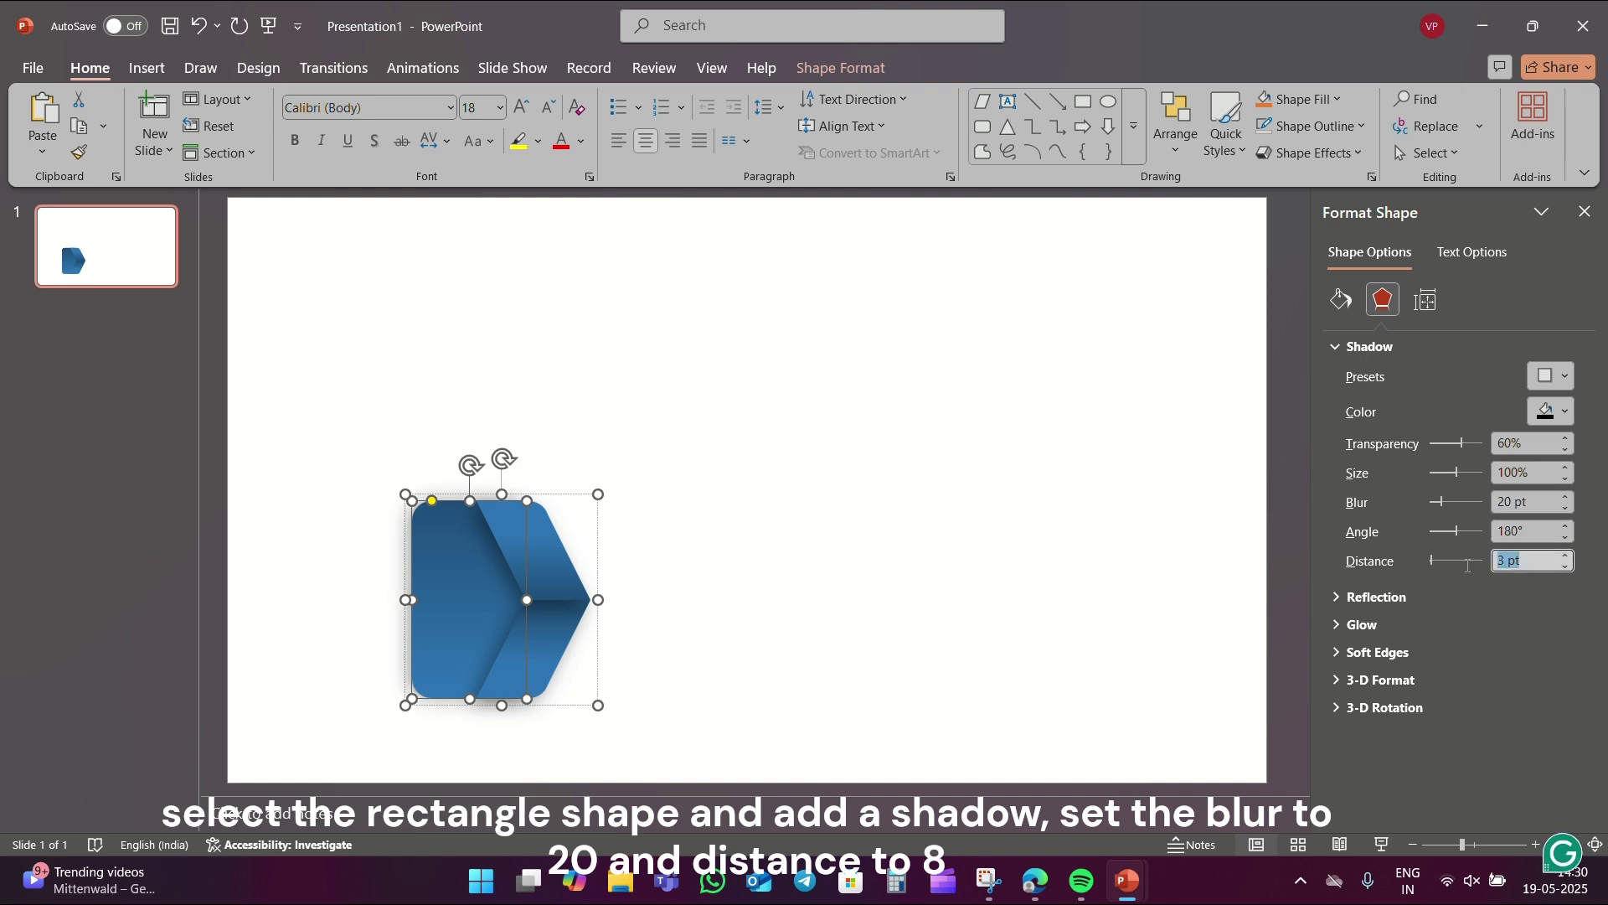
text(8)
click(789, 525)
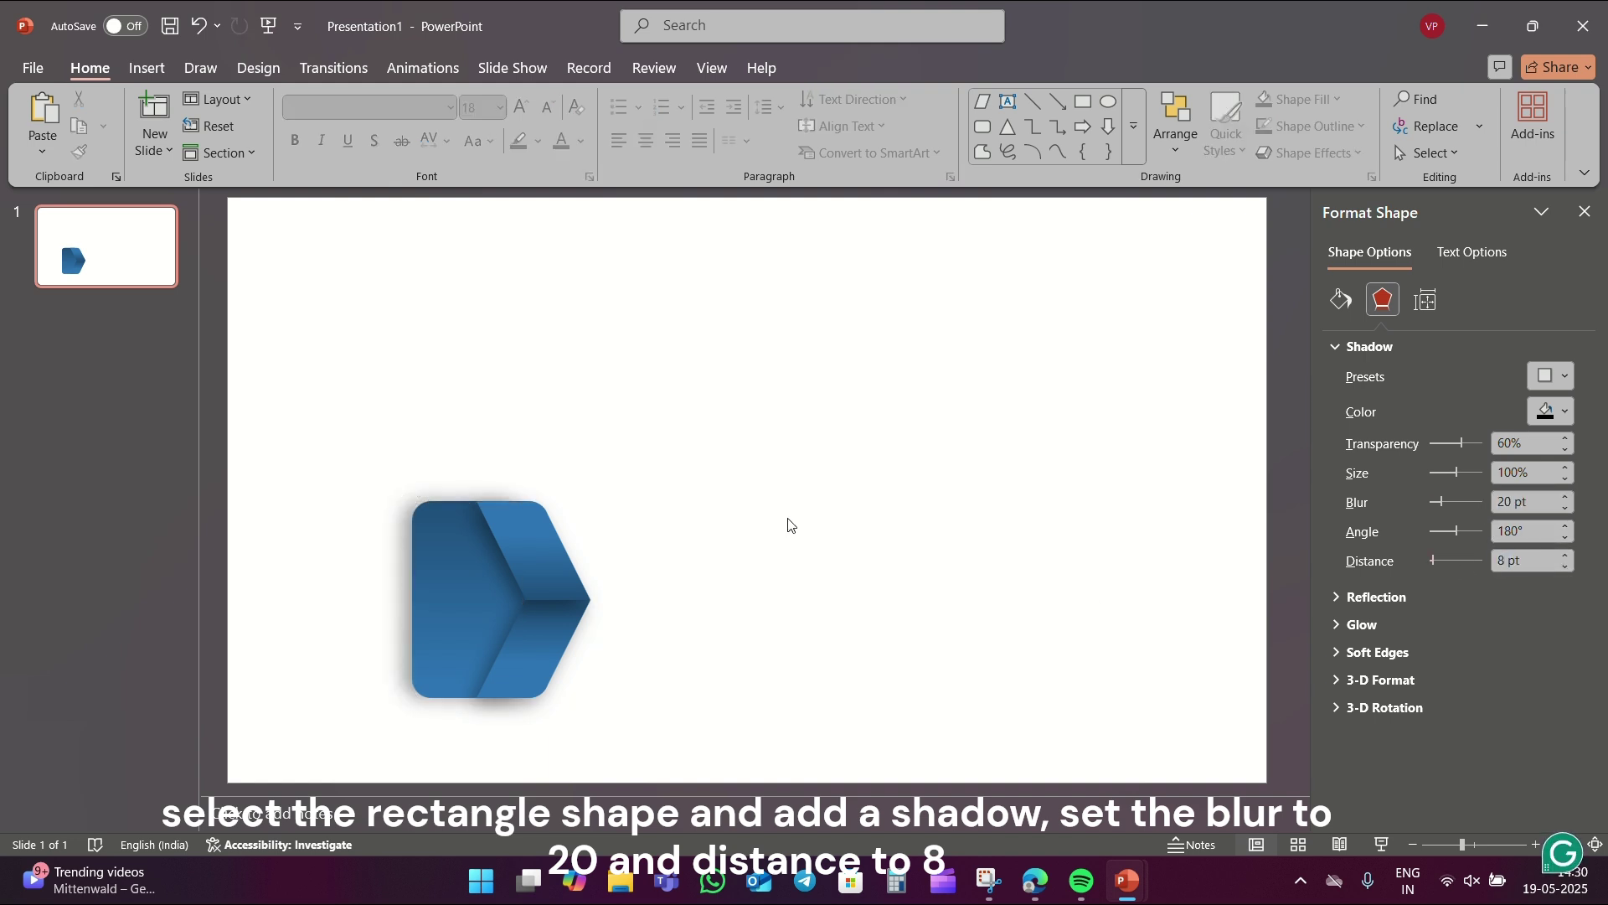
Shrink the arrow block and paste two copies, placing one mid-slide and one top-right
click(546, 577)
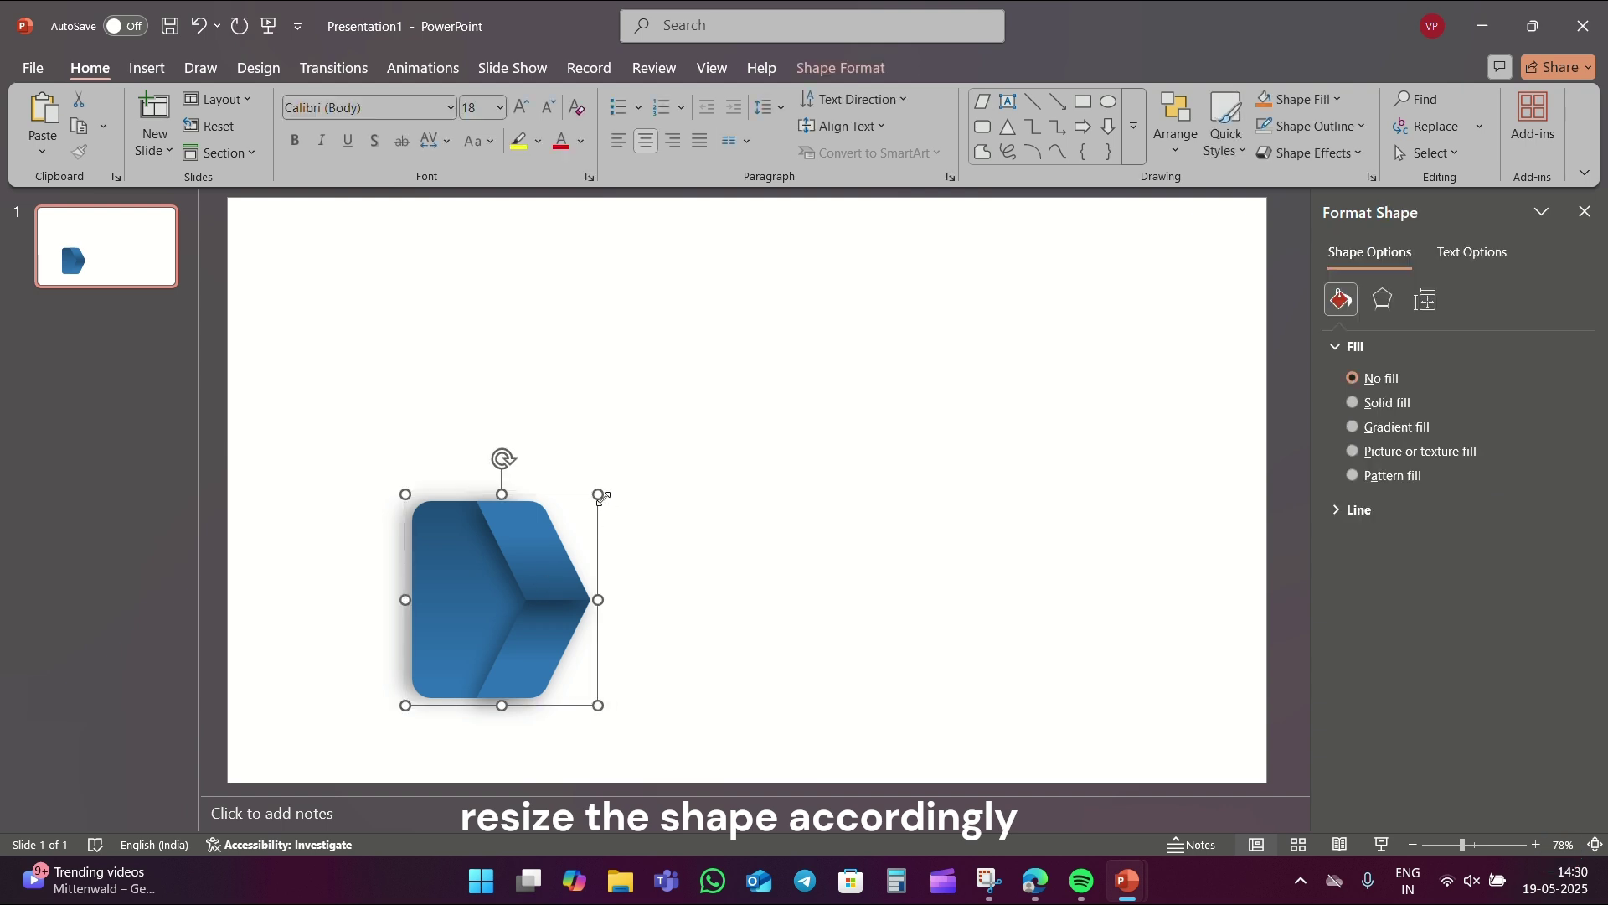
drag(598, 495, 561, 551)
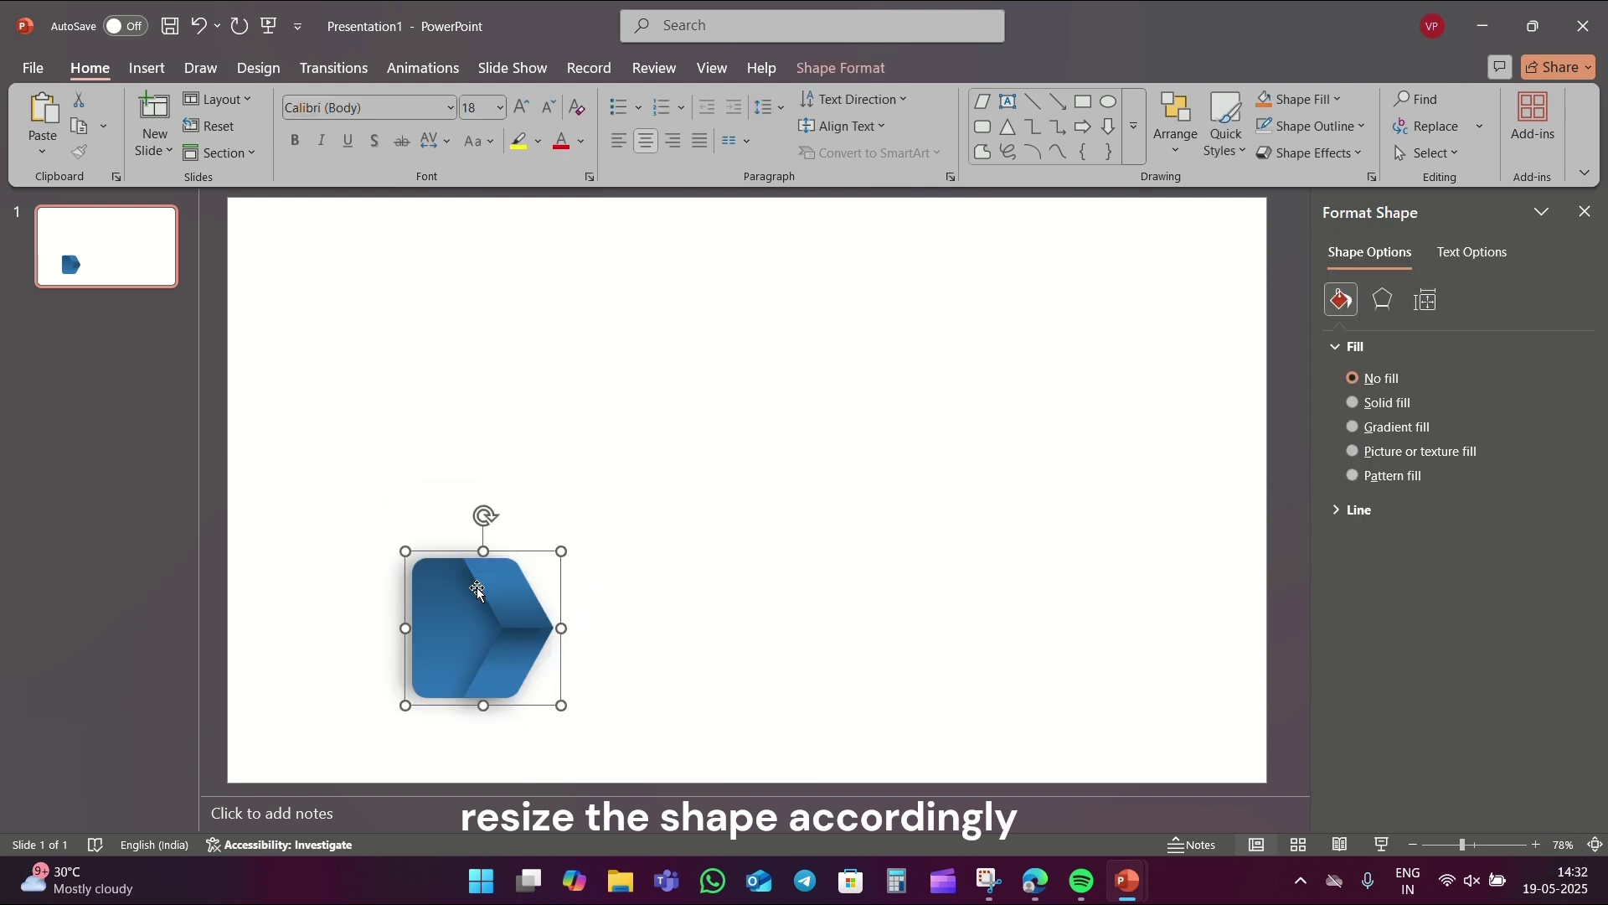
key(ctrl+c)
key(ctrl+v)
drag(492, 608, 780, 394)
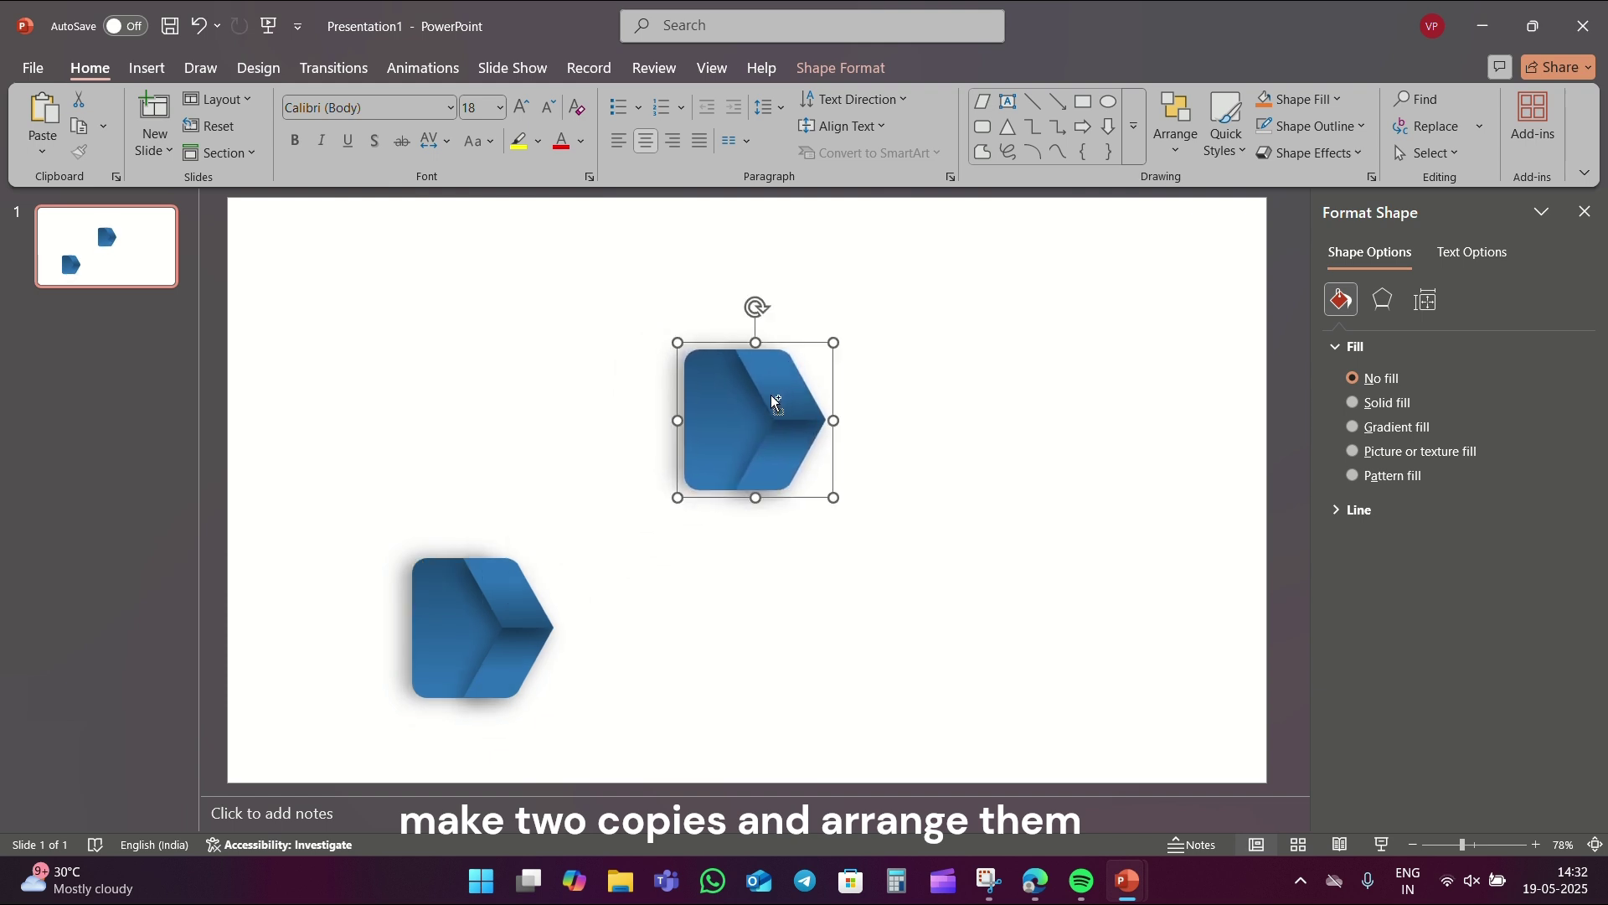
key(ctrl+v)
mouse_move(482, 636)
mouse_down()
mouse_move(1074, 327)
mouse_move(1062, 345)
mouse_up()
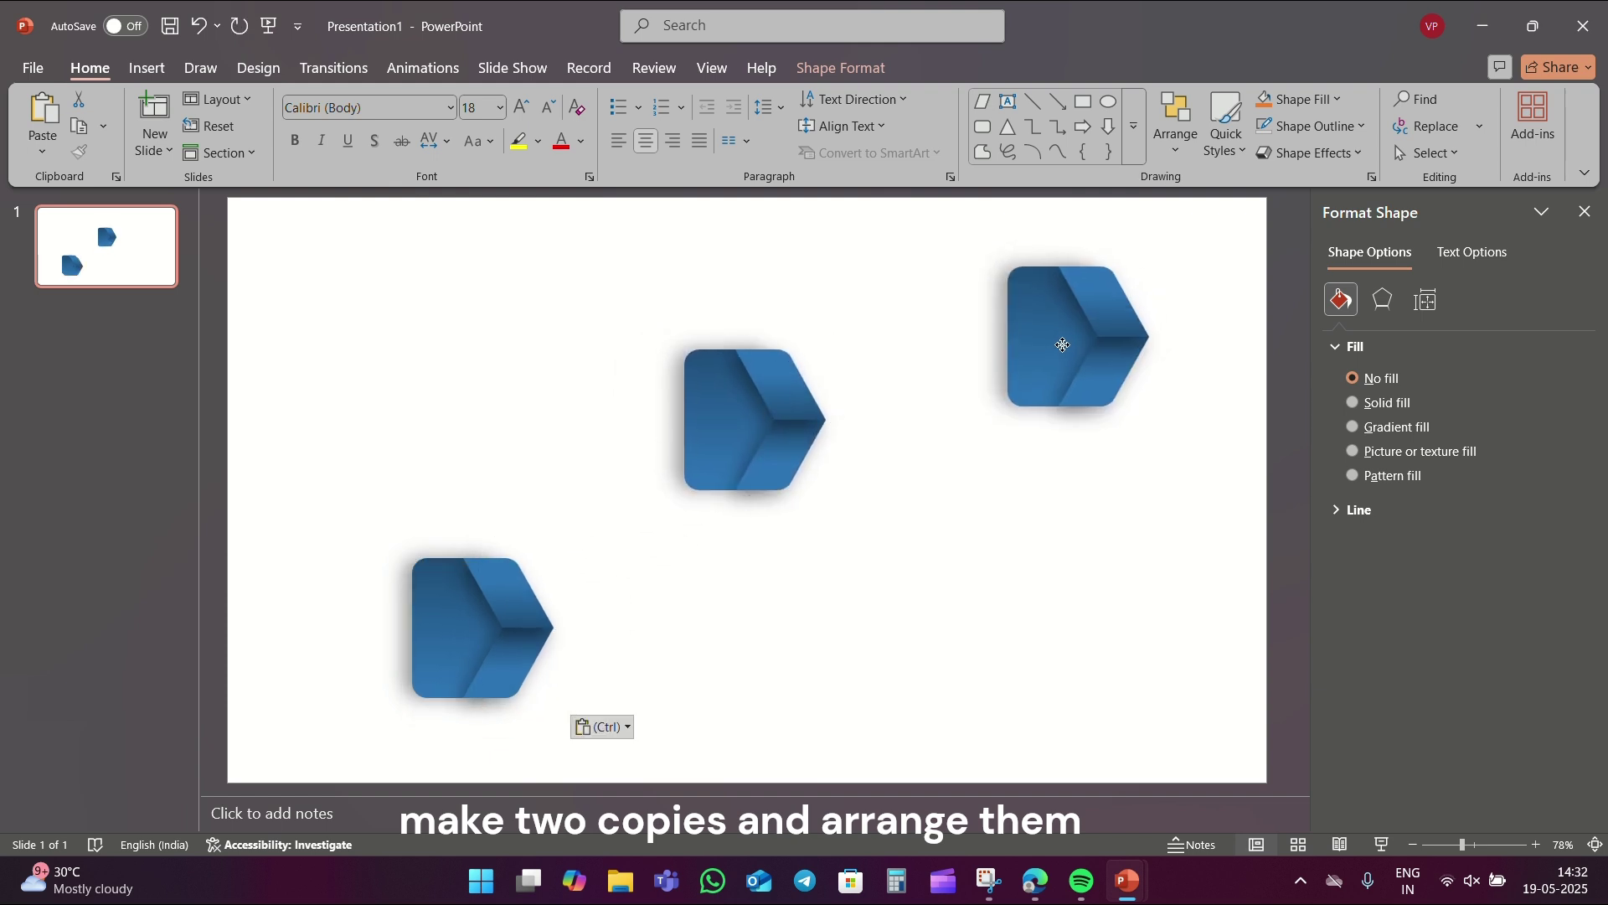
Adjust the bottom and middle blocks into a rising diagonal and select all three
drag(466, 639, 409, 647)
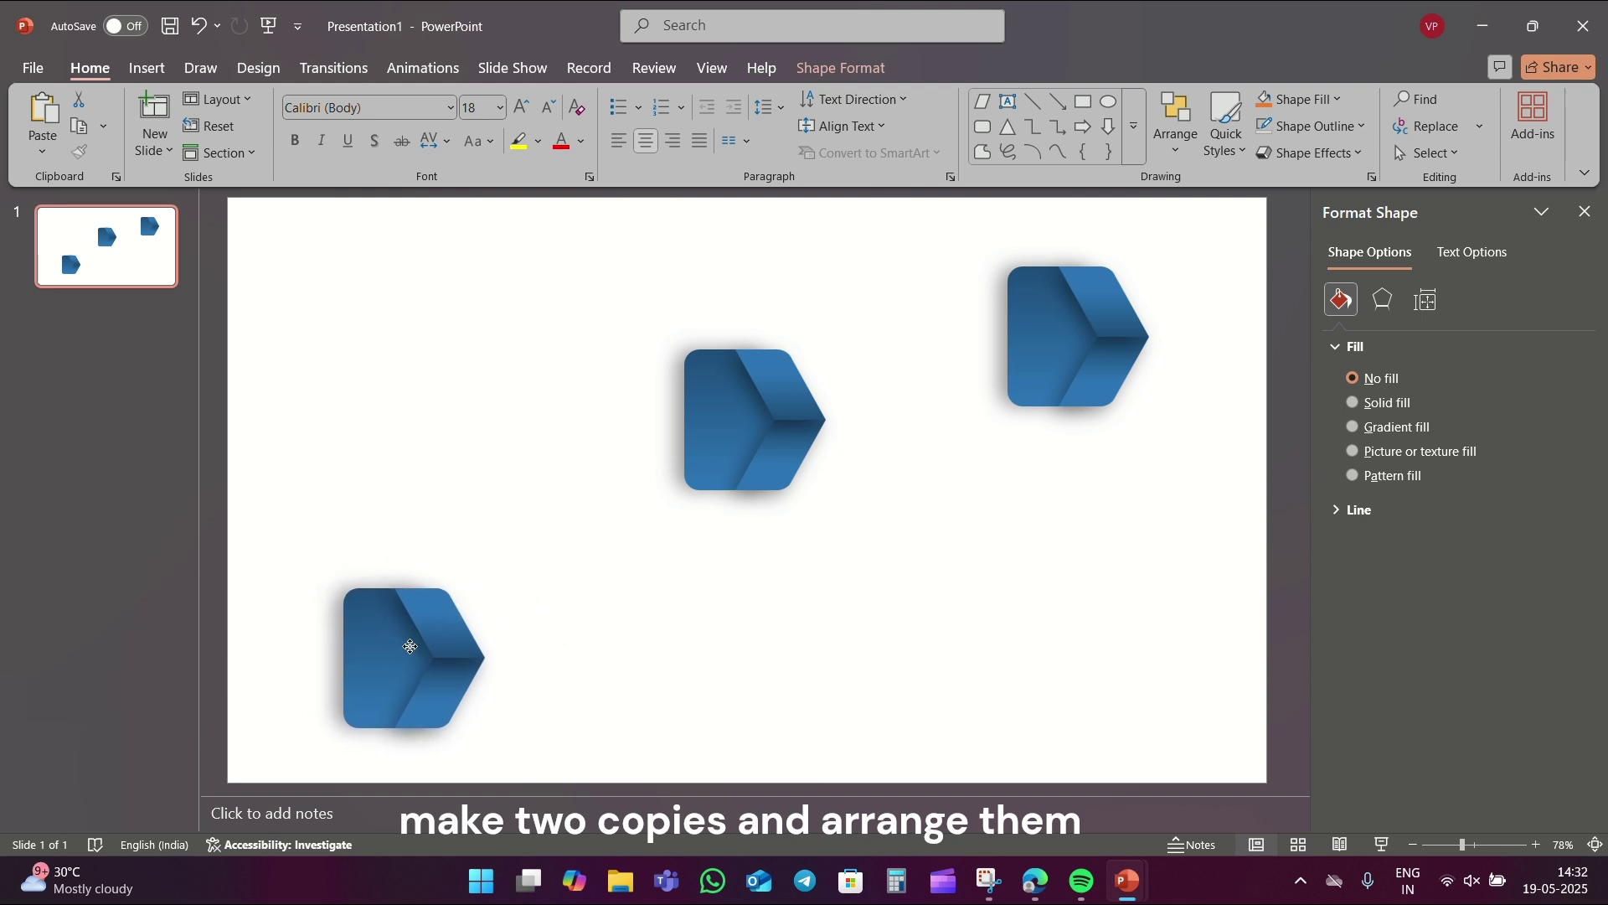
drag(751, 415, 727, 450)
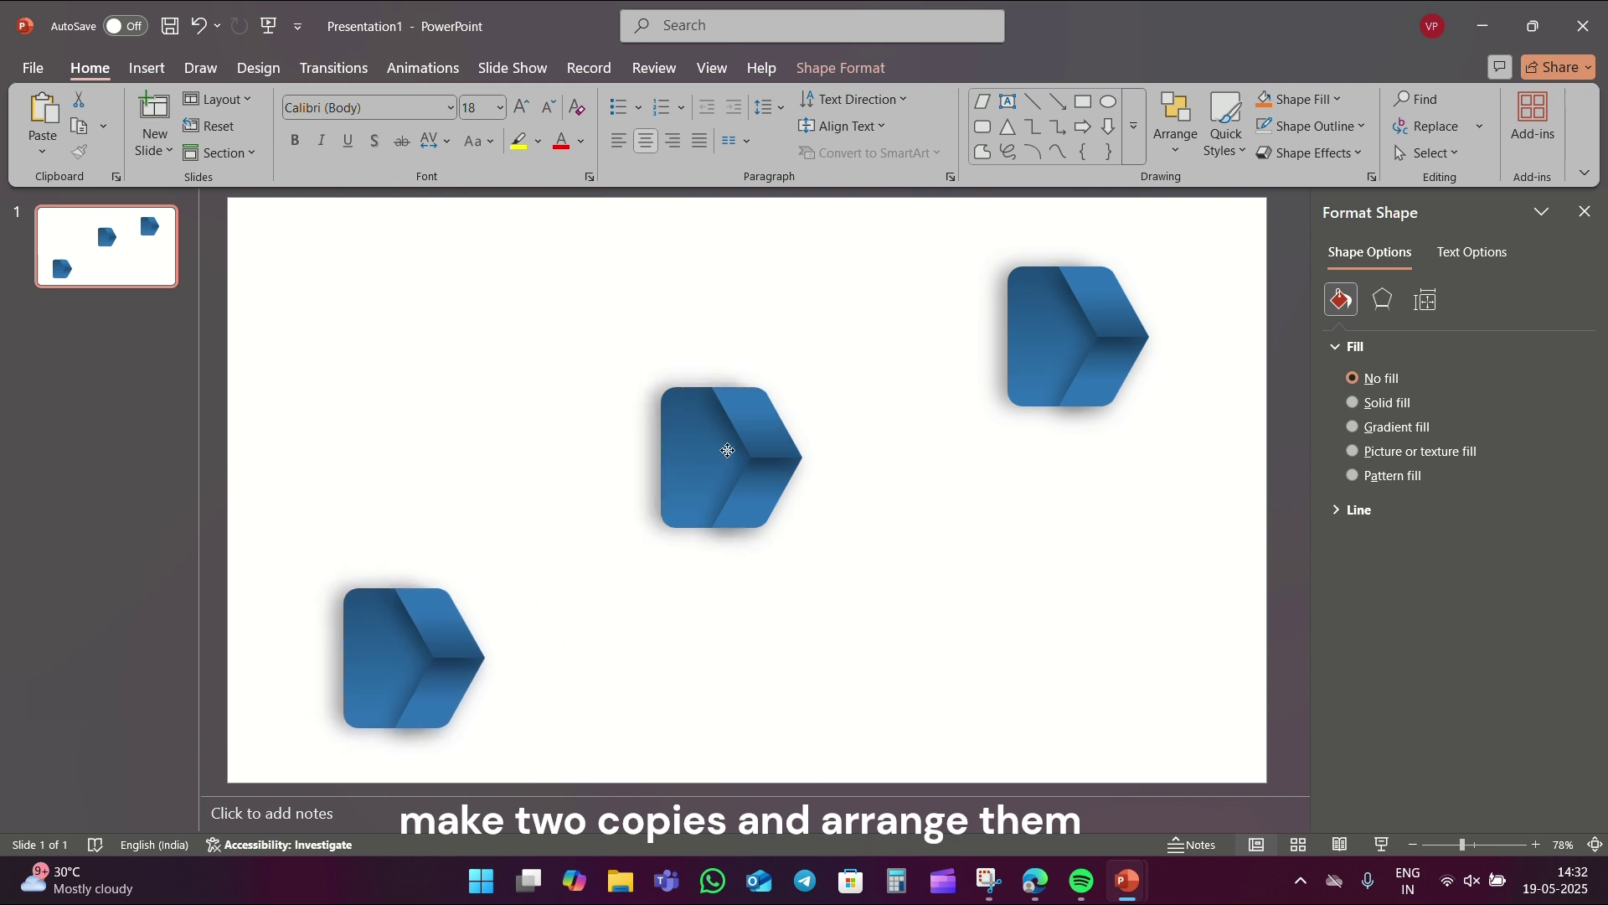
click(409, 657)
shift+click(714, 427)
shift+click(1081, 335)
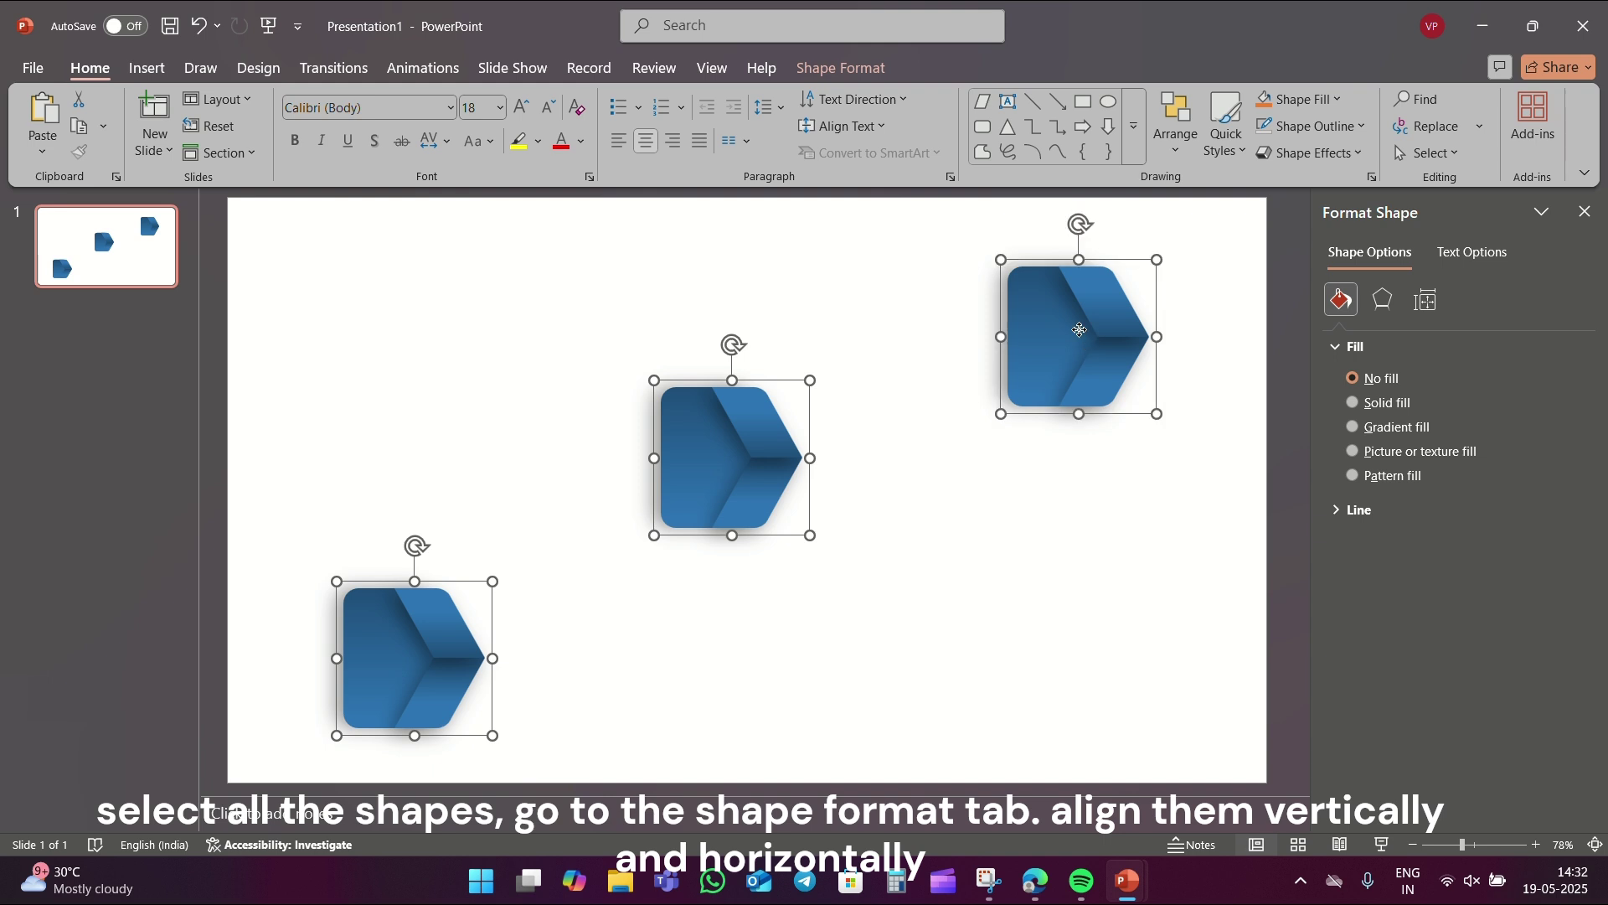
Distribute the three arrow blocks vertically and then horizontally using Align
click(863, 71)
click(1275, 98)
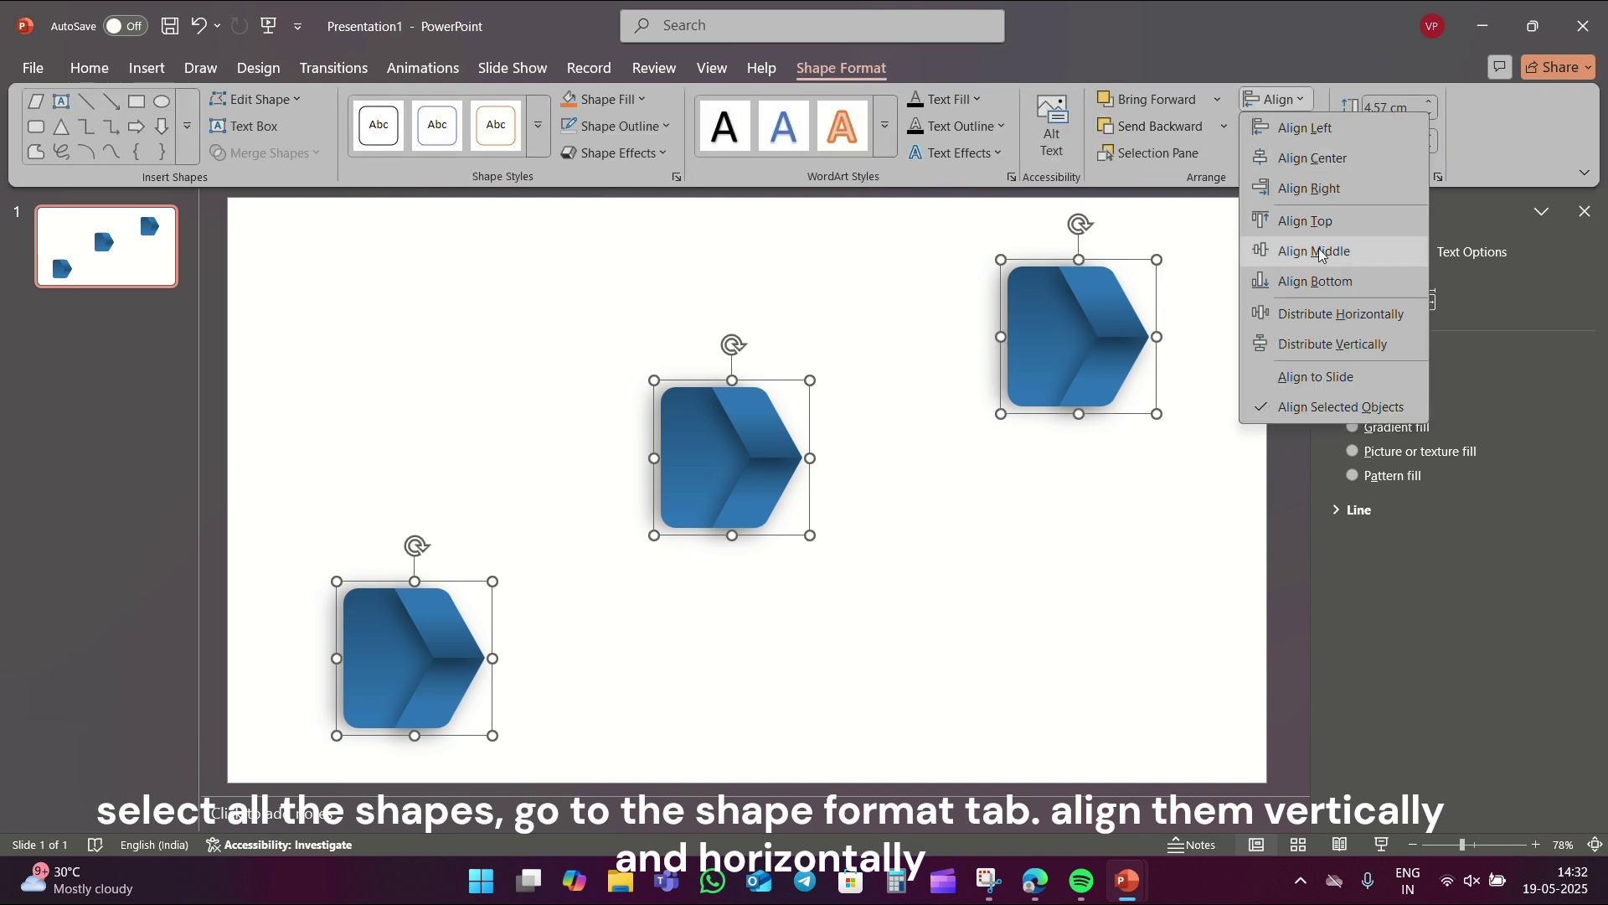
click(1339, 346)
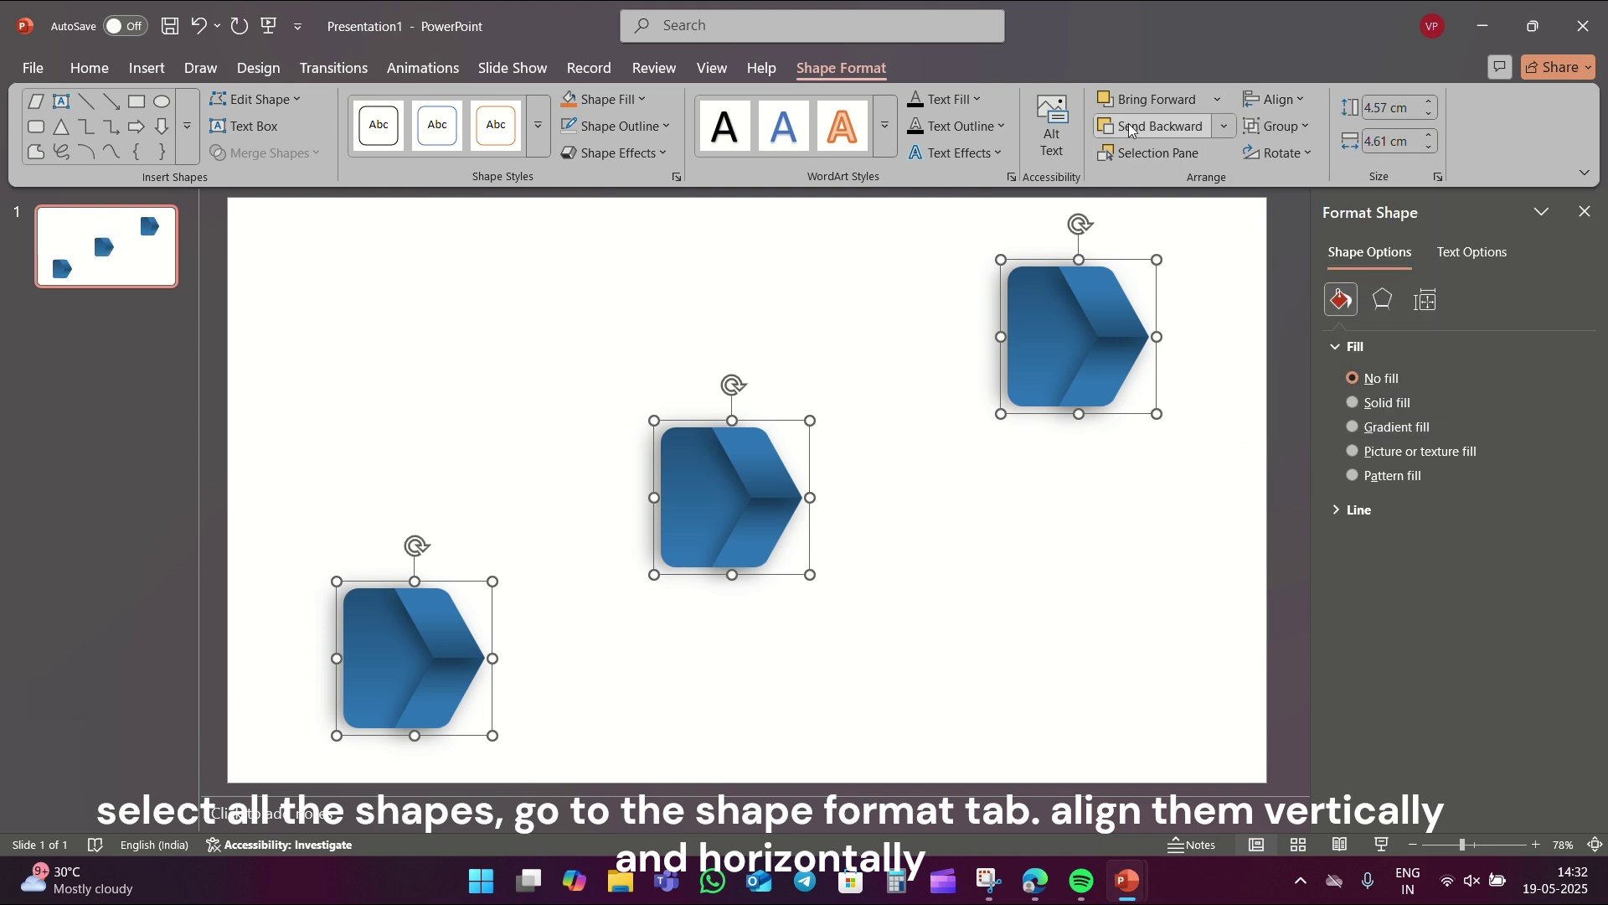
click(1275, 99)
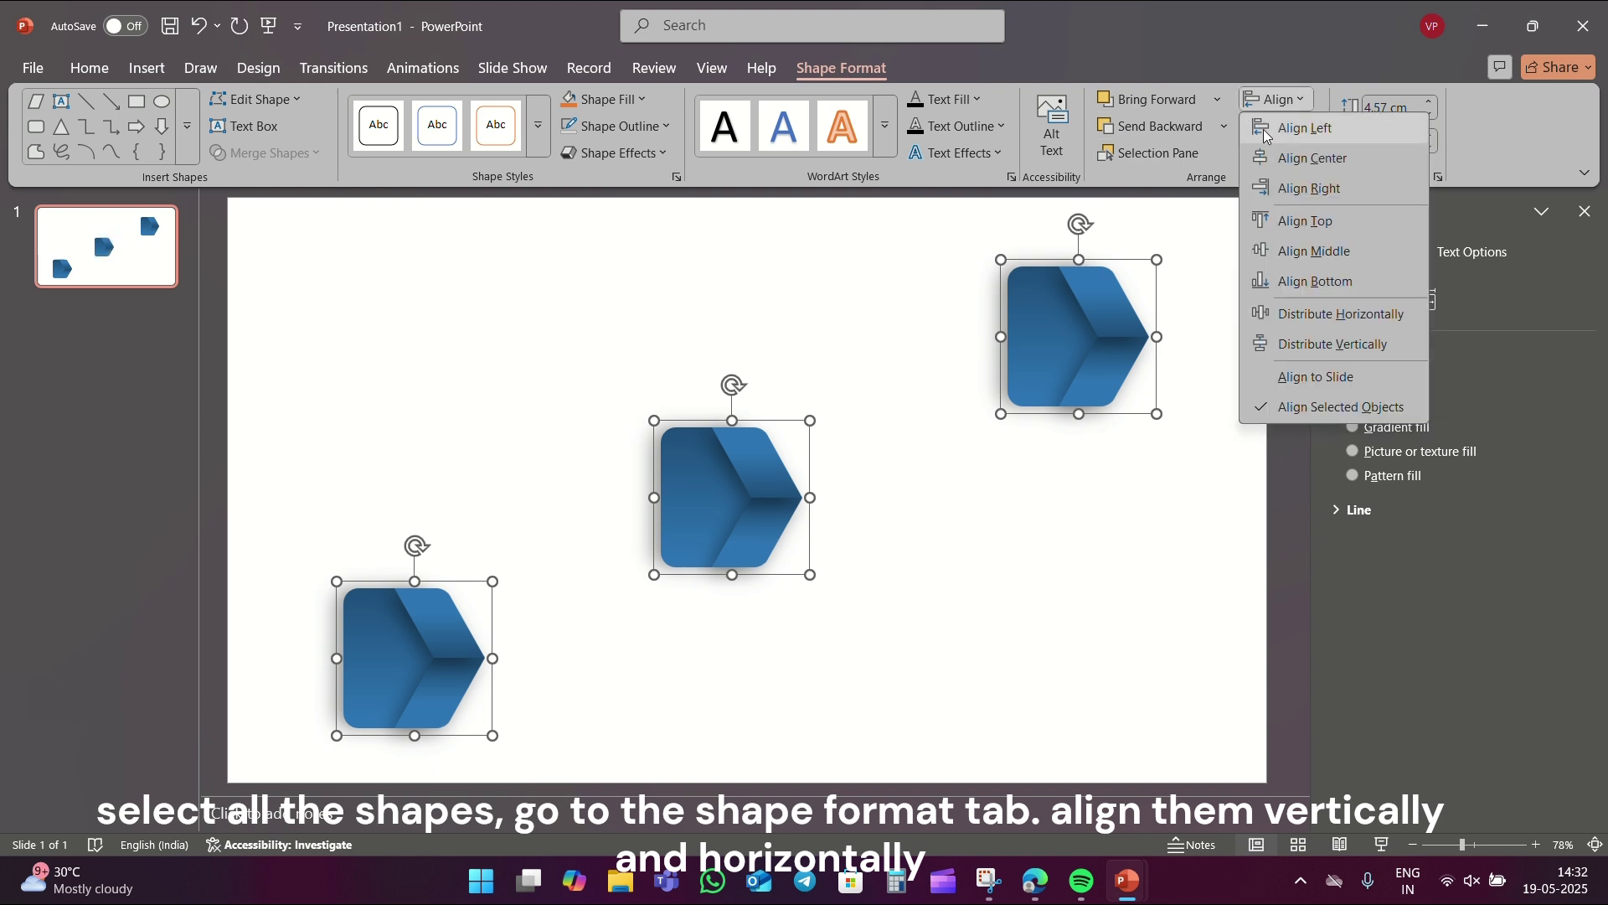
click(1332, 314)
click(1113, 560)
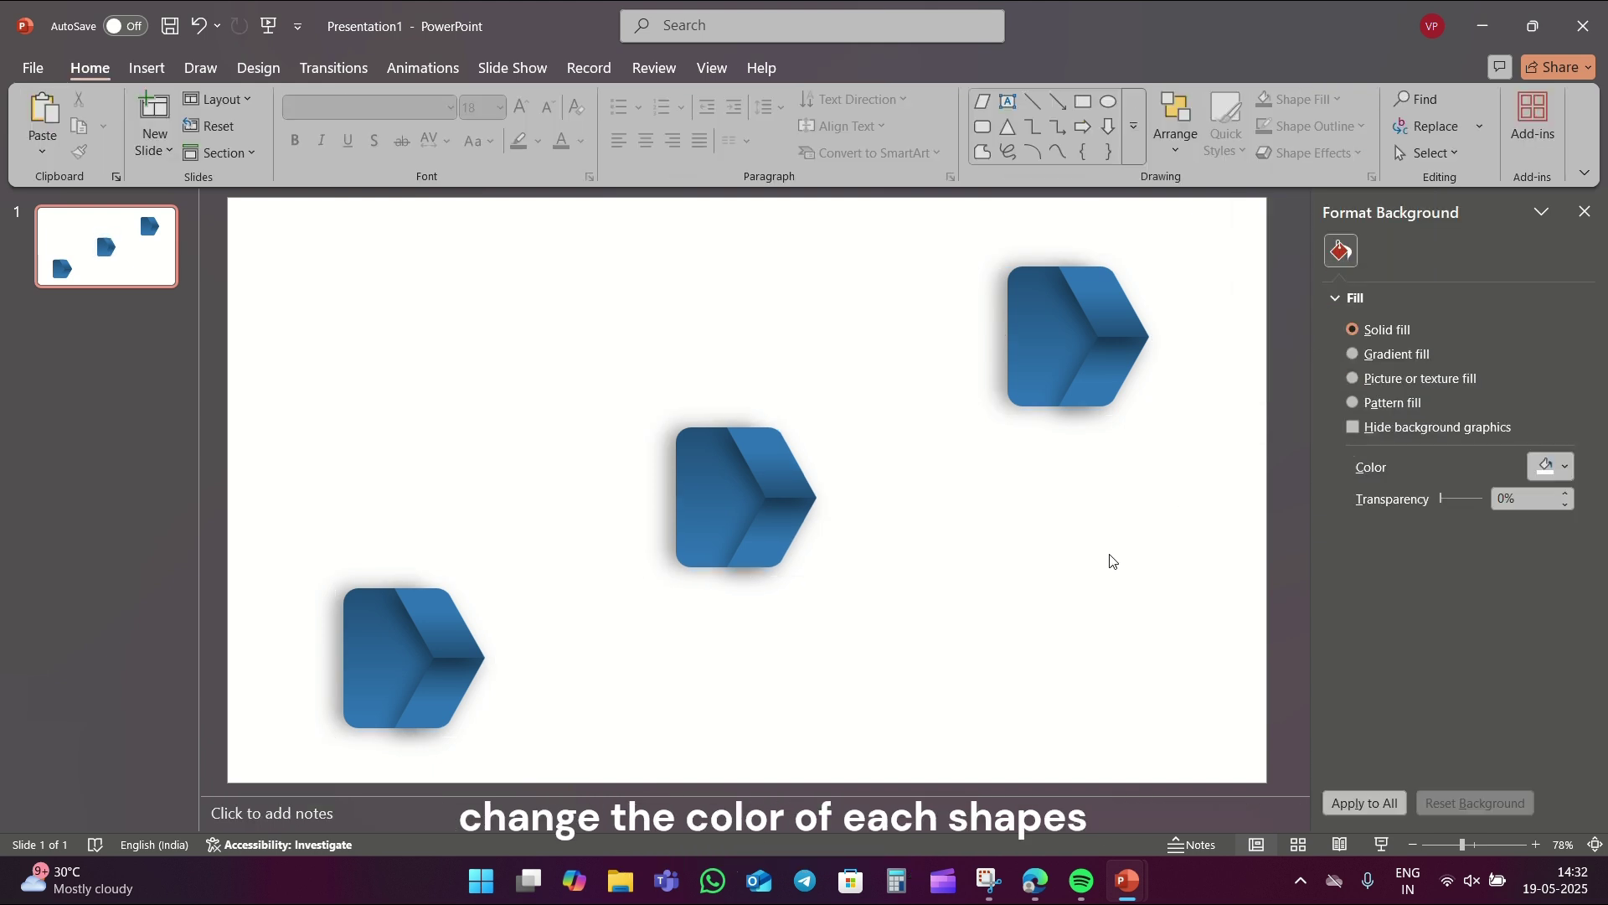
Recolour the middle block's upper piece with a recent blue stop moved to 44%
click(758, 463)
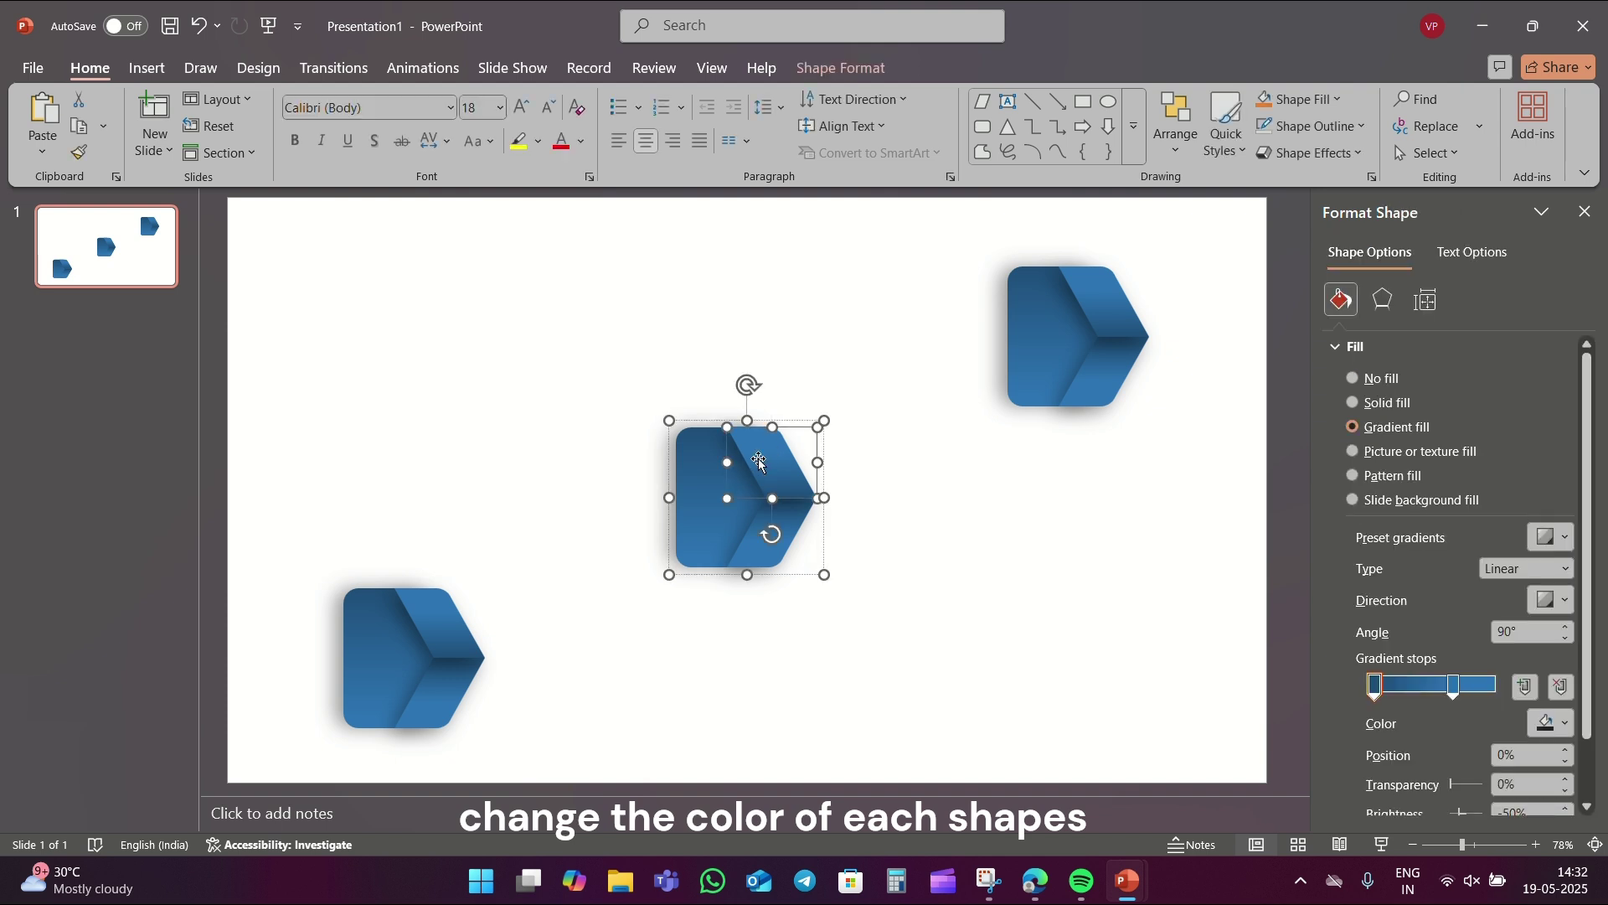
click(1460, 697)
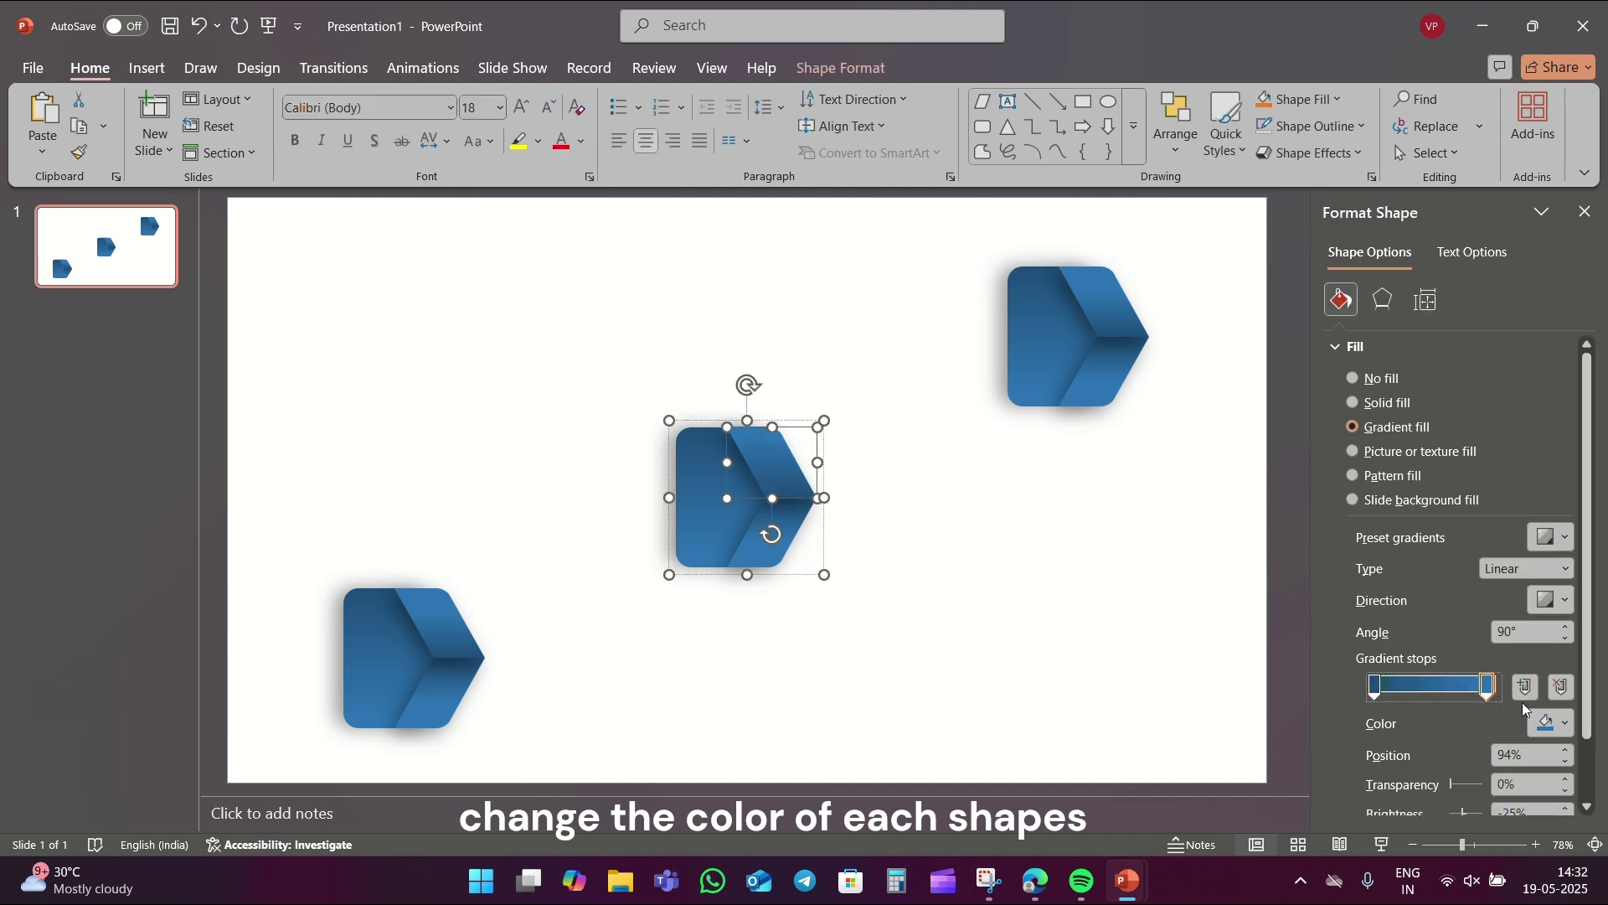
click(1546, 722)
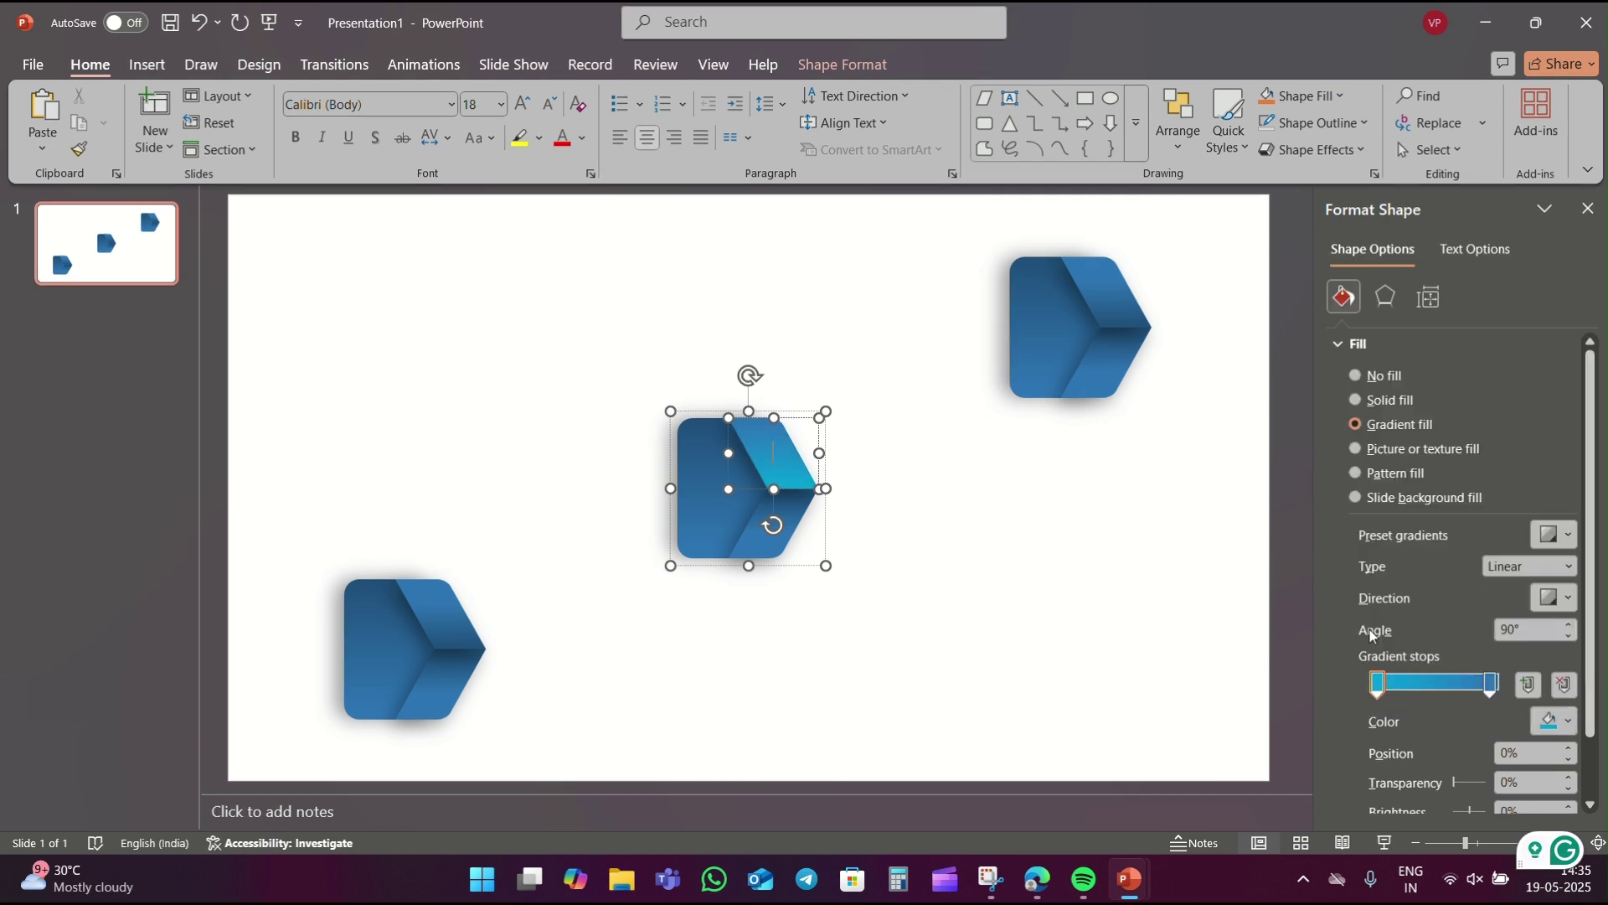
click(1490, 684)
click(1557, 721)
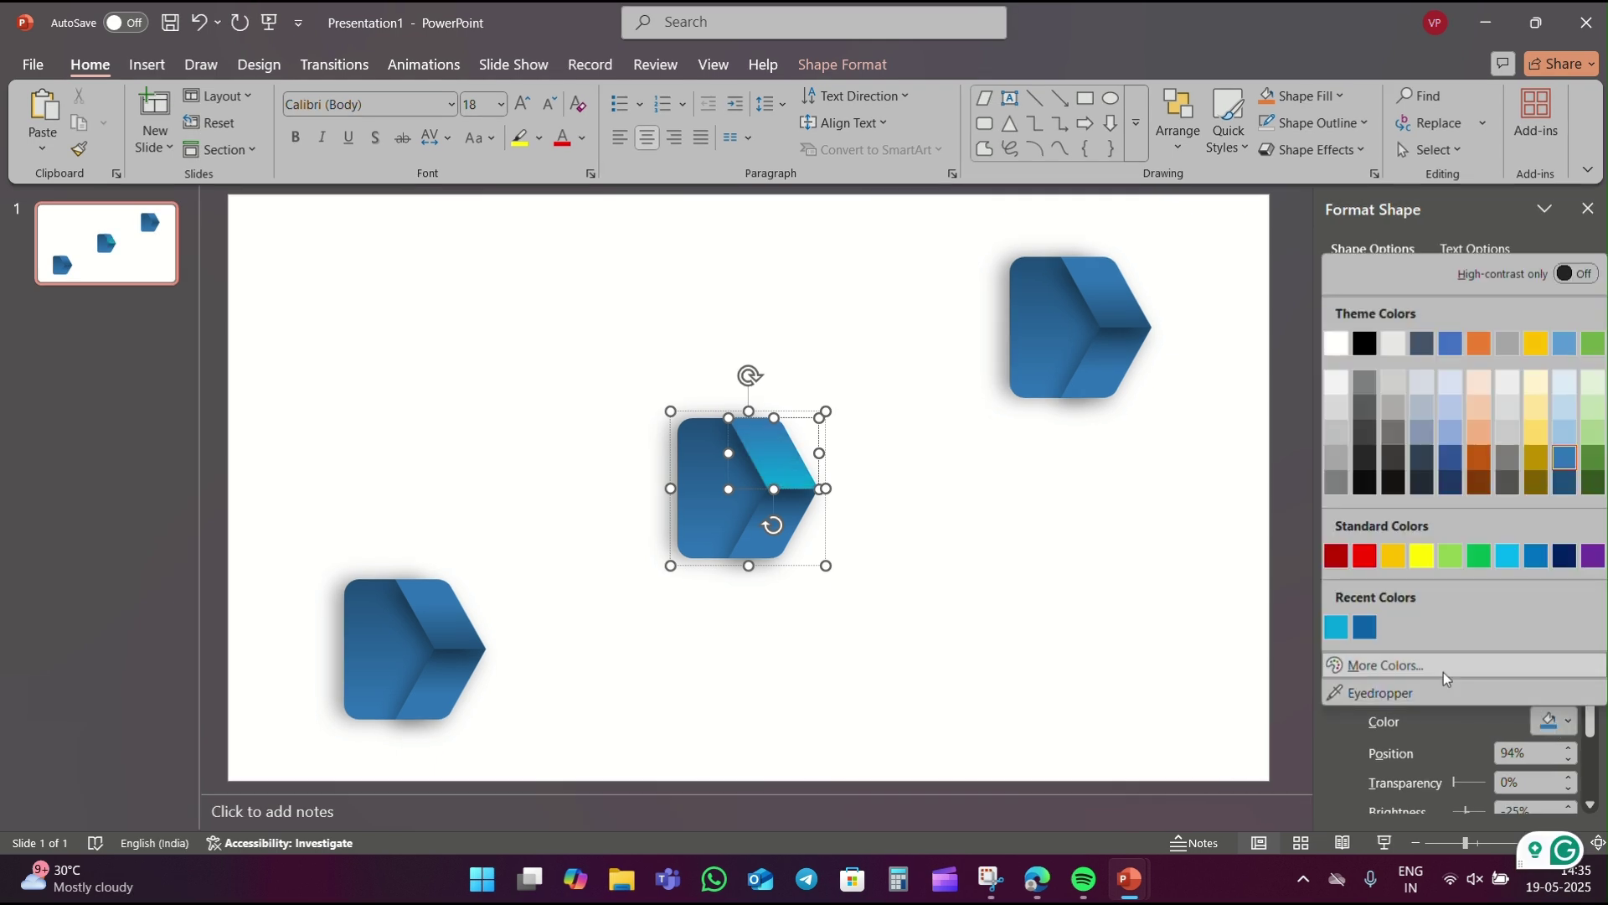
click(1365, 627)
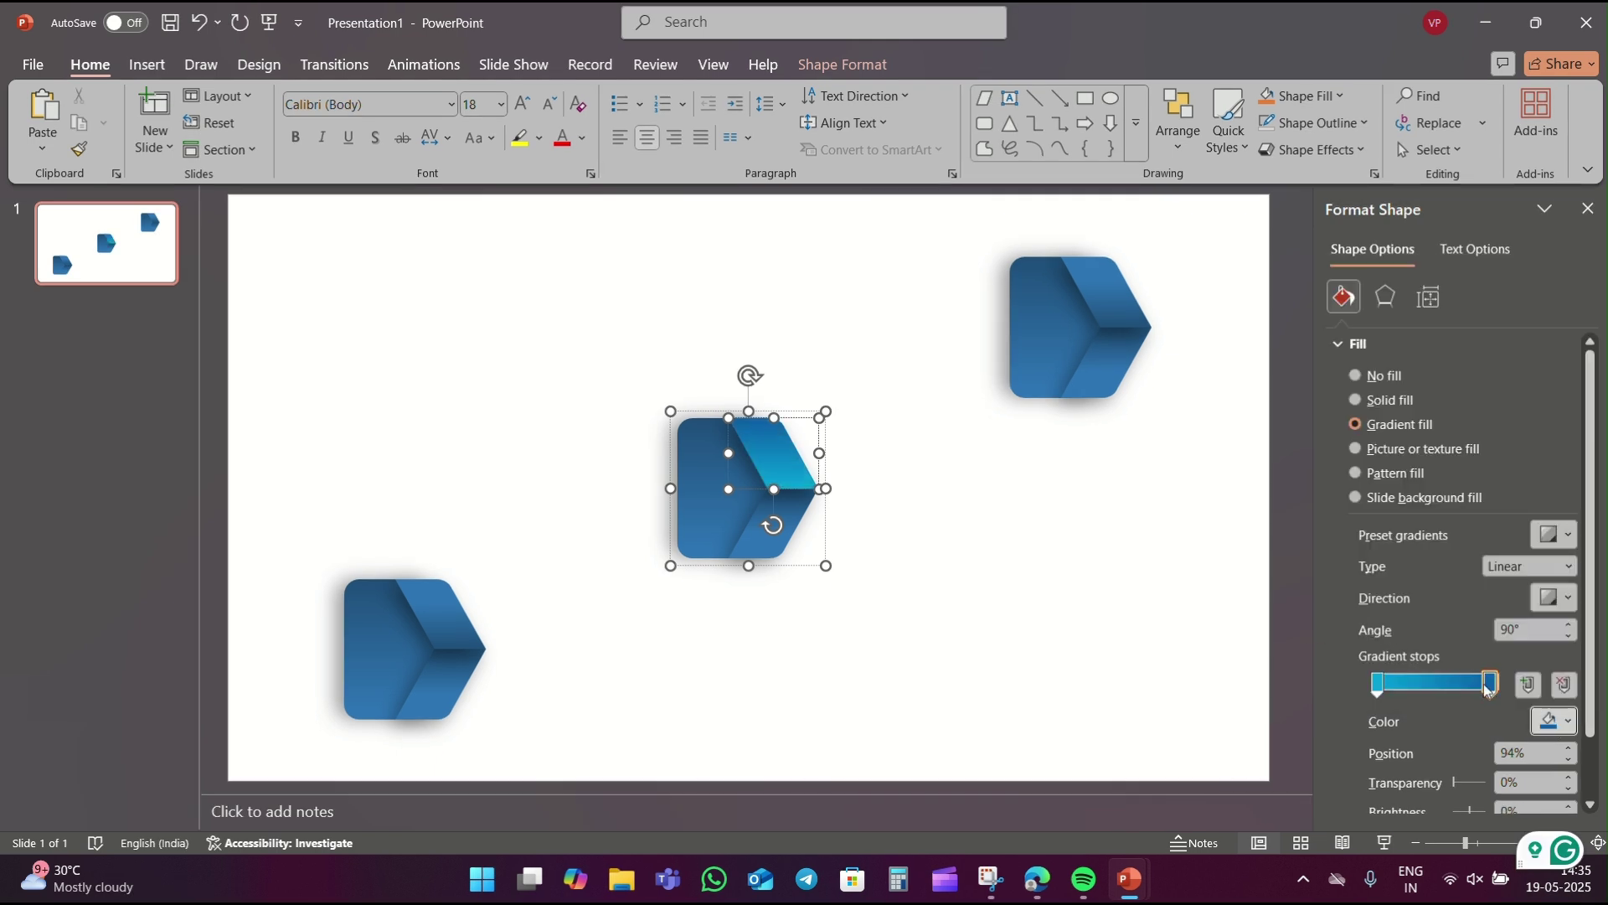
drag(1488, 687, 1430, 685)
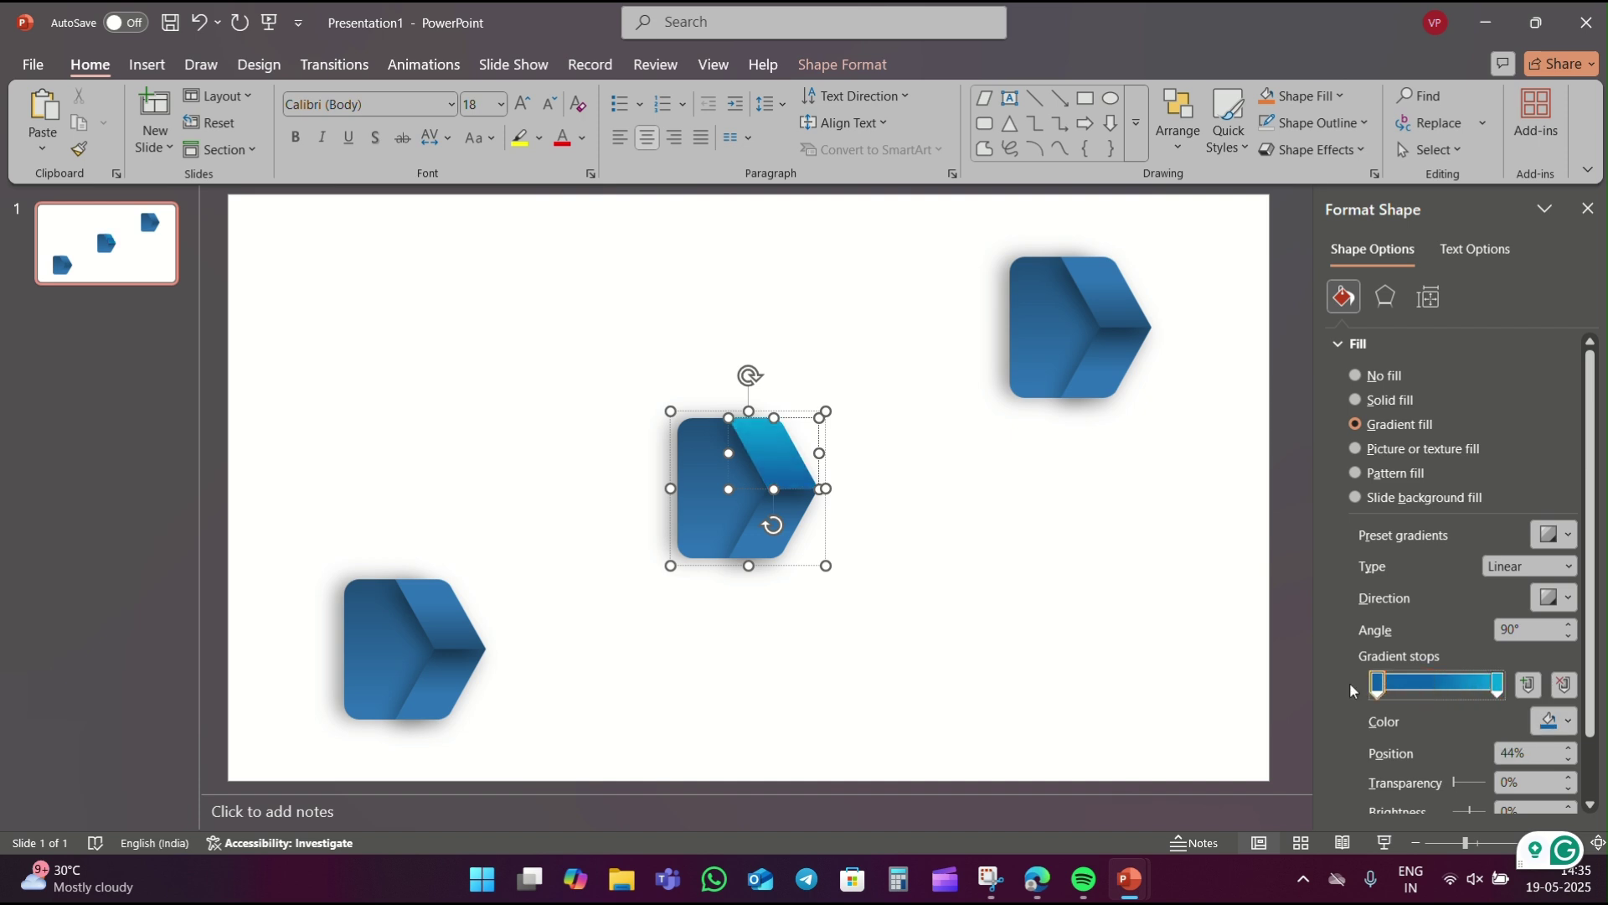
Recolour the lower piece's gradient stops with light cyan and a recent blue
click(798, 521)
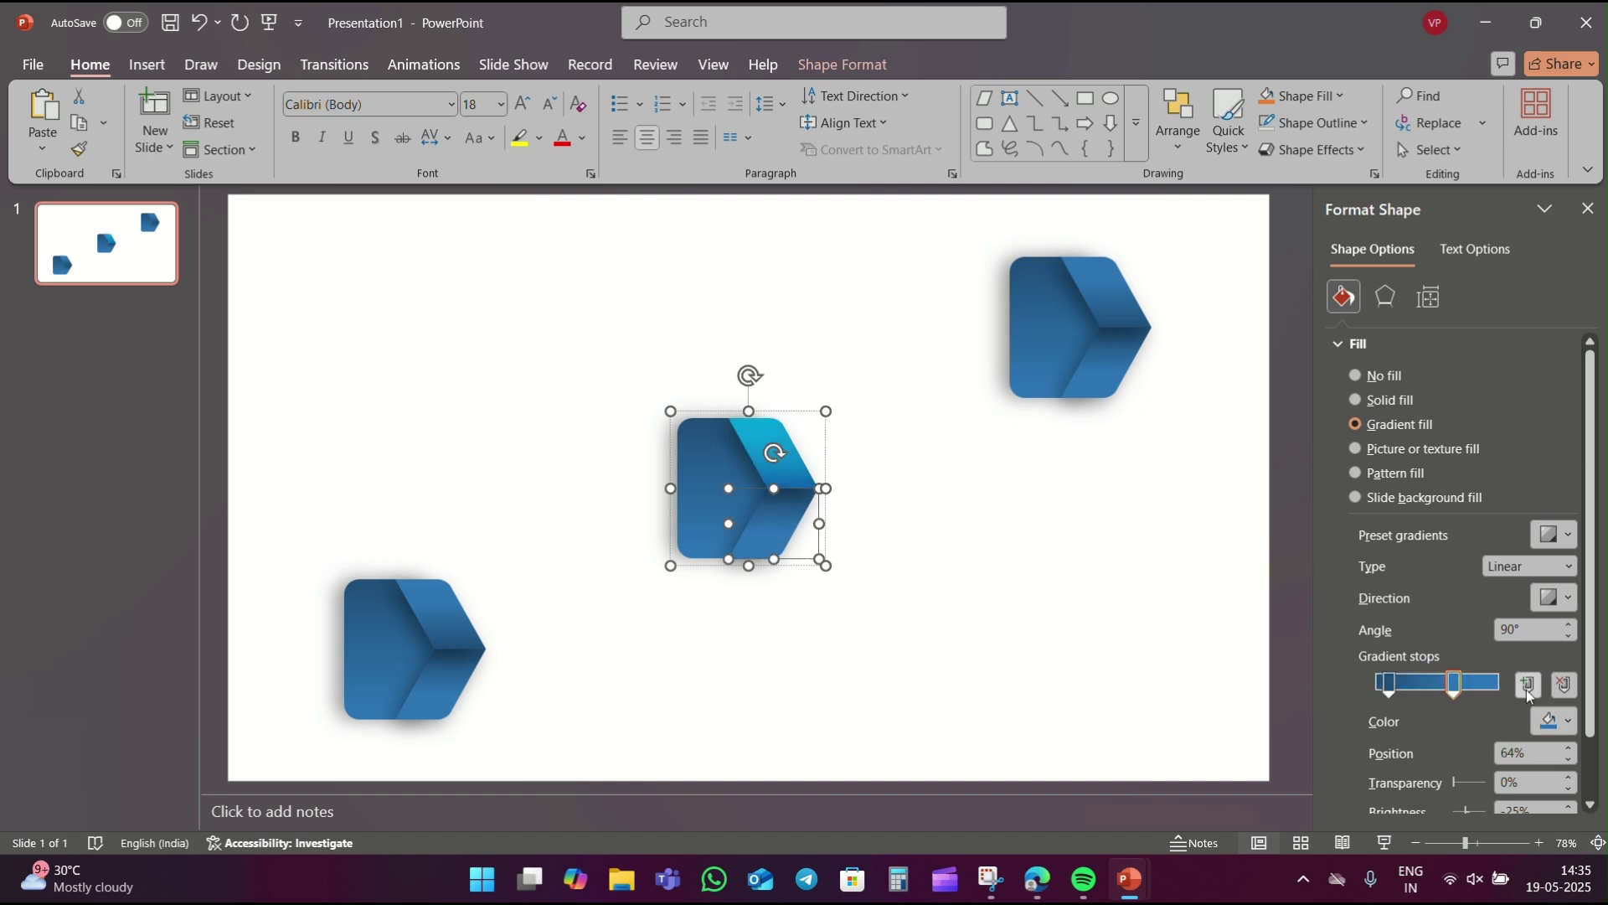
click(1556, 721)
click(1365, 628)
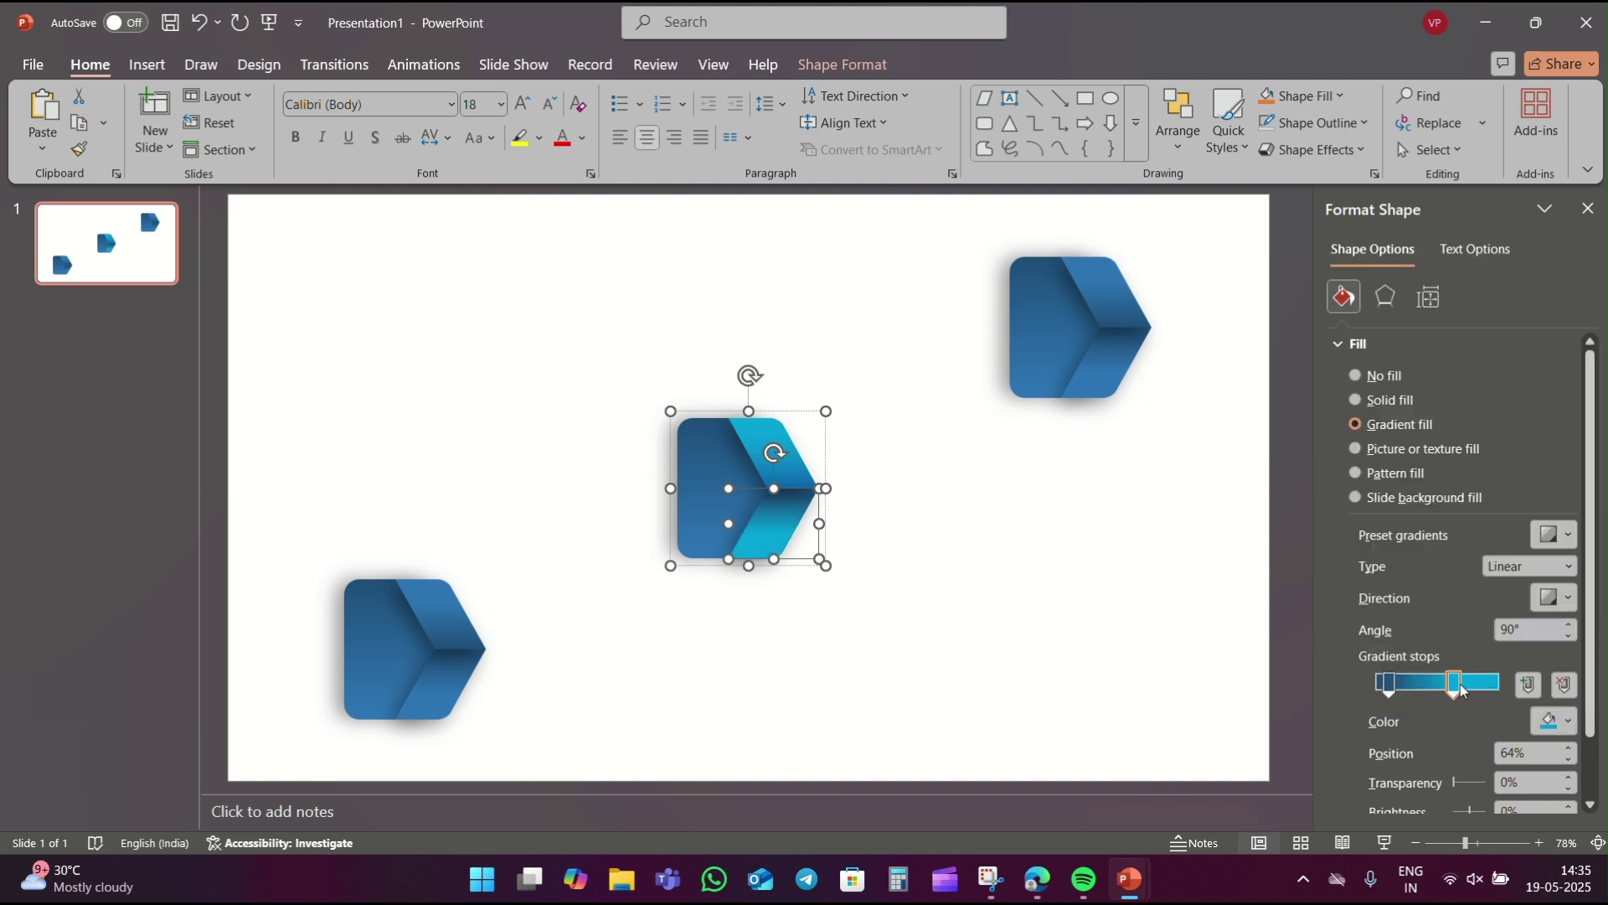
click(1389, 683)
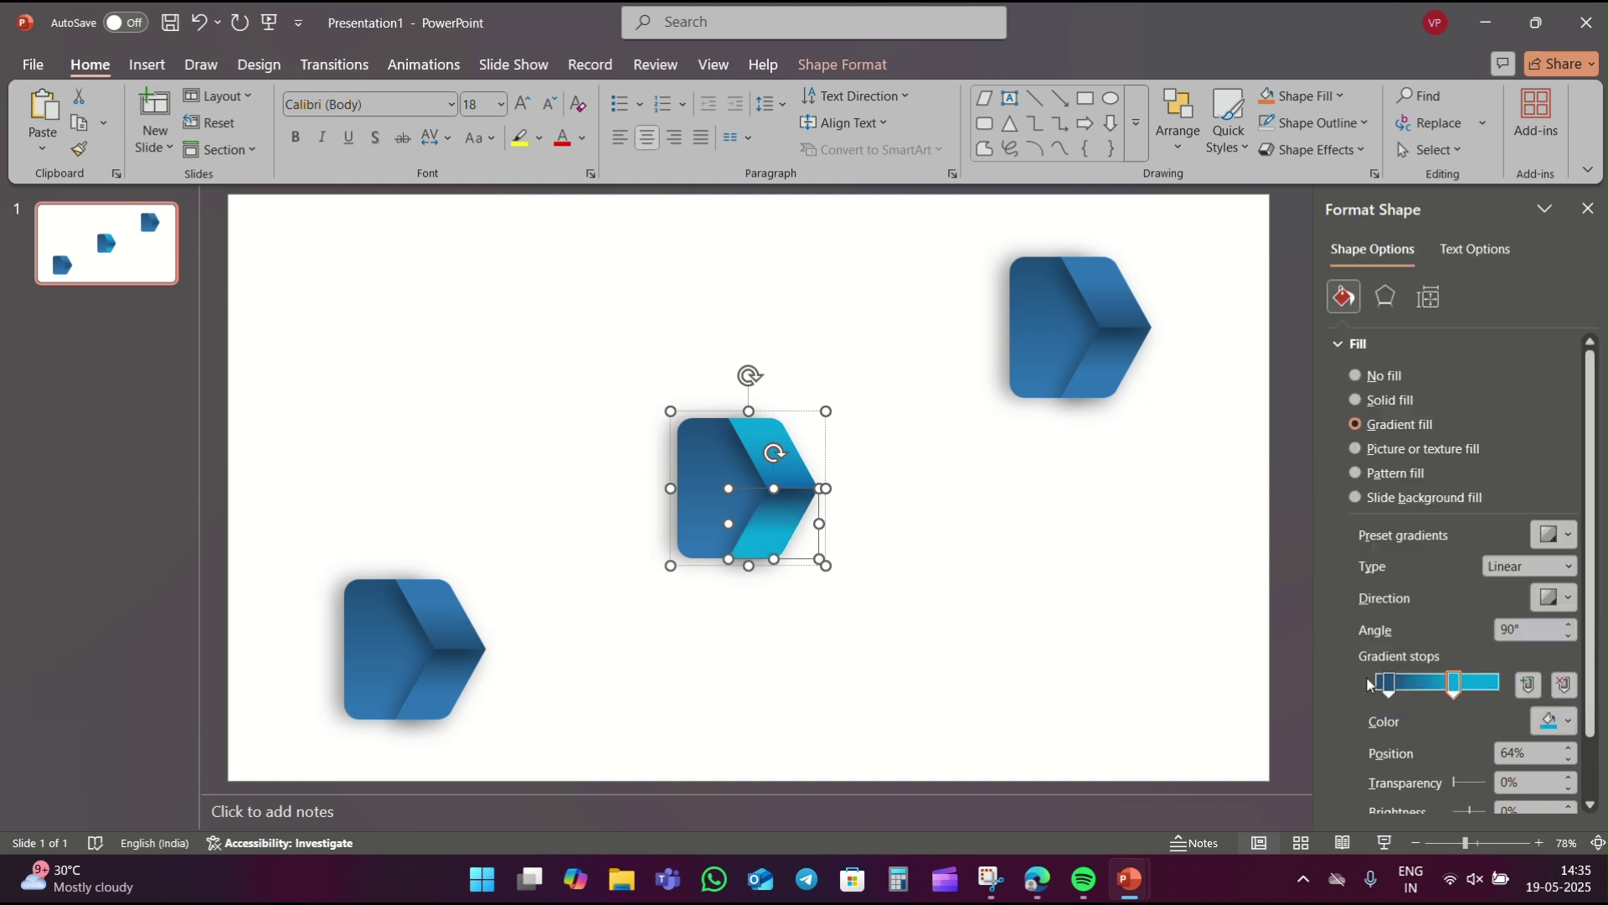
click(1536, 723)
click(1379, 628)
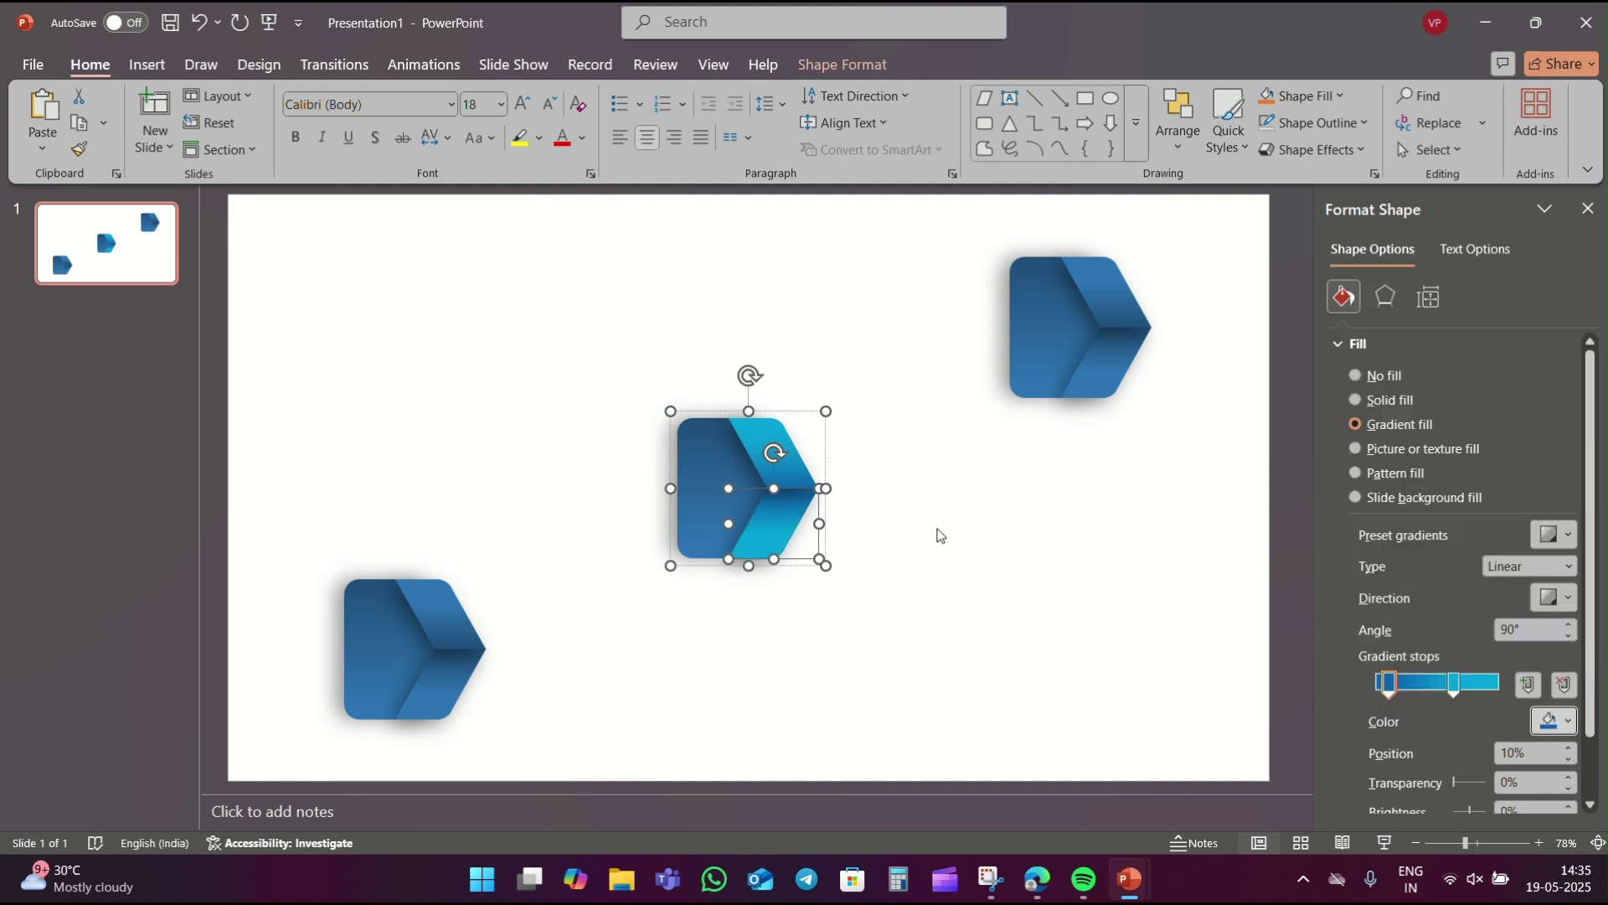
Recolour the left face with brighter cyan and blue stops, moving the blue stop to 48%
click(709, 454)
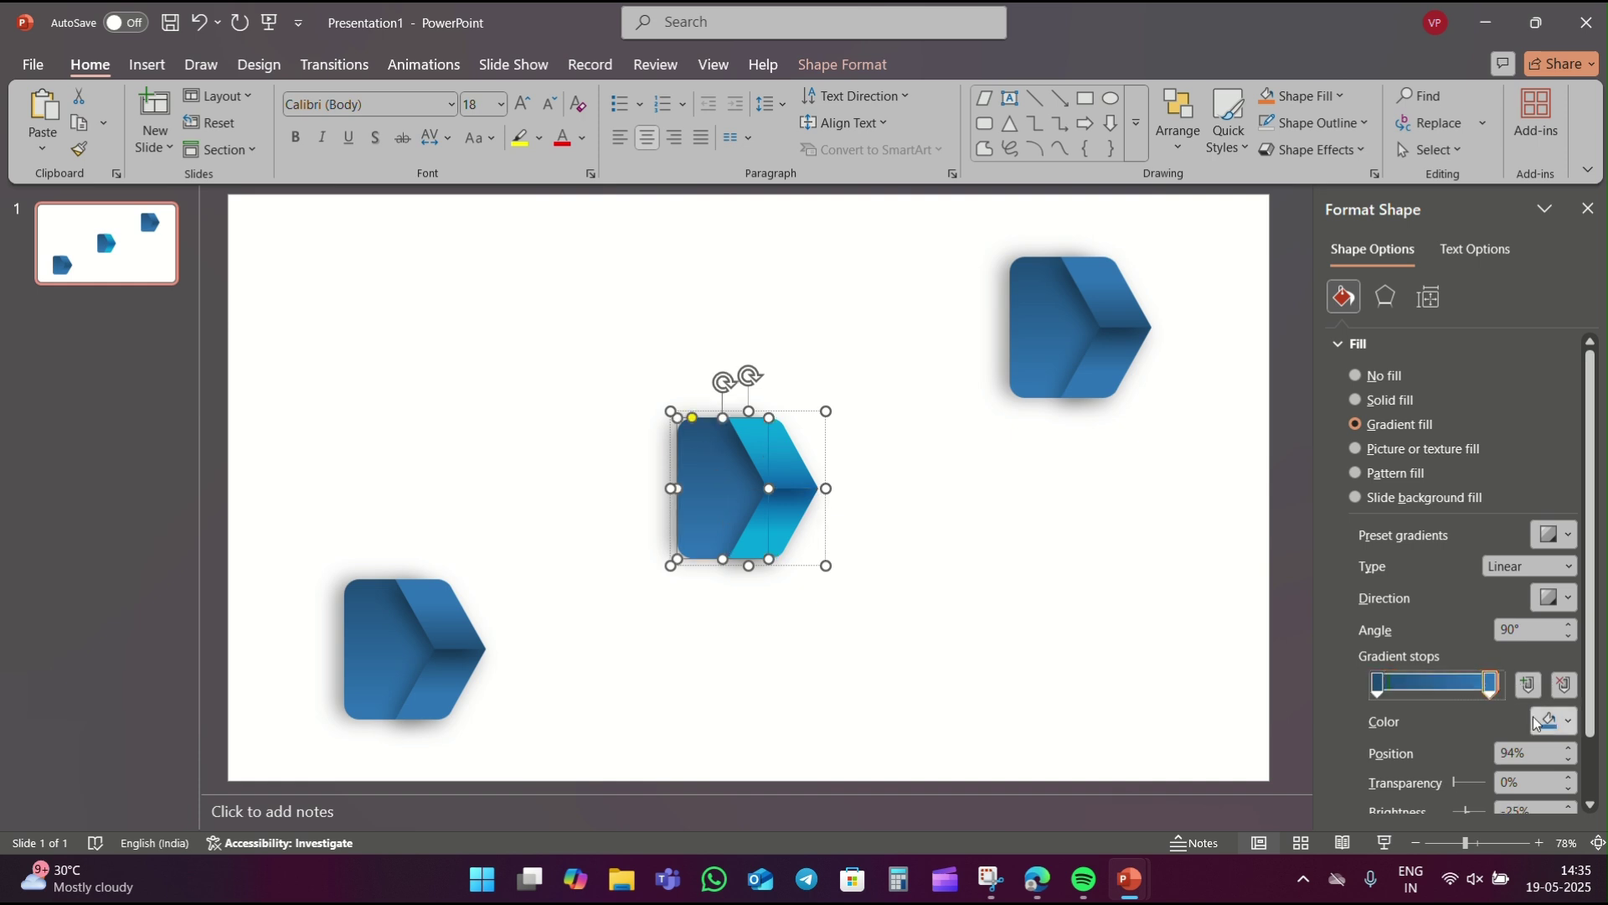
click(1537, 722)
click(1374, 630)
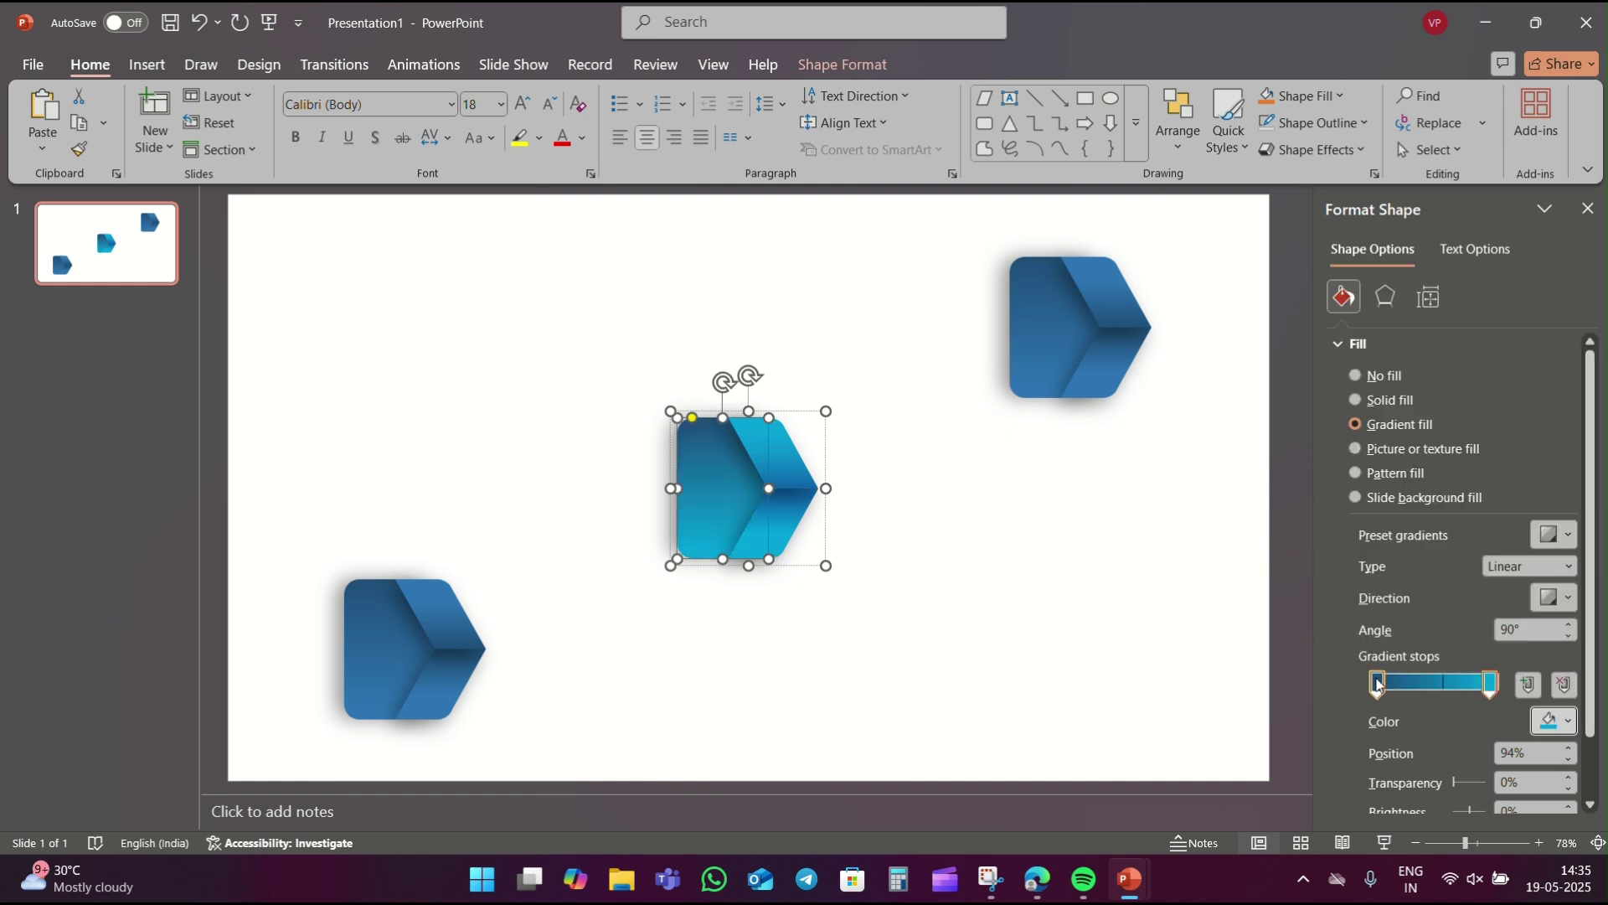
click(1378, 683)
click(1556, 721)
click(1367, 627)
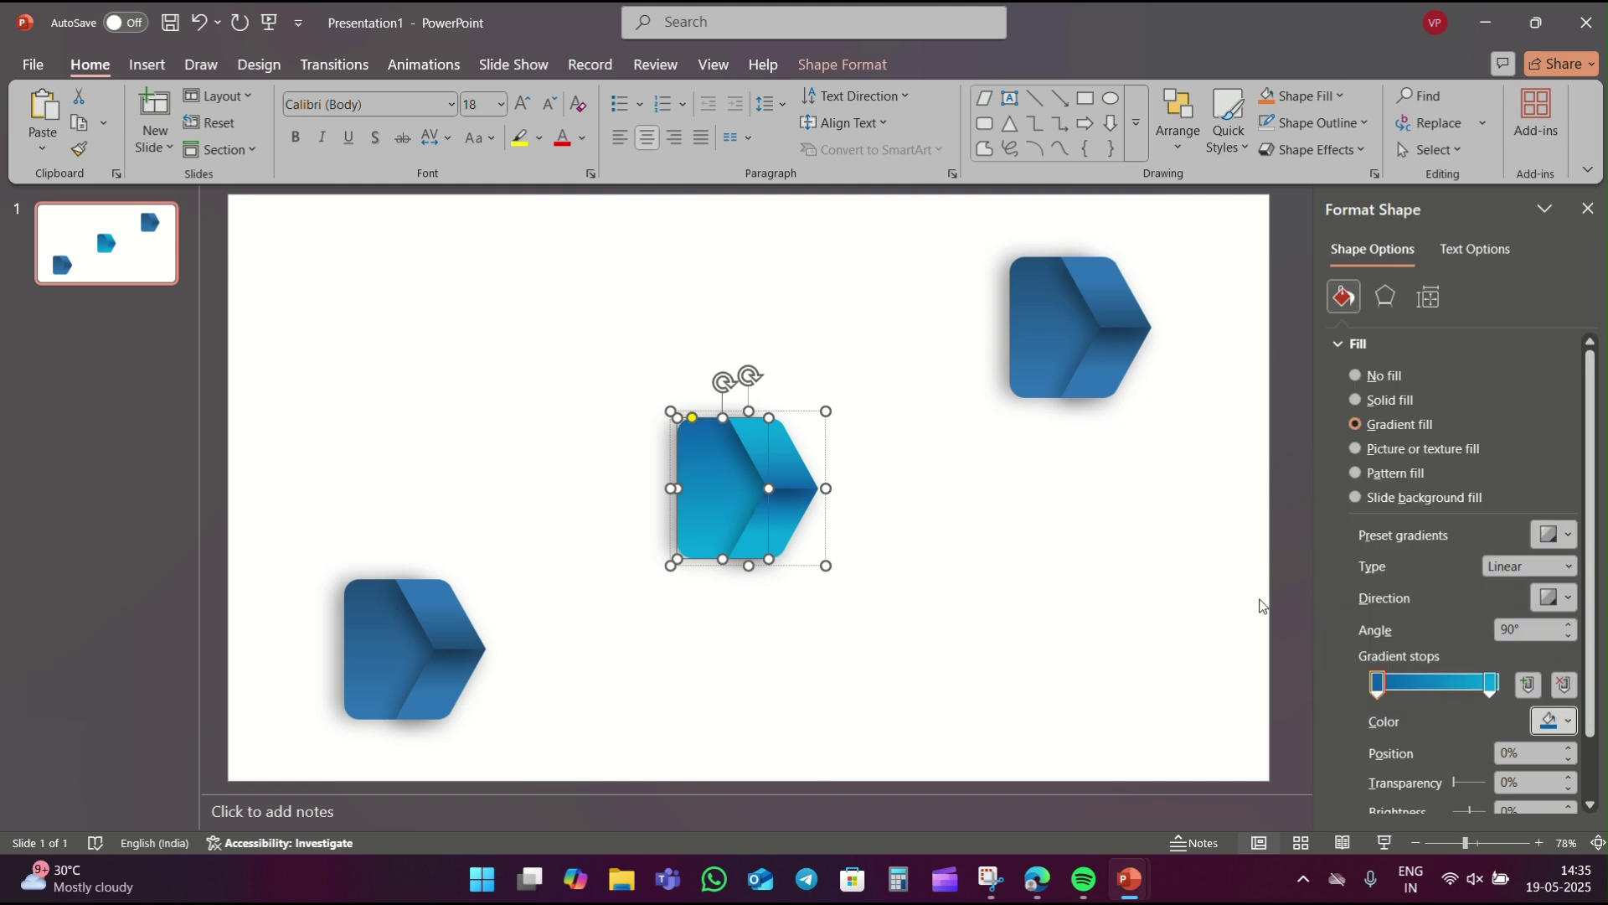
drag(1378, 683, 1438, 689)
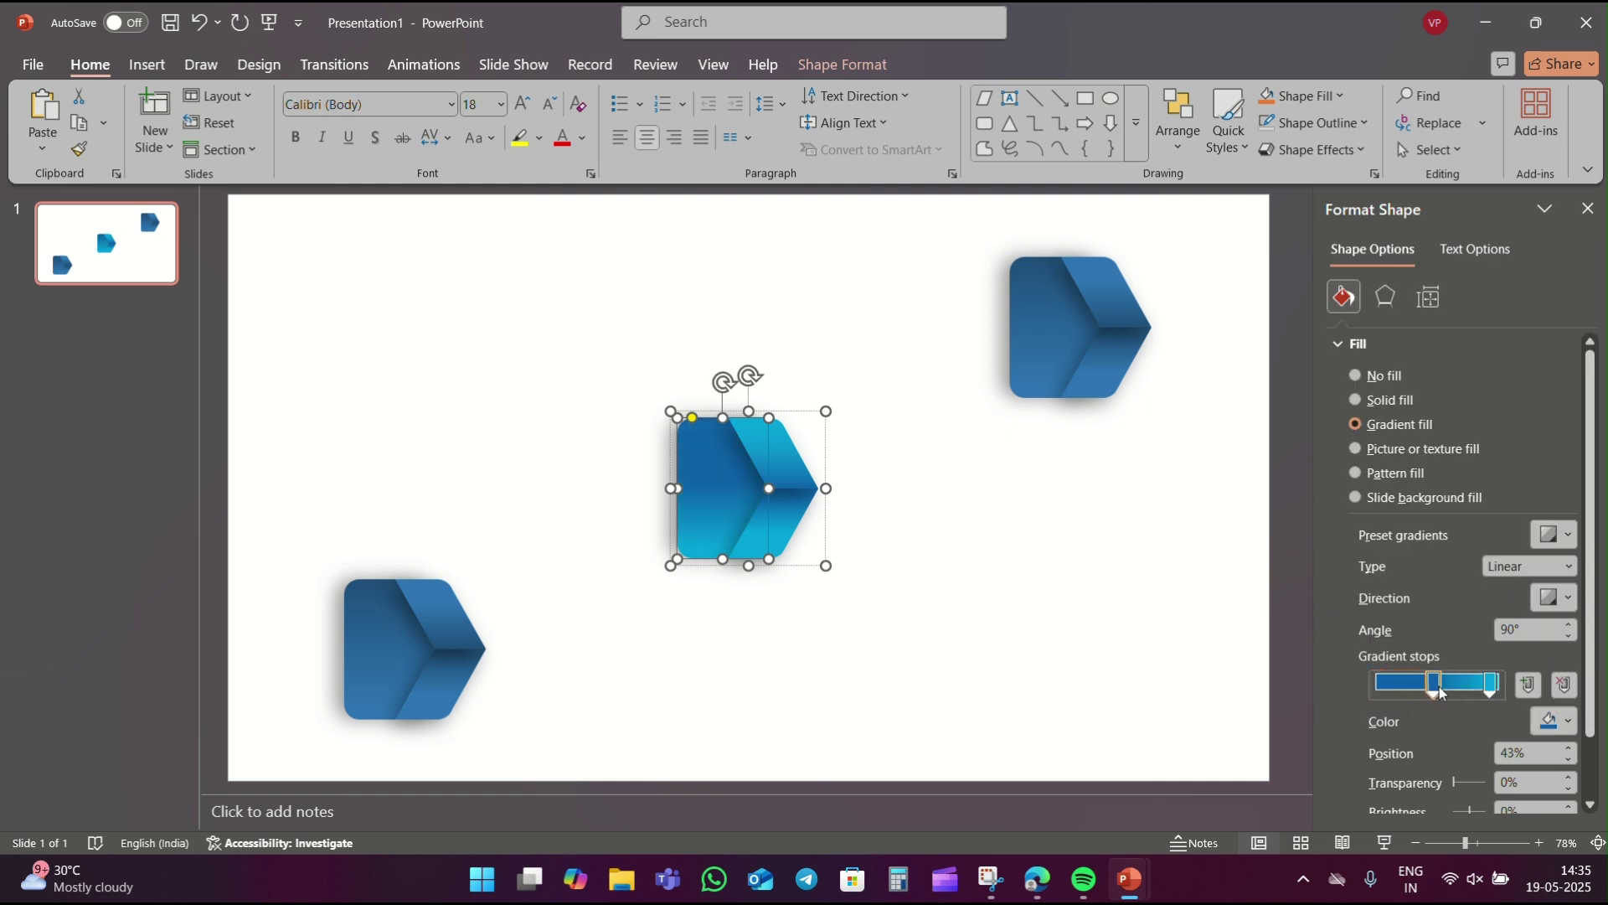
click(1492, 683)
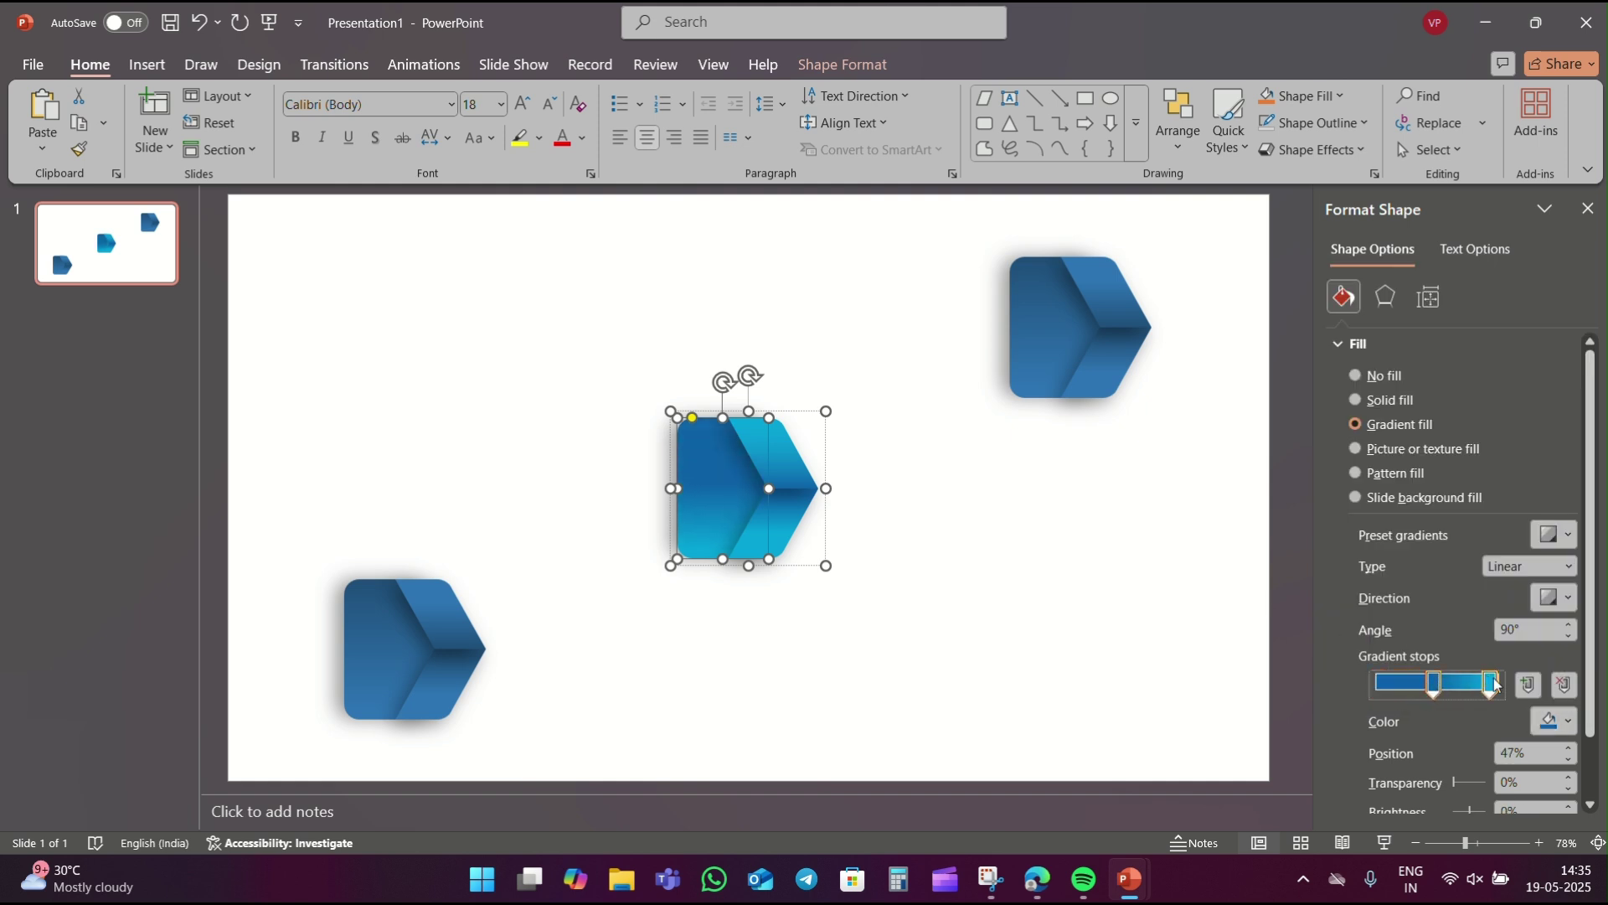
click(1052, 595)
Set both gradient stops on the top-right chevron's top face to recent teal swatches
click(1103, 300)
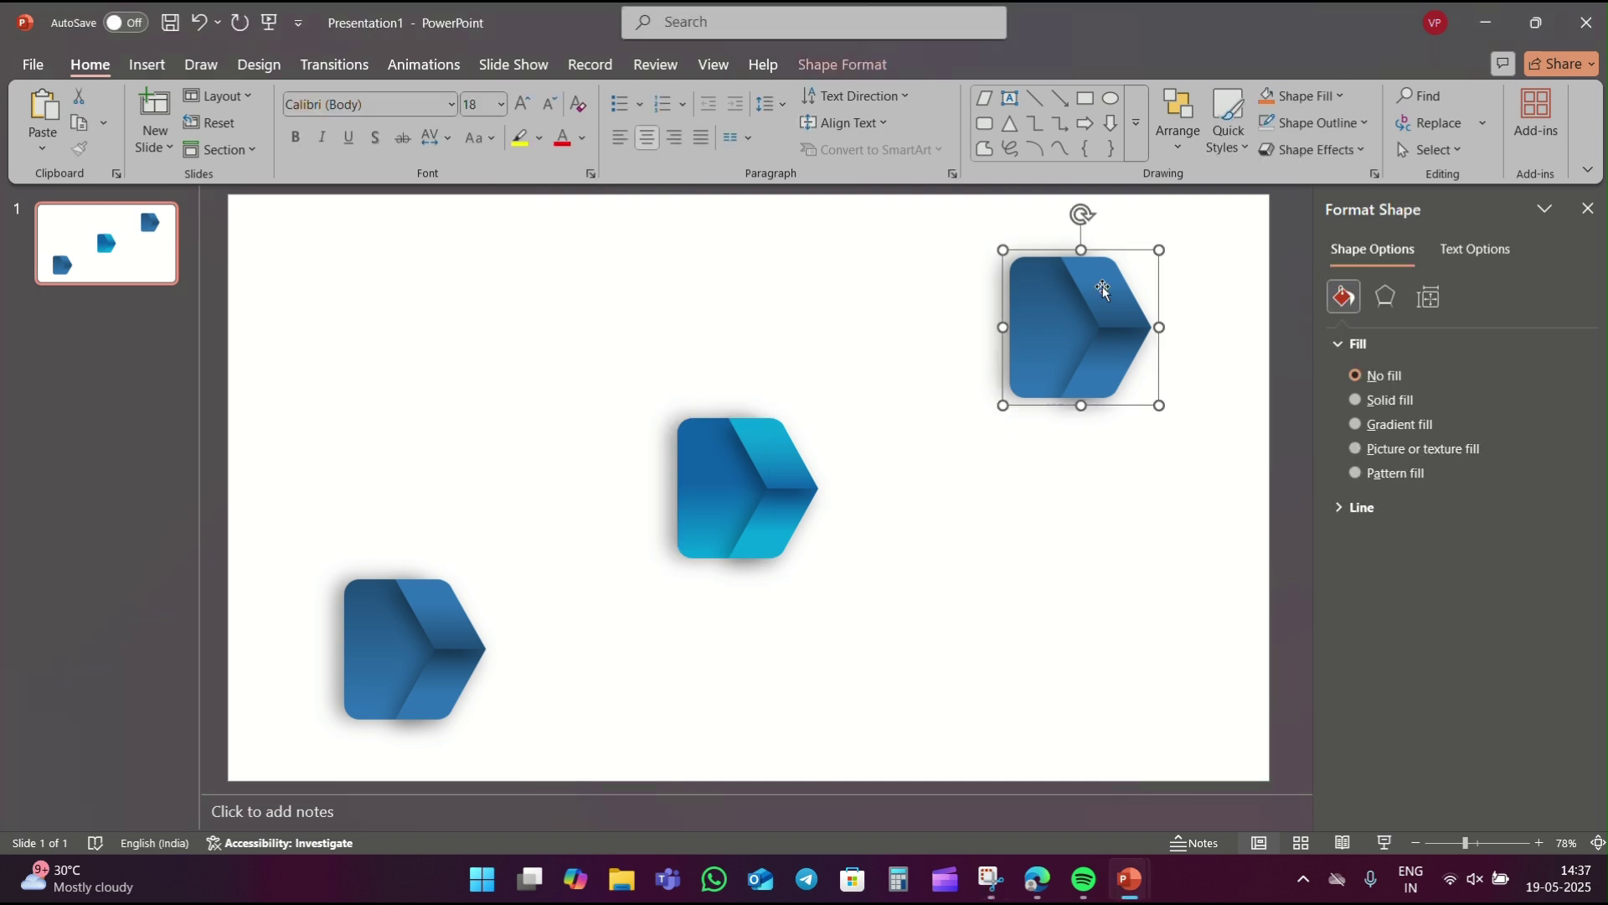
click(1457, 683)
click(1551, 720)
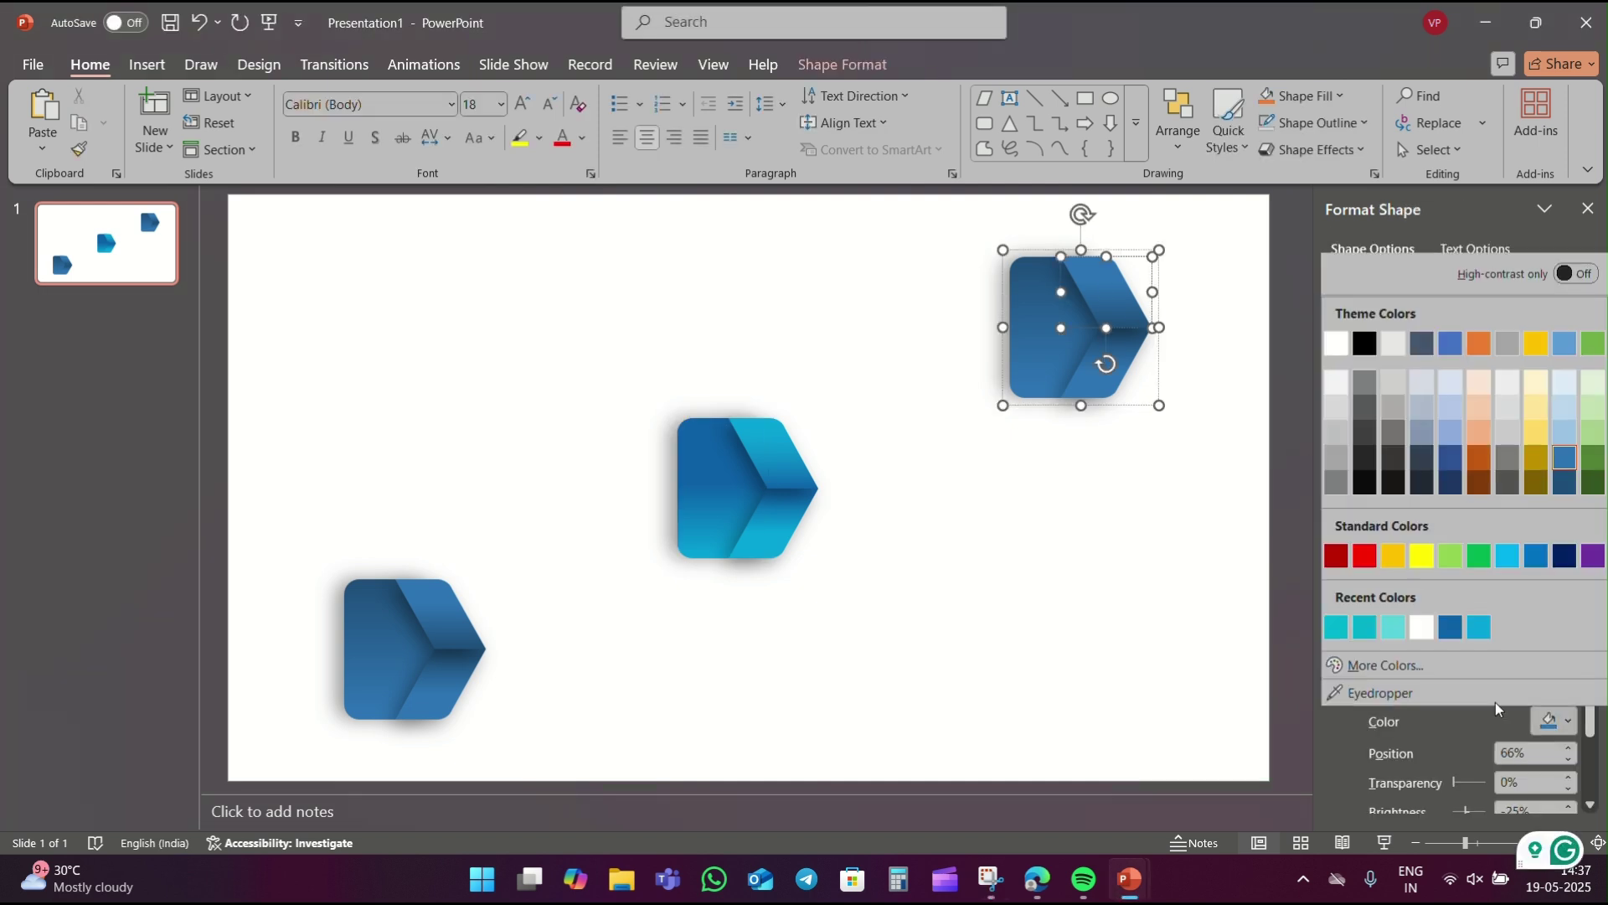
click(1395, 630)
click(1375, 682)
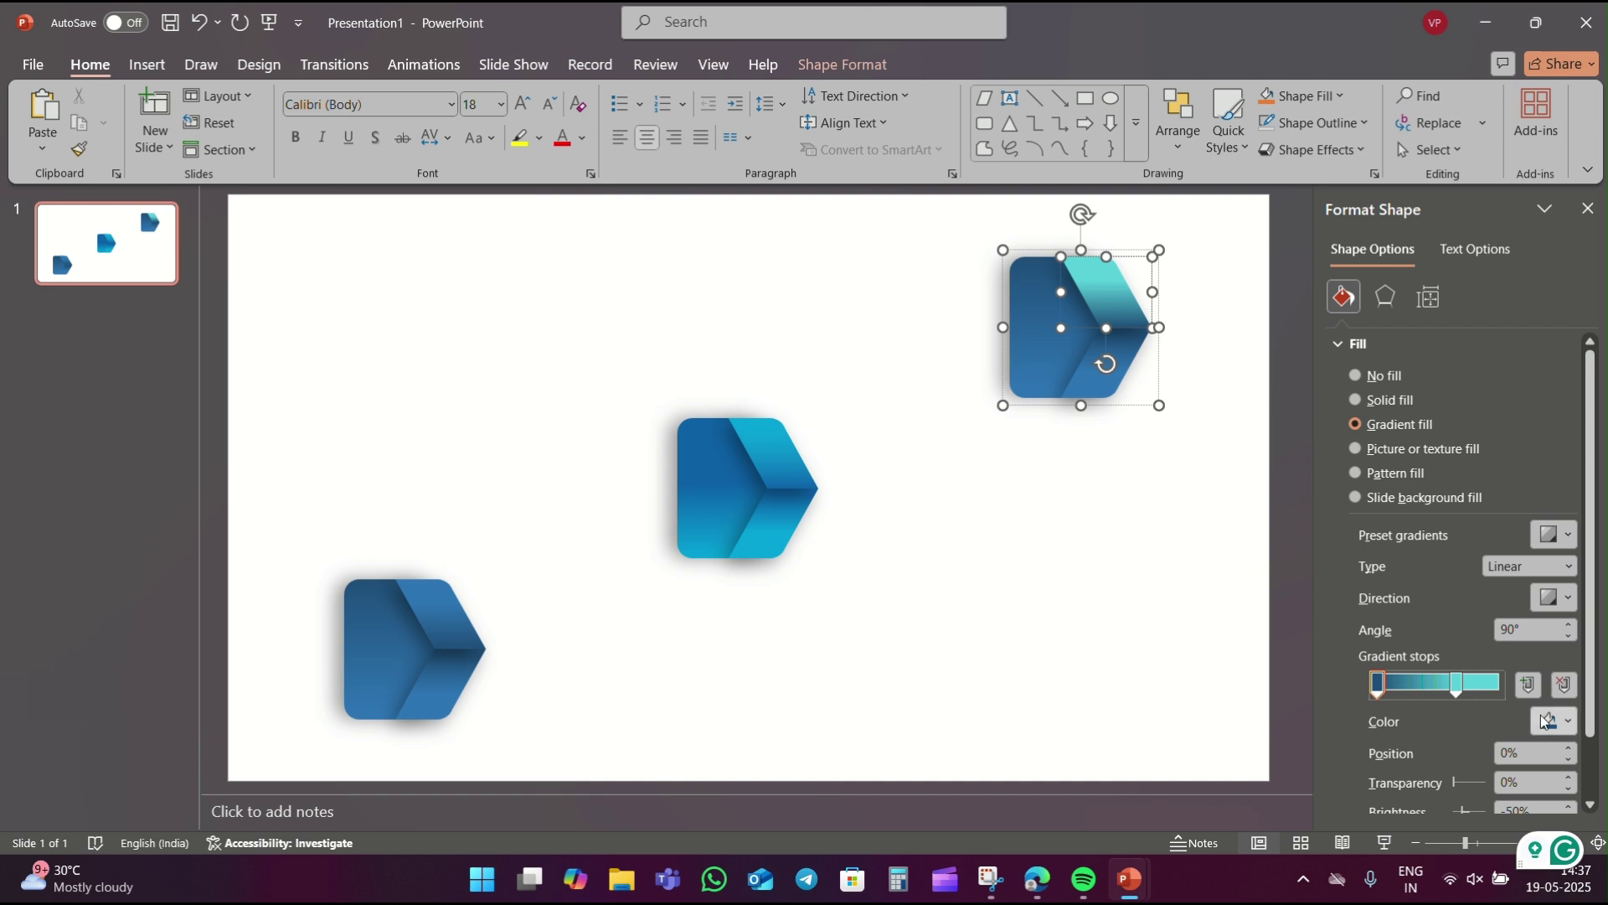
click(1550, 720)
click(1379, 632)
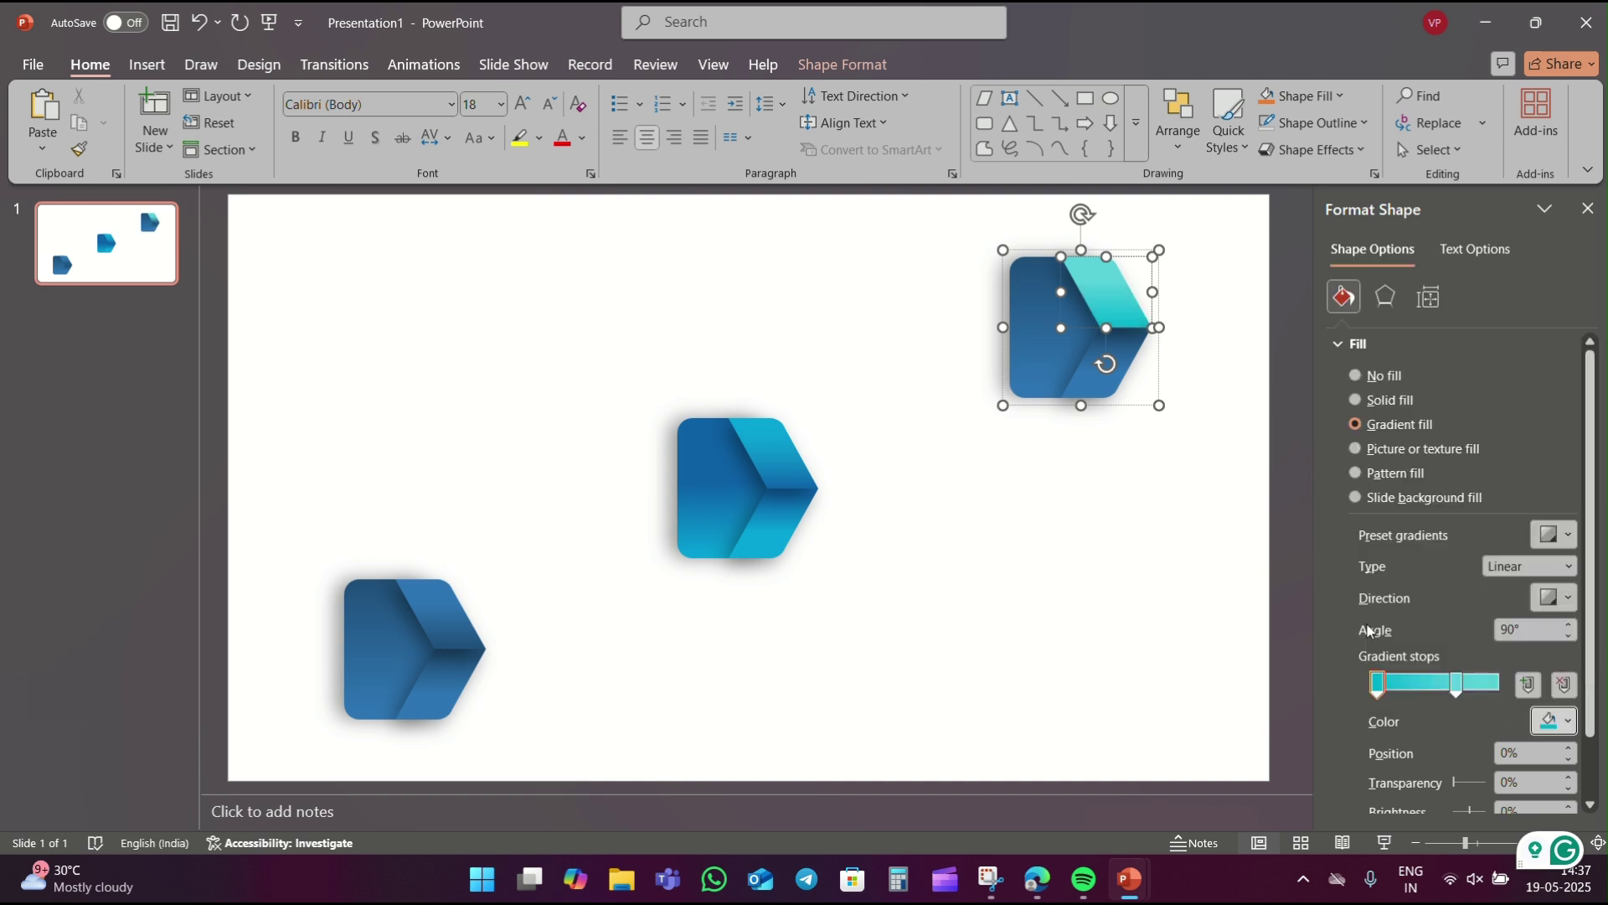
Turn both gradient stops of the chevron's lower face teal
click(1123, 377)
click(1456, 682)
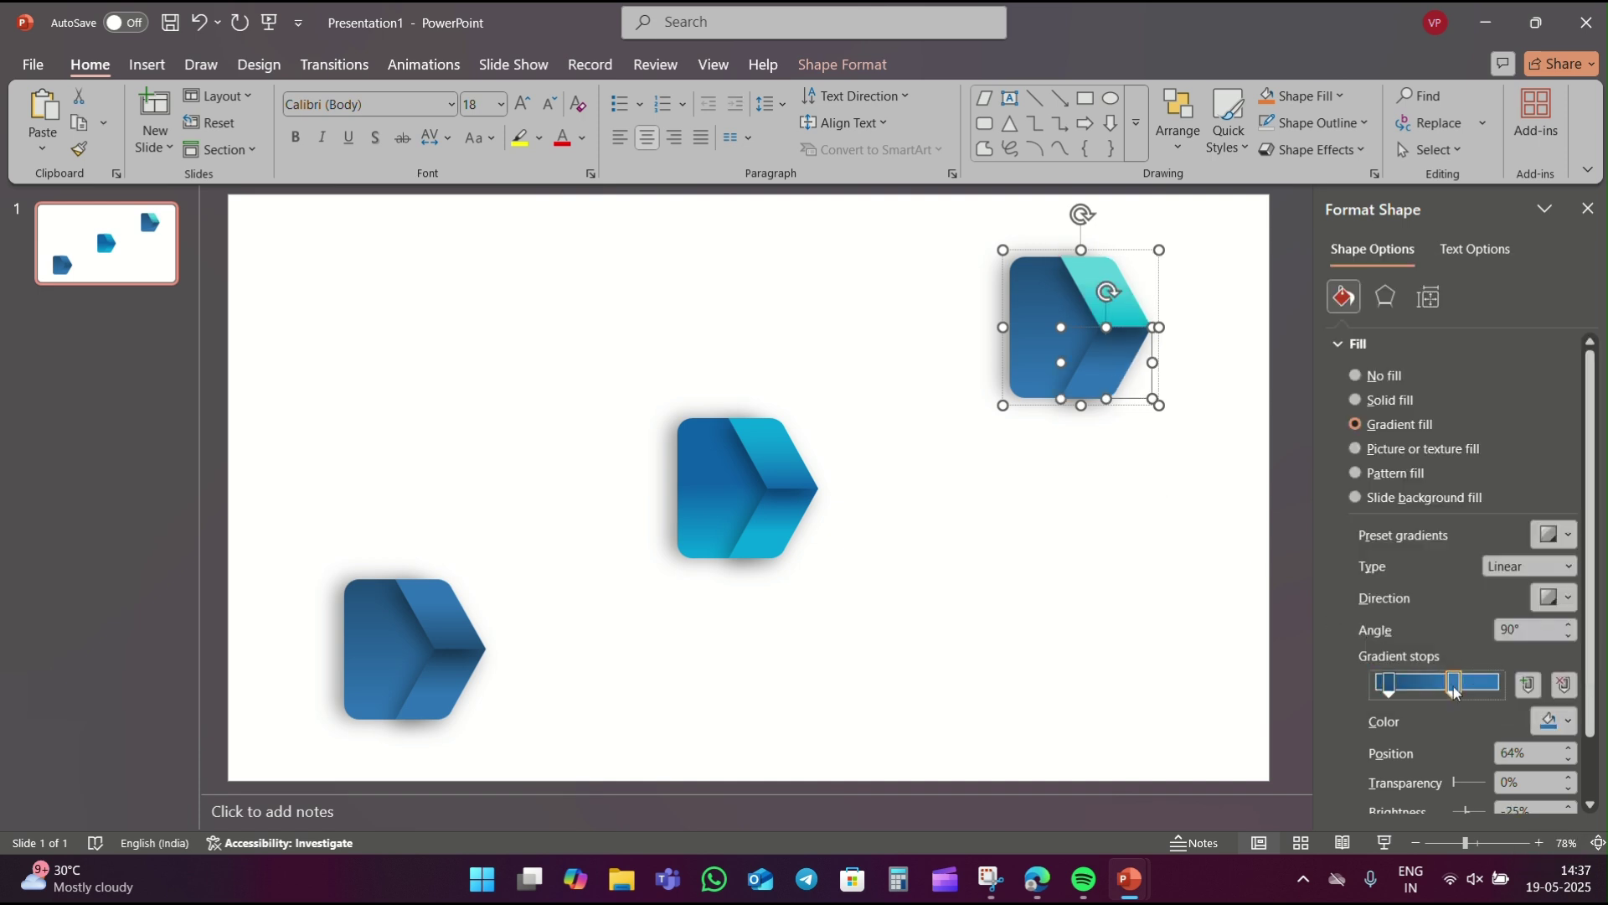
click(1552, 725)
click(1365, 630)
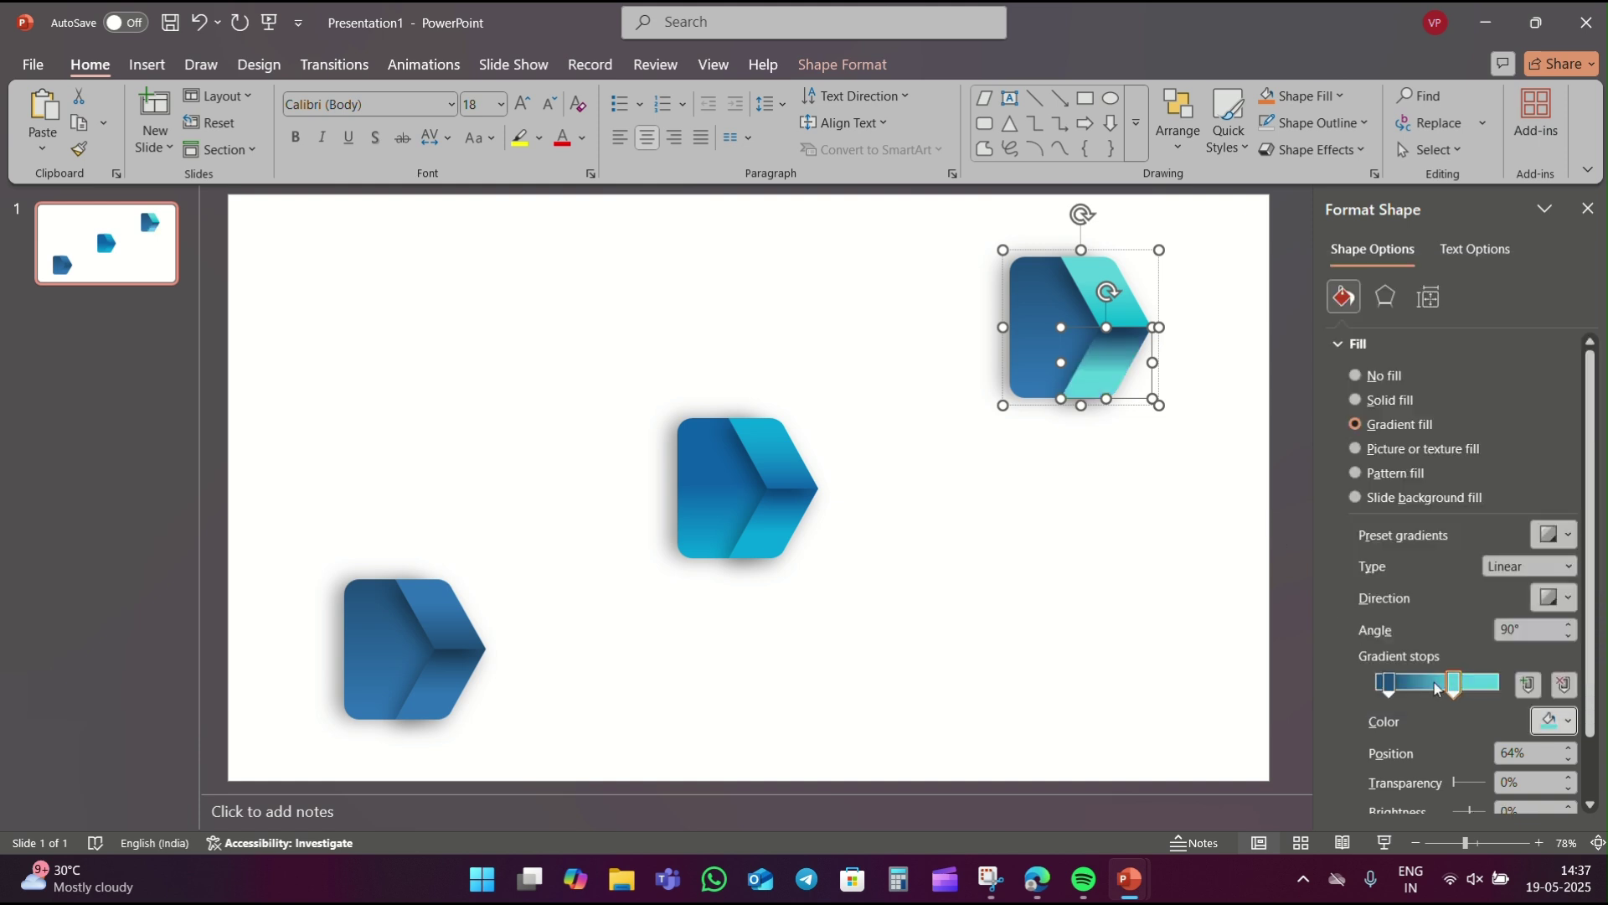
click(1389, 683)
click(1553, 720)
click(1375, 630)
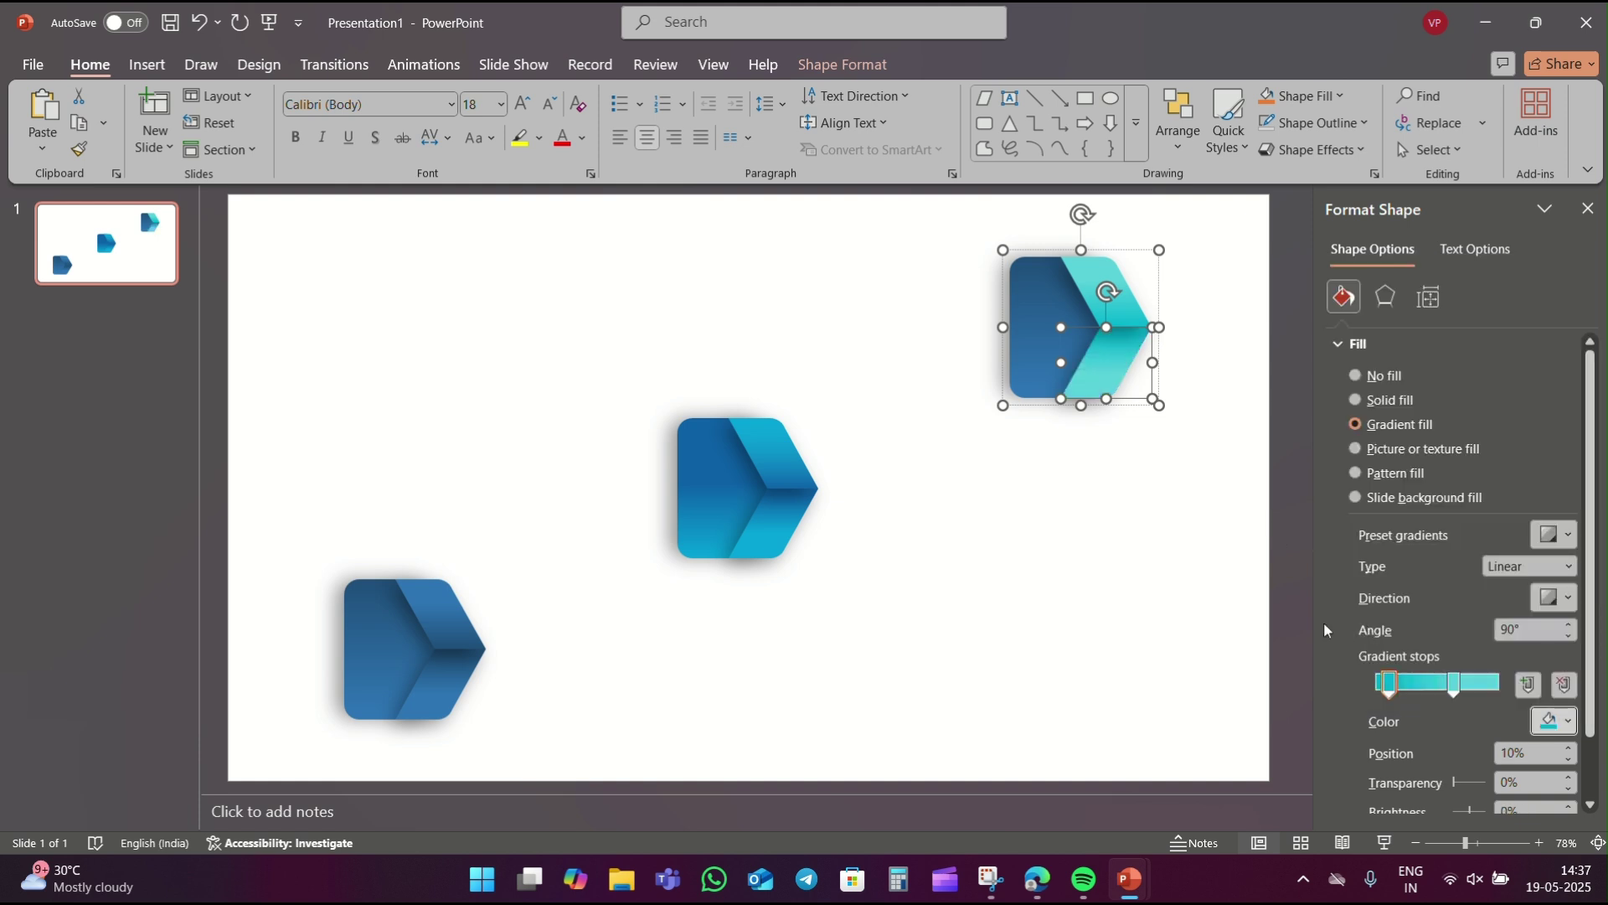
Make the left face's gradient stops teal and move one stop to 59%
click(1010, 324)
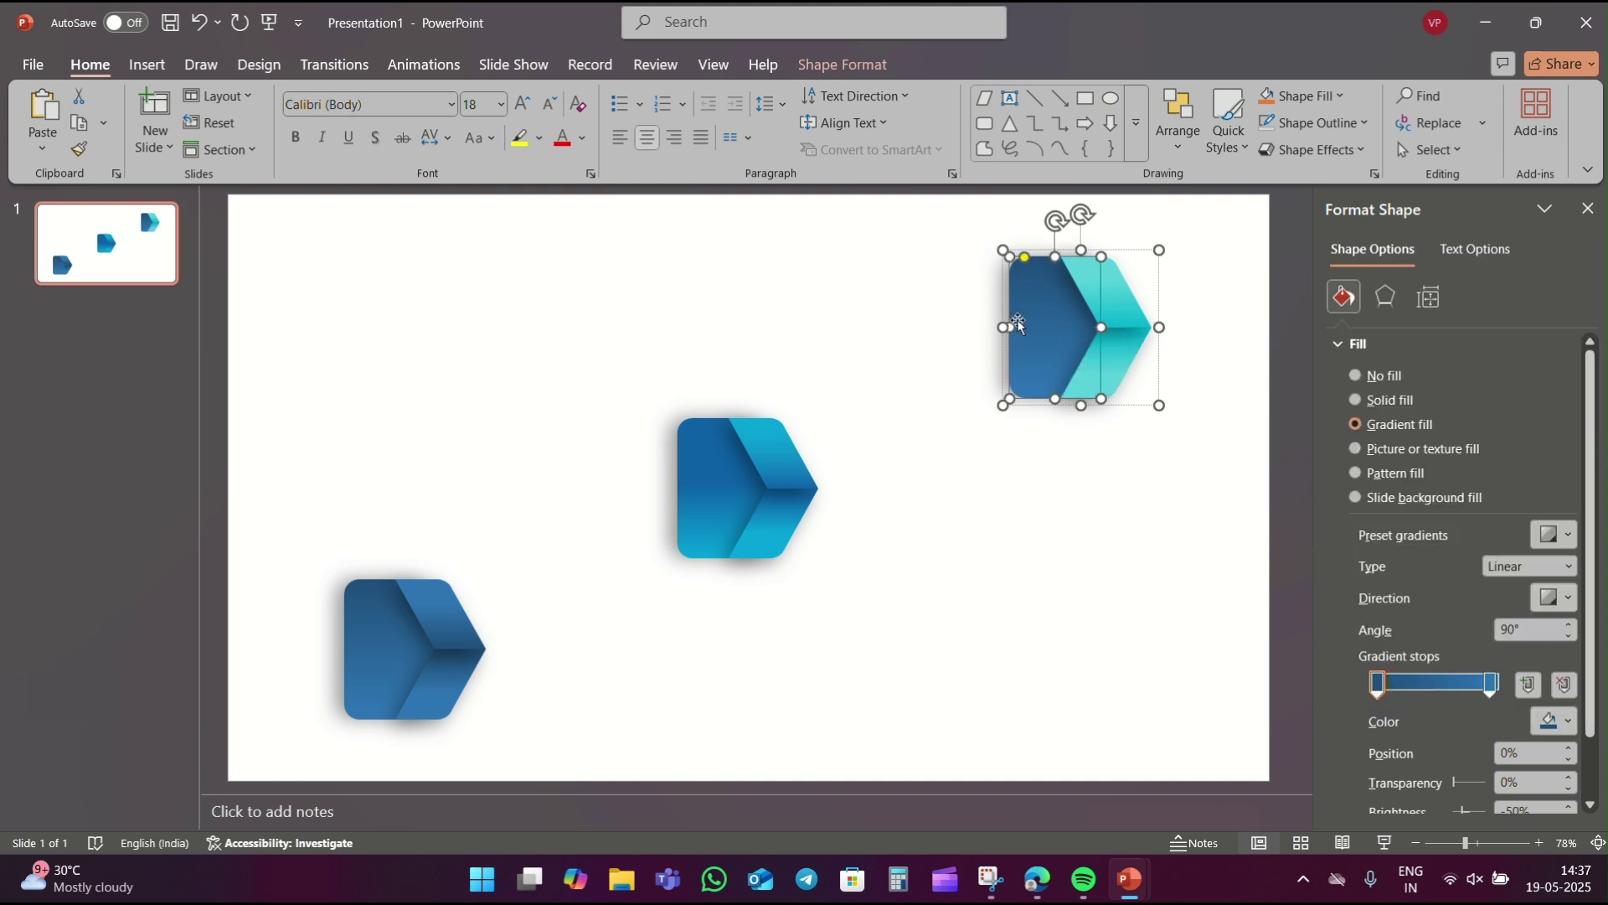
click(1495, 687)
click(1552, 720)
click(1374, 631)
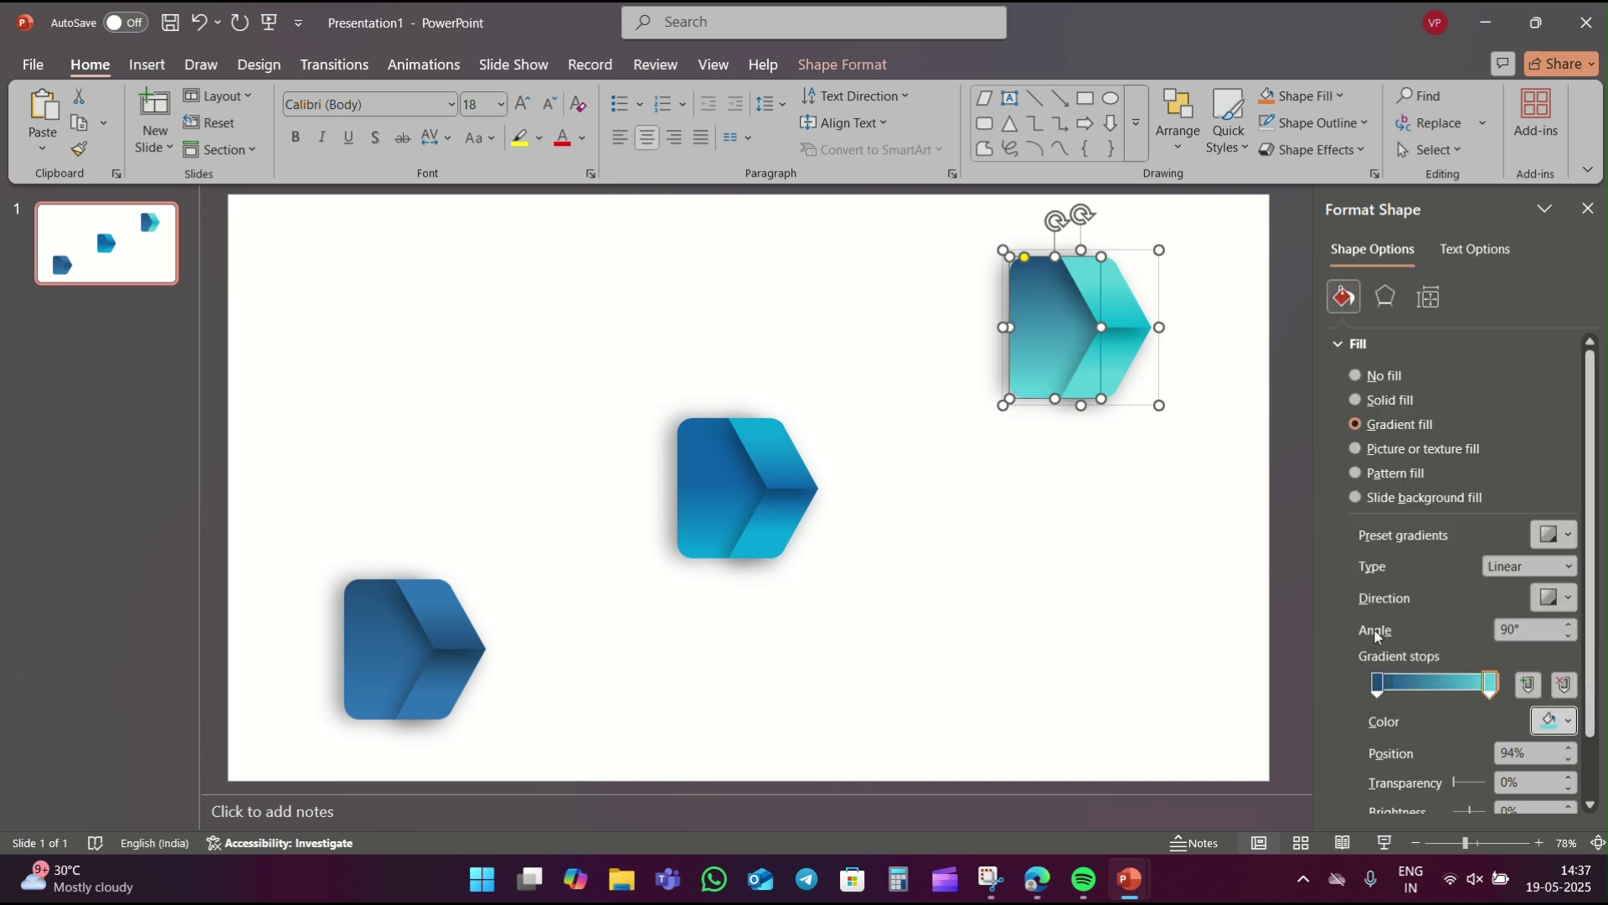
click(1378, 684)
click(1553, 721)
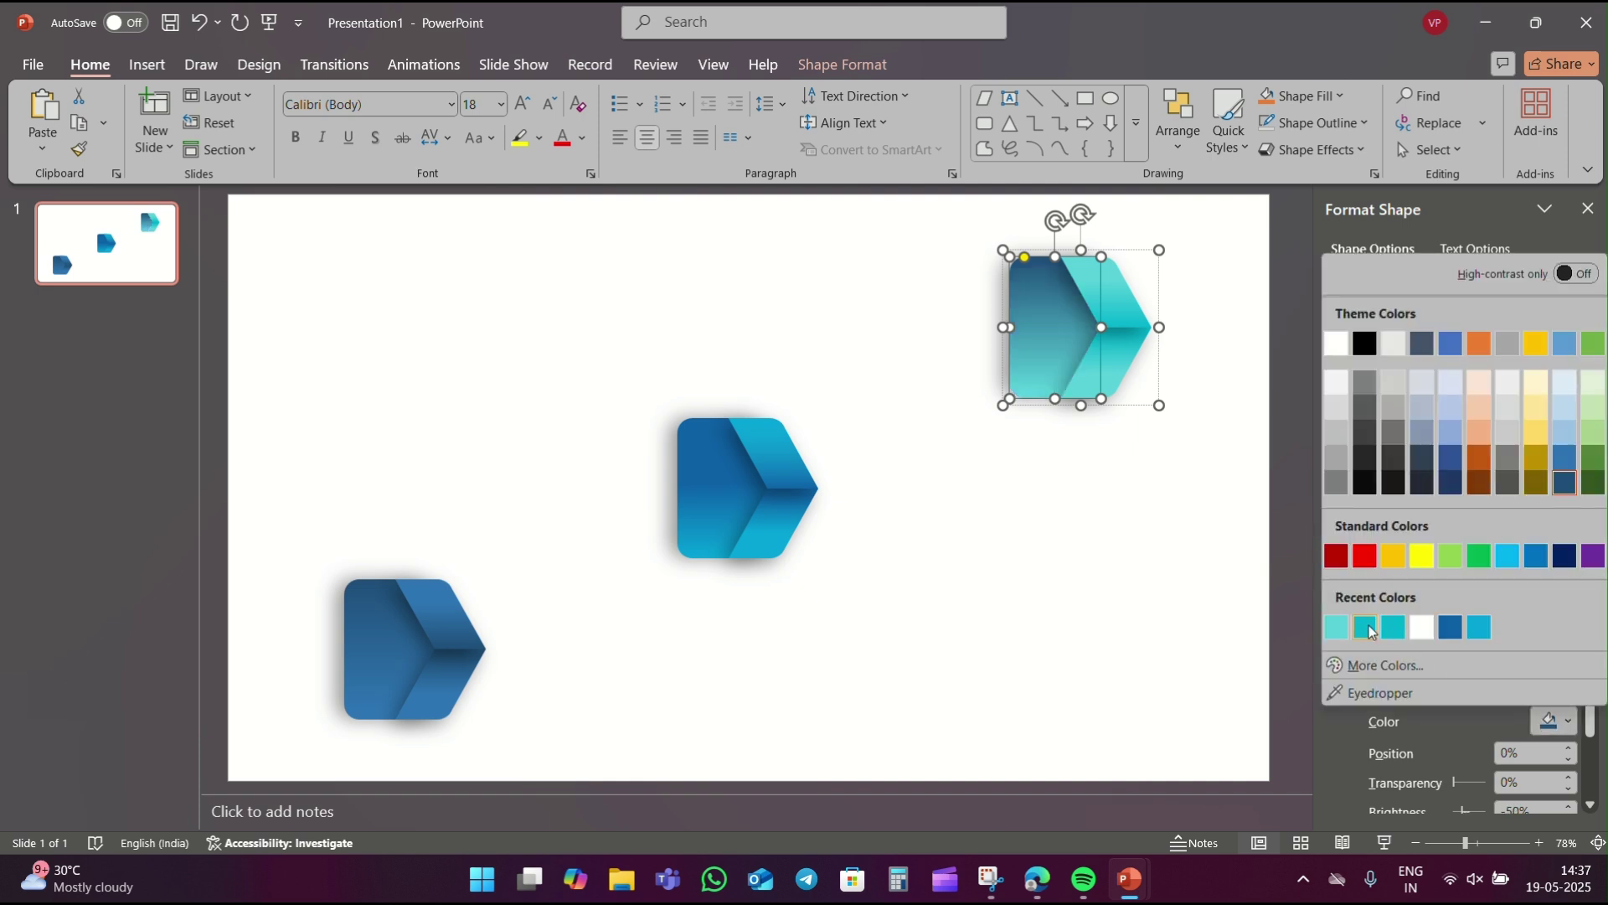
click(1366, 629)
drag(1378, 684, 1450, 695)
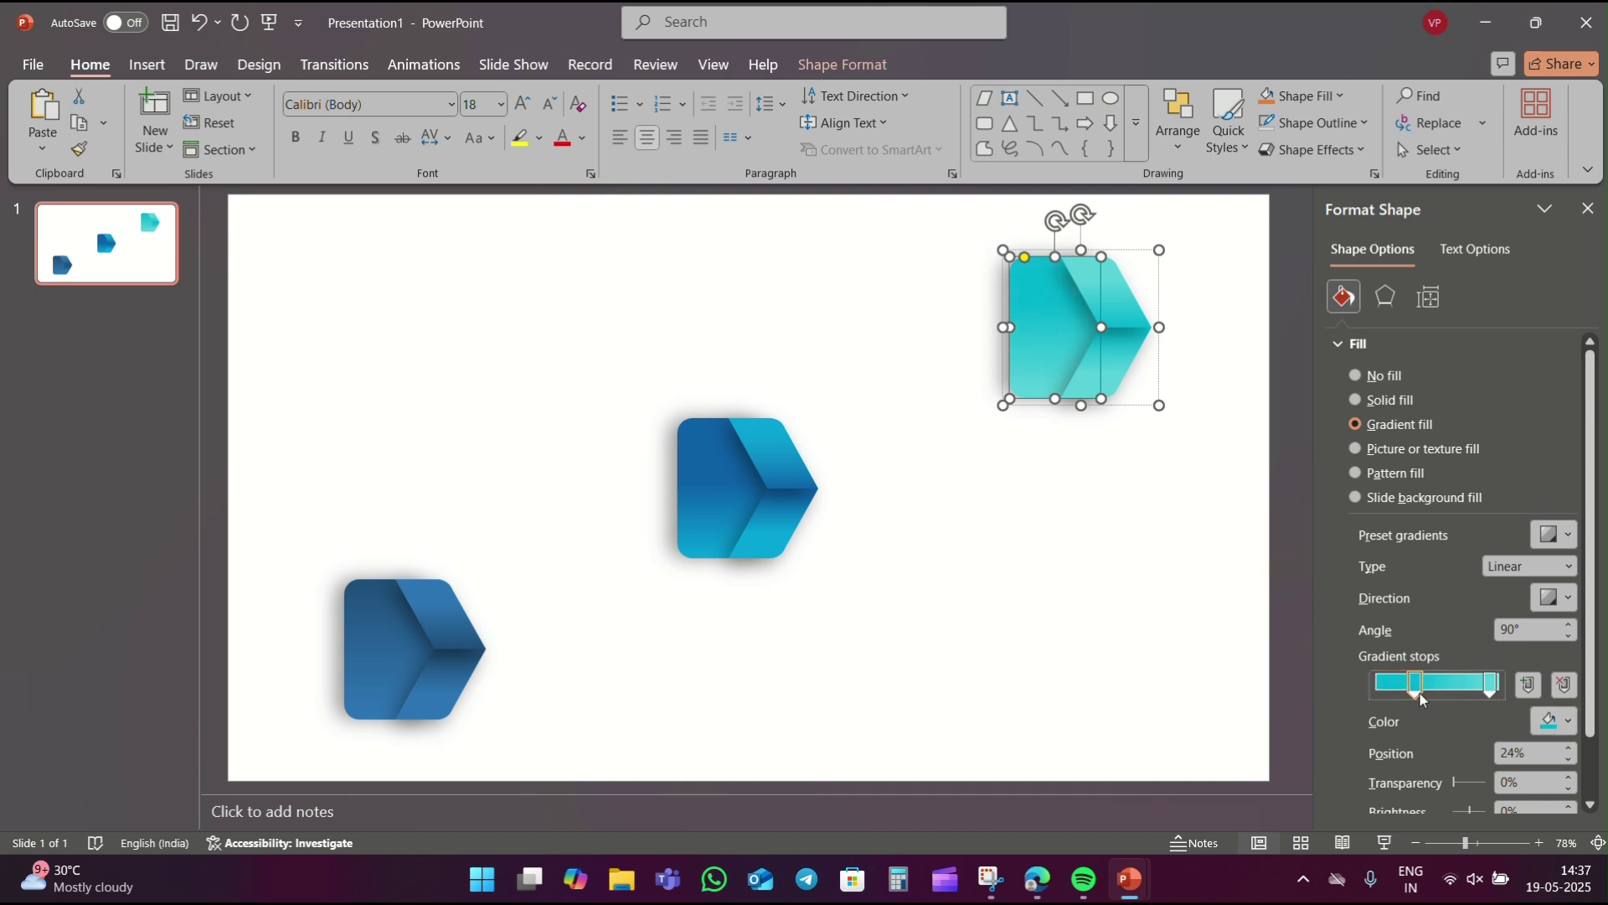
click(1499, 685)
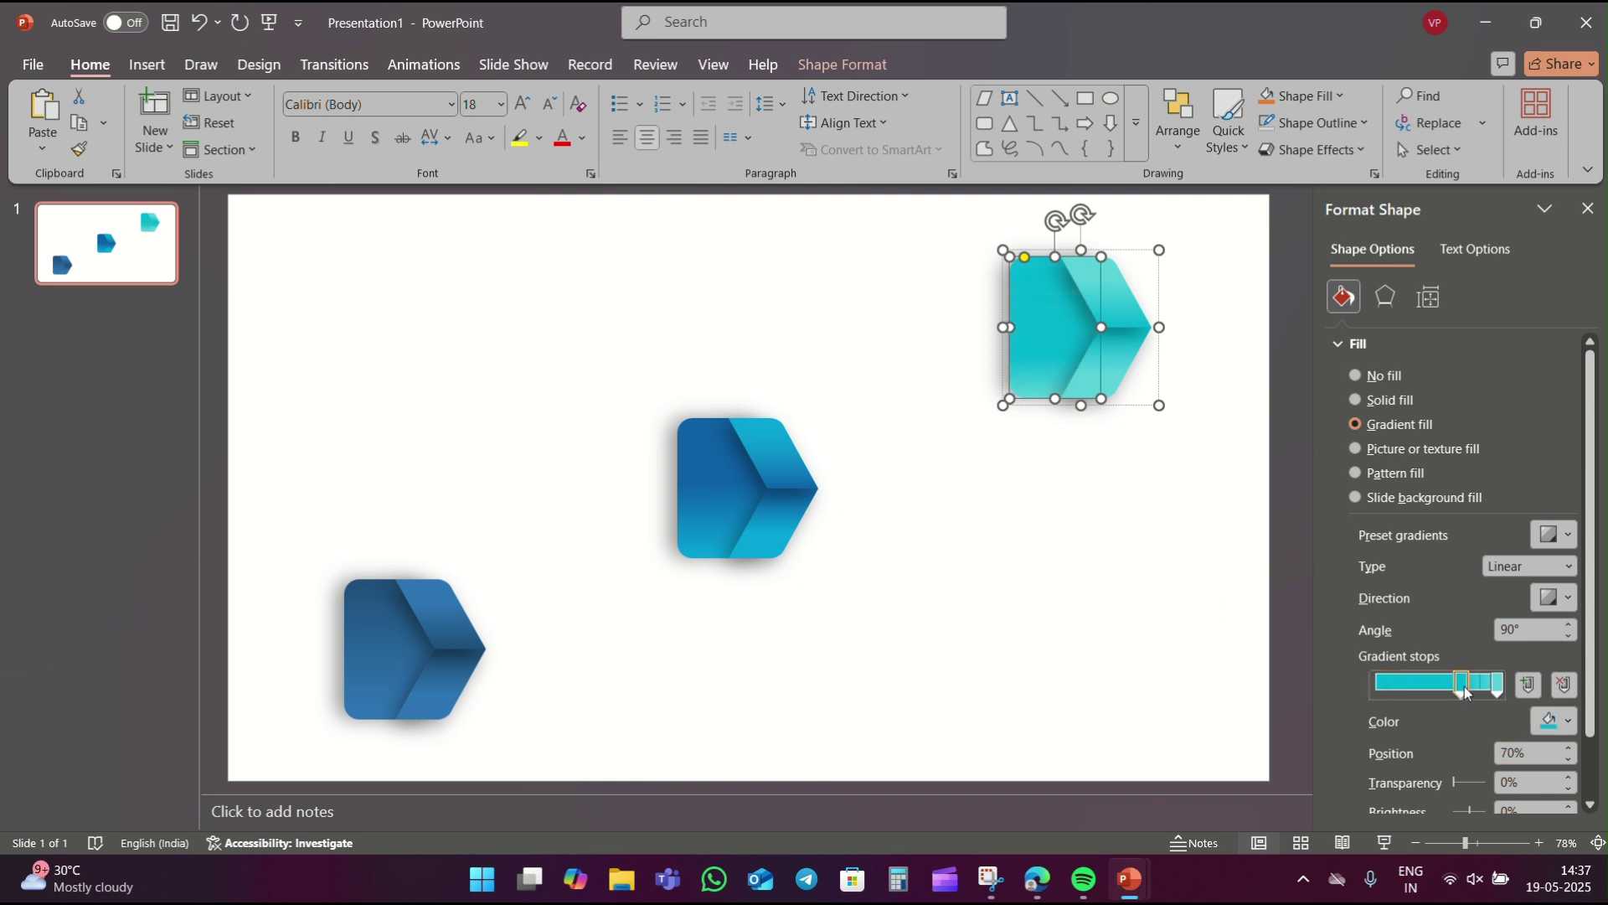
click(1067, 593)
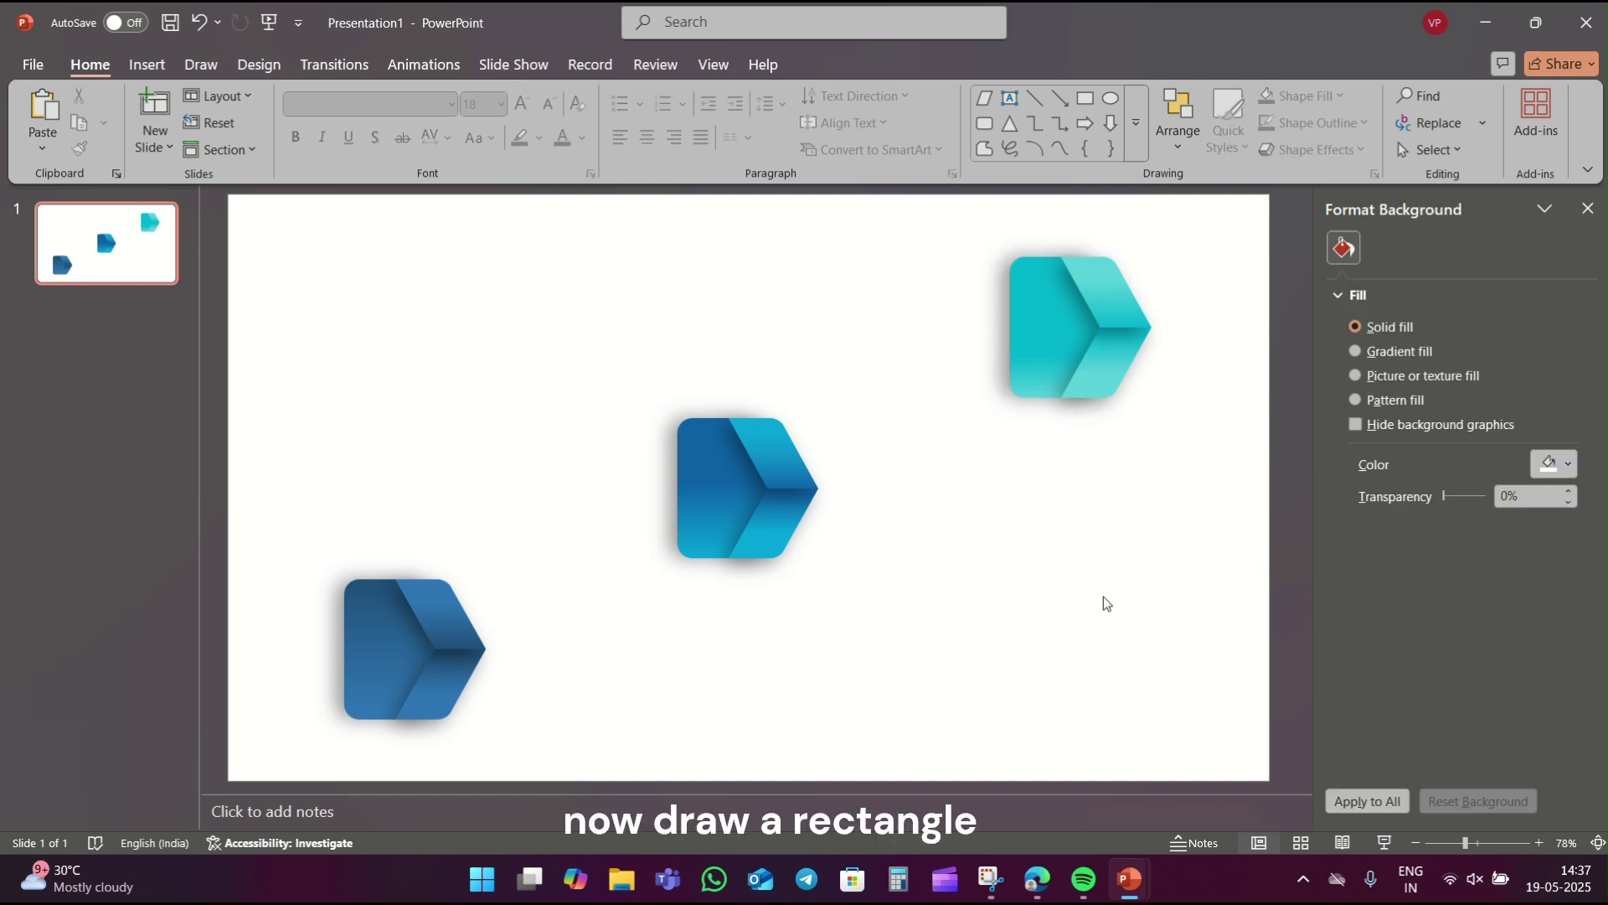
Draw a rectangle over the bottom-left chevron, sized 2.81 × 12.13 cm to the slide's left edge
click(1083, 99)
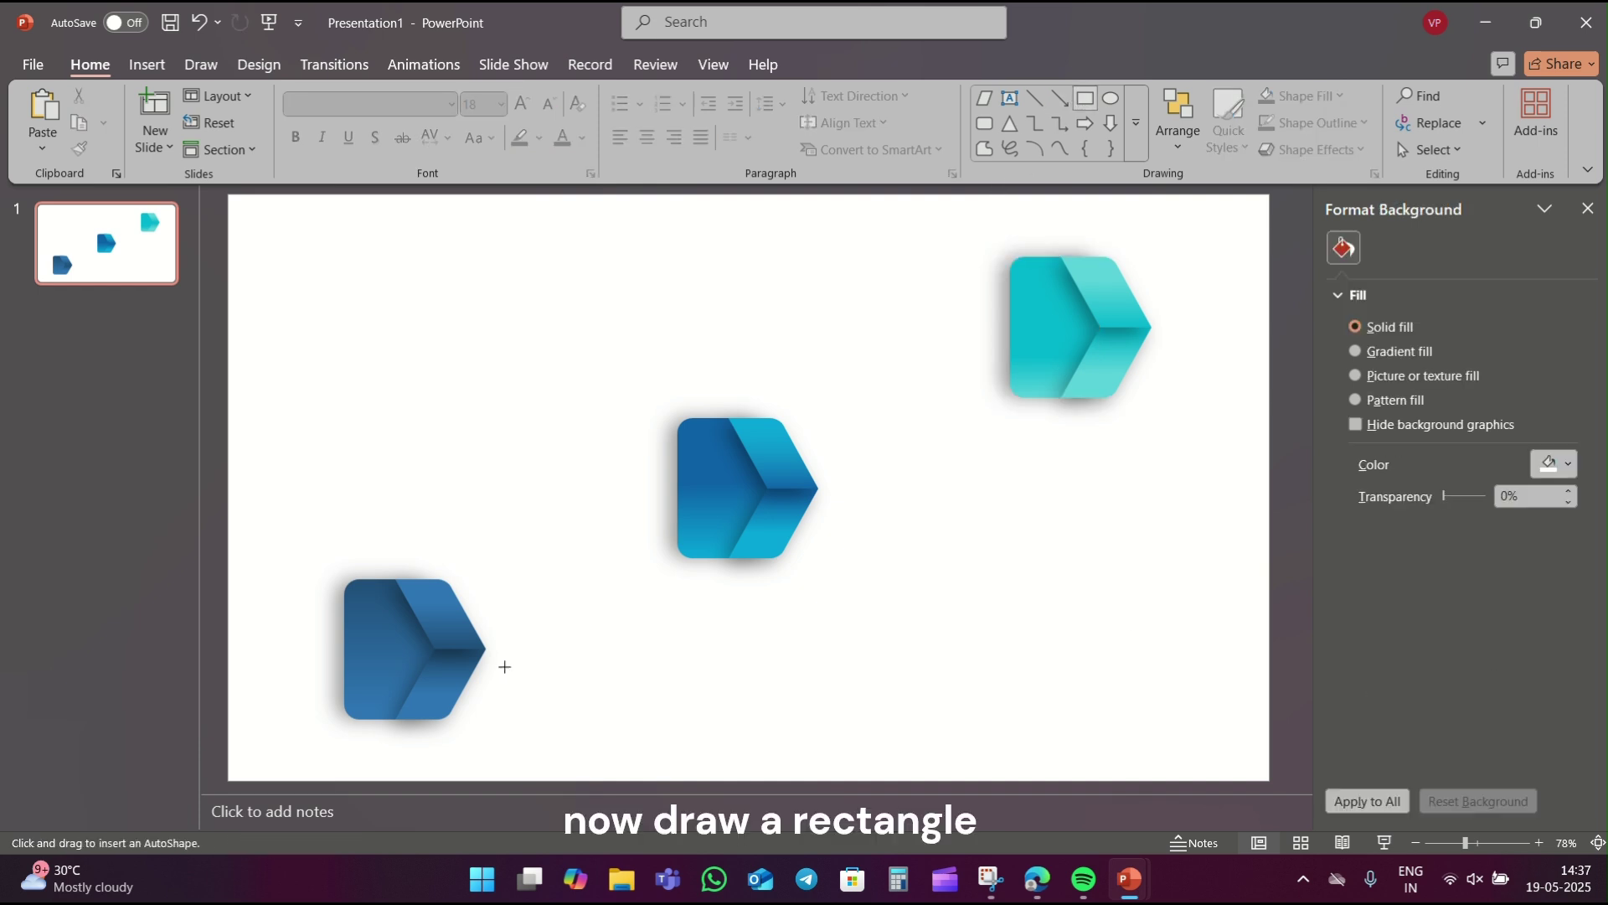
mouse_move(245, 606)
mouse_down()
mouse_move(561, 665)
mouse_move(605, 699)
mouse_up()
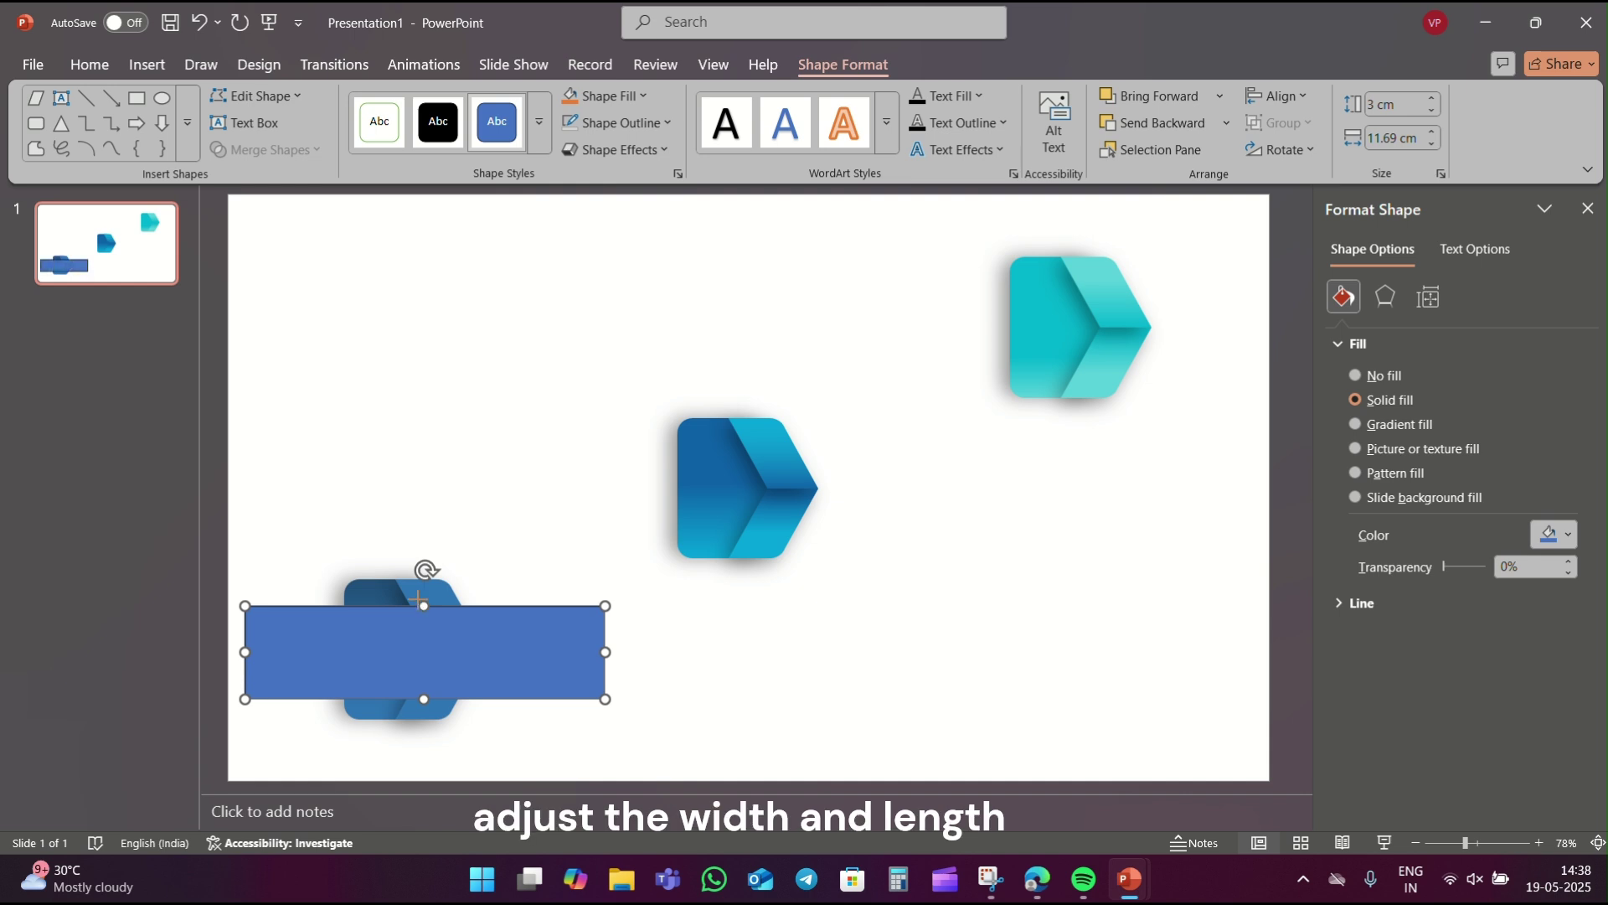
drag(419, 598, 420, 606)
drag(426, 698, 426, 693)
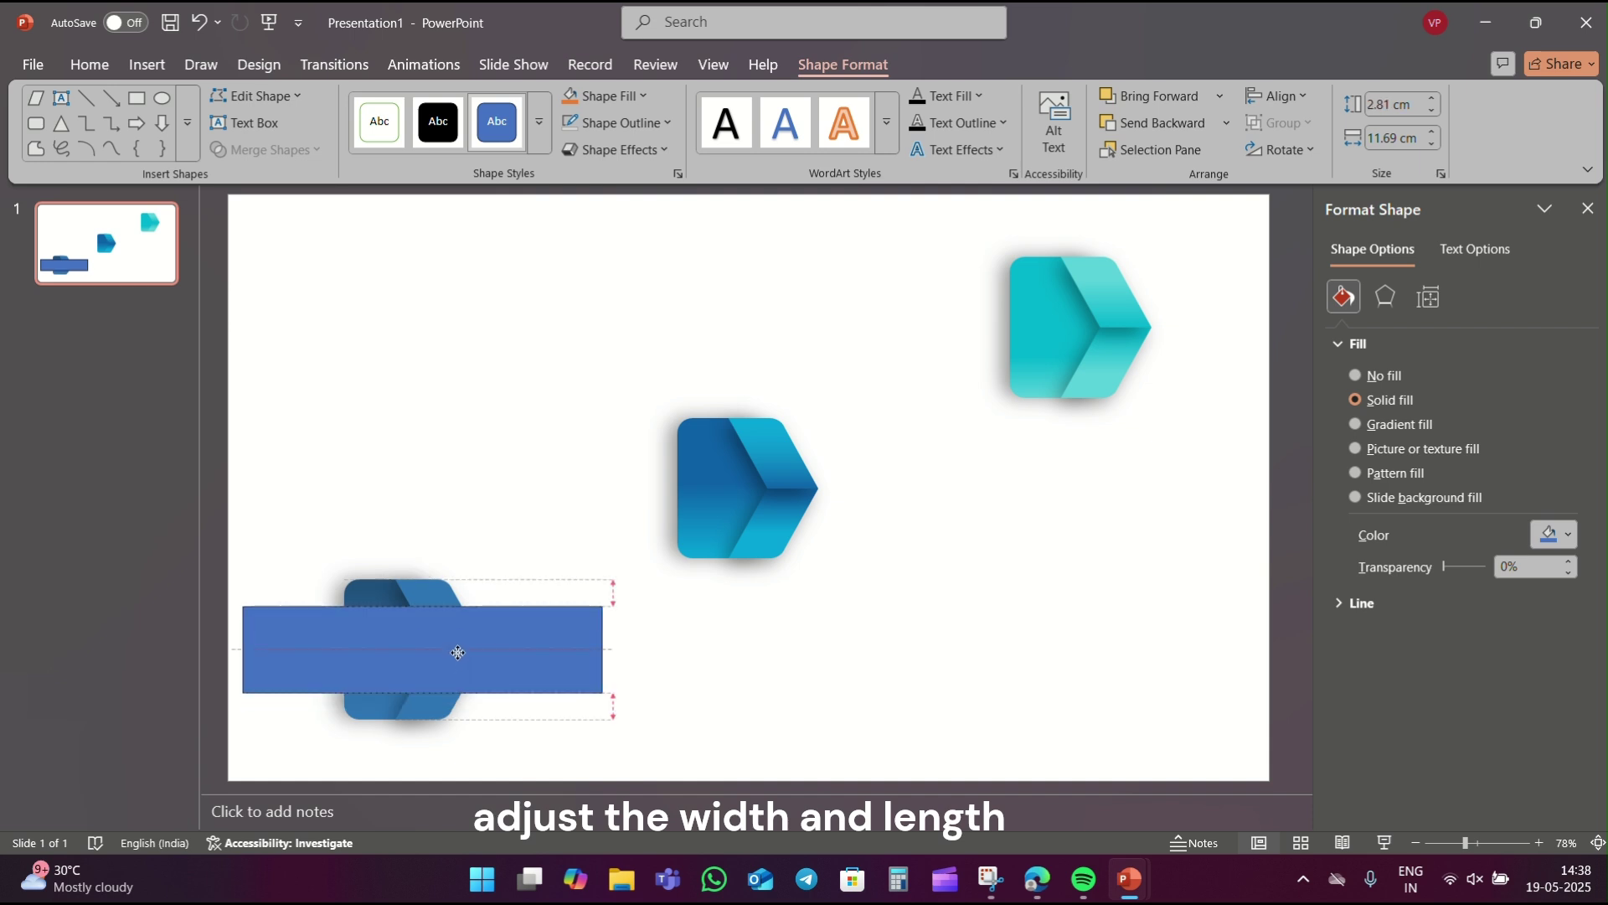
drag(243, 649, 228, 649)
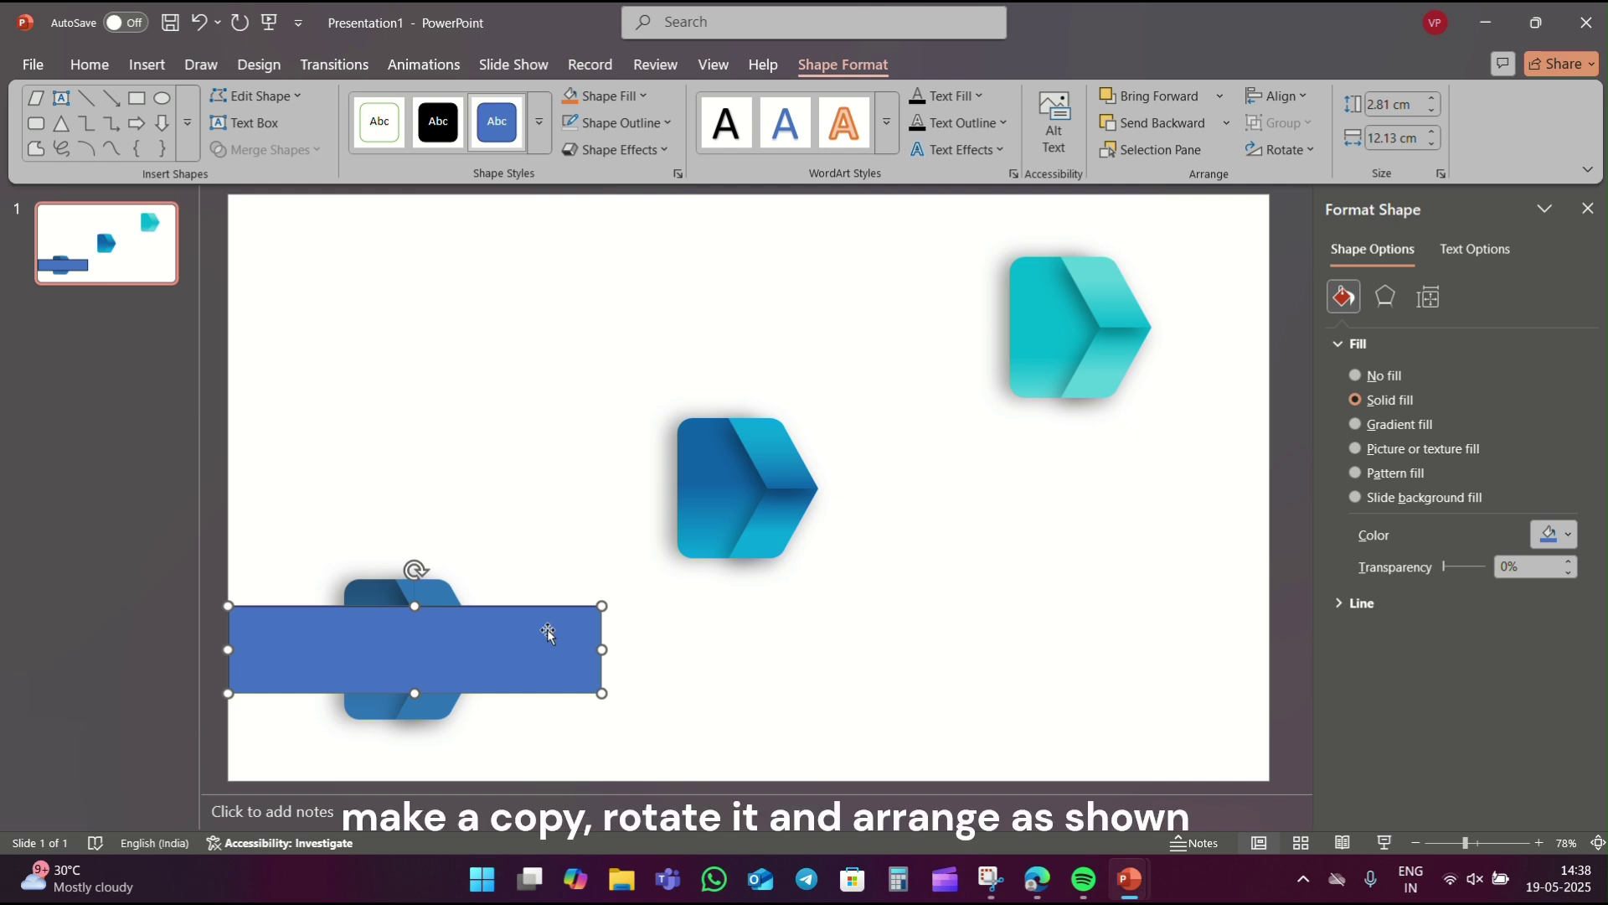
Copy the bar, rotate it vertical and shorten it to 7.81 cm as an L-shaped riser
drag(552, 636, 650, 614)
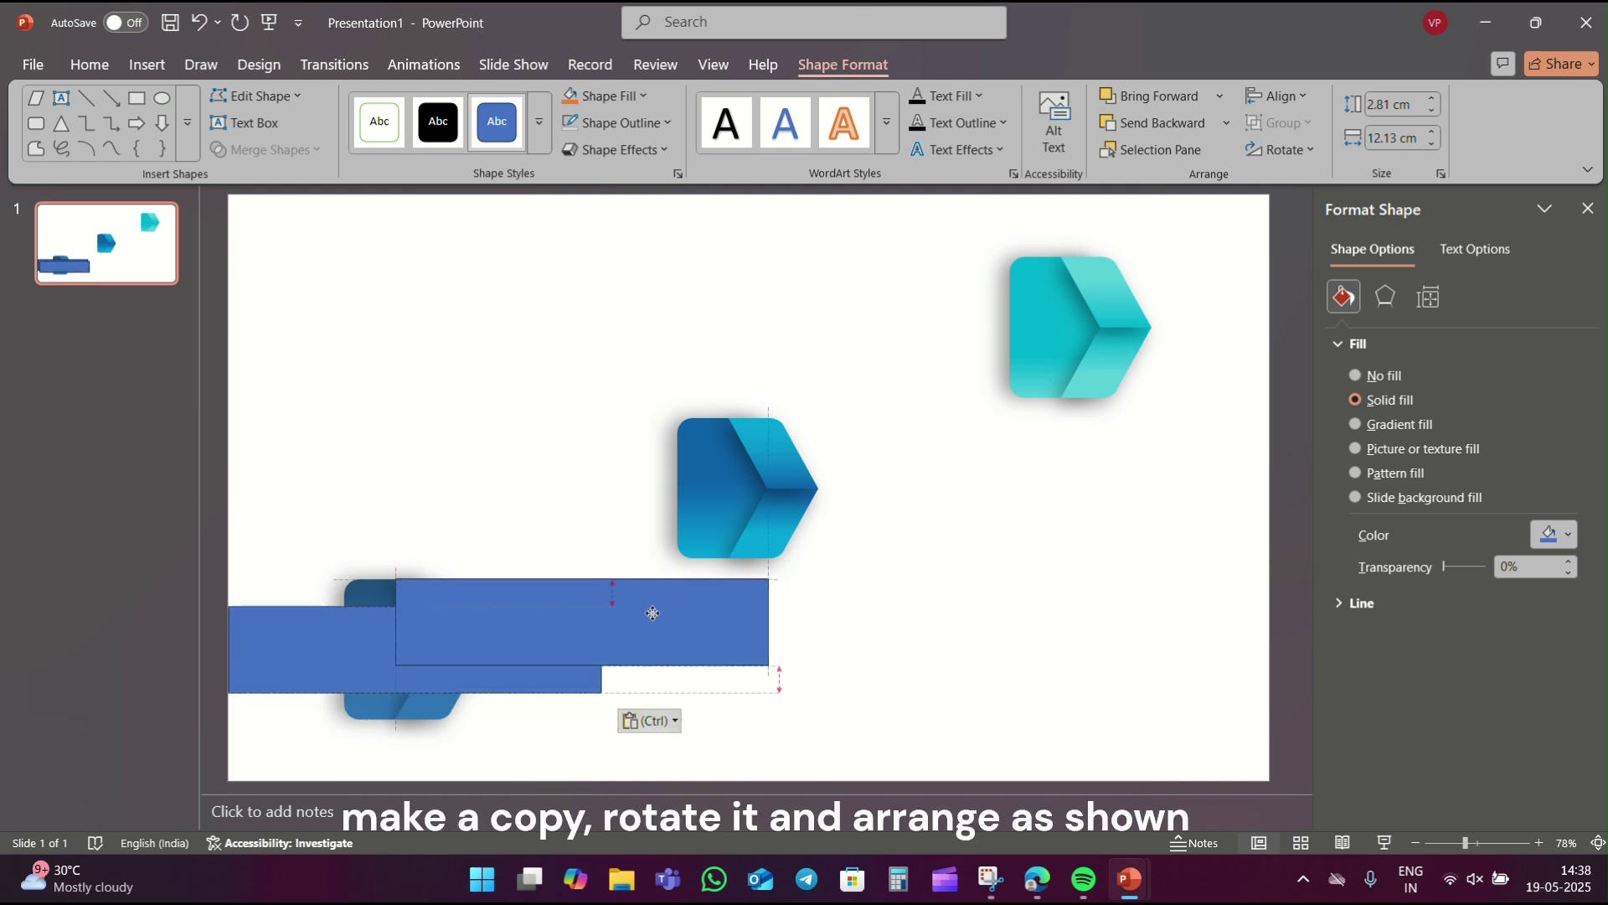
drag(584, 542, 481, 593)
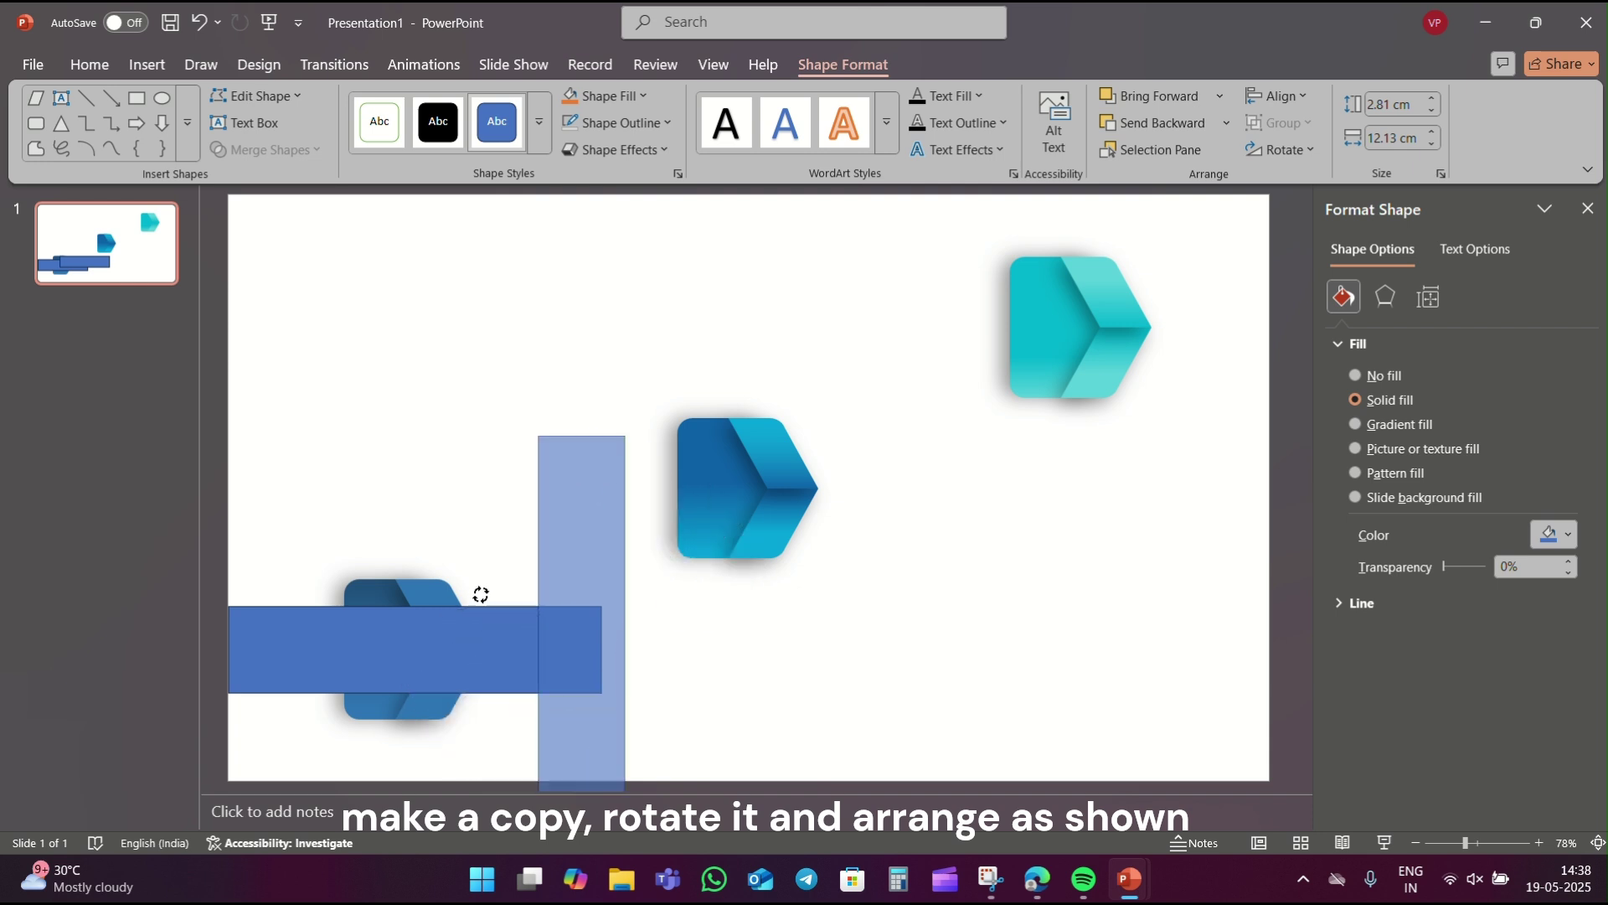
drag(586, 625, 578, 521)
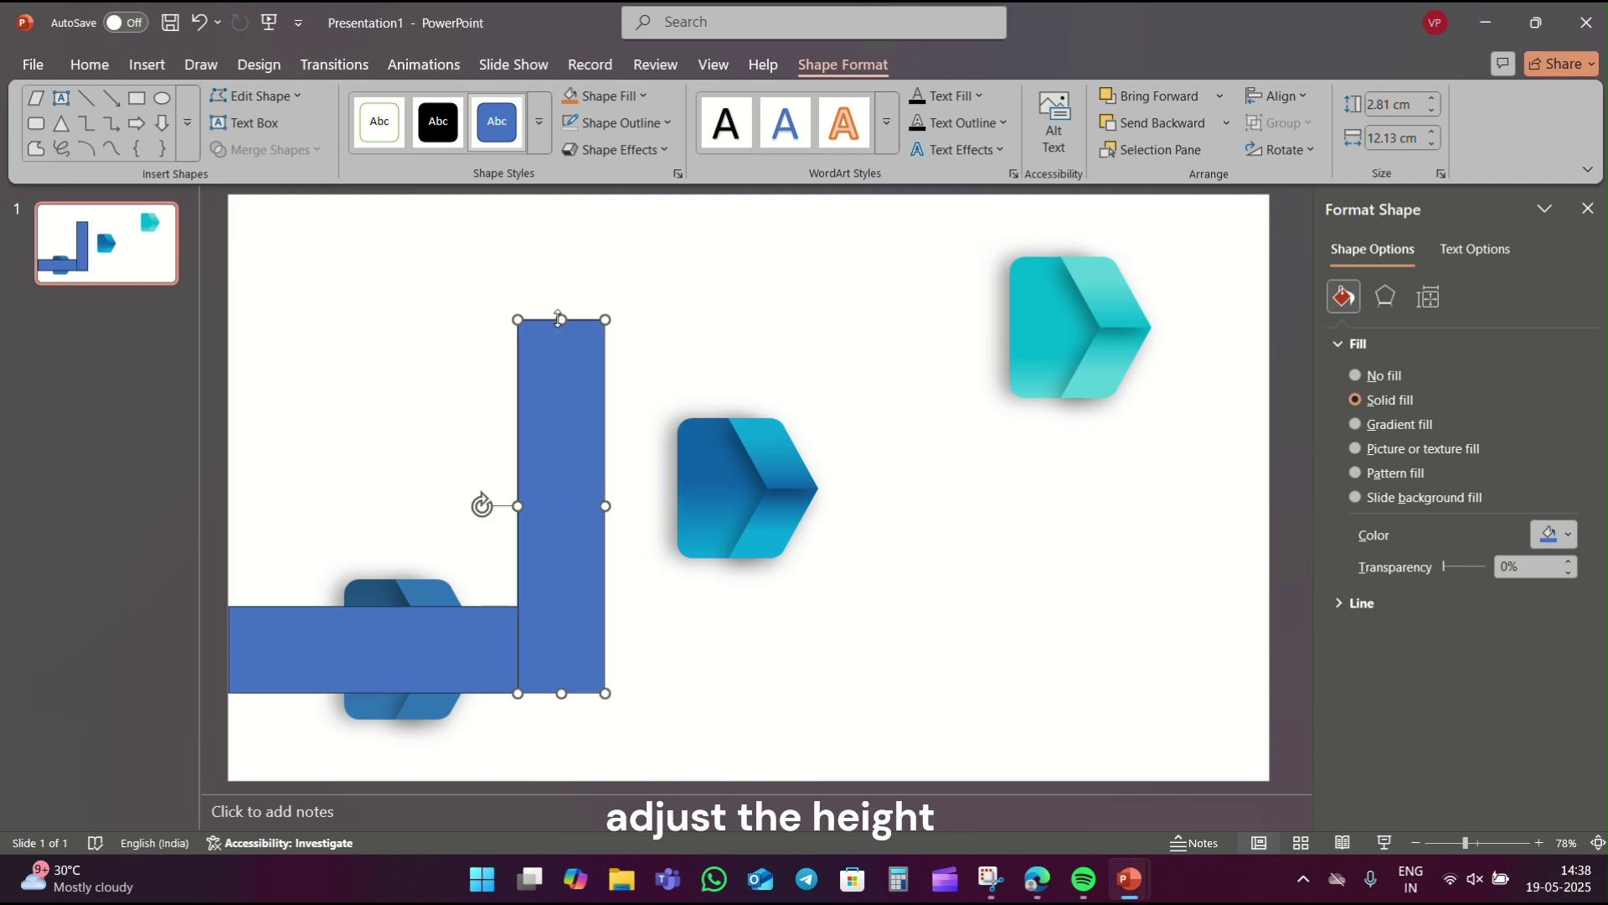
drag(560, 320, 559, 453)
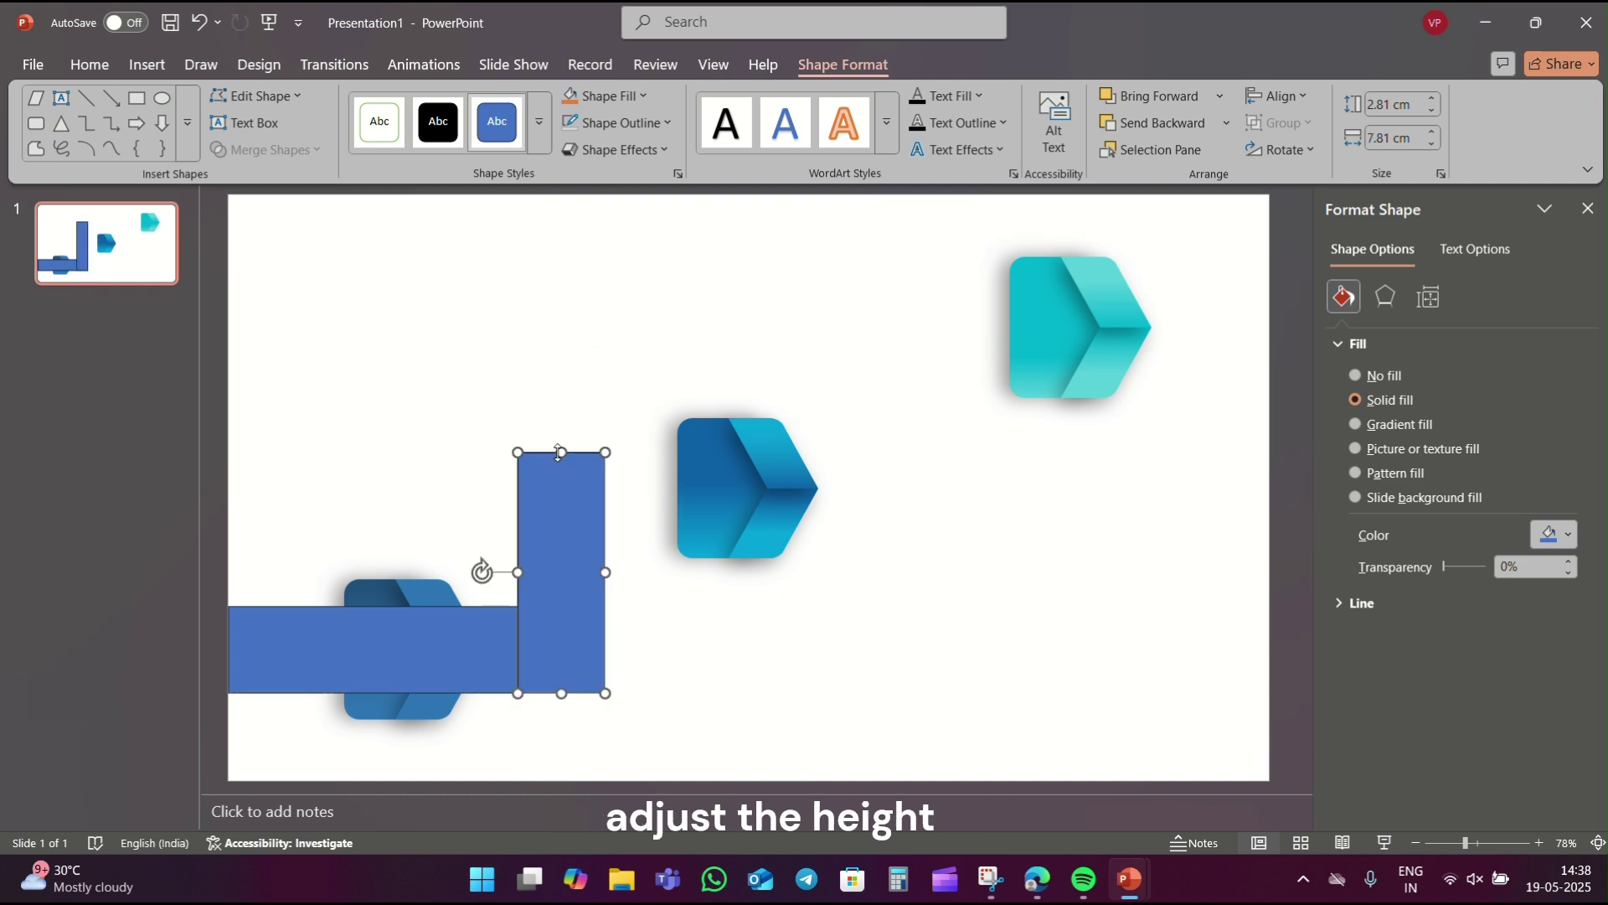
Duplicate the riser into a horizontal bar spanning past the middle chevron
key(ctrl+c)
key(ctrl+v)
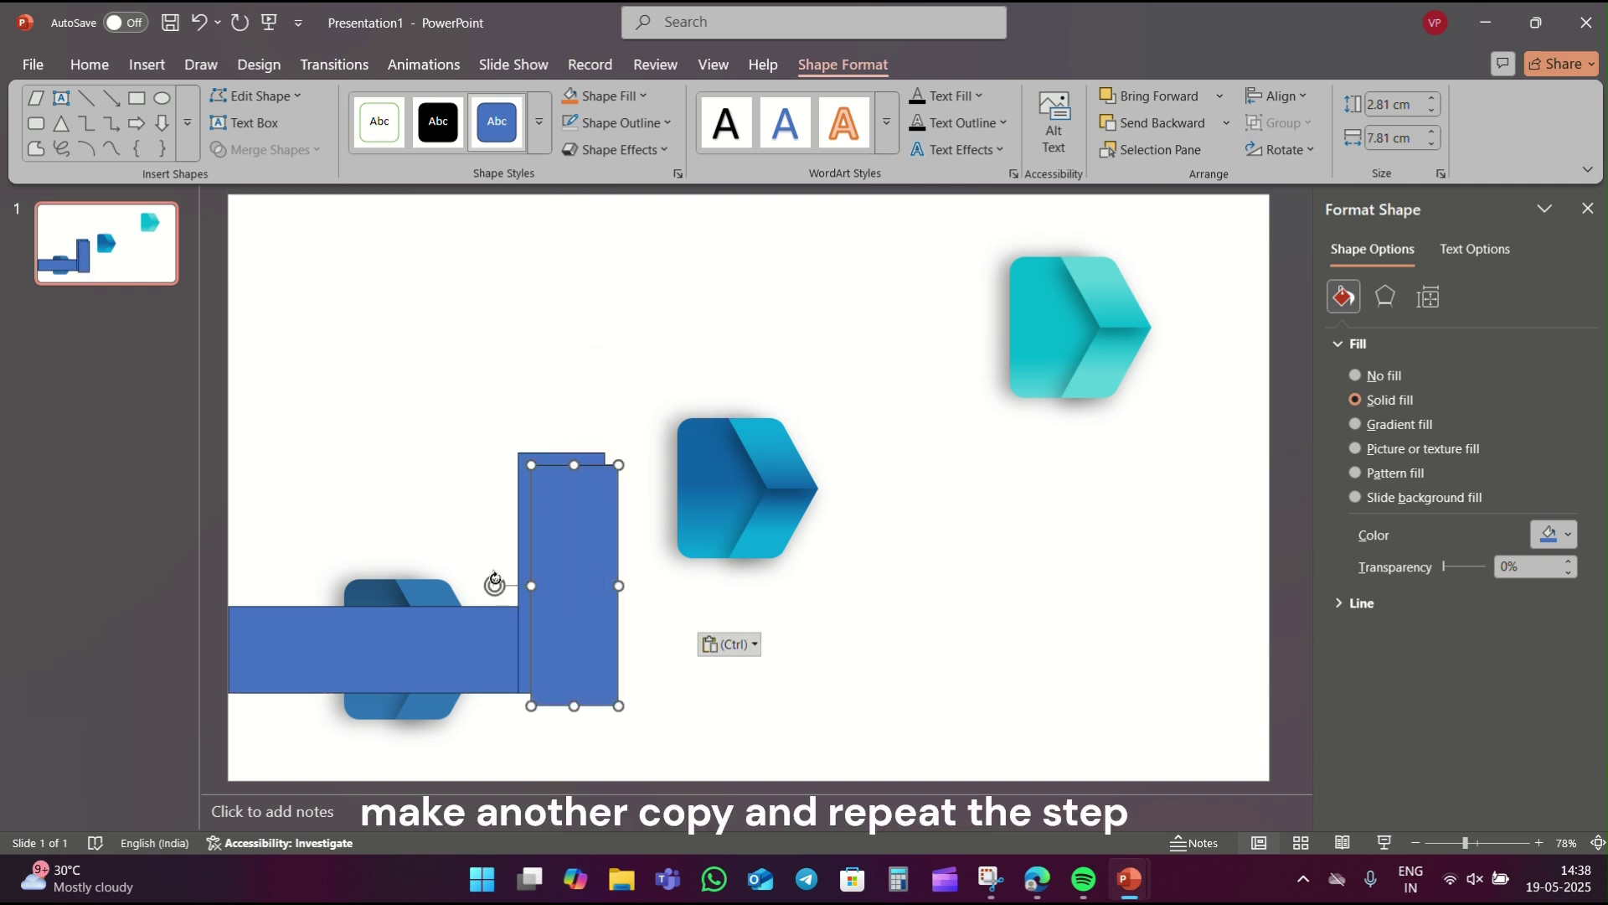
mouse_move(495, 578)
mouse_down()
mouse_move(626, 544)
mouse_move(666, 479)
mouse_up()
drag(558, 489, 517, 480)
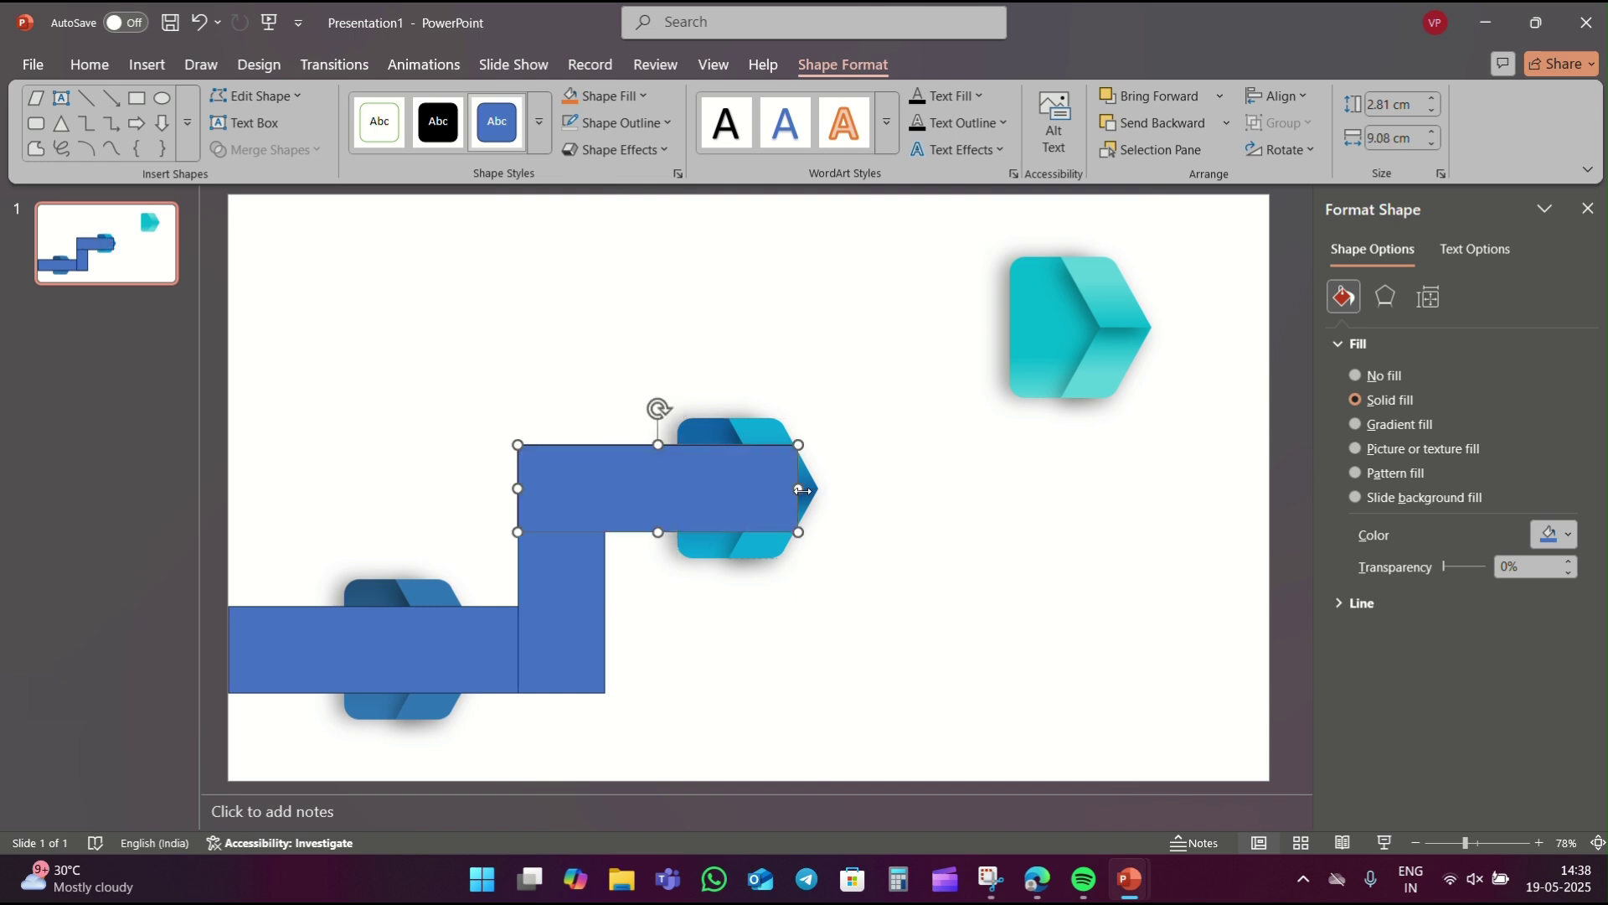
drag(802, 494, 925, 489)
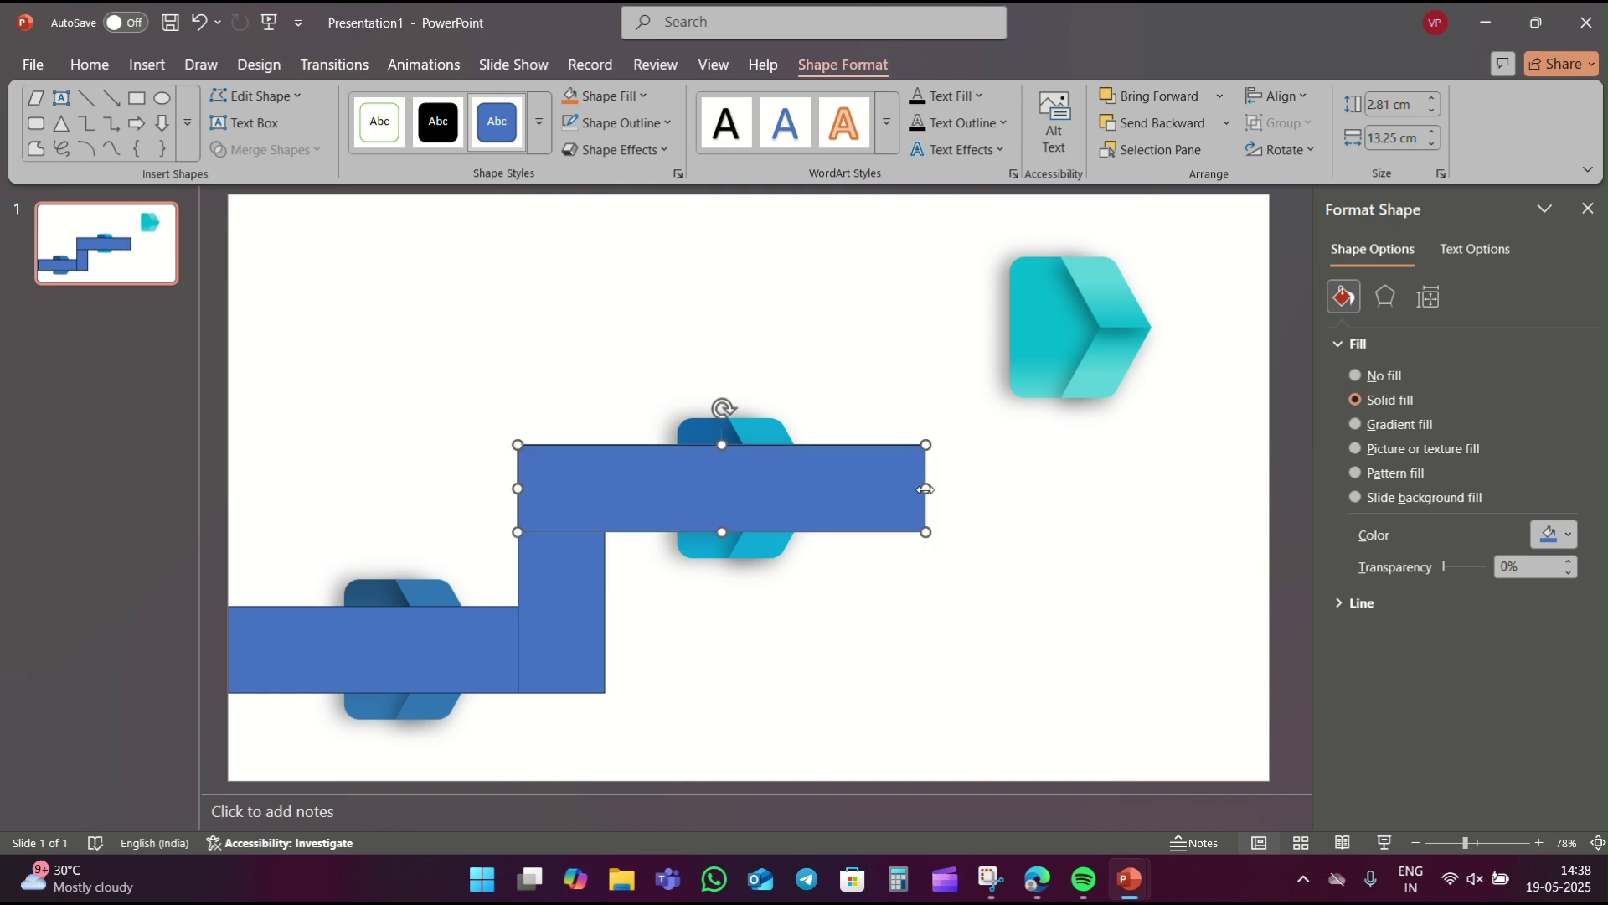
Copy the vertical riser up between the middle and top steps
click(575, 579)
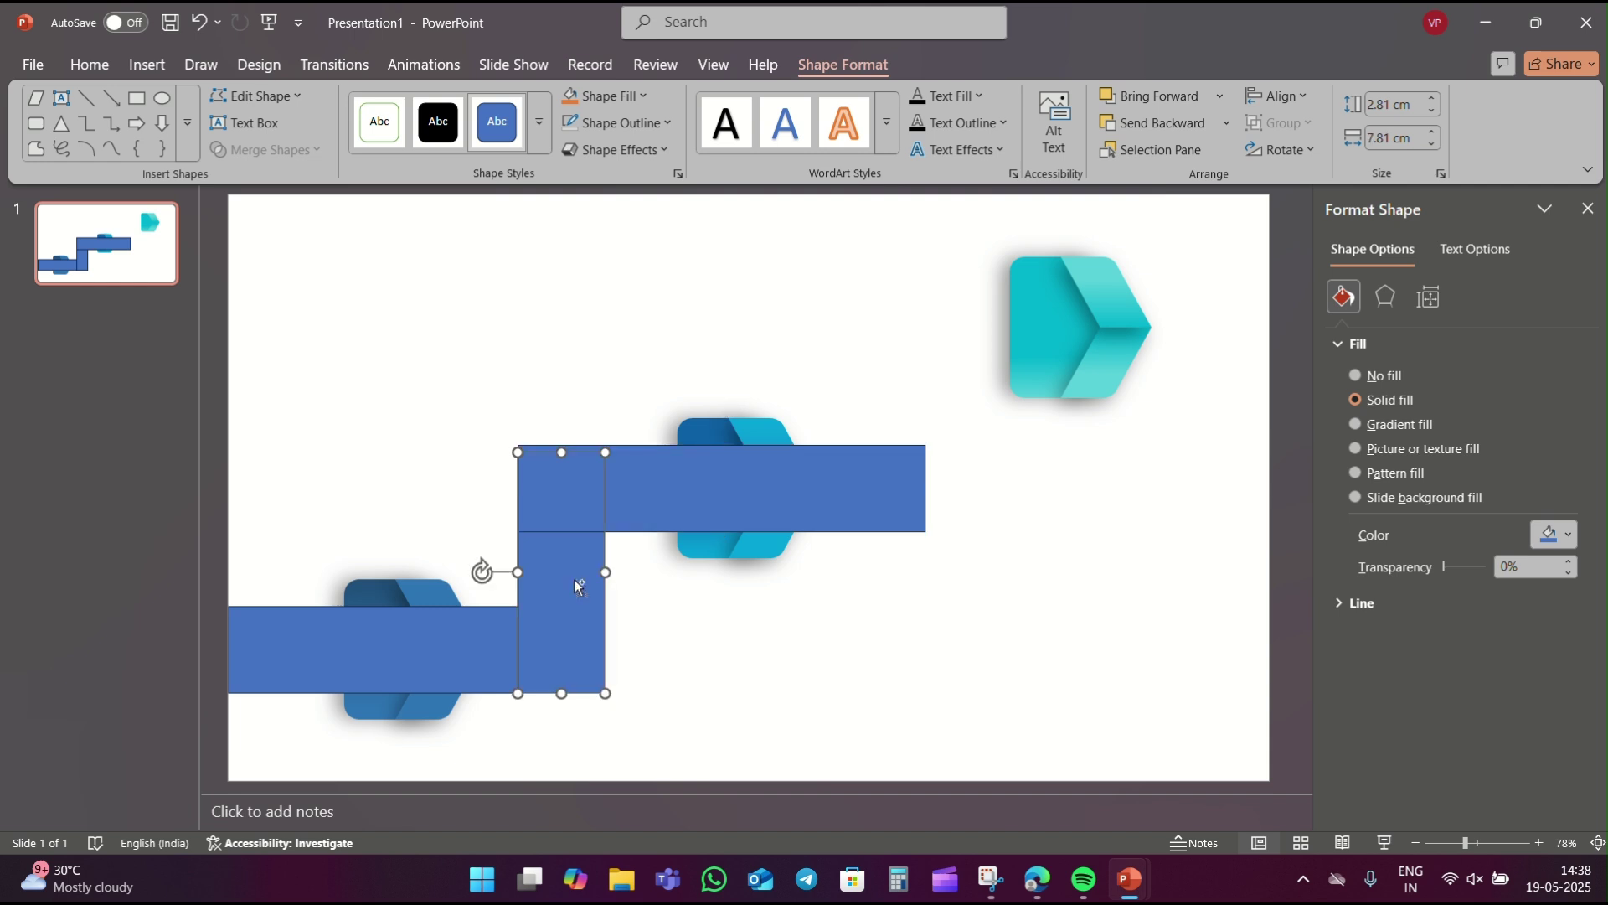
key(ctrl+c)
key(ctrl+v)
drag(574, 579, 902, 430)
Copy the horizontal bar over the top teal arrow and stretch it to the slide's right edge
click(751, 470)
key(ctrl+c)
key(ctrl+v)
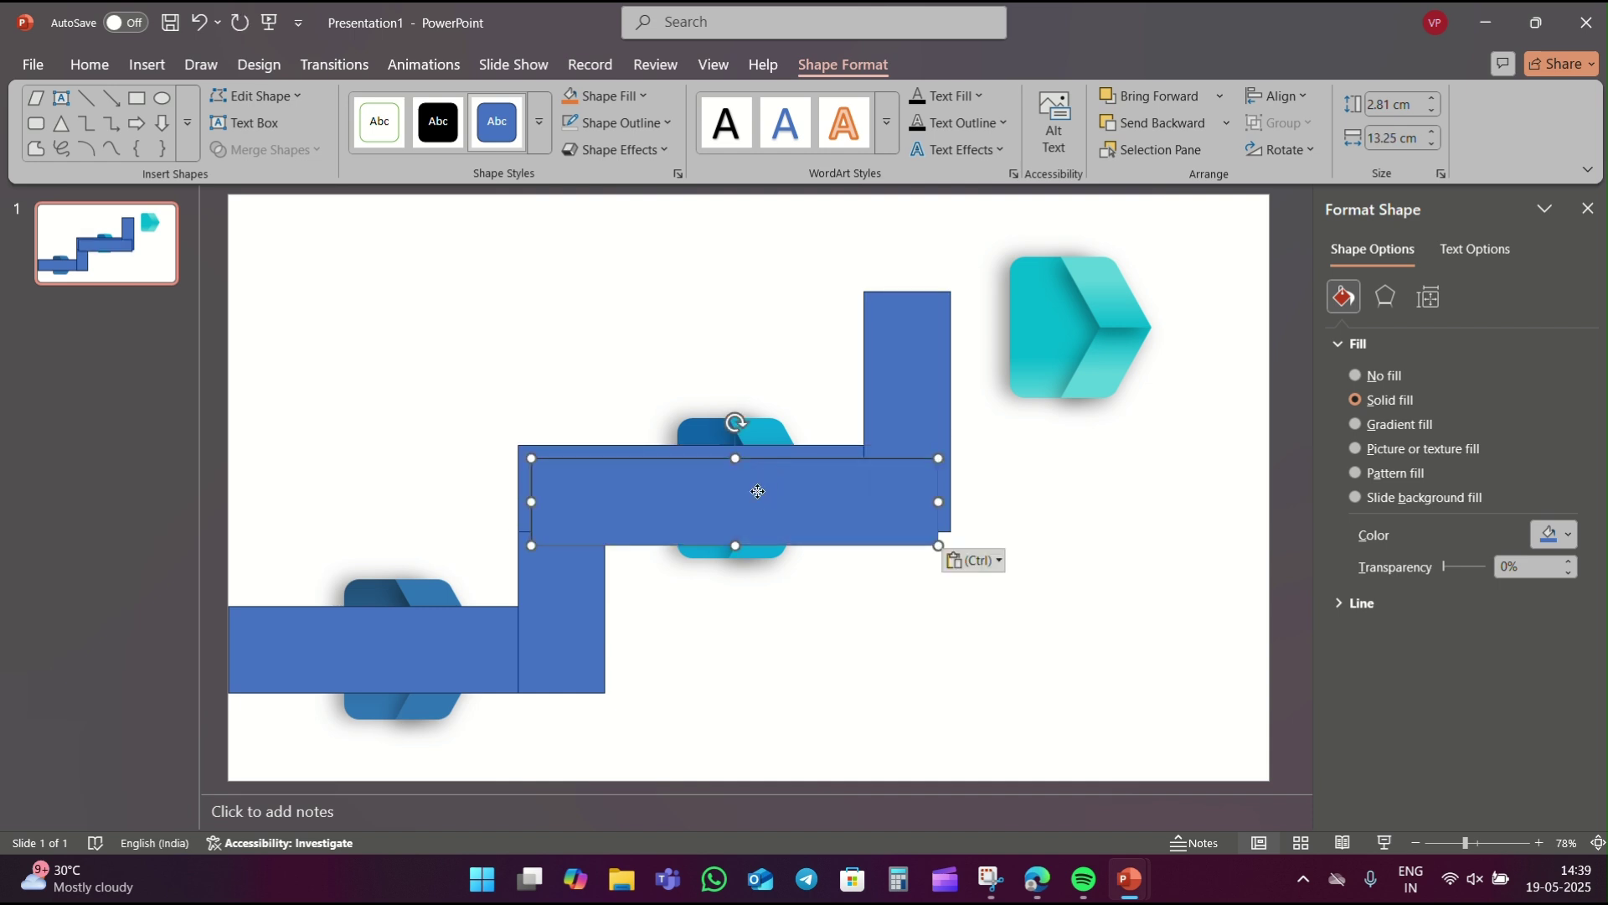
drag(755, 477, 1073, 318)
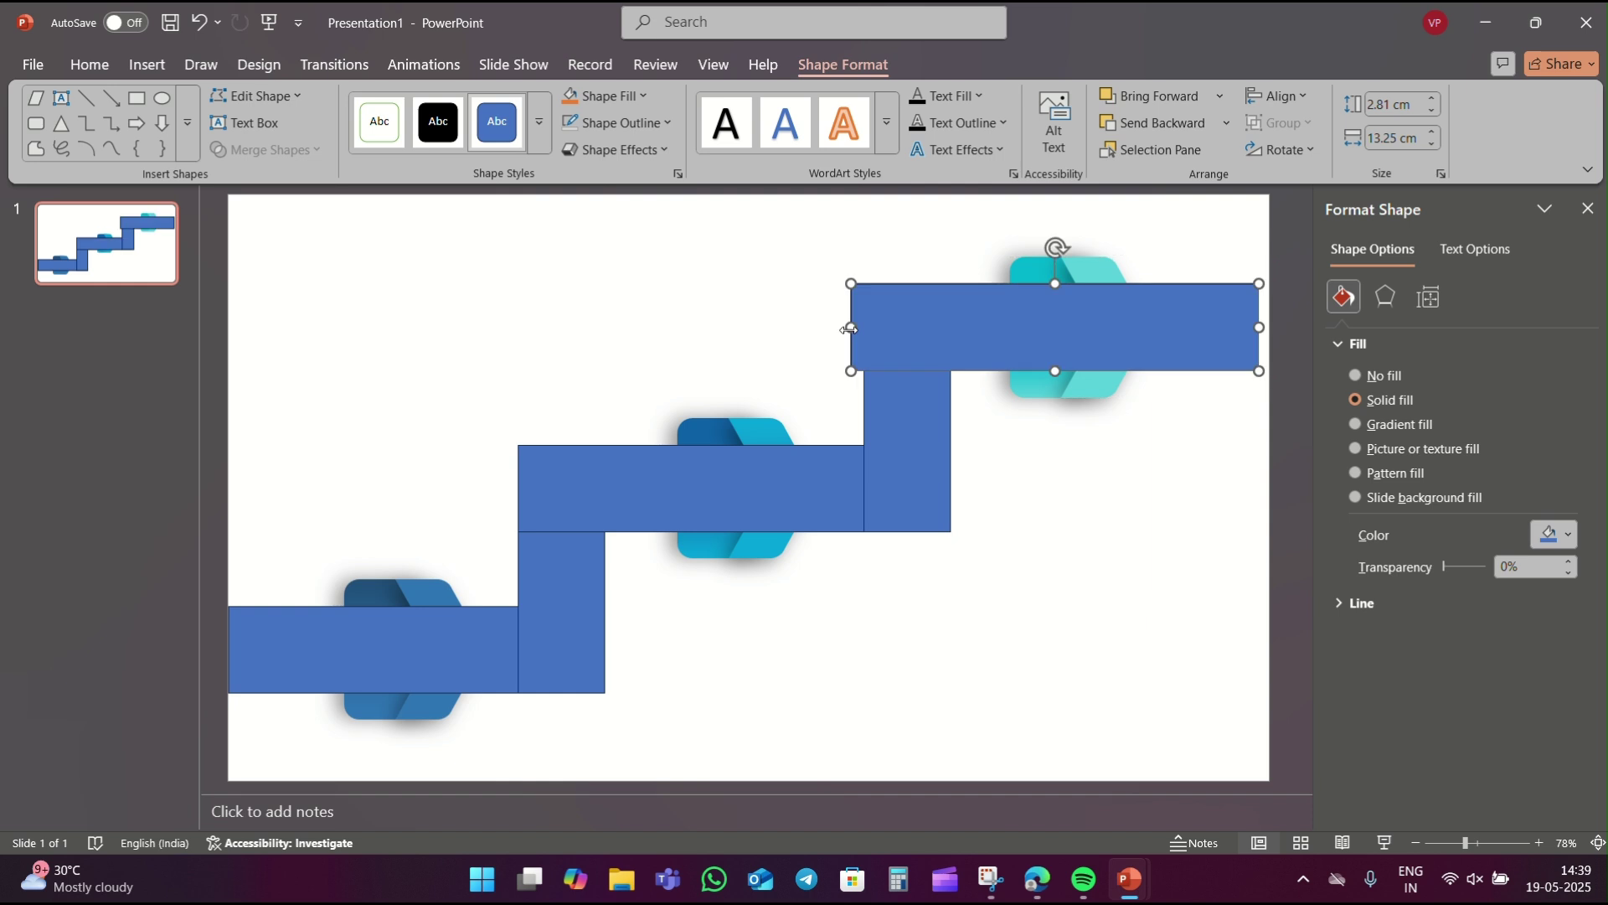
drag(853, 328, 864, 326)
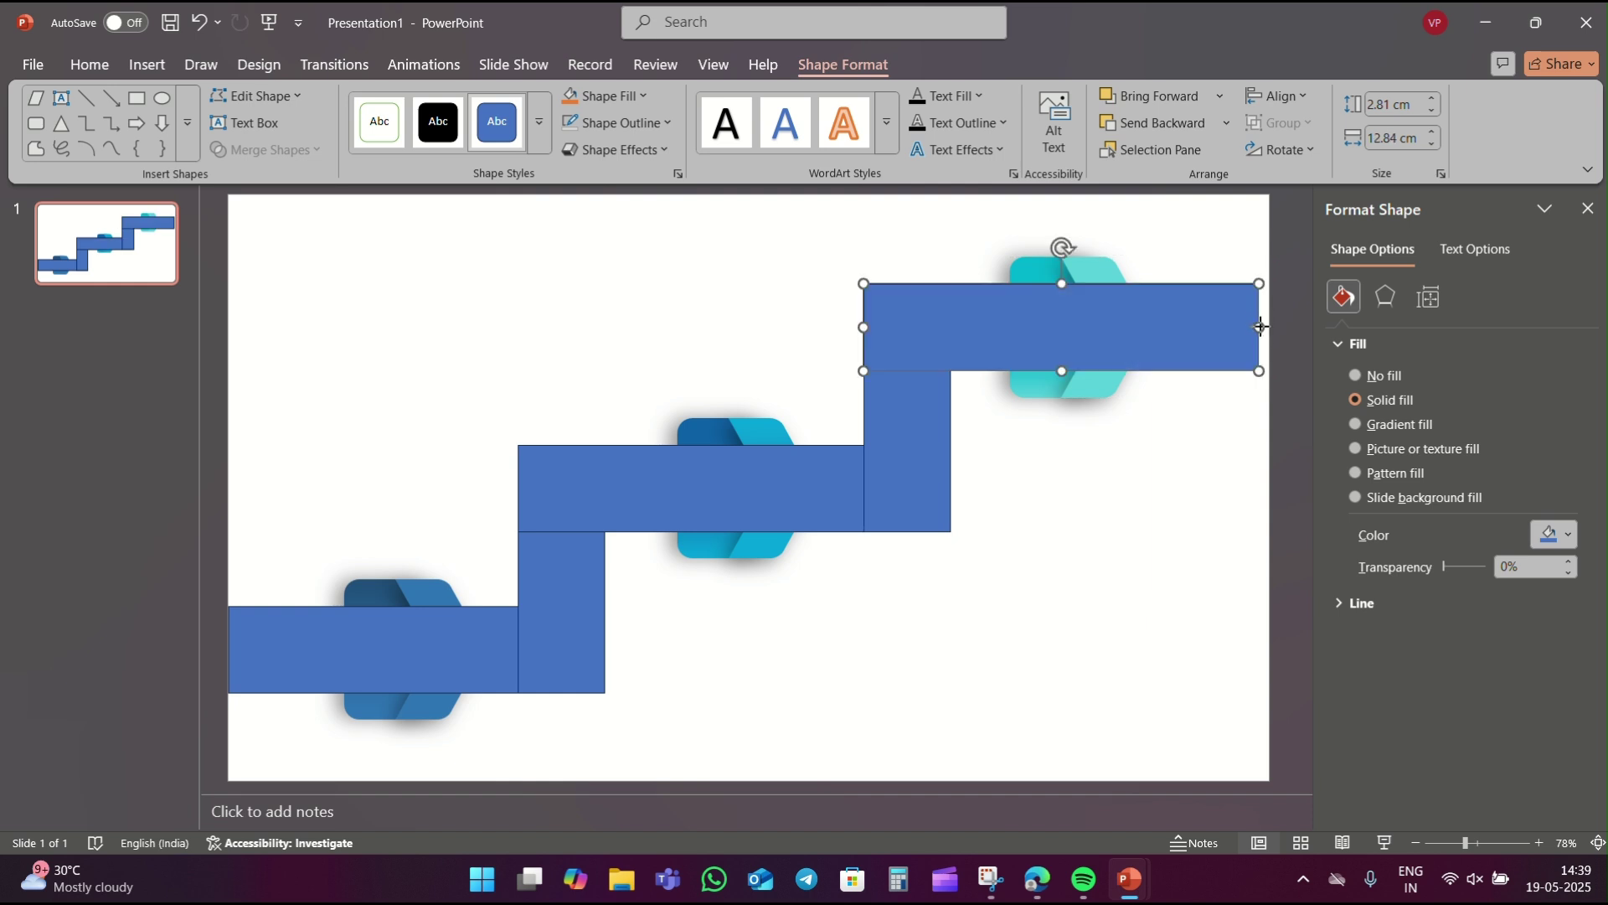
drag(1260, 327, 1270, 326)
drag(1066, 284, 1064, 291)
click(1027, 513)
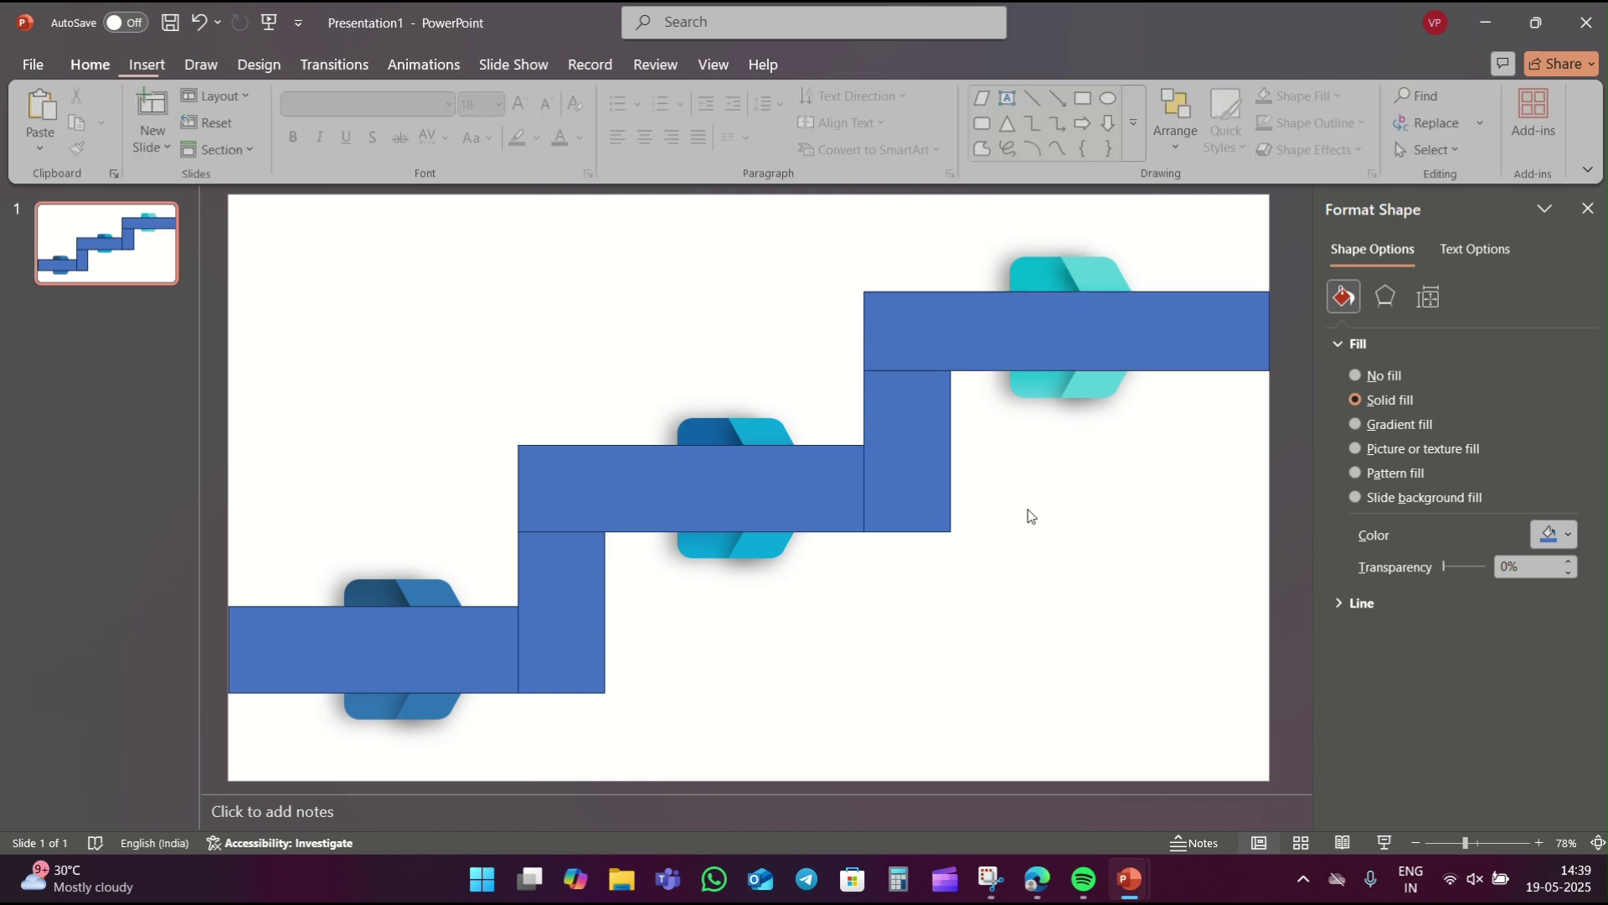
Give all five staircase rectangles No line and a white fill
click(418, 647)
shift+click(542, 609)
shift+click(674, 474)
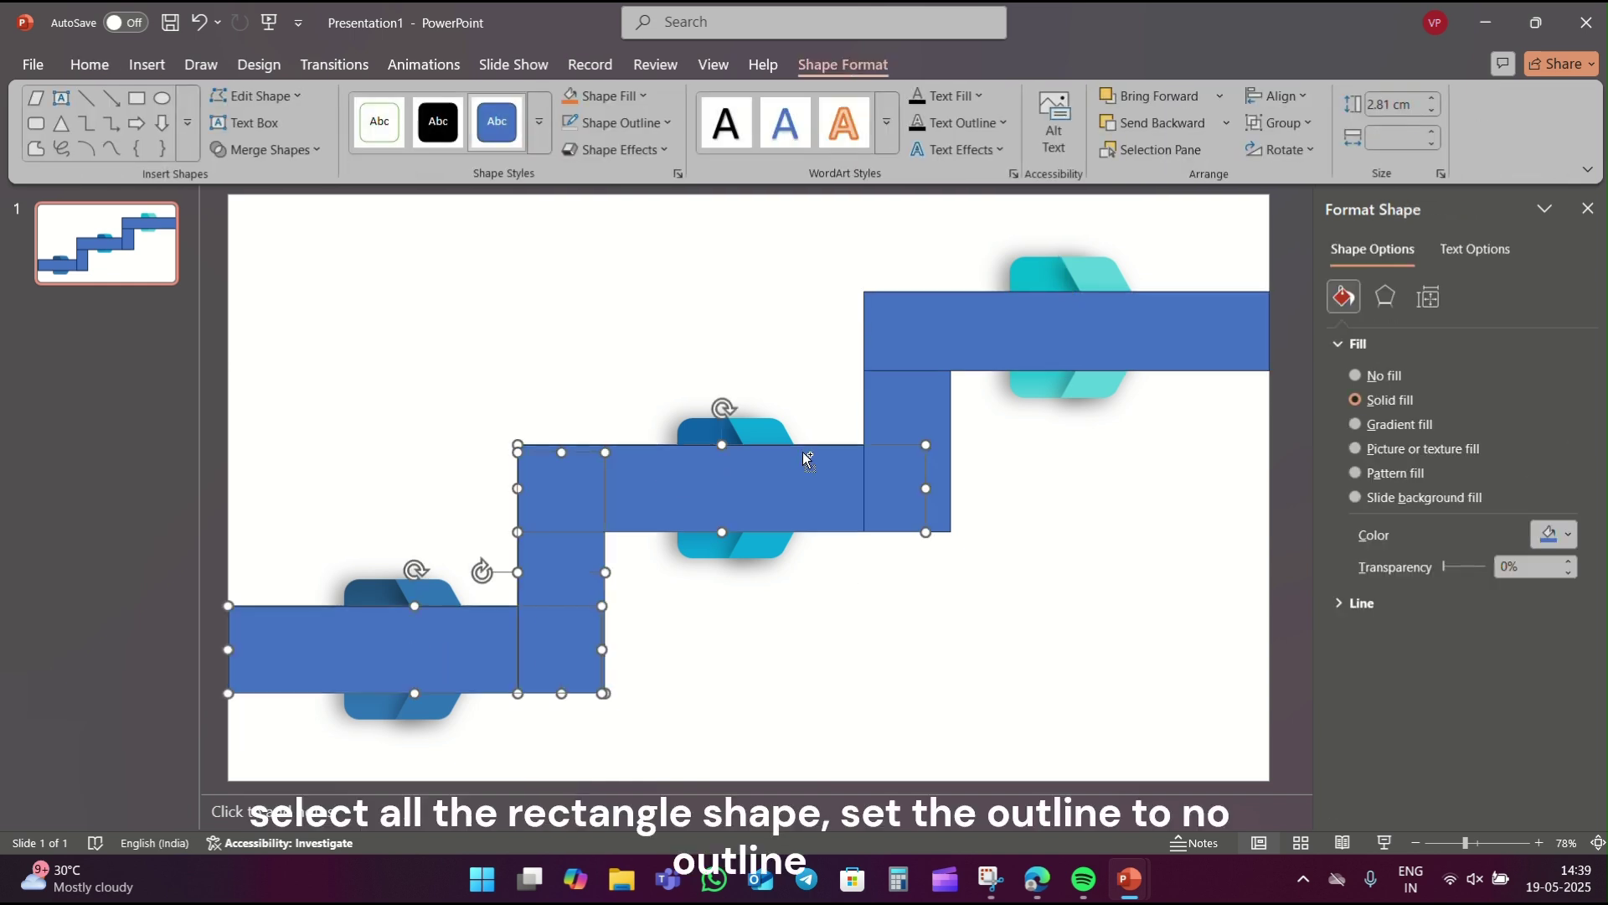
shift+click(903, 405)
shift+click(982, 320)
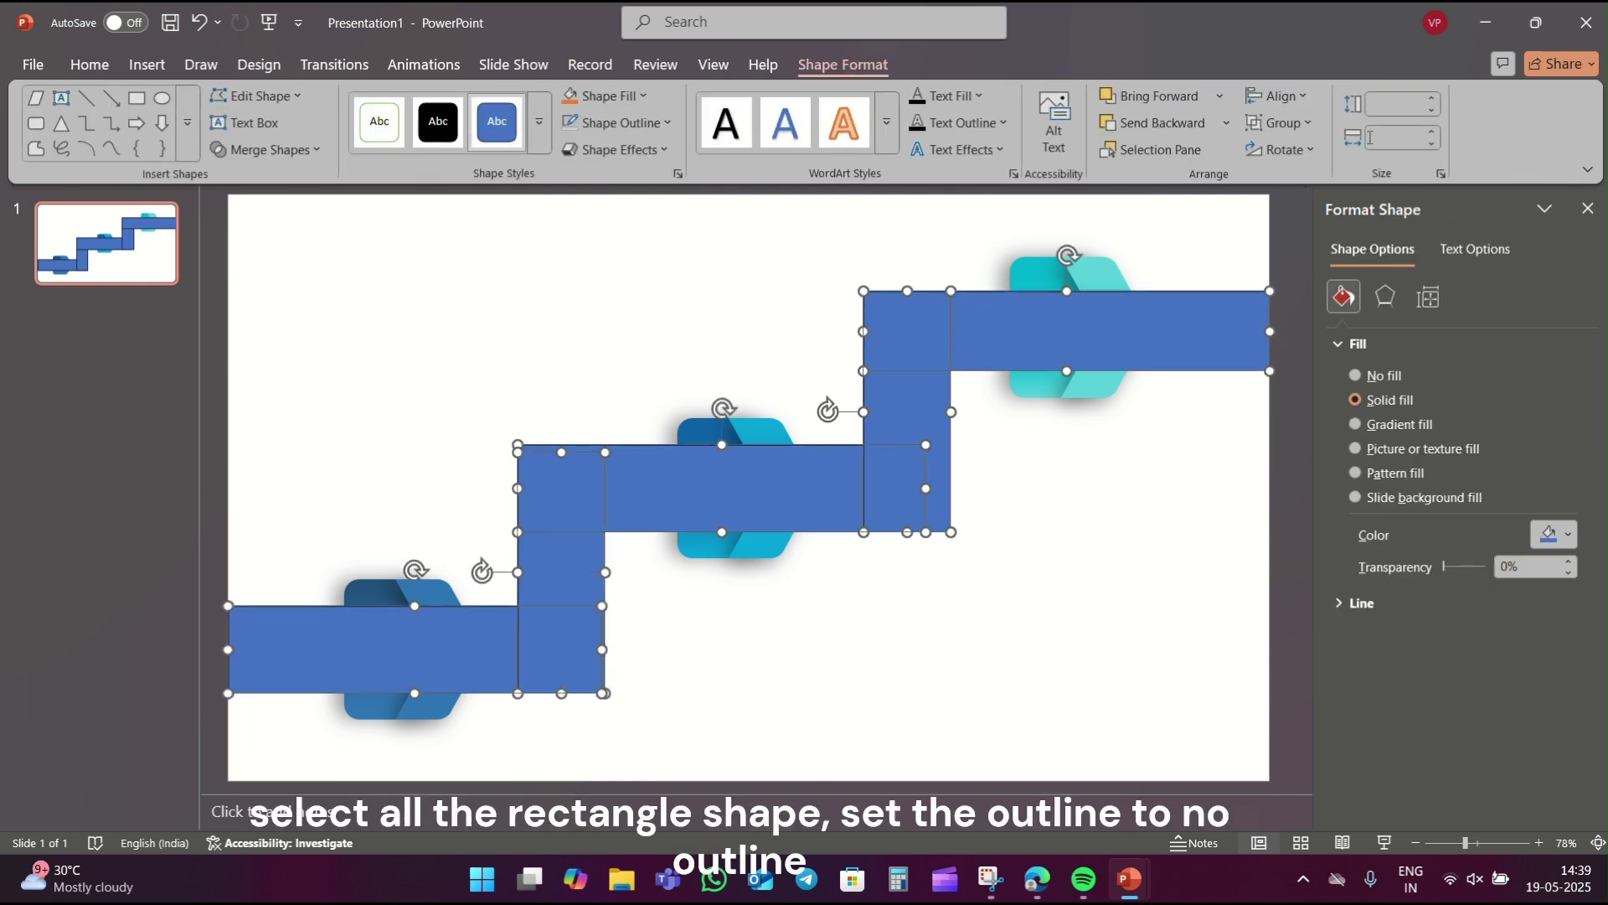
click(1362, 602)
click(1356, 635)
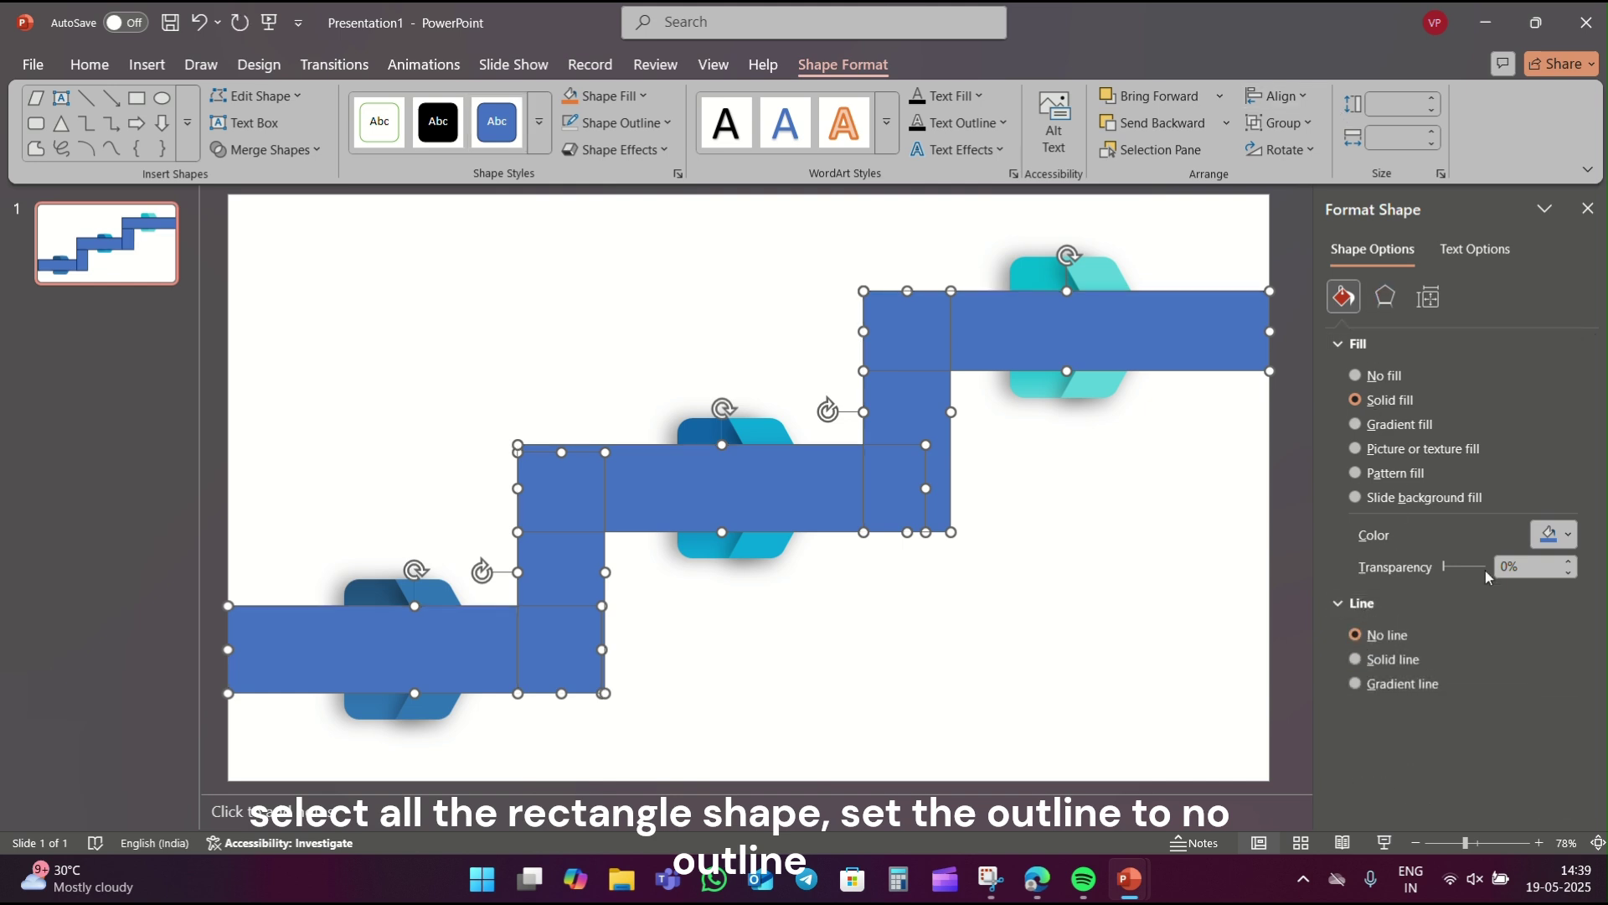
click(1557, 535)
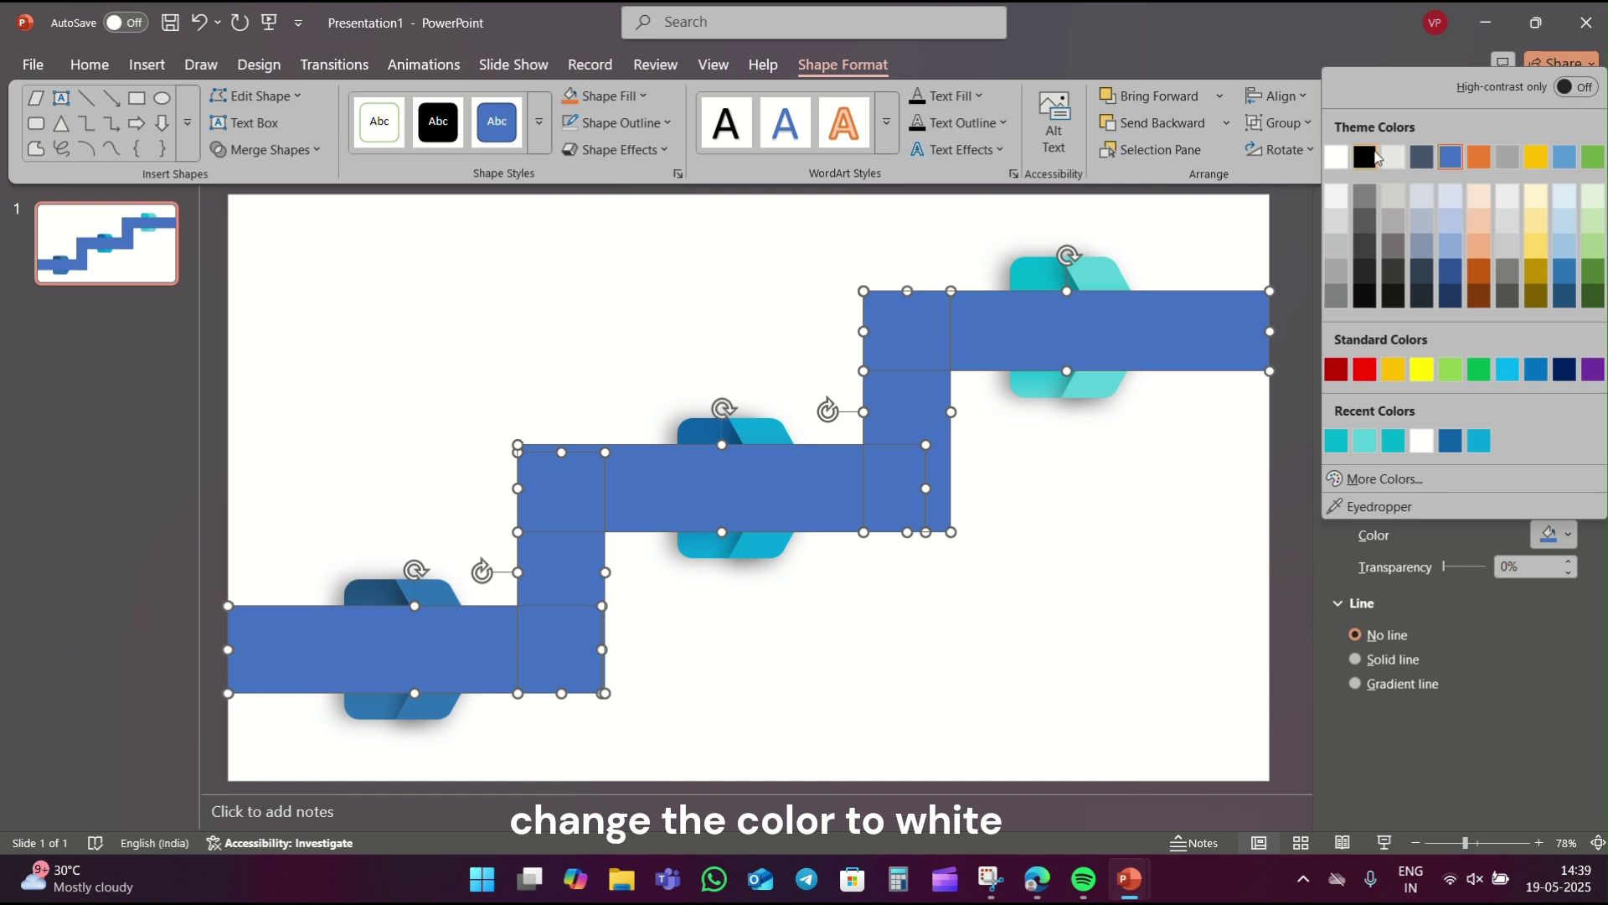
click(1338, 158)
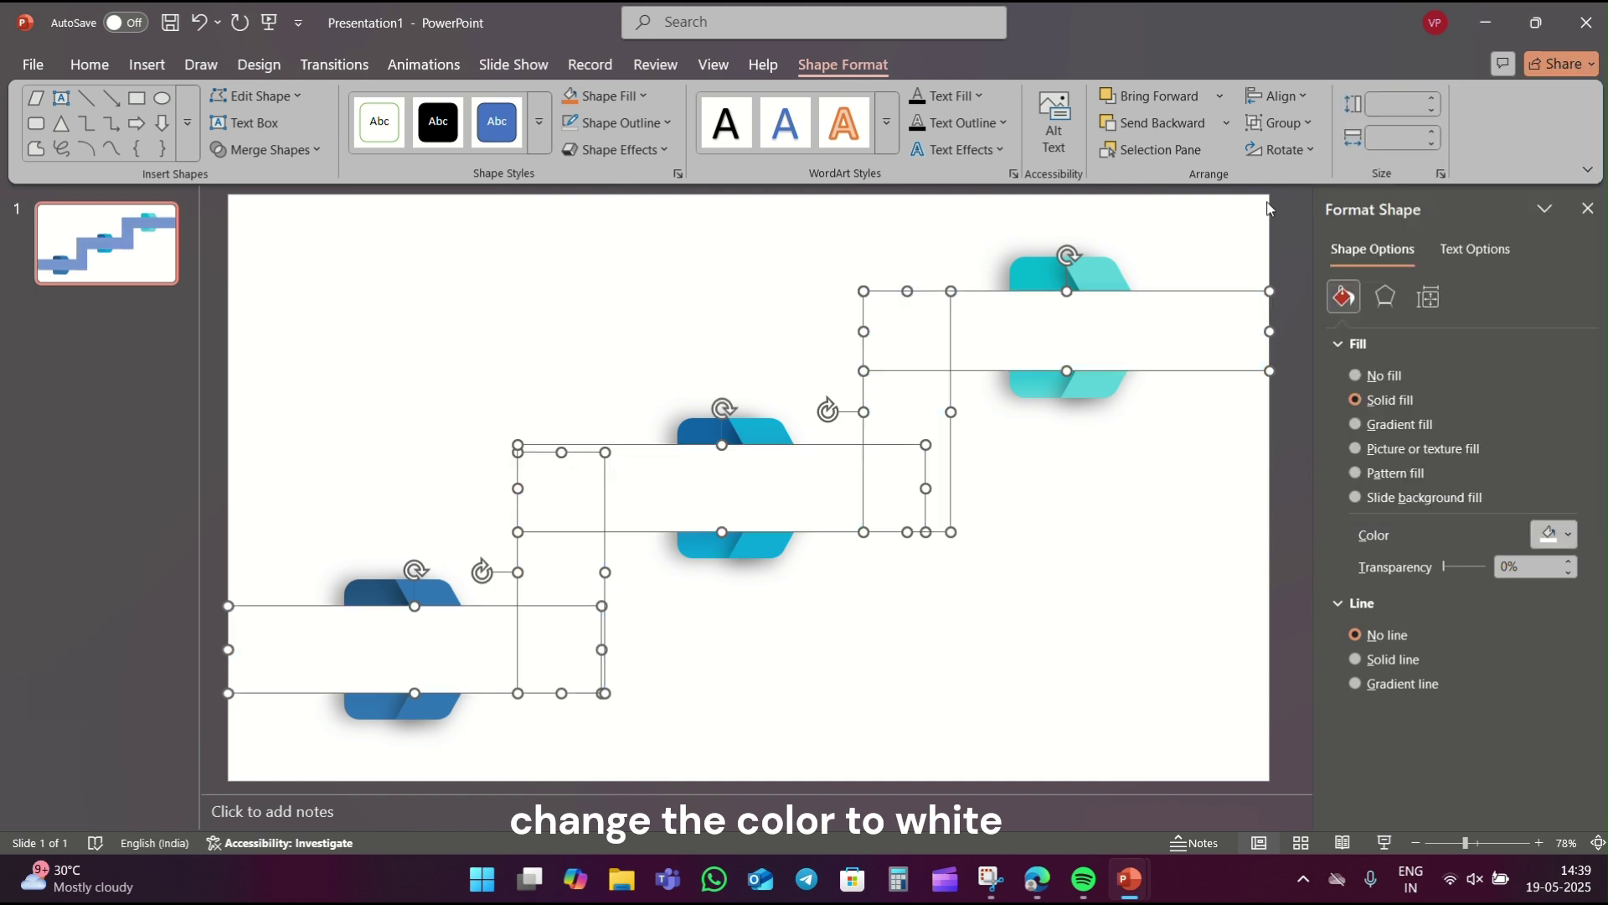
click(959, 646)
click(915, 406)
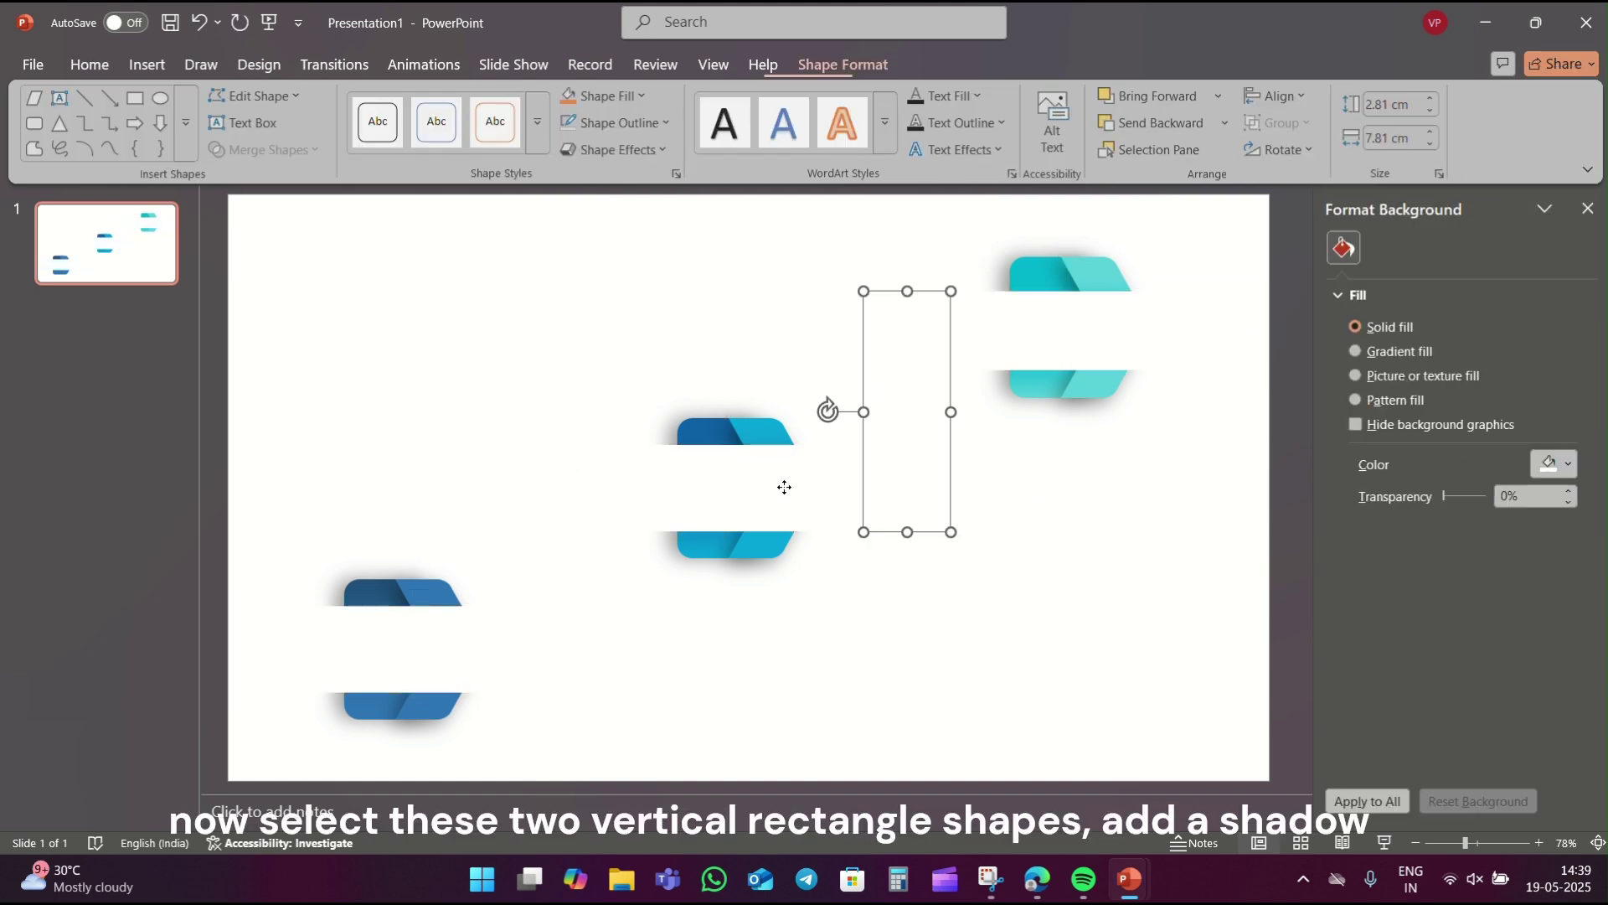
Give both vertical risers an outer shadow with blur 20 and distance 8
shift+click(559, 587)
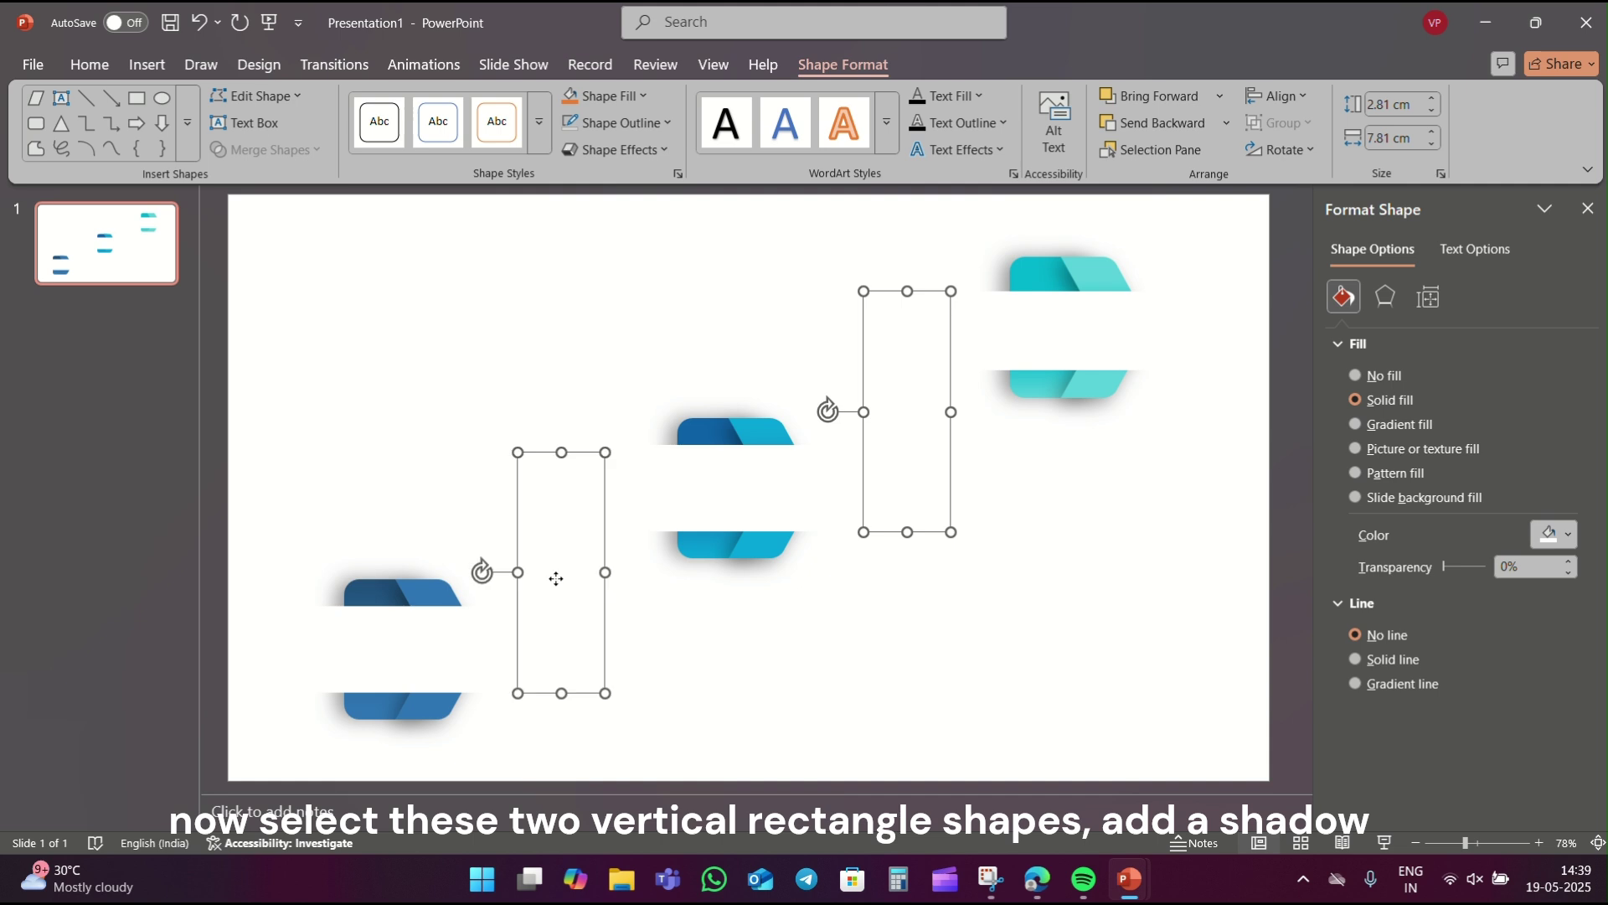
click(1386, 296)
click(1551, 377)
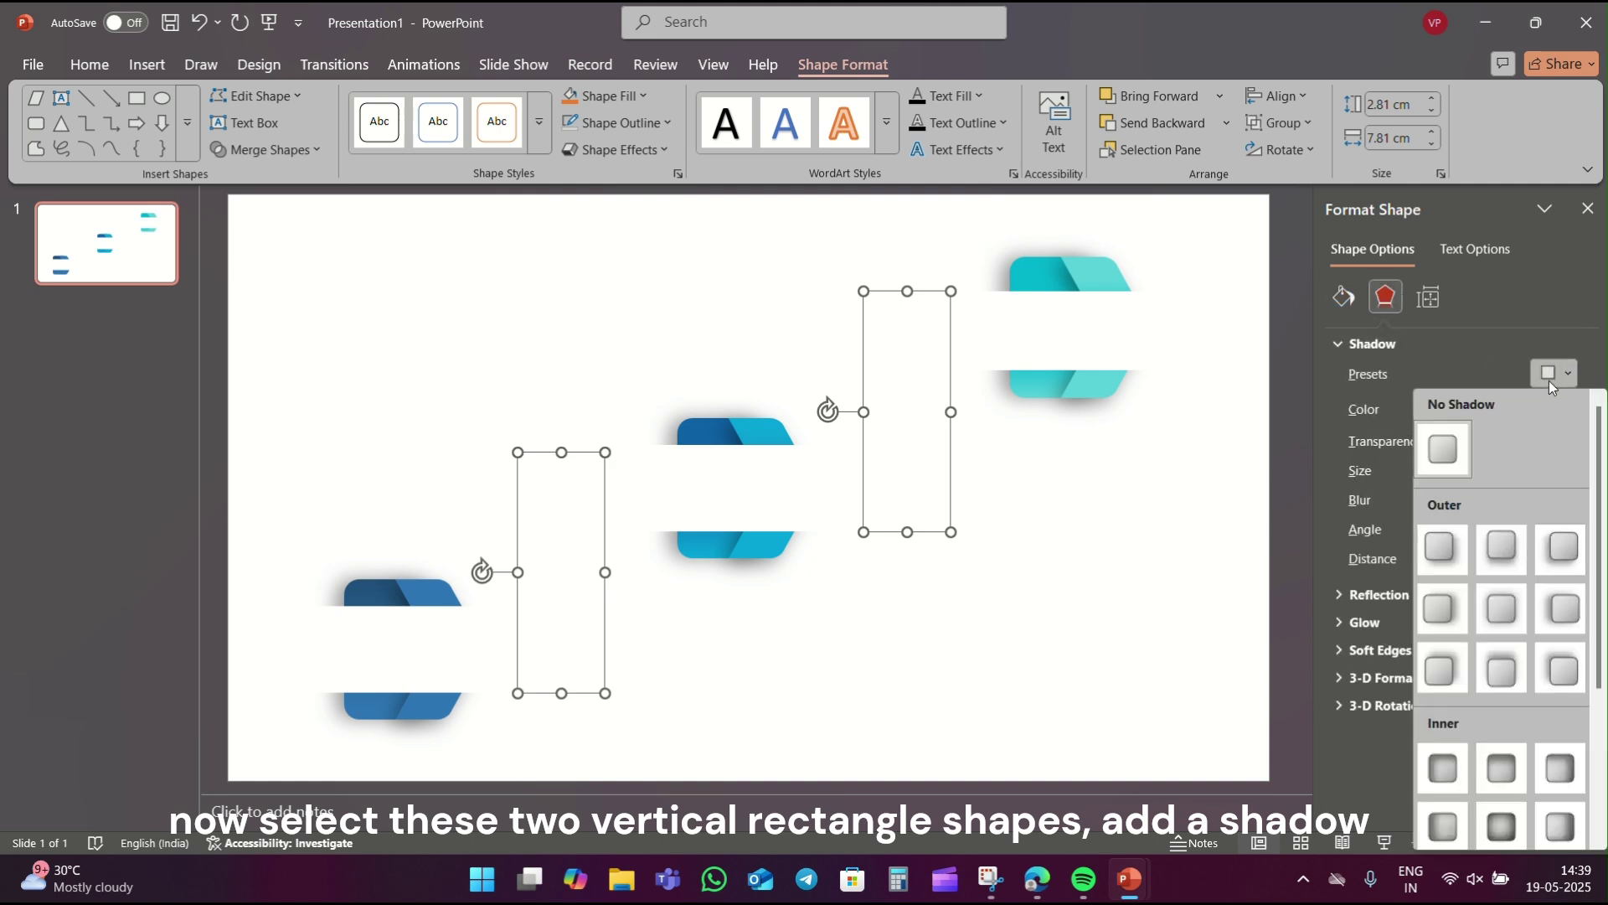
click(1441, 549)
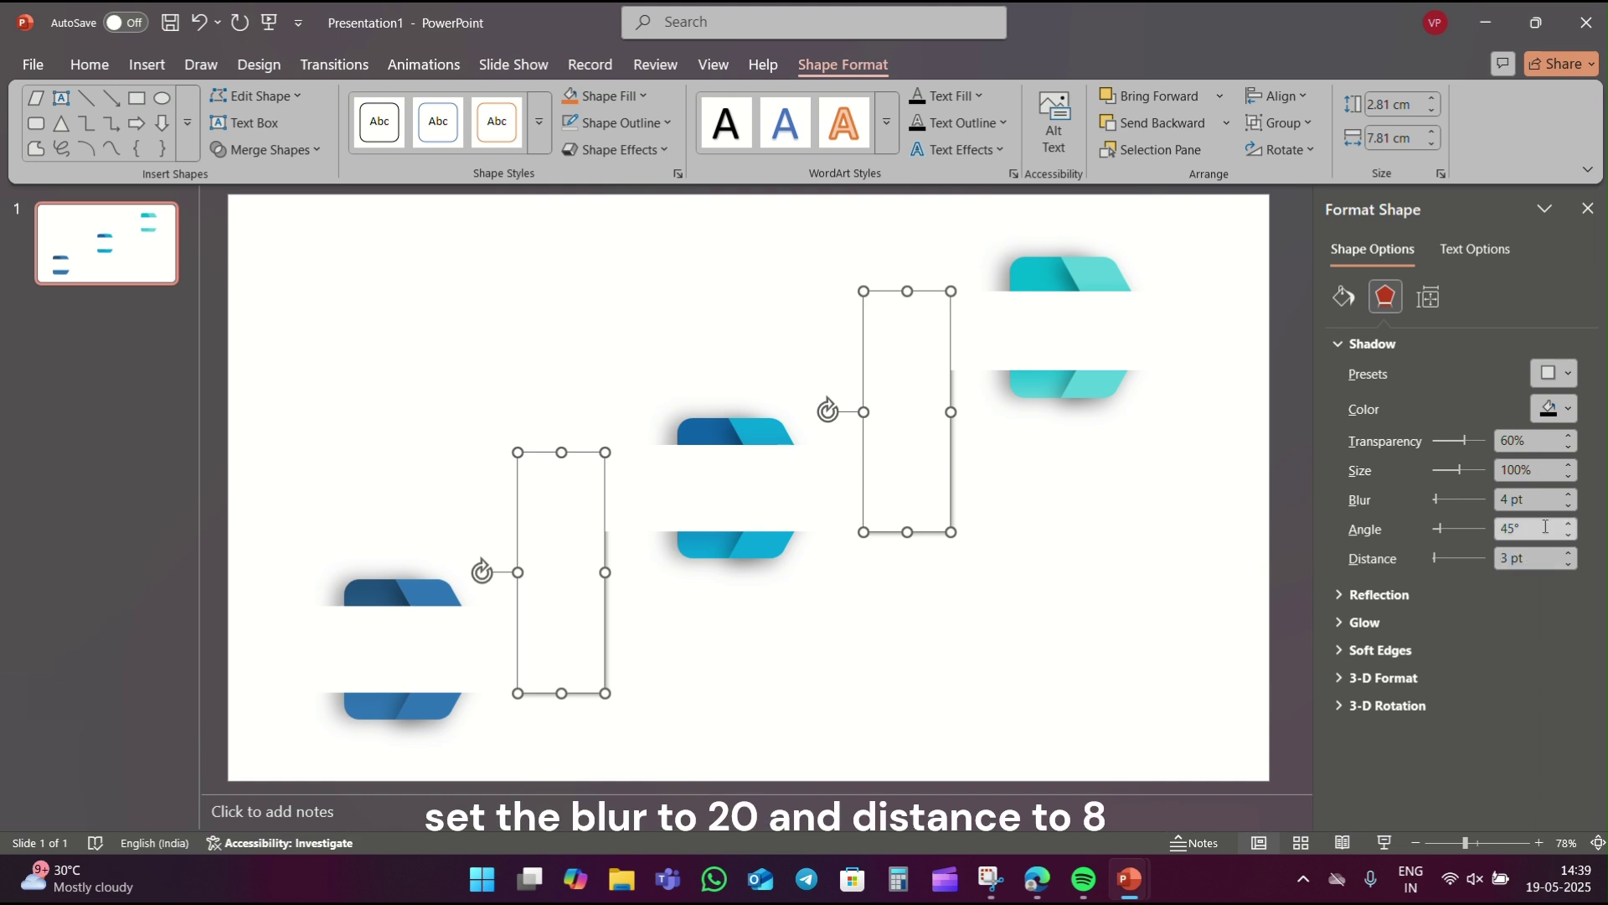
text(20)
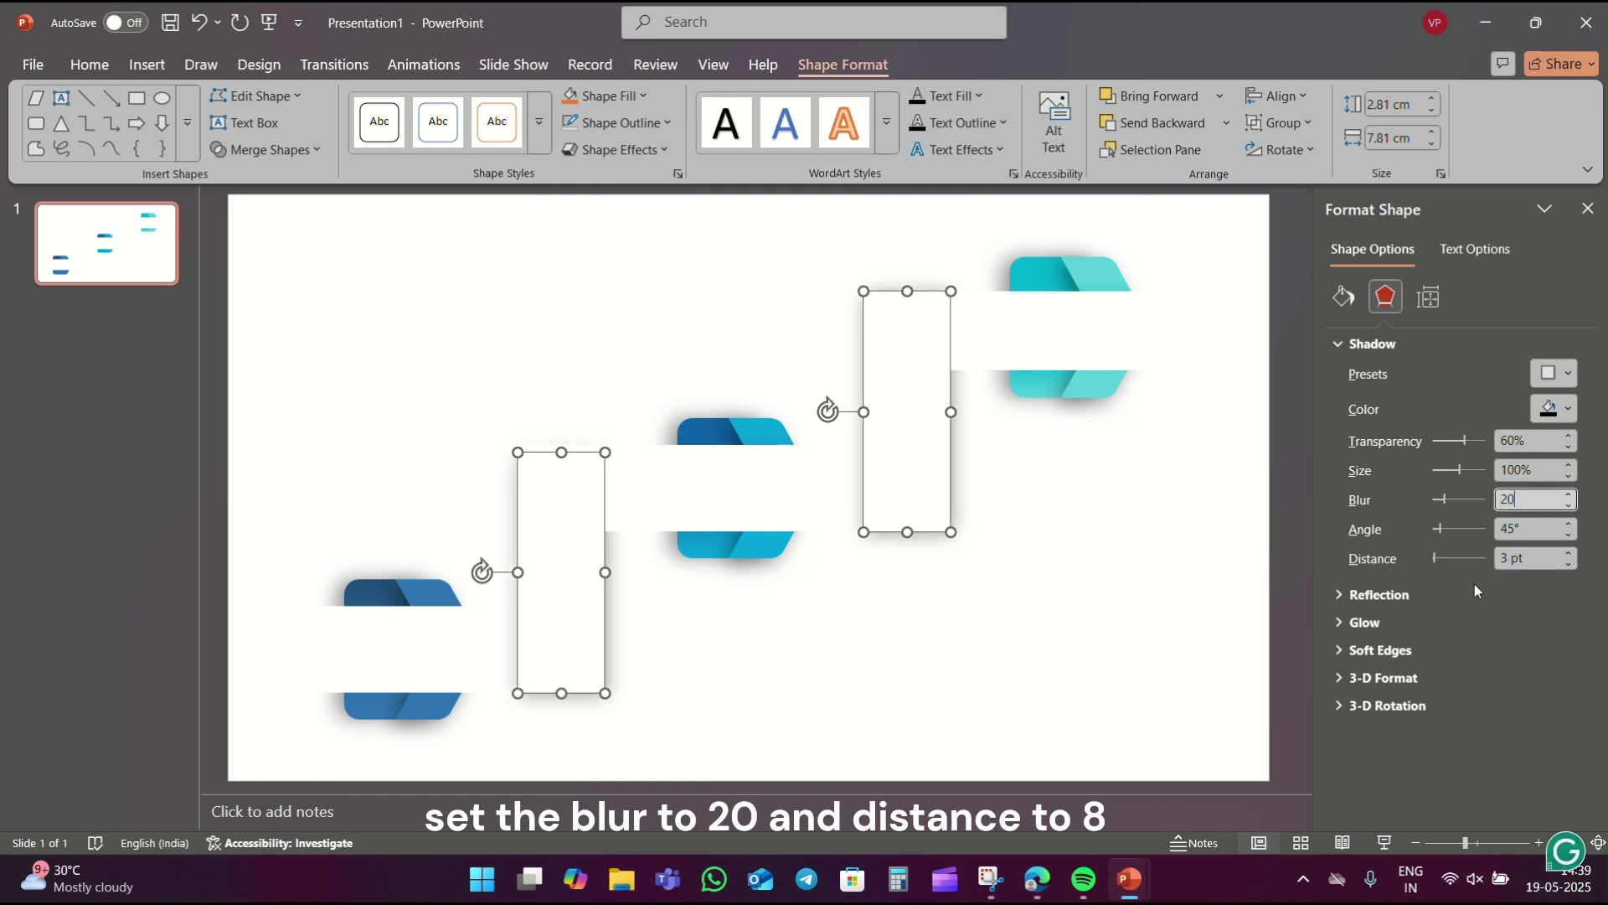
triple_click(1528, 559)
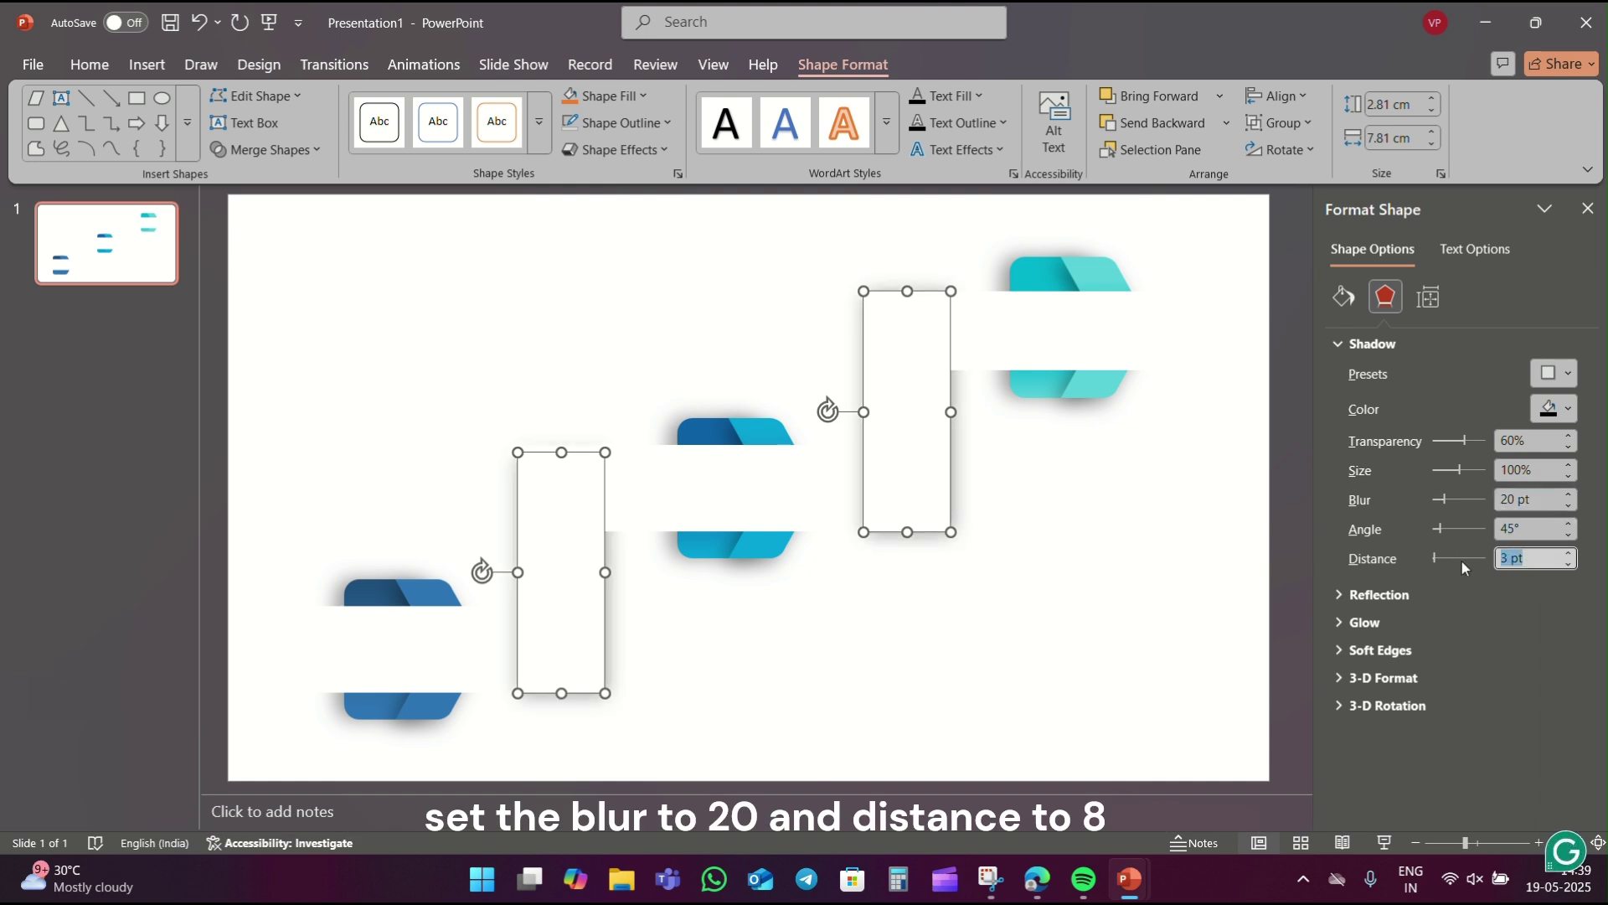
text(8)
click(908, 634)
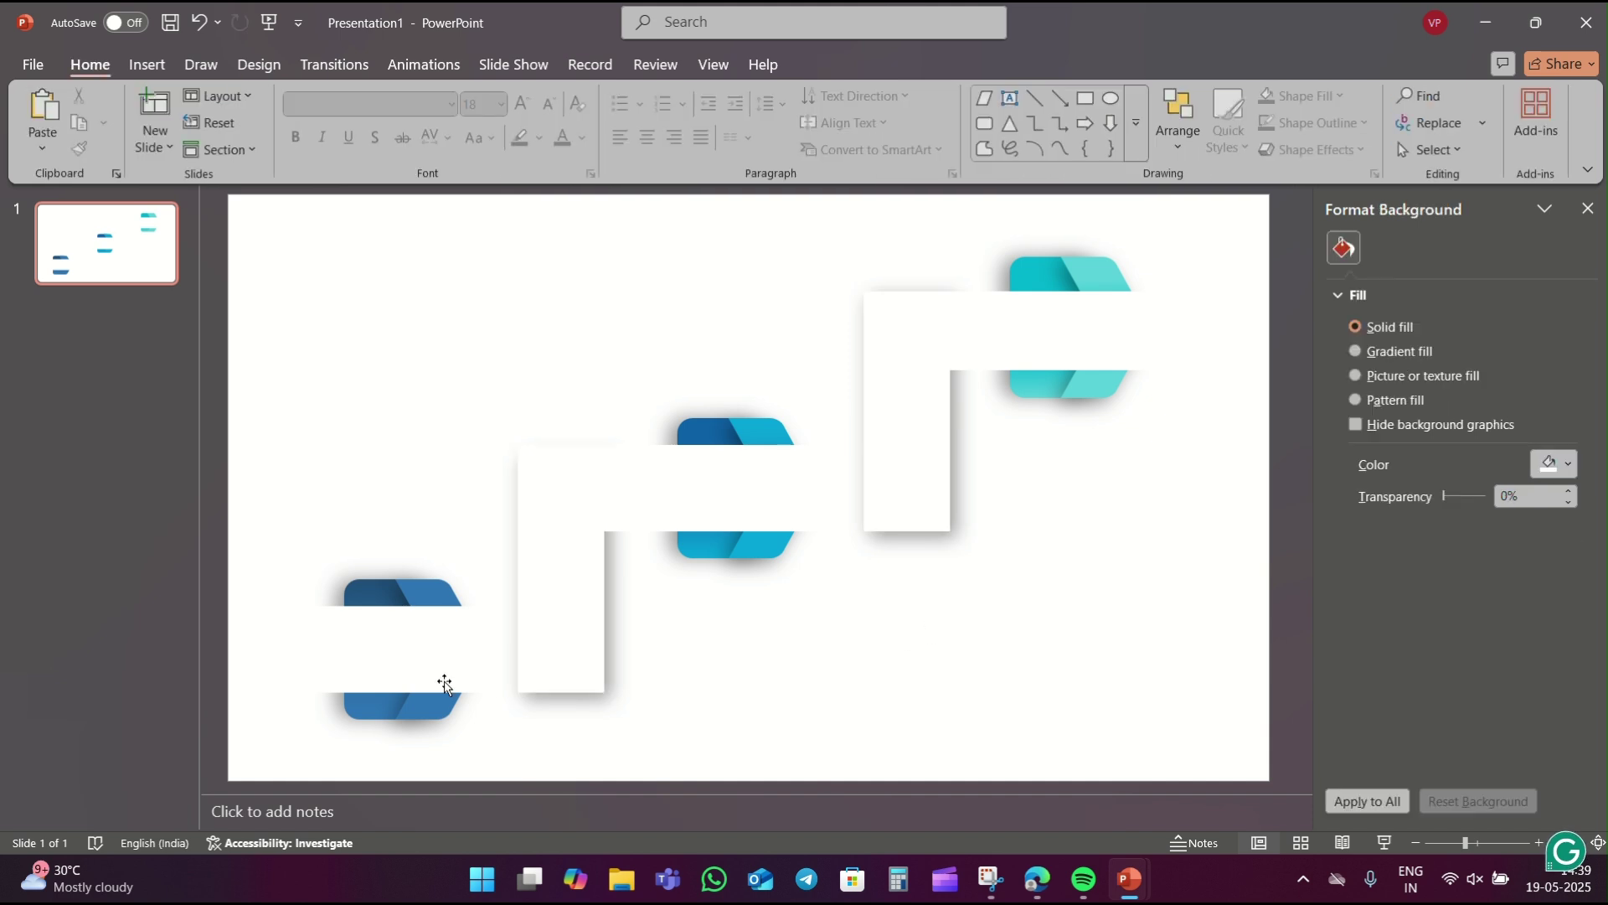
Give the bottom-left bar an Offset Bottom outer shadow with blur 20 and distance 8
click(411, 680)
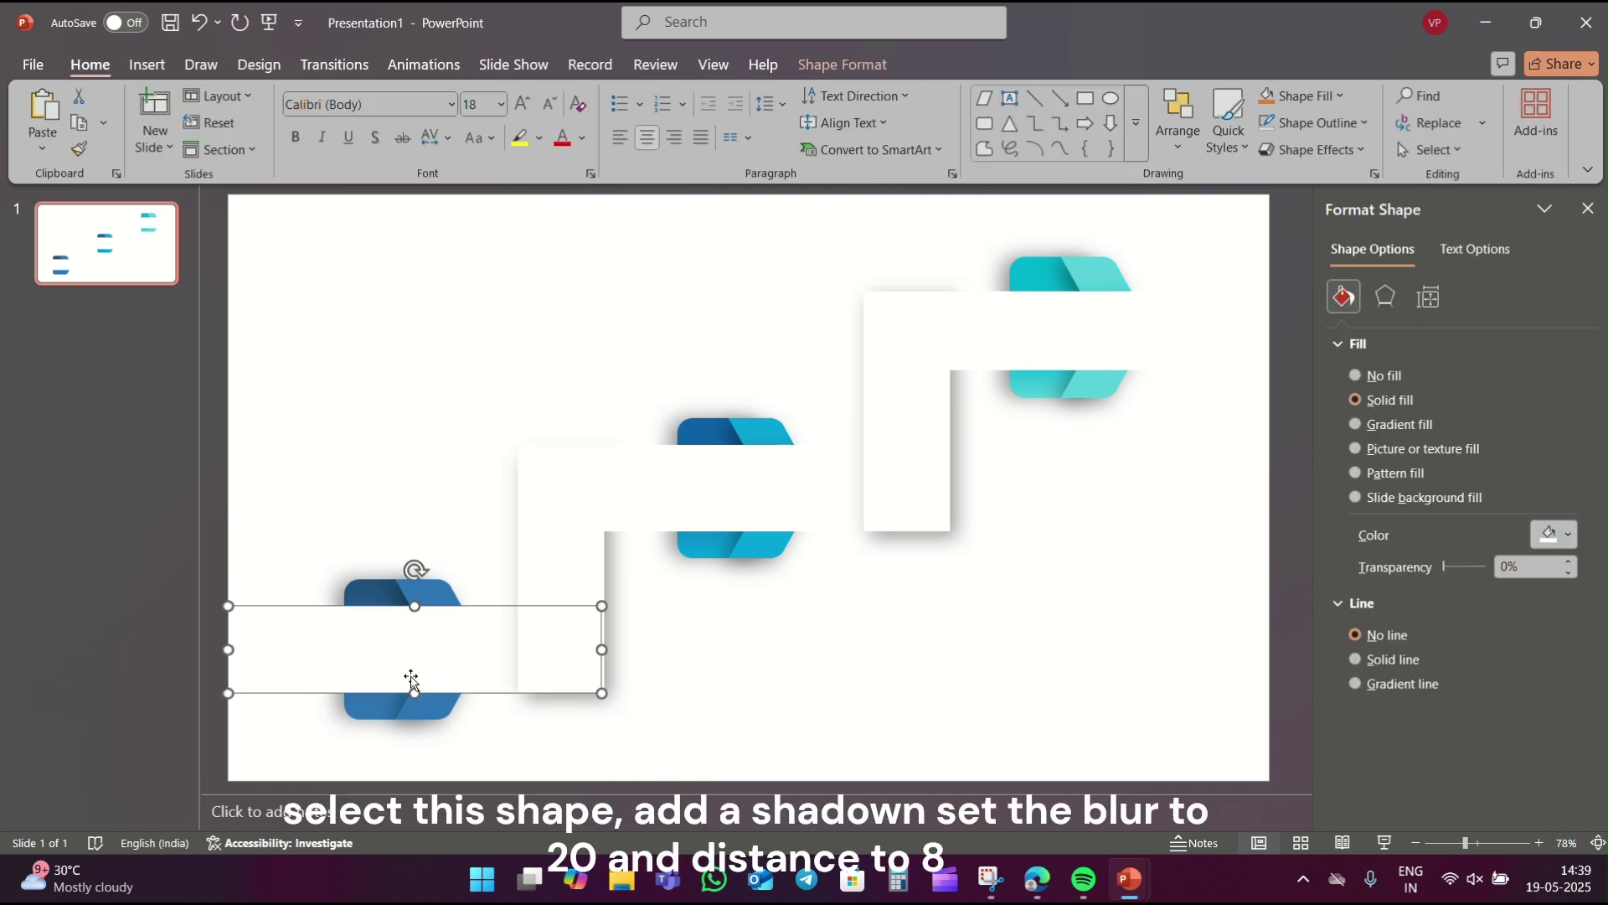
click(1389, 302)
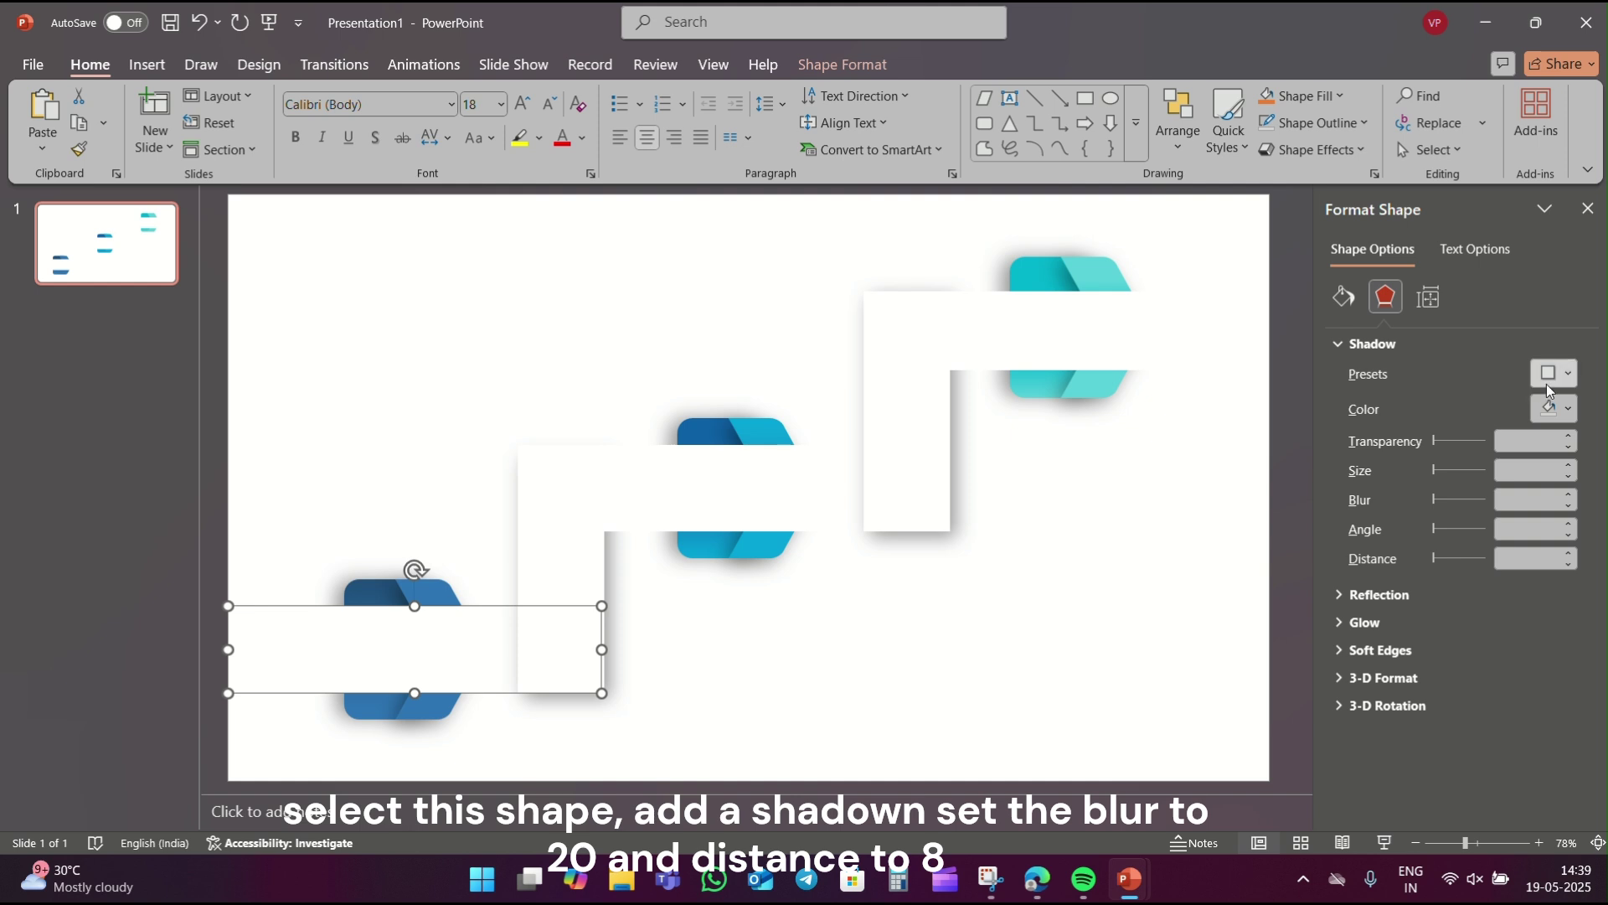
click(1555, 377)
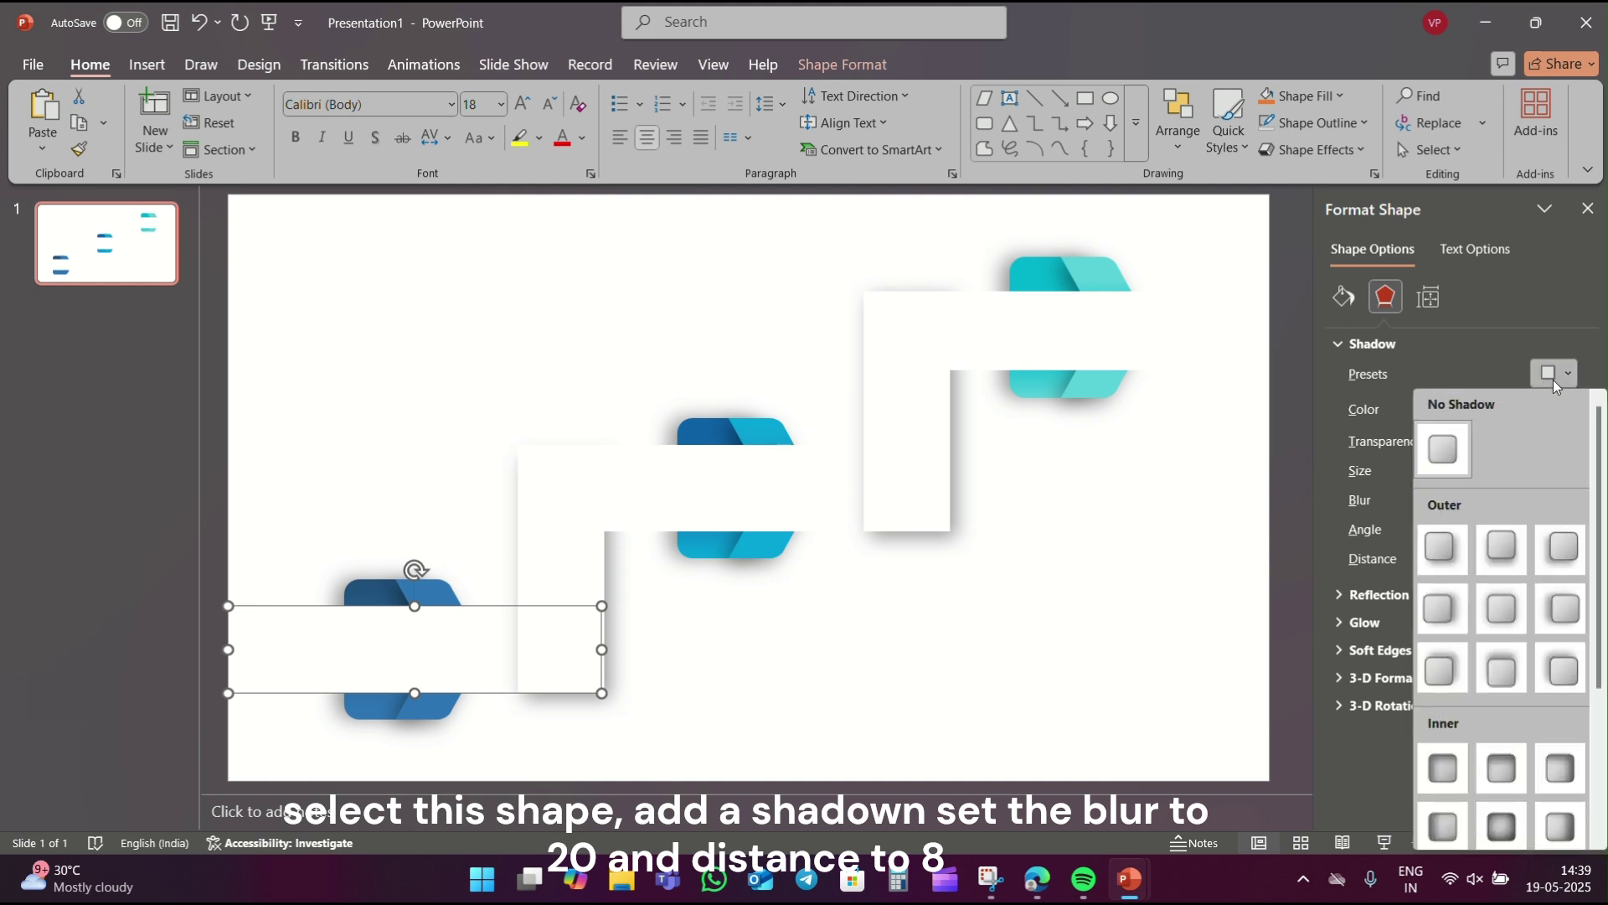
click(1496, 566)
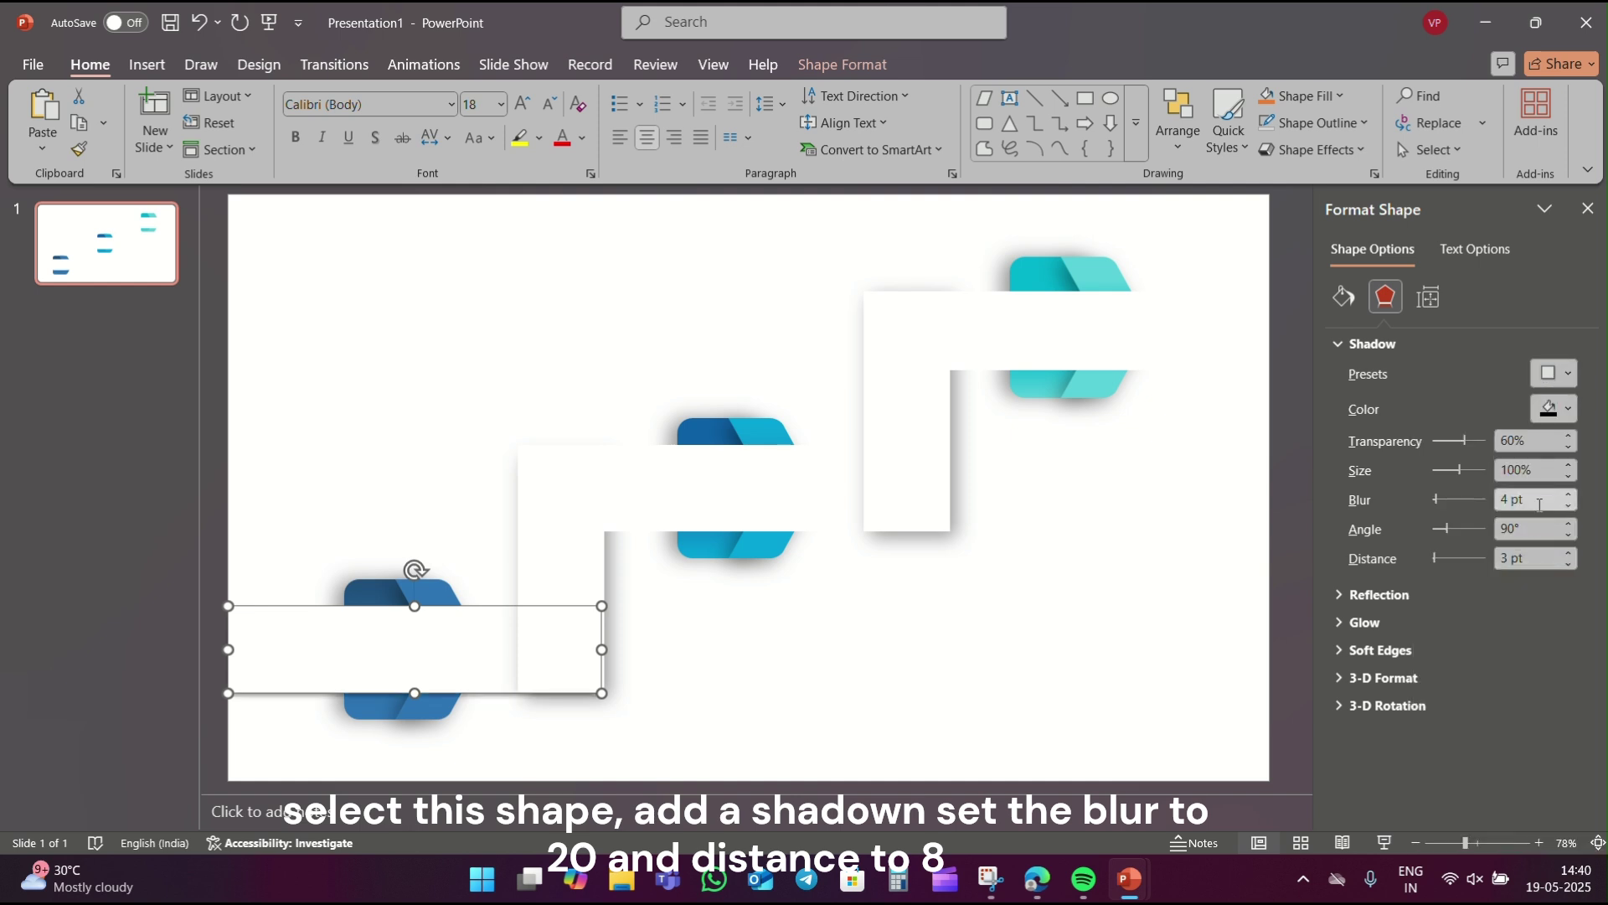
drag(1540, 505, 1492, 503)
text(20)
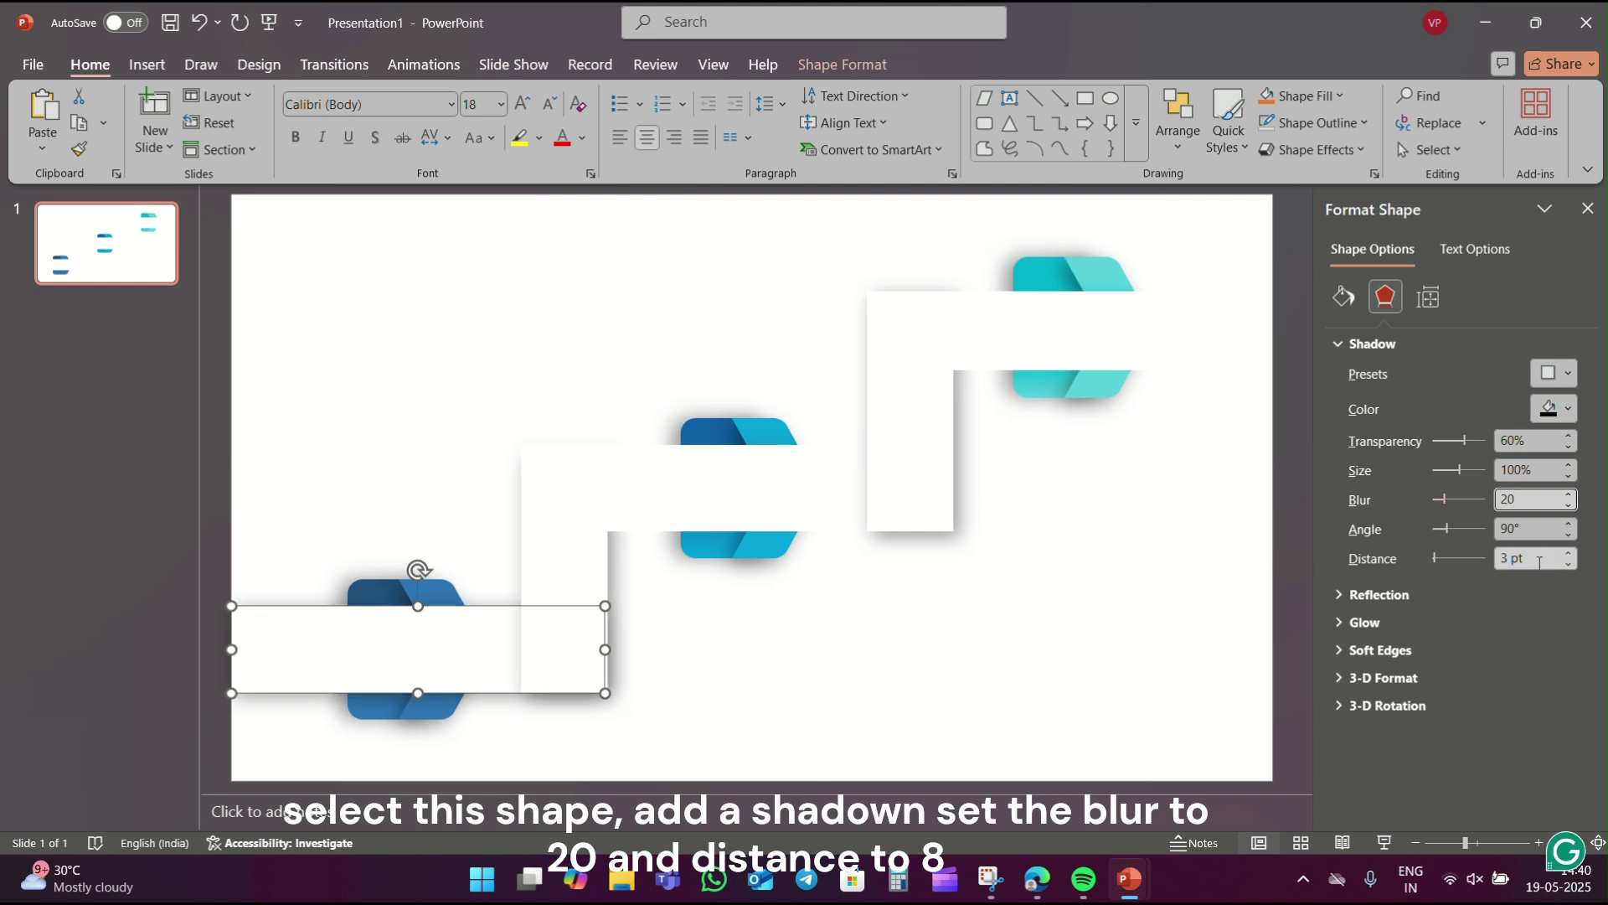
drag(1541, 558, 1483, 564)
text(8)
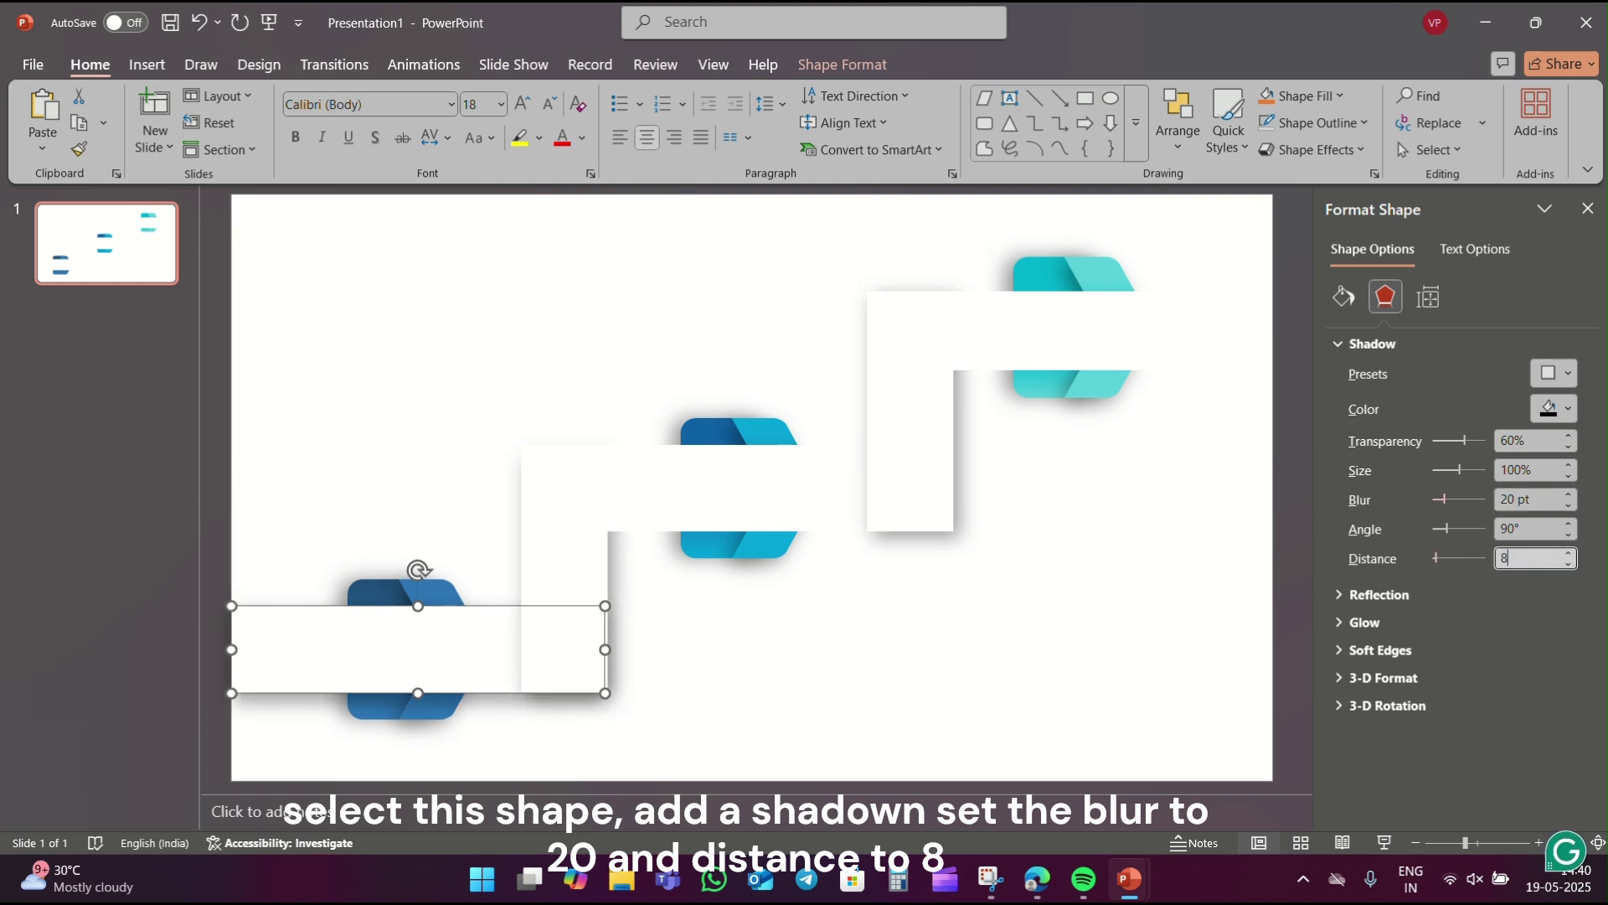
click(872, 652)
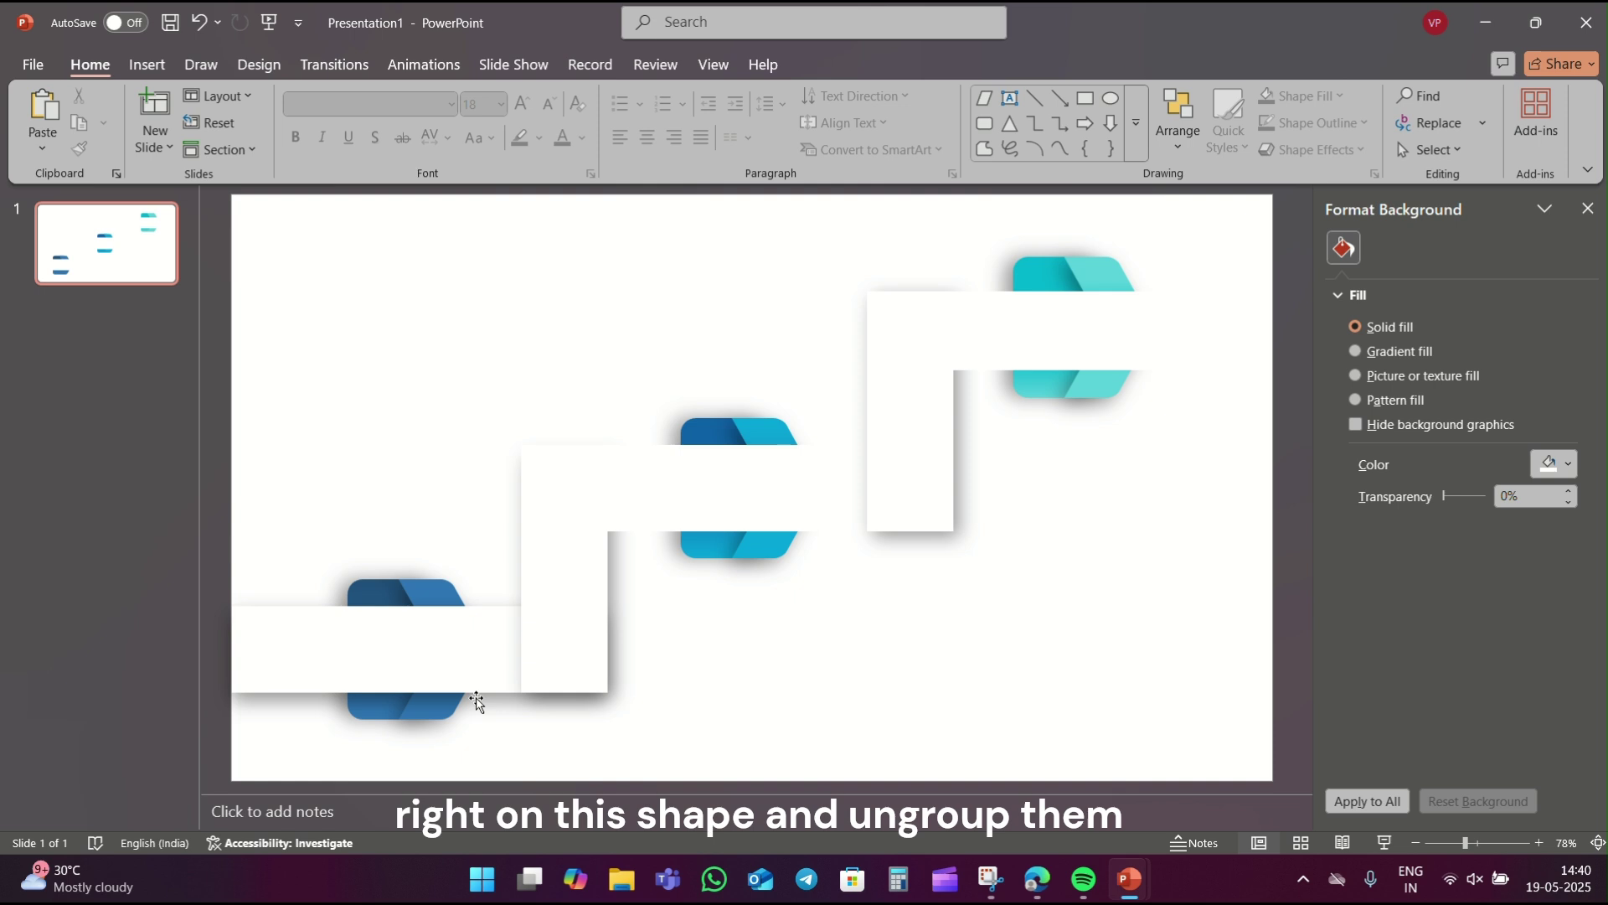
Ungroup the bottom-left, middle and top teal arrow groups
click(439, 592)
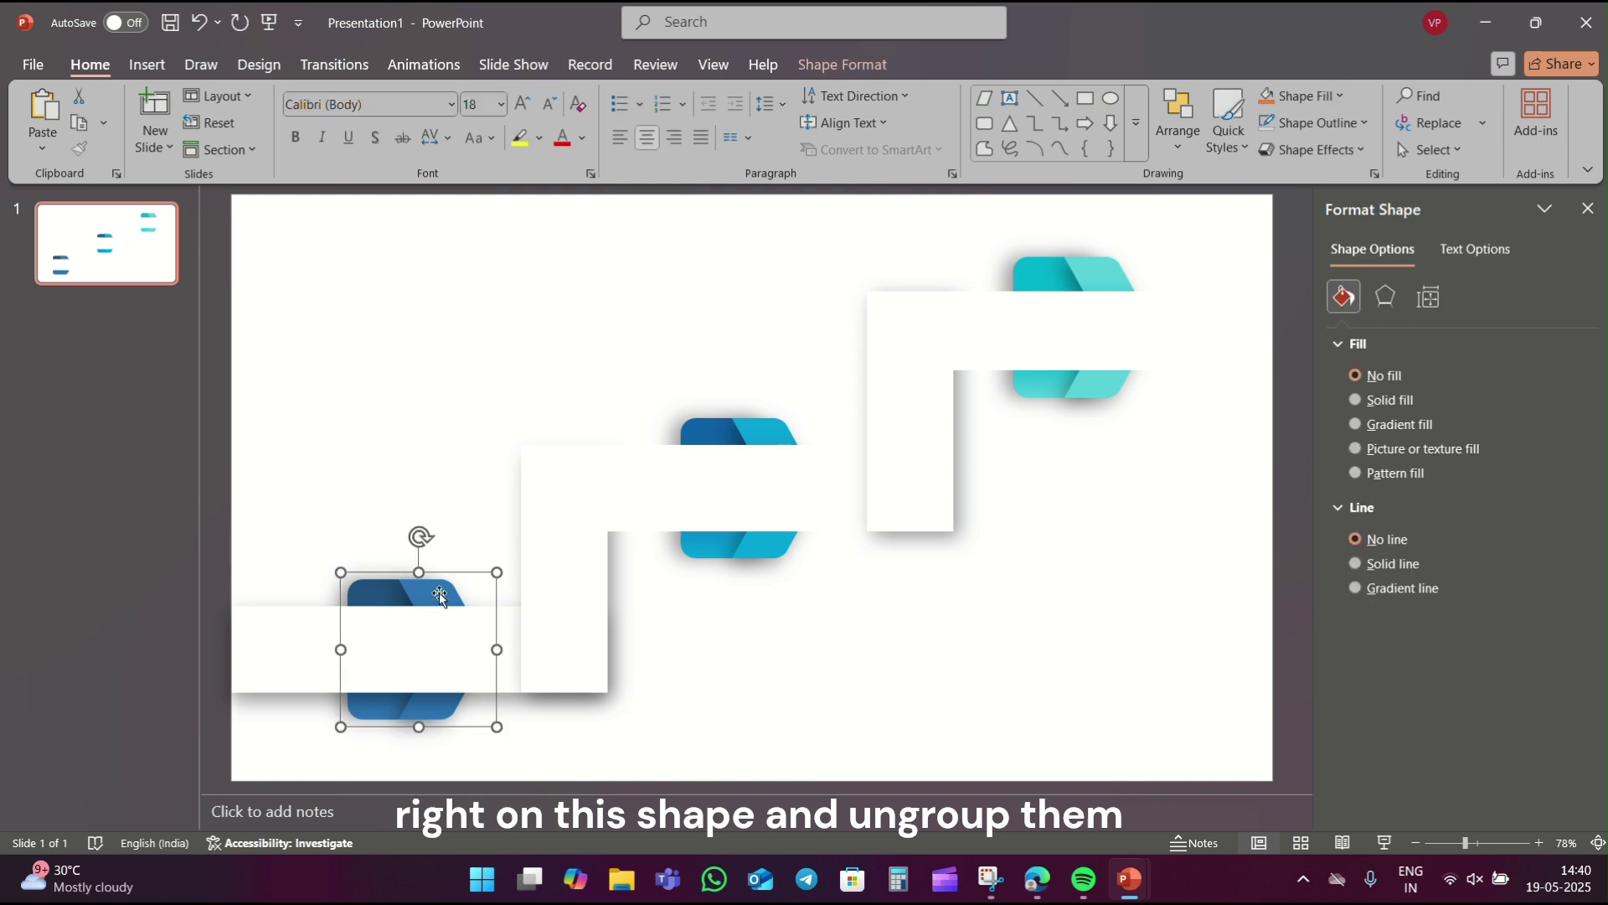
right_click(439, 592)
mouse_move(553, 324)
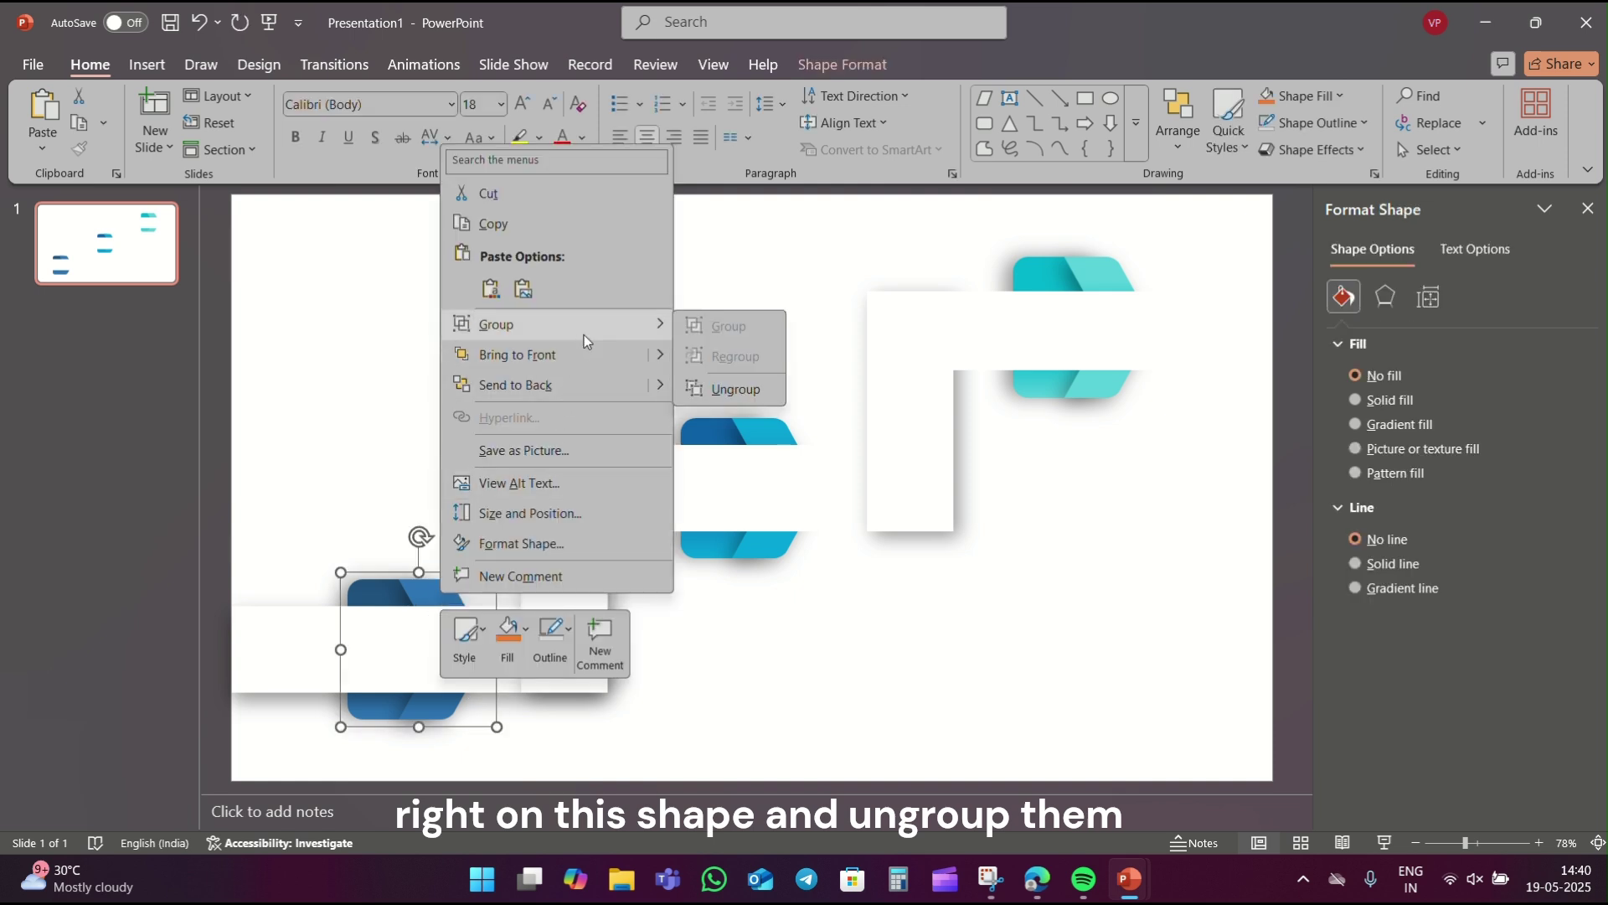
click(769, 393)
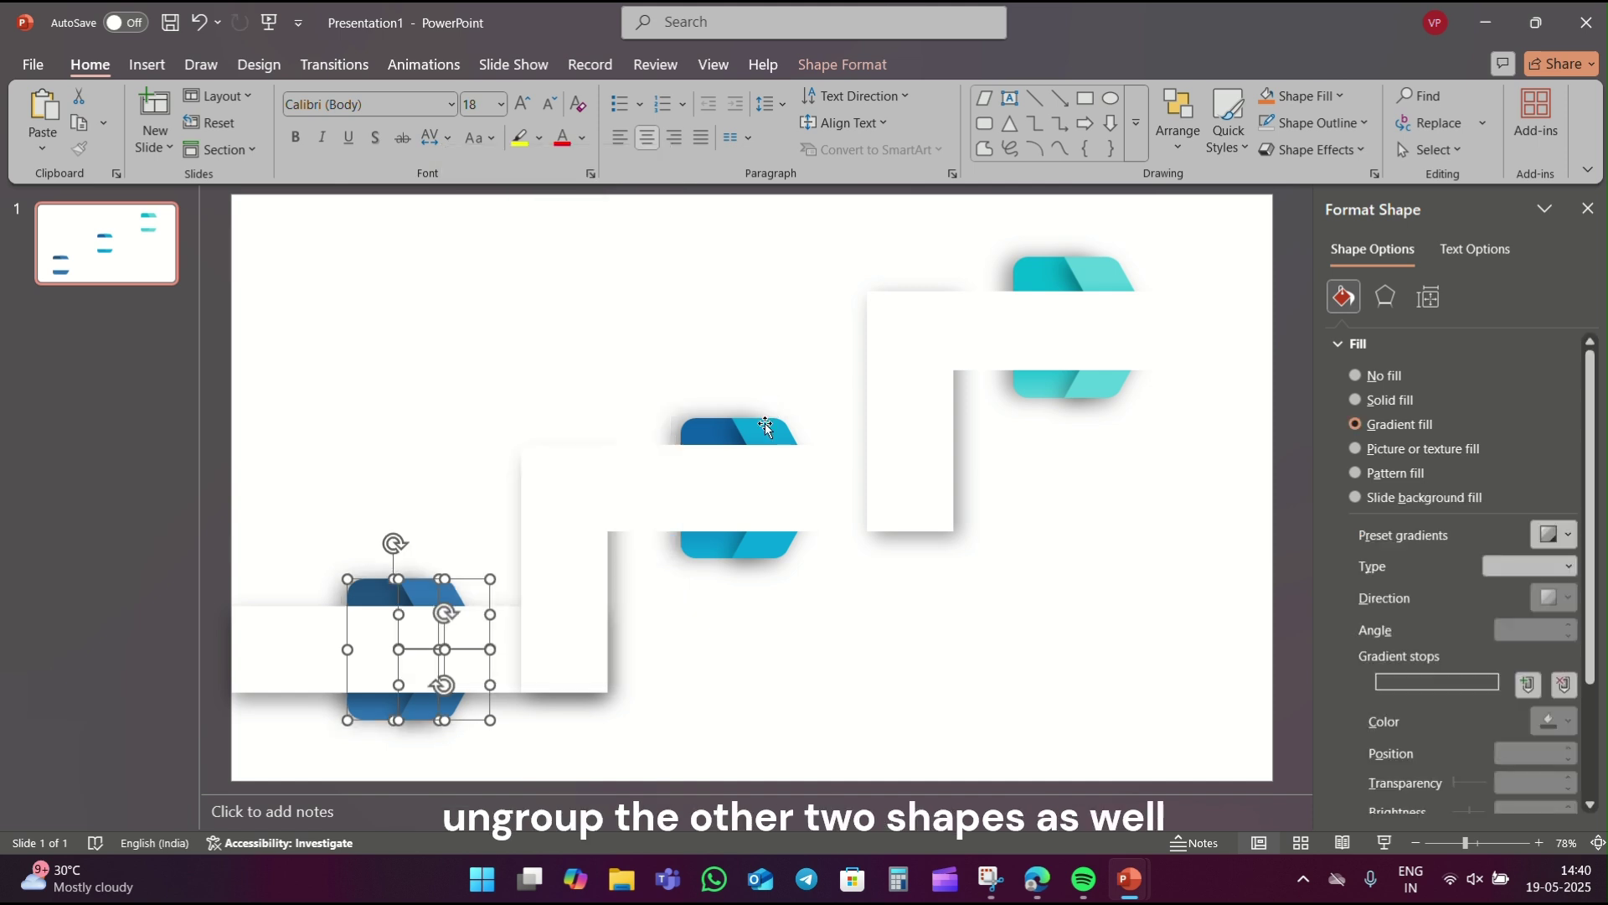
right_click(757, 415)
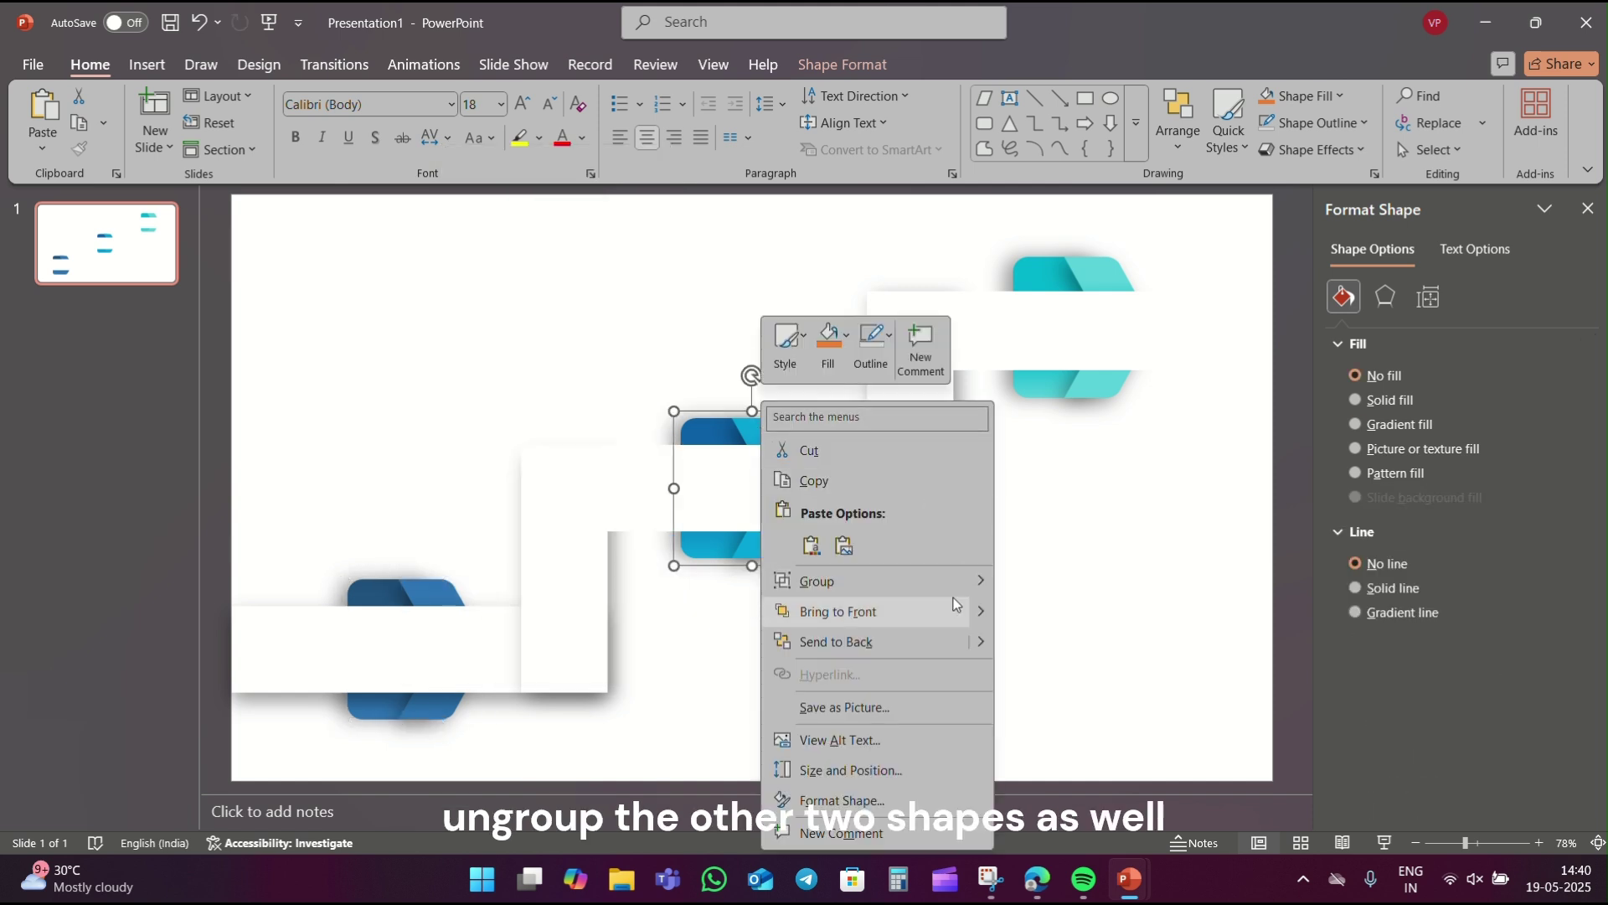
click(1051, 648)
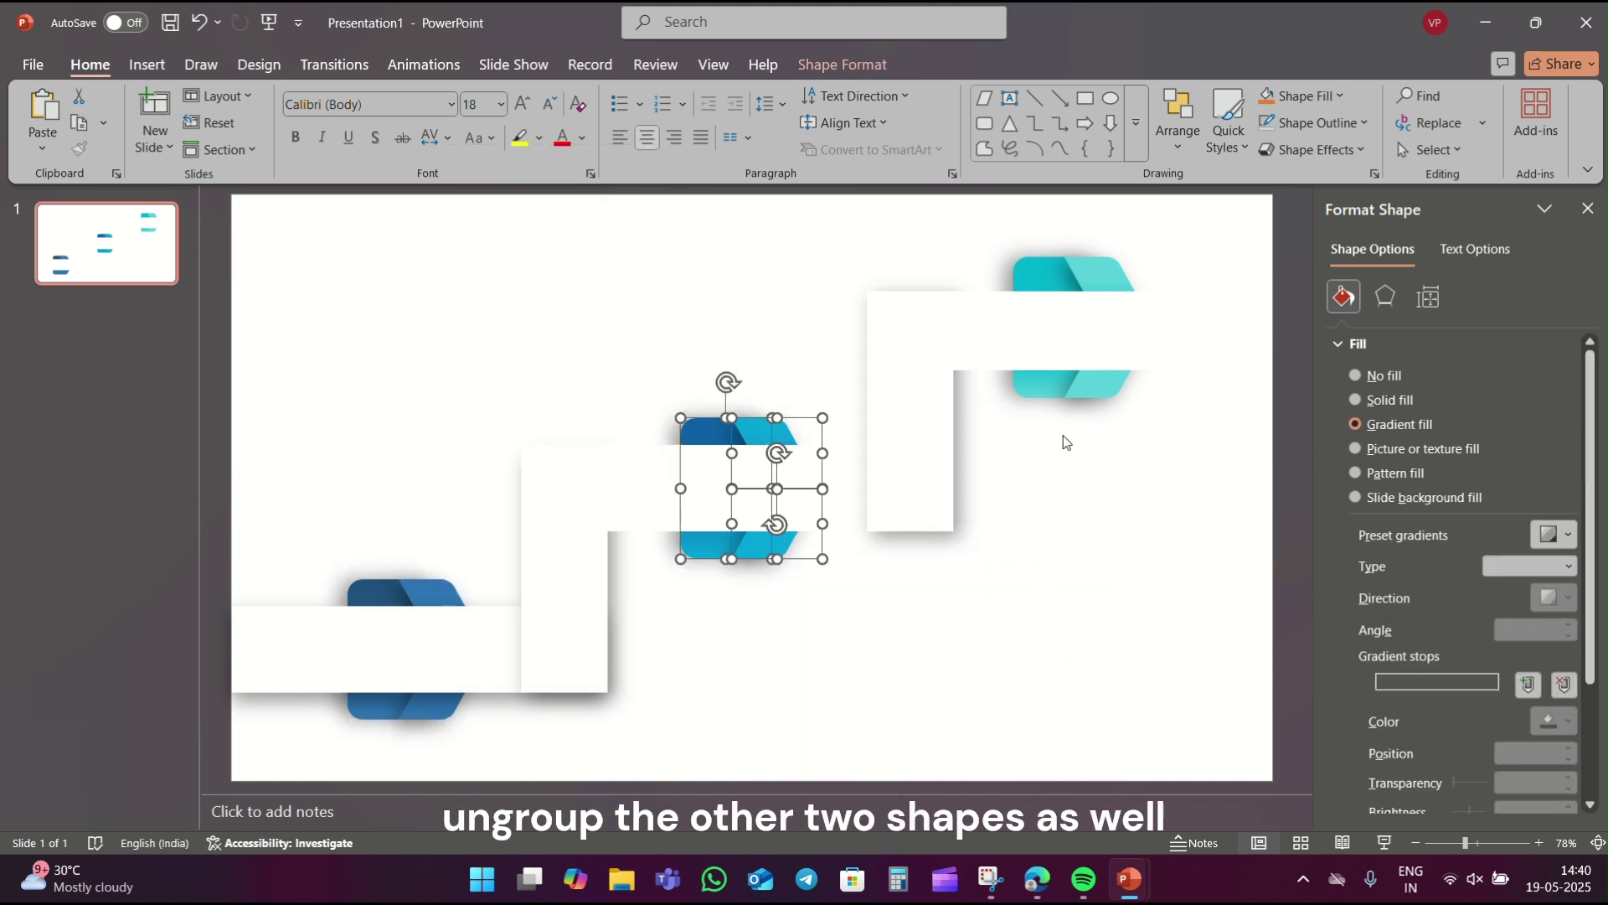
right_click(1090, 279)
mouse_move(1148, 459)
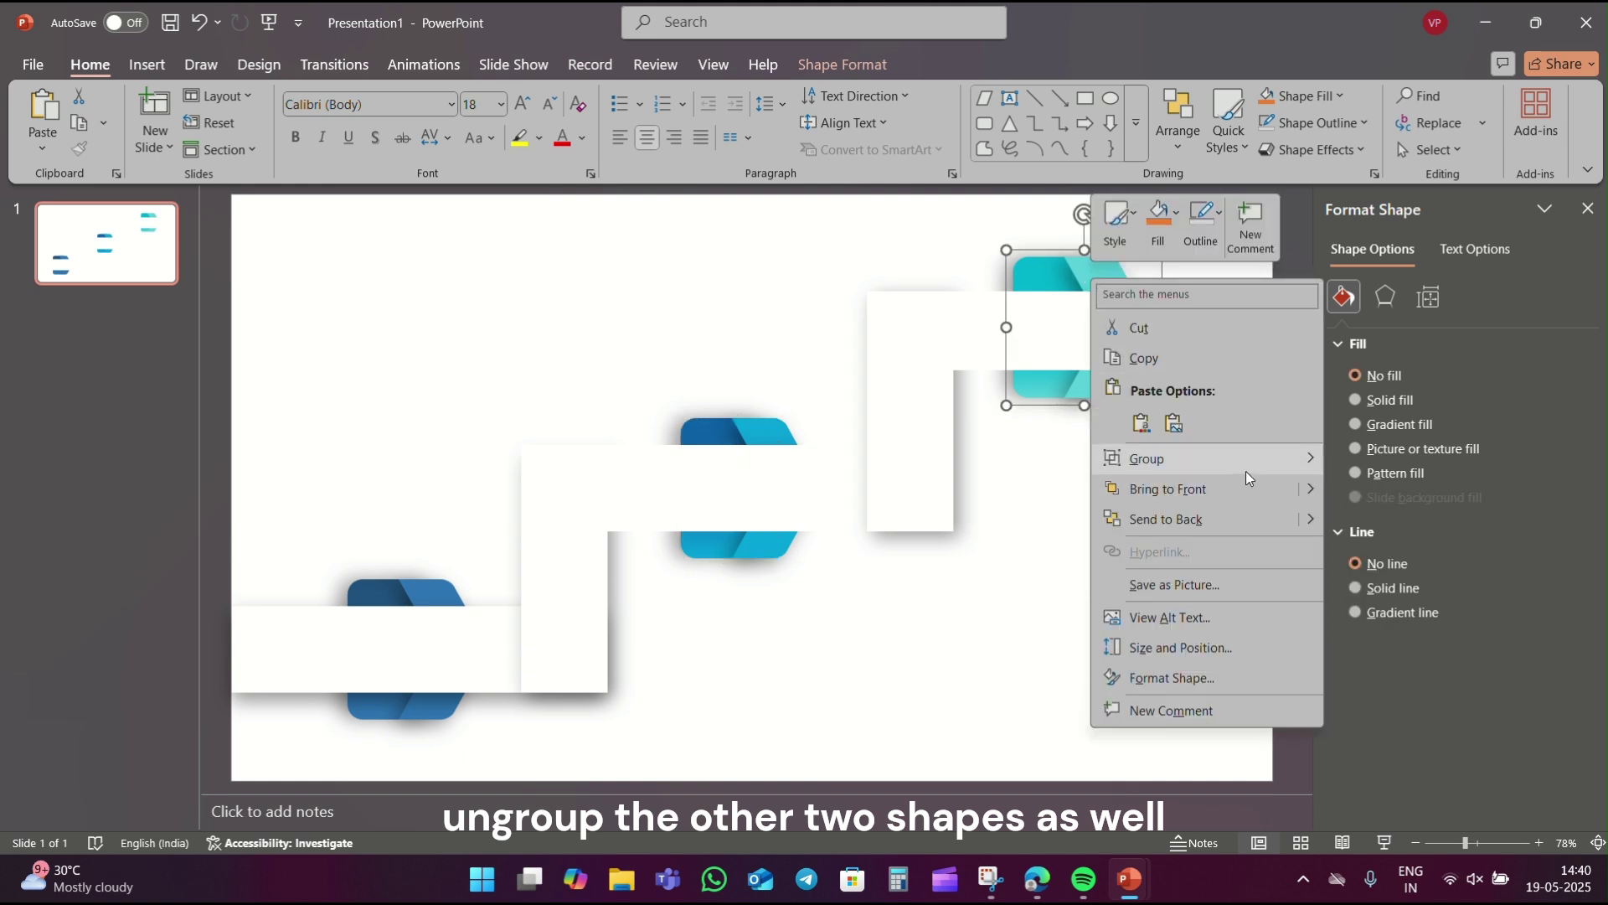
click(1363, 522)
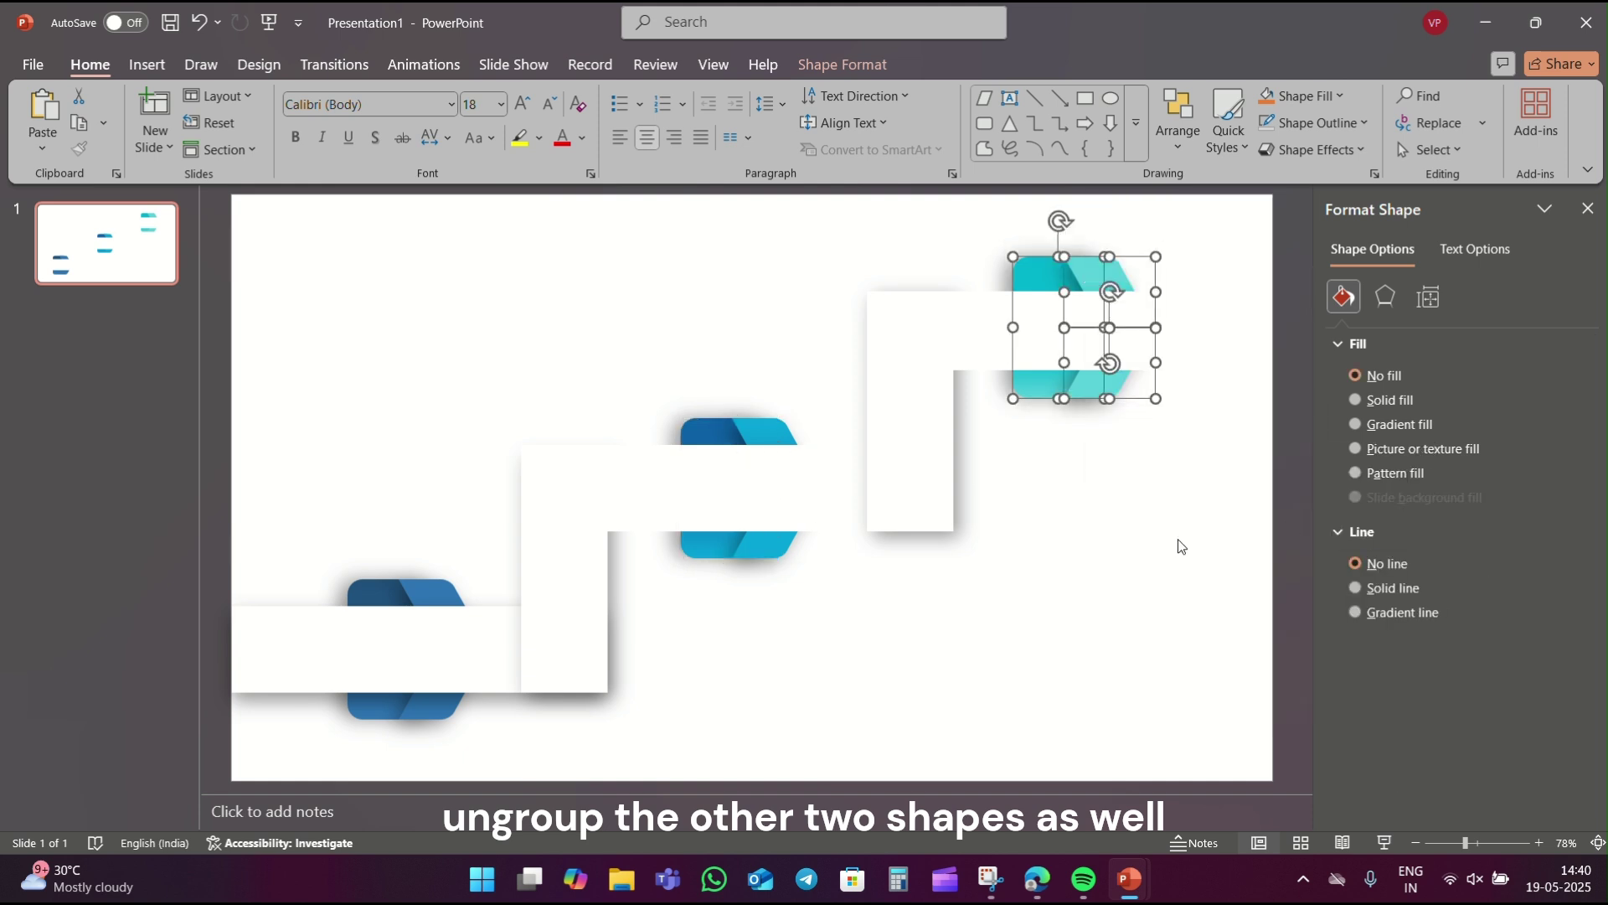
click(934, 632)
Bring both teal arrow pieces in front of the white band
click(1098, 275)
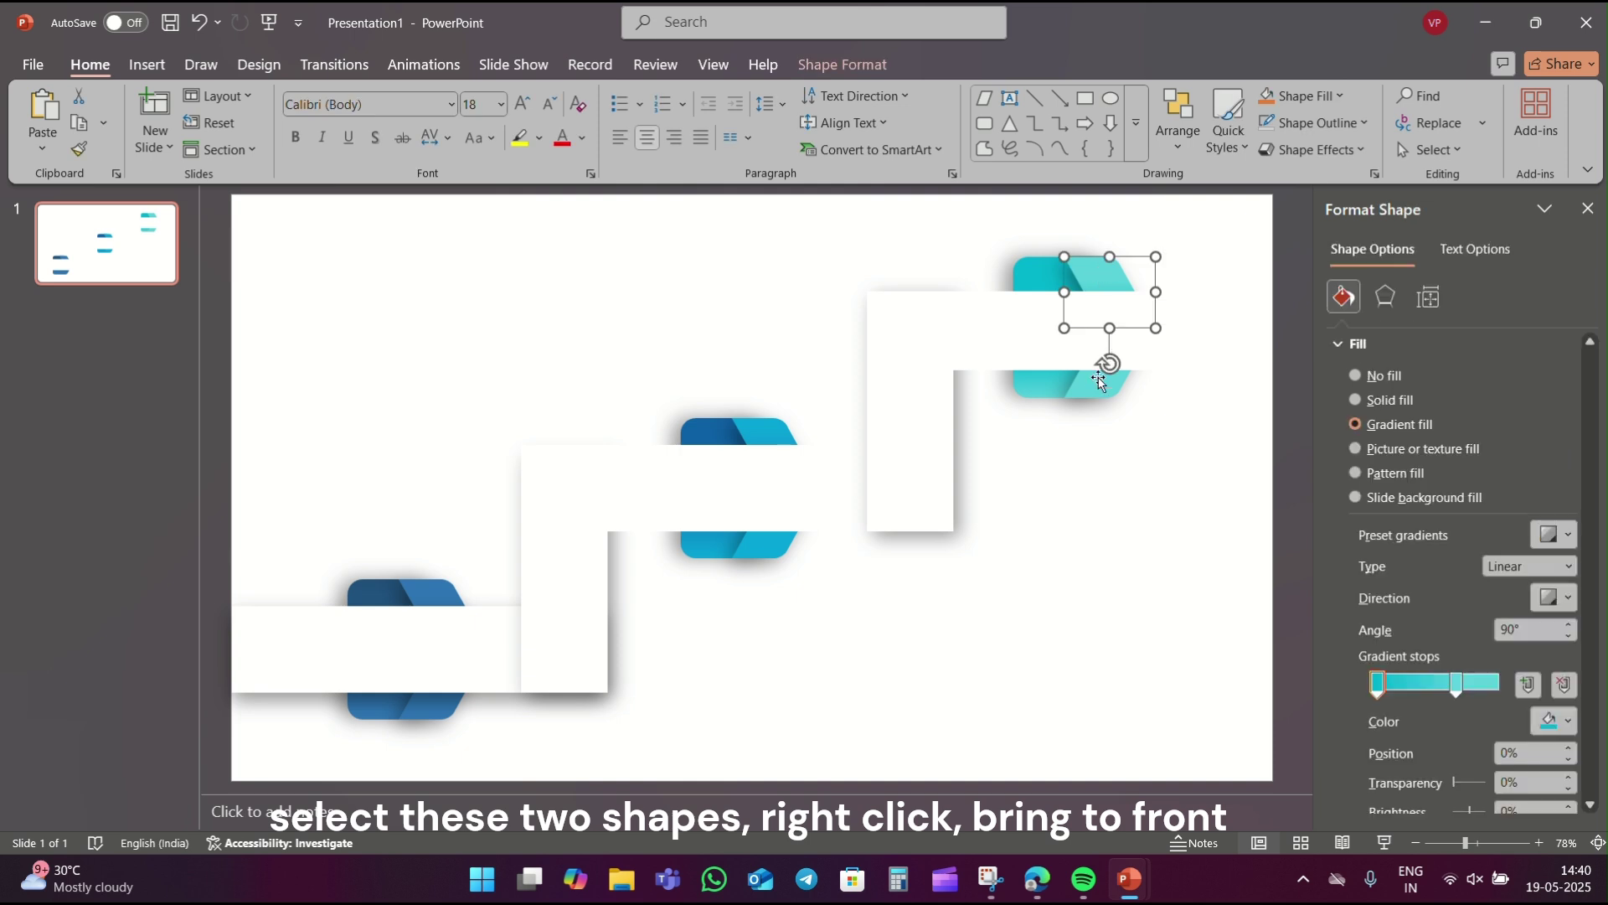
shift+click(1093, 392)
right_click(1095, 399)
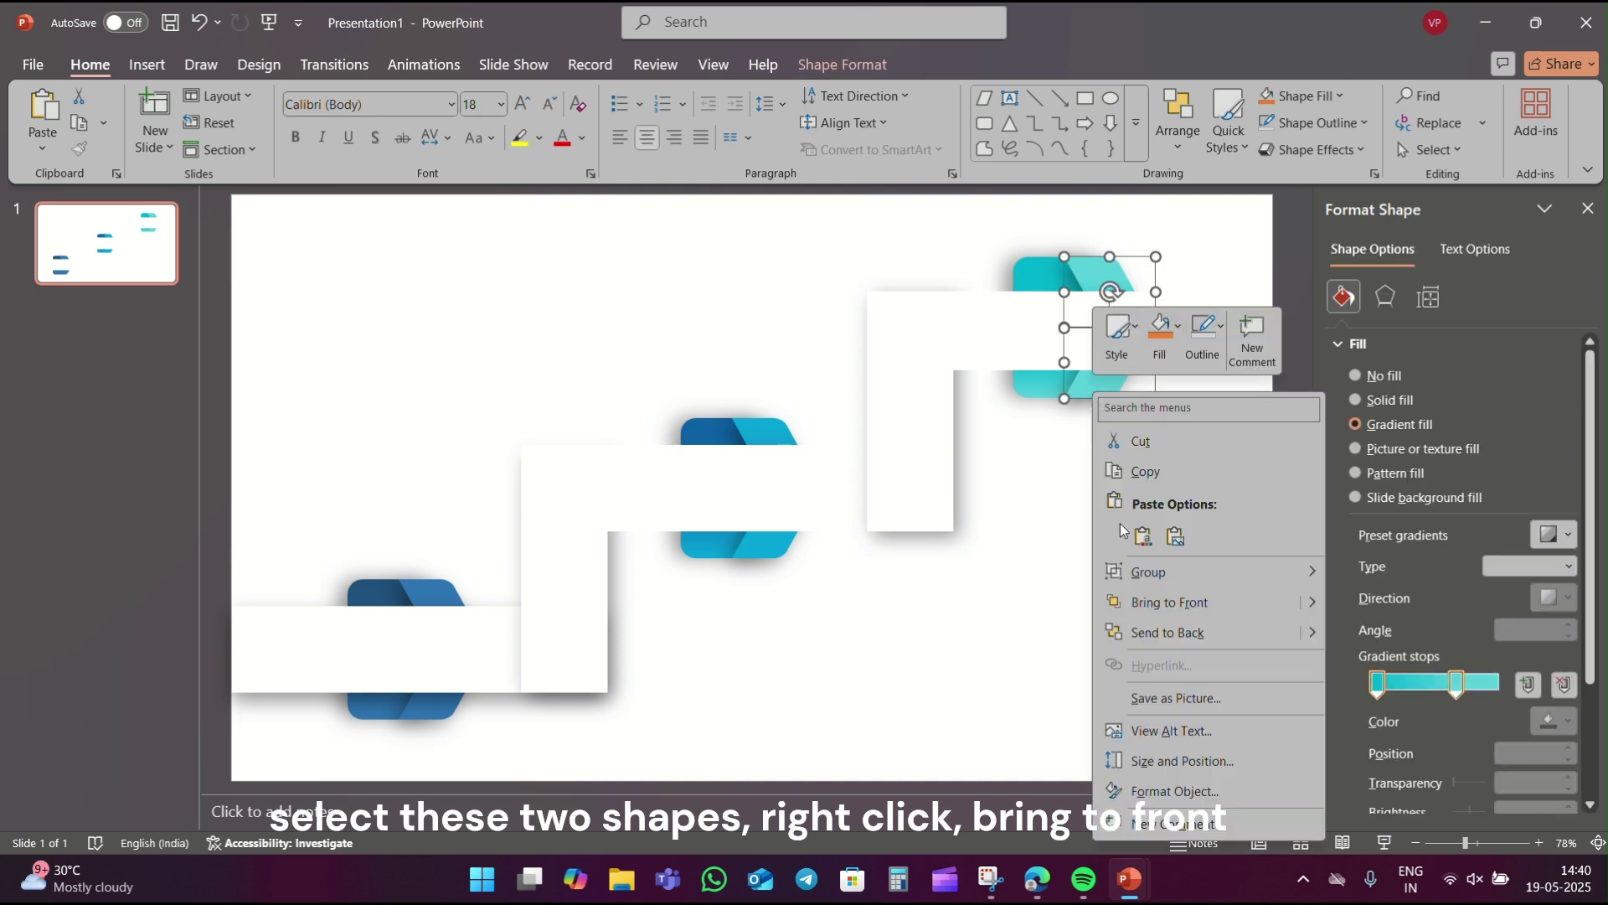
click(1140, 606)
click(1016, 606)
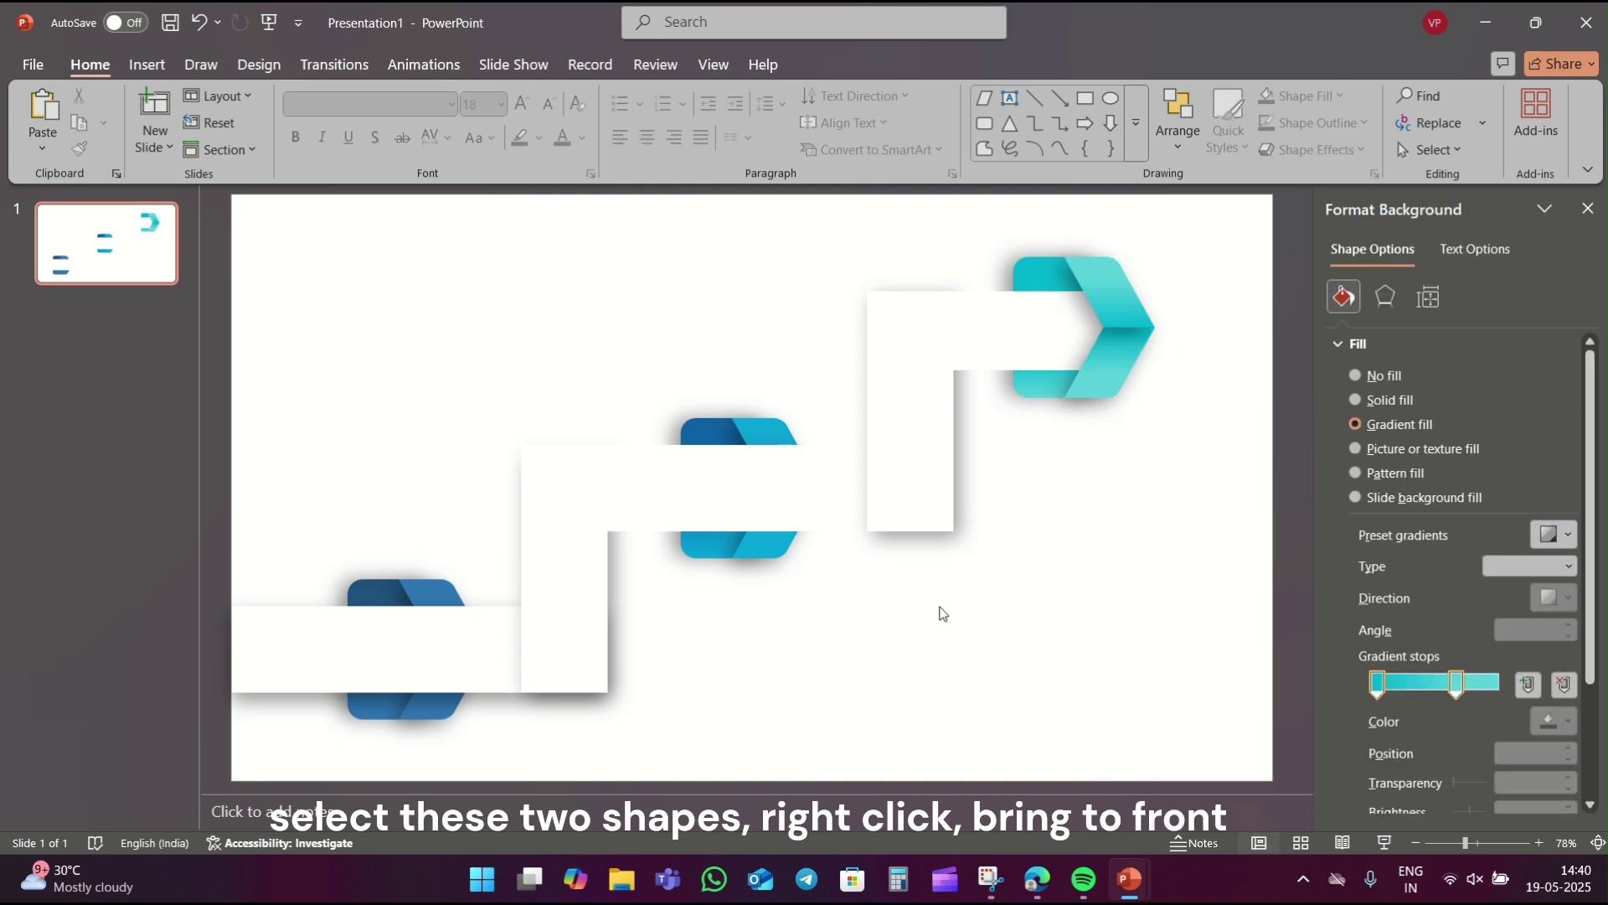
Bring the middle and bottom-left blue arrow pieces to the front
click(759, 479)
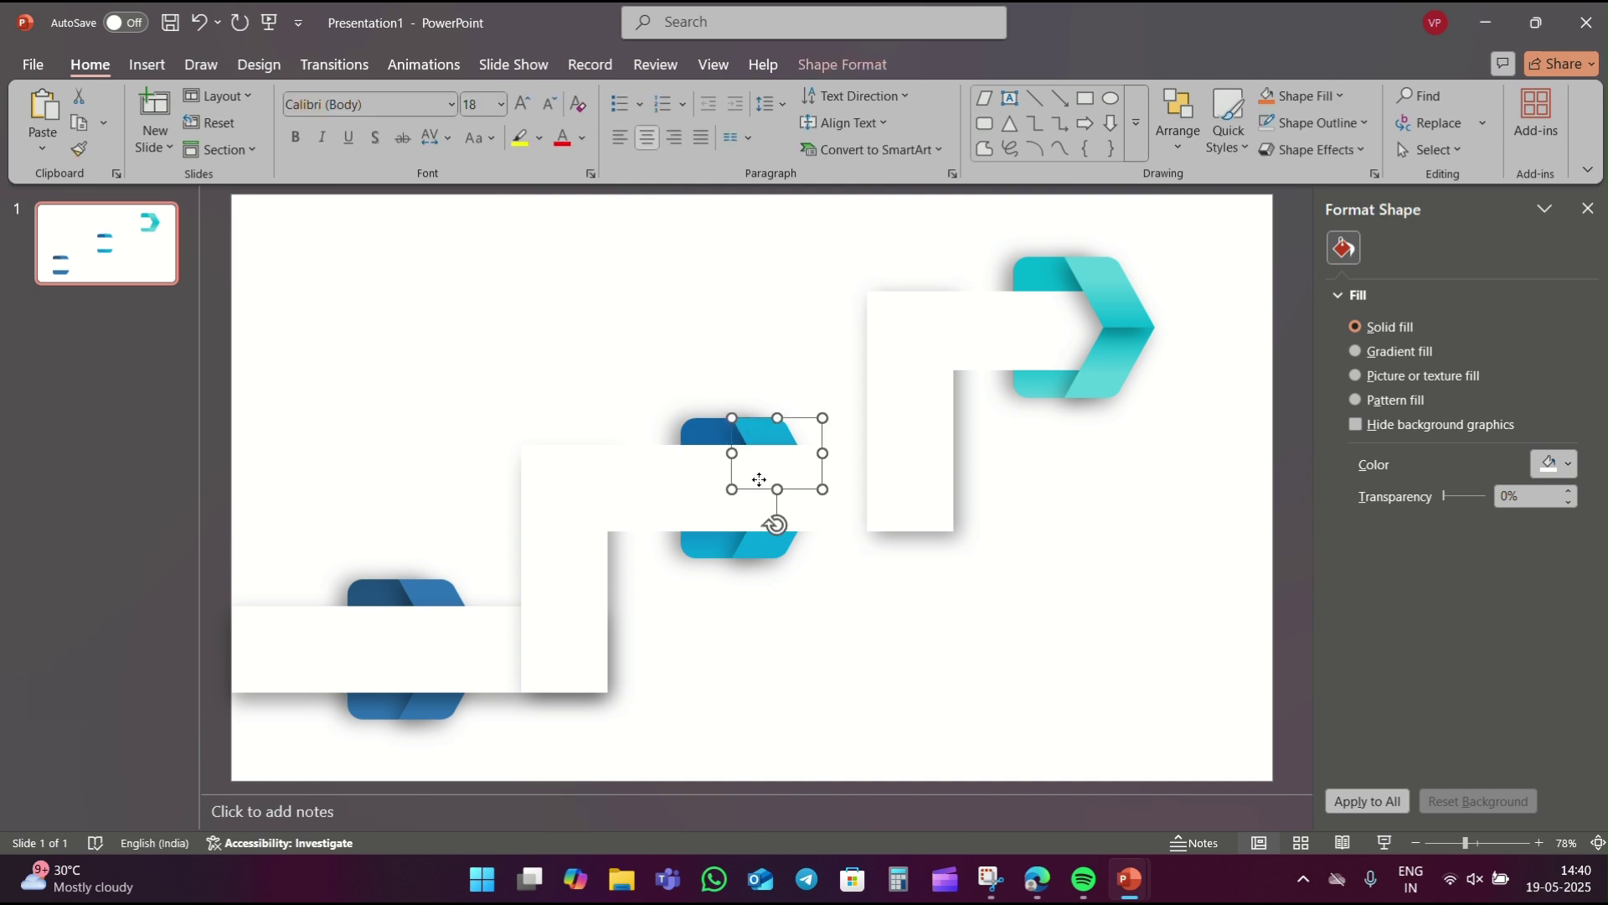
right_click(761, 545)
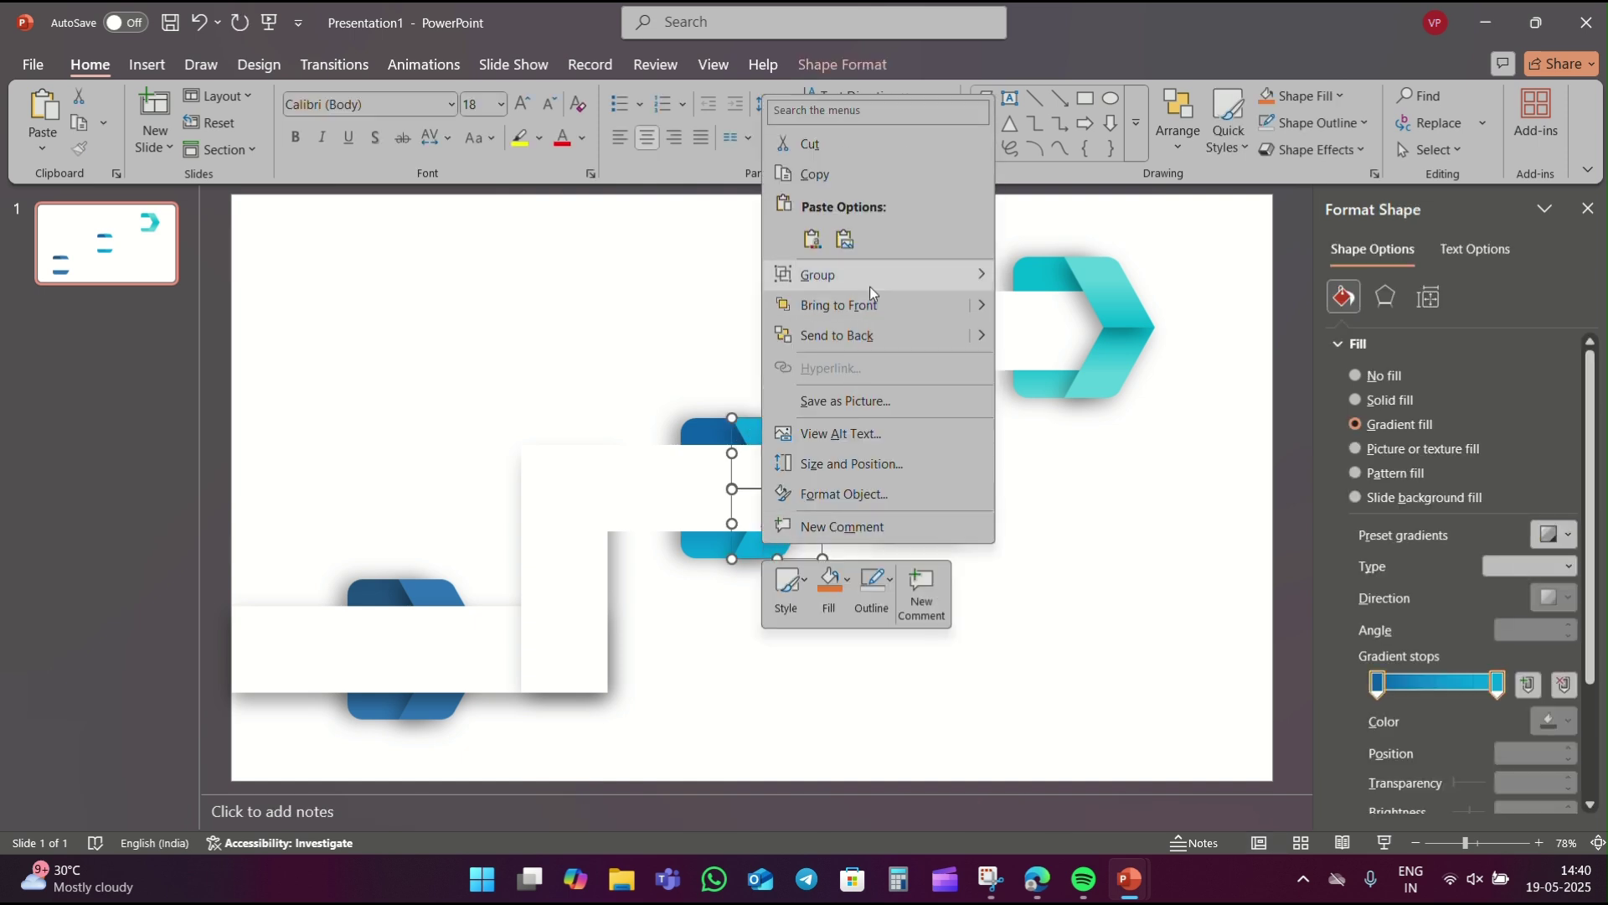
click(869, 305)
click(434, 590)
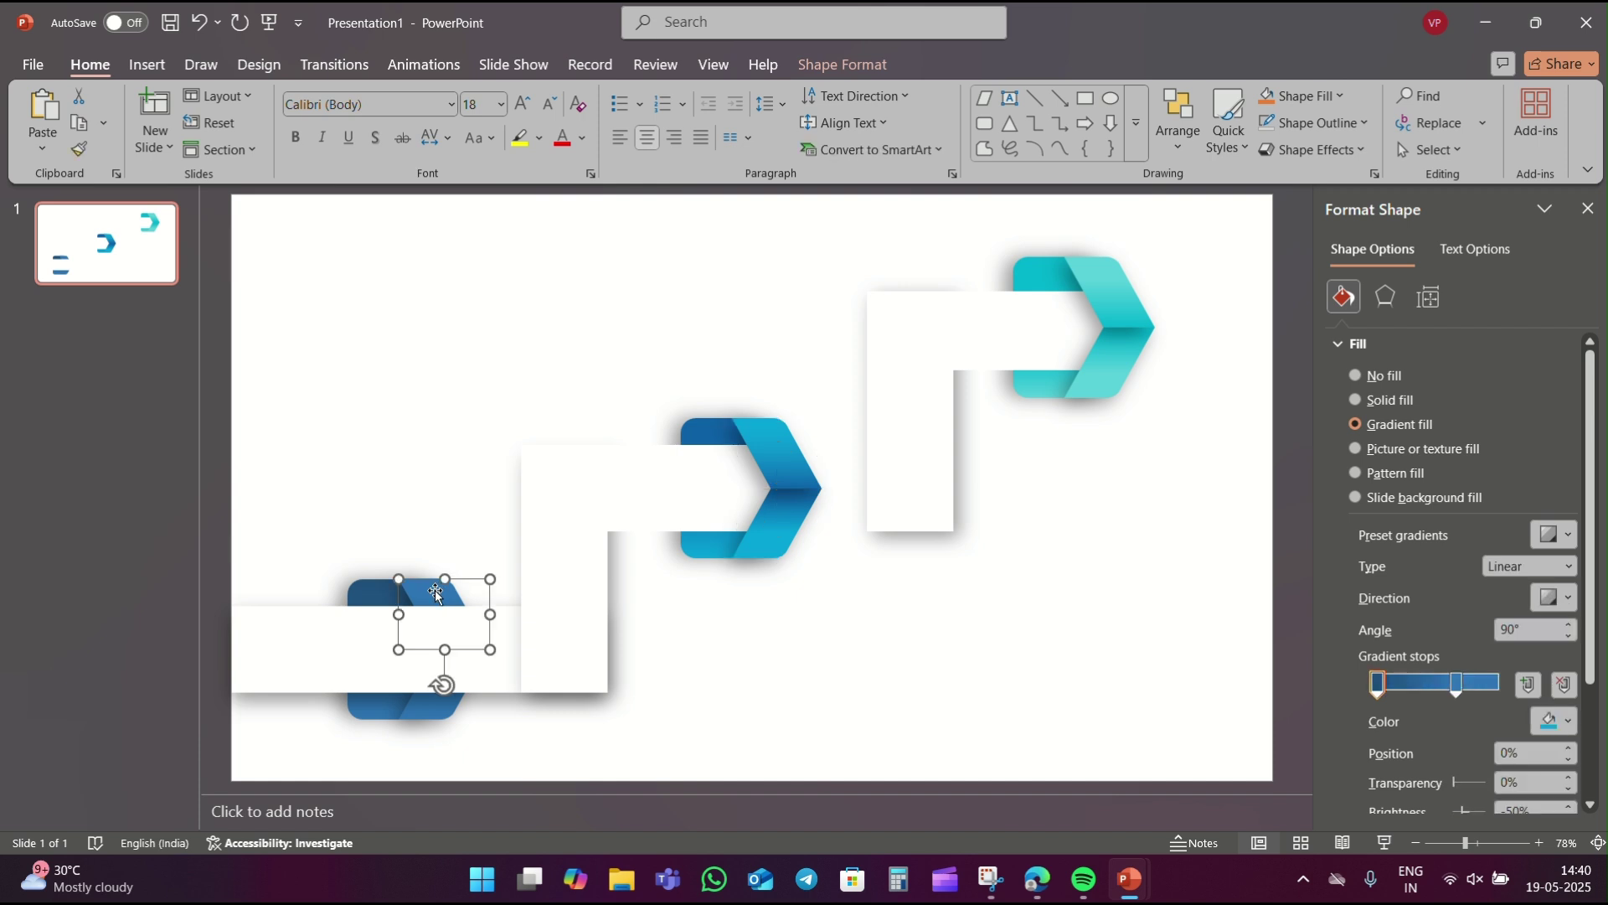
shift+click(425, 711)
right_click(426, 710)
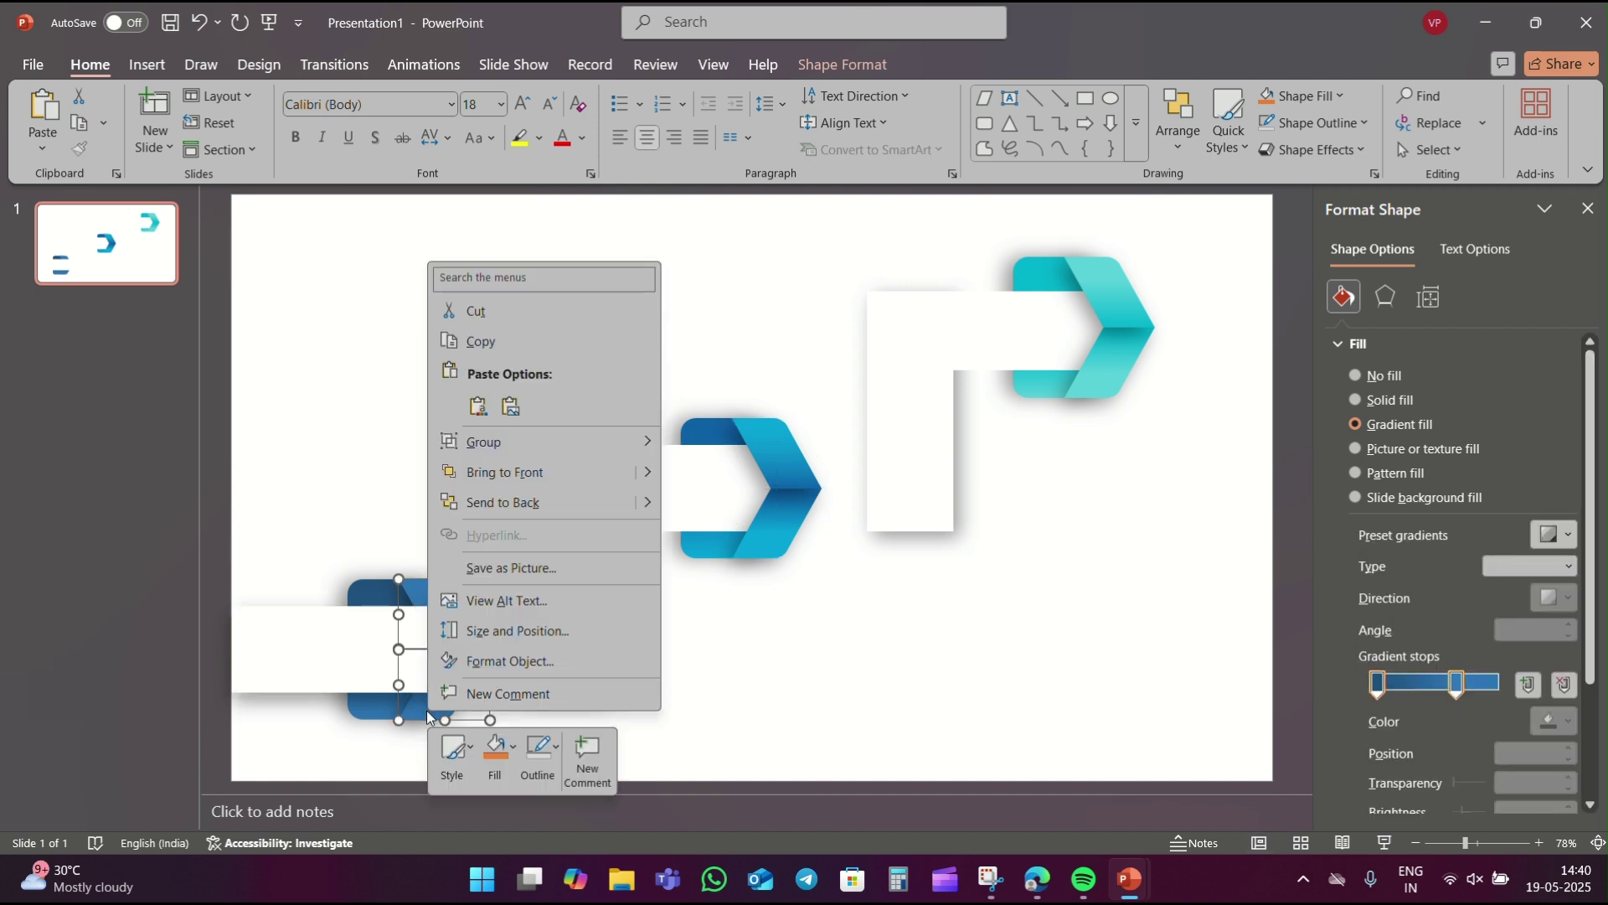
click(605, 470)
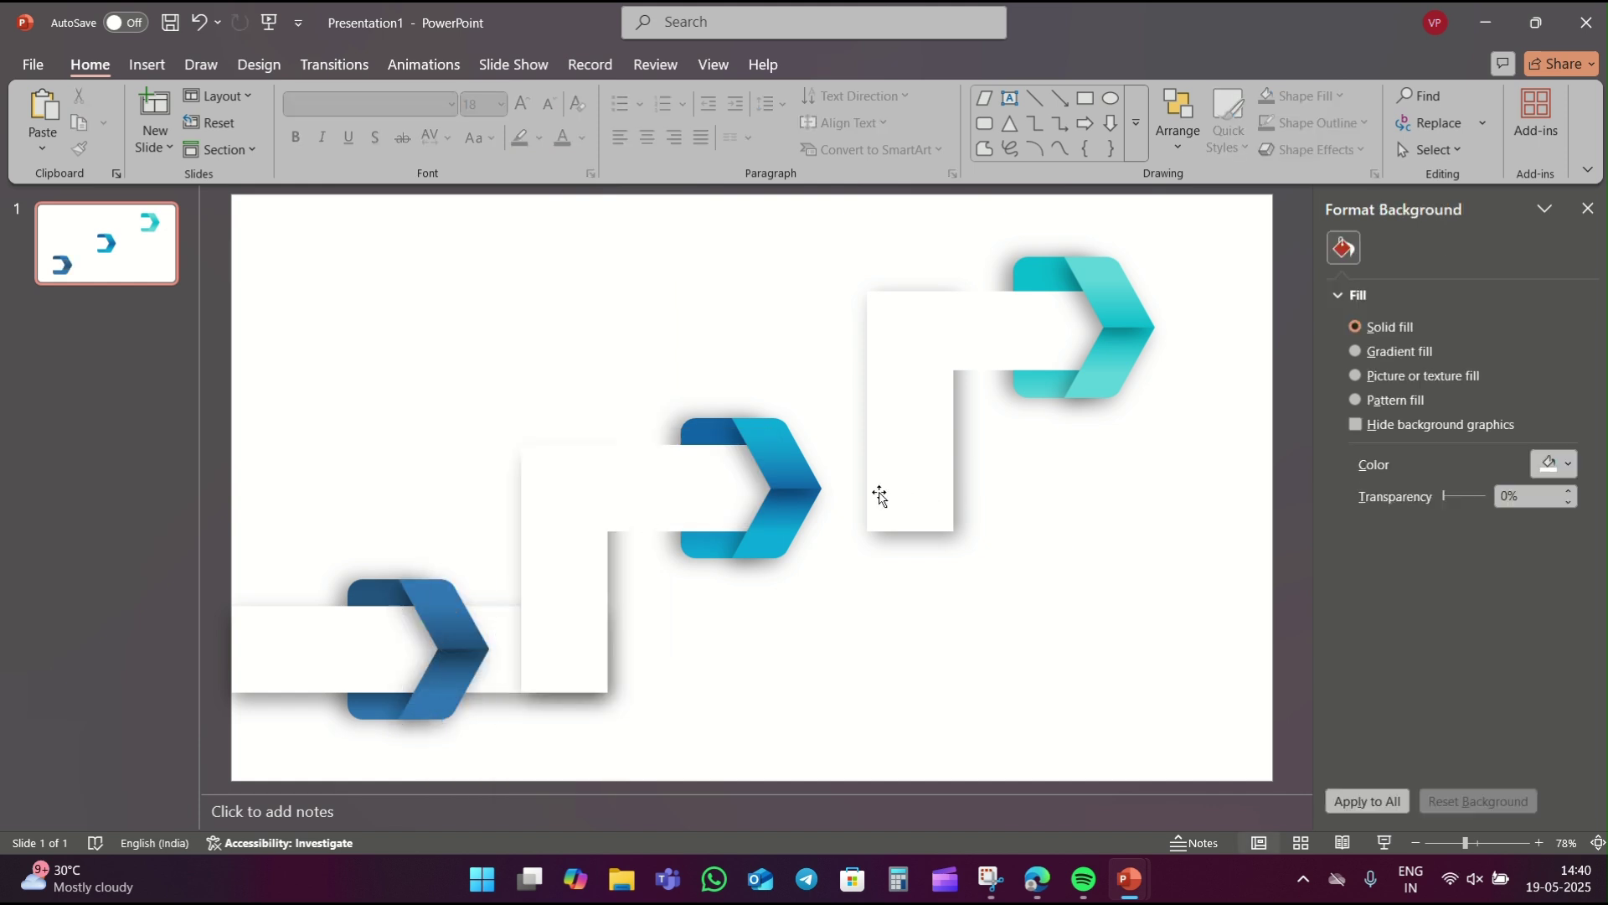
Bring the middle and bottom-left white bands to the front
click(841, 494)
right_click(840, 495)
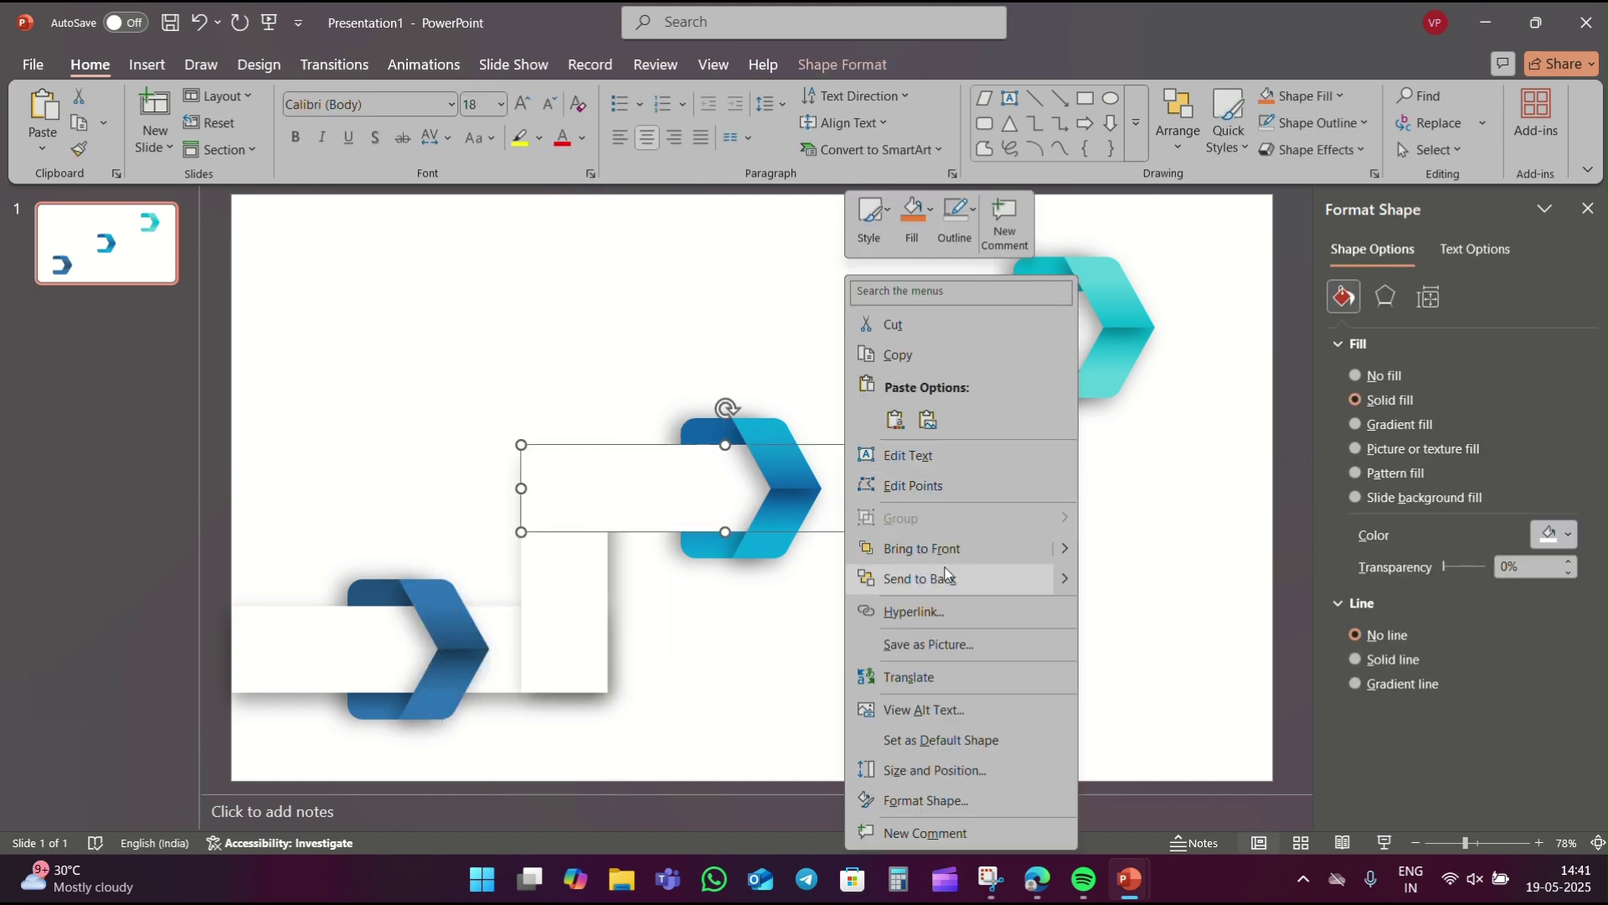
click(922, 548)
click(843, 707)
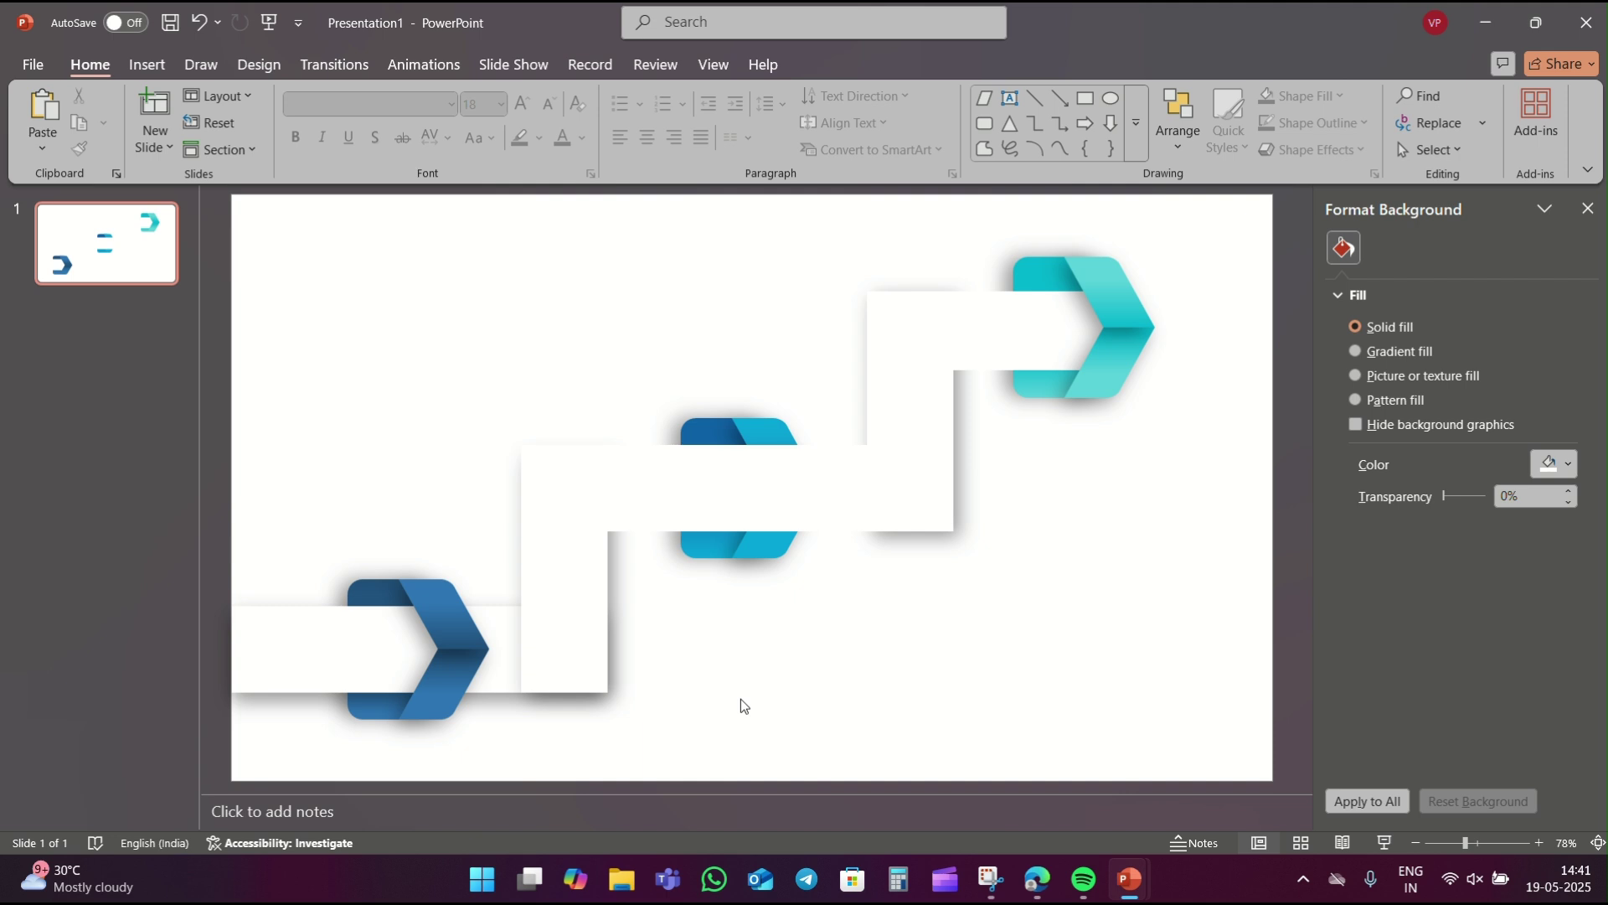
click(370, 657)
right_click(370, 658)
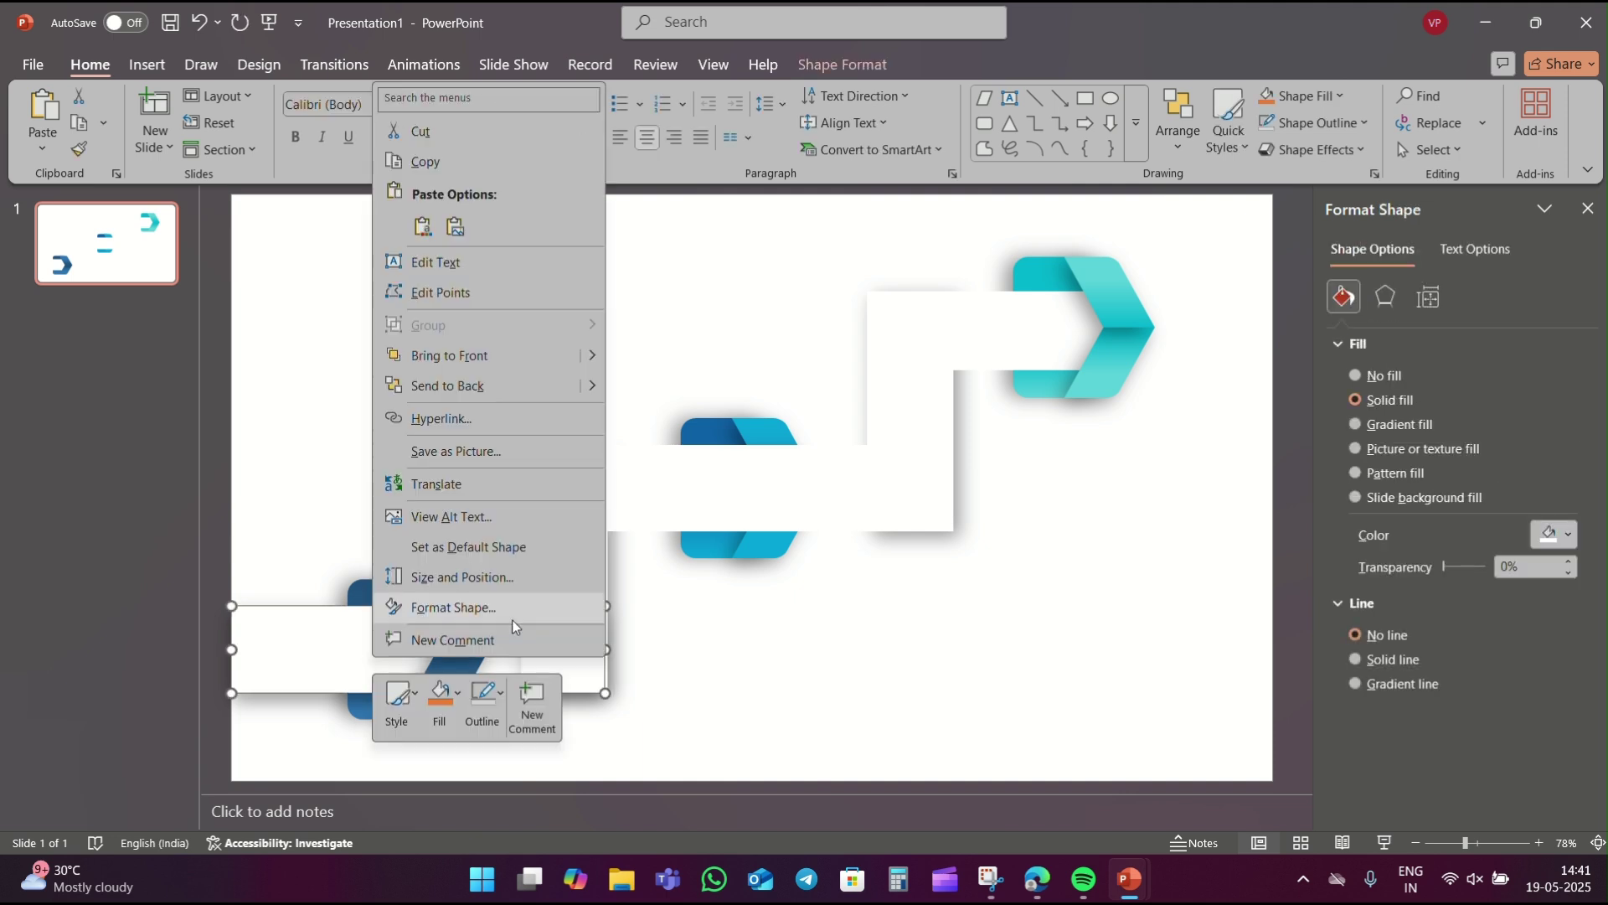
click(517, 364)
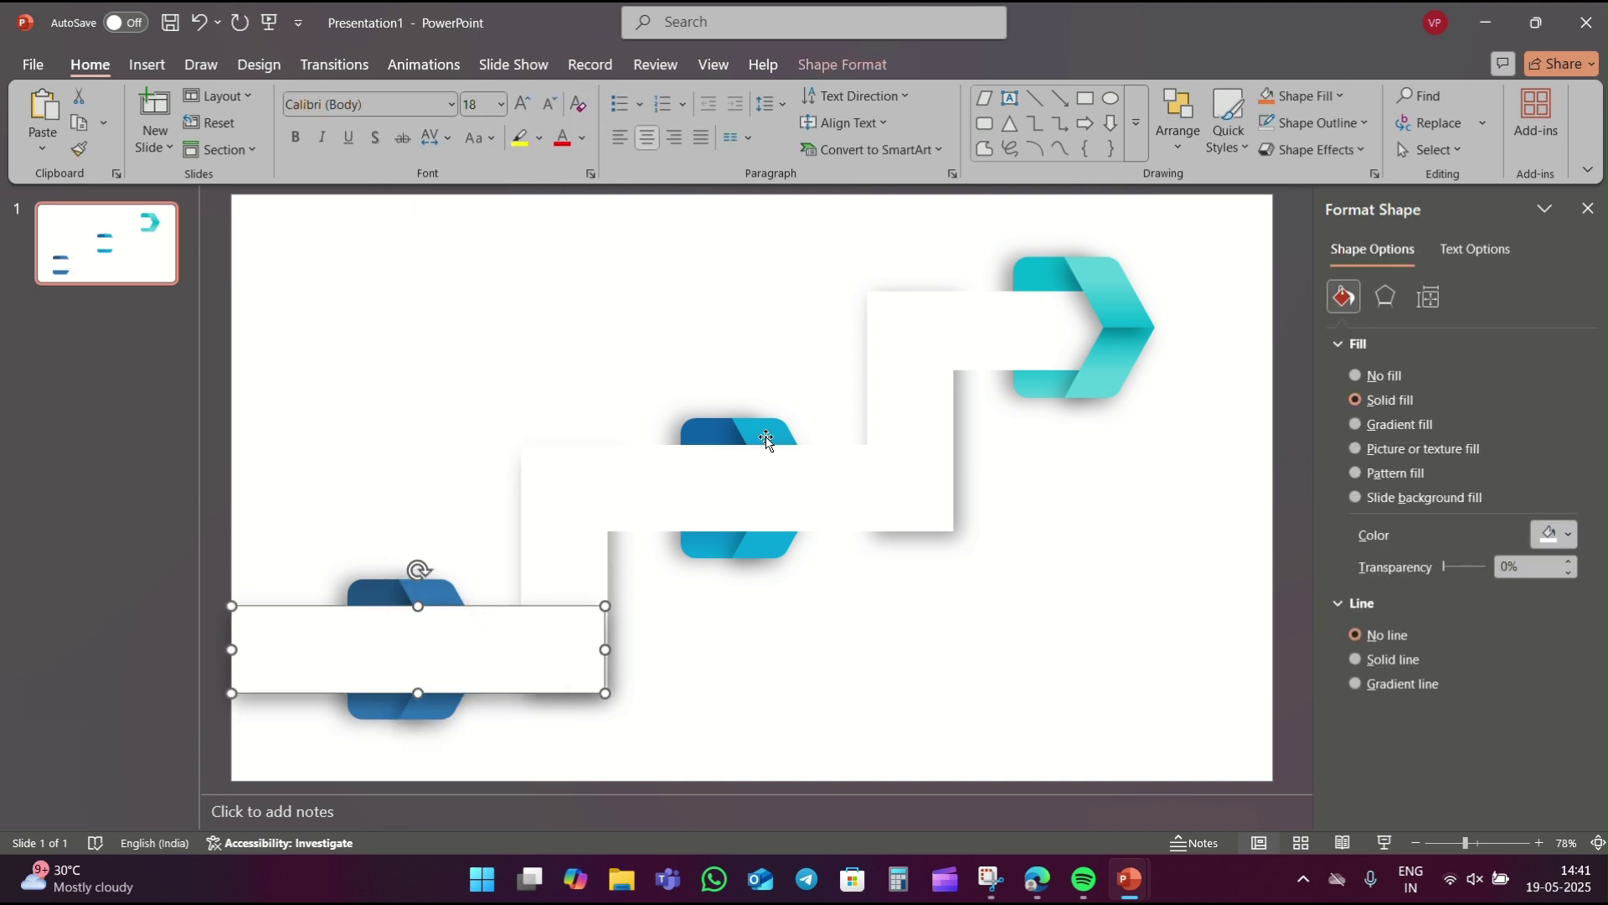
Bring the middle and bottom-left front chevron pieces back above the white bands
click(766, 436)
right_click(772, 524)
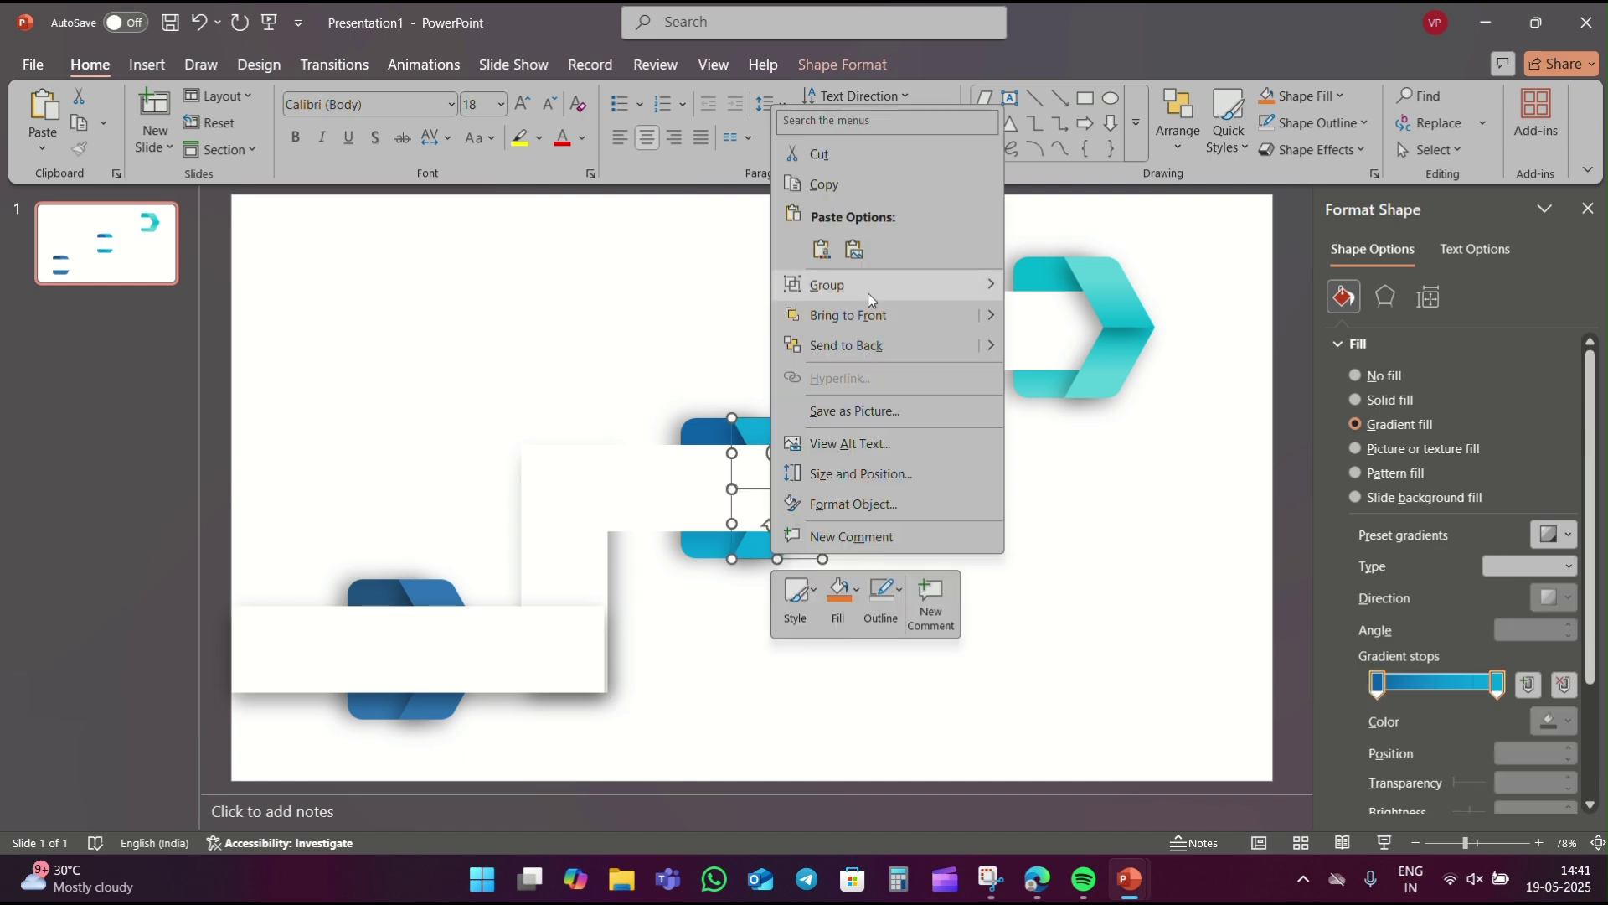
click(871, 319)
click(444, 591)
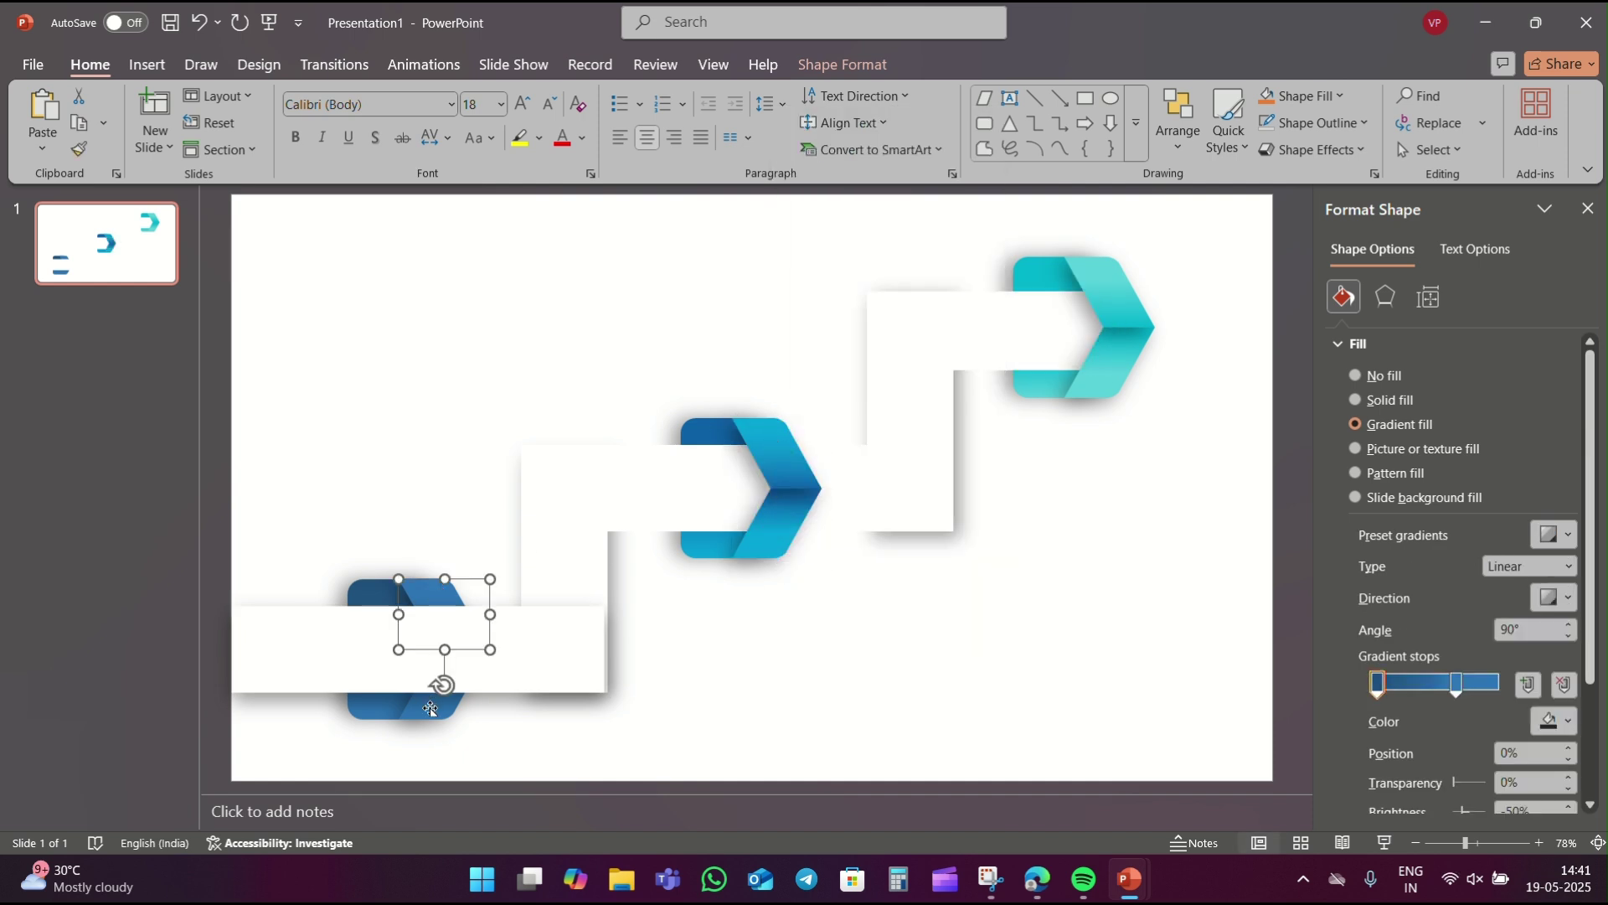
right_click(430, 709)
click(494, 467)
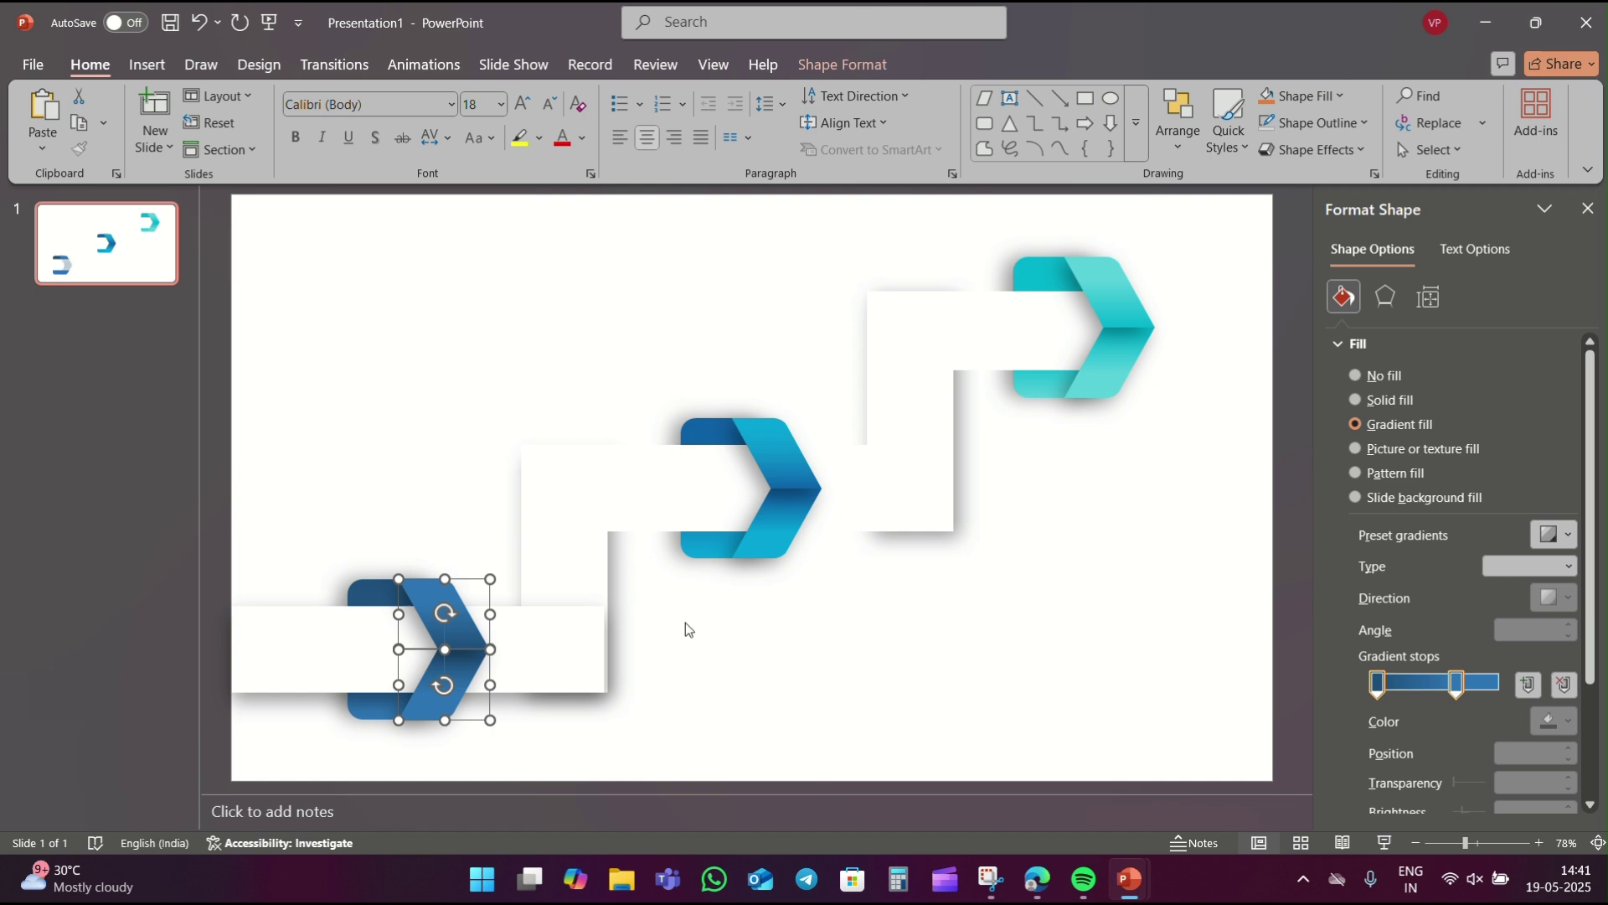
click(661, 667)
click(561, 651)
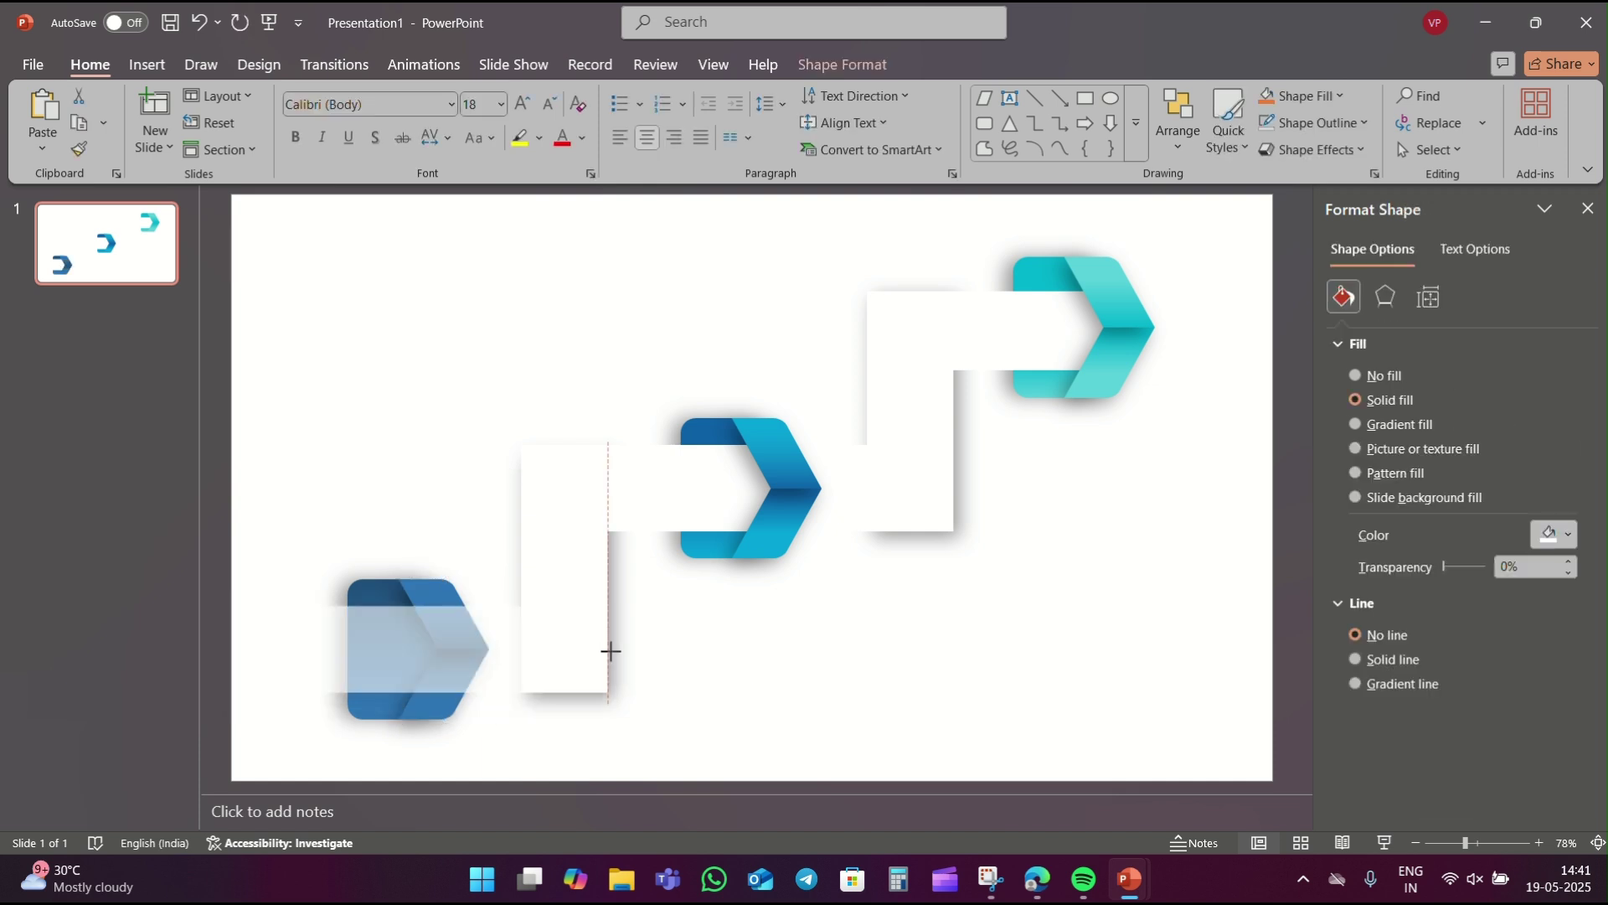
click(780, 650)
Create a 'STEP' text box in white 11 pt Arial Rounded MT Bold and move it onto the bottom-left chevron
click(1012, 97)
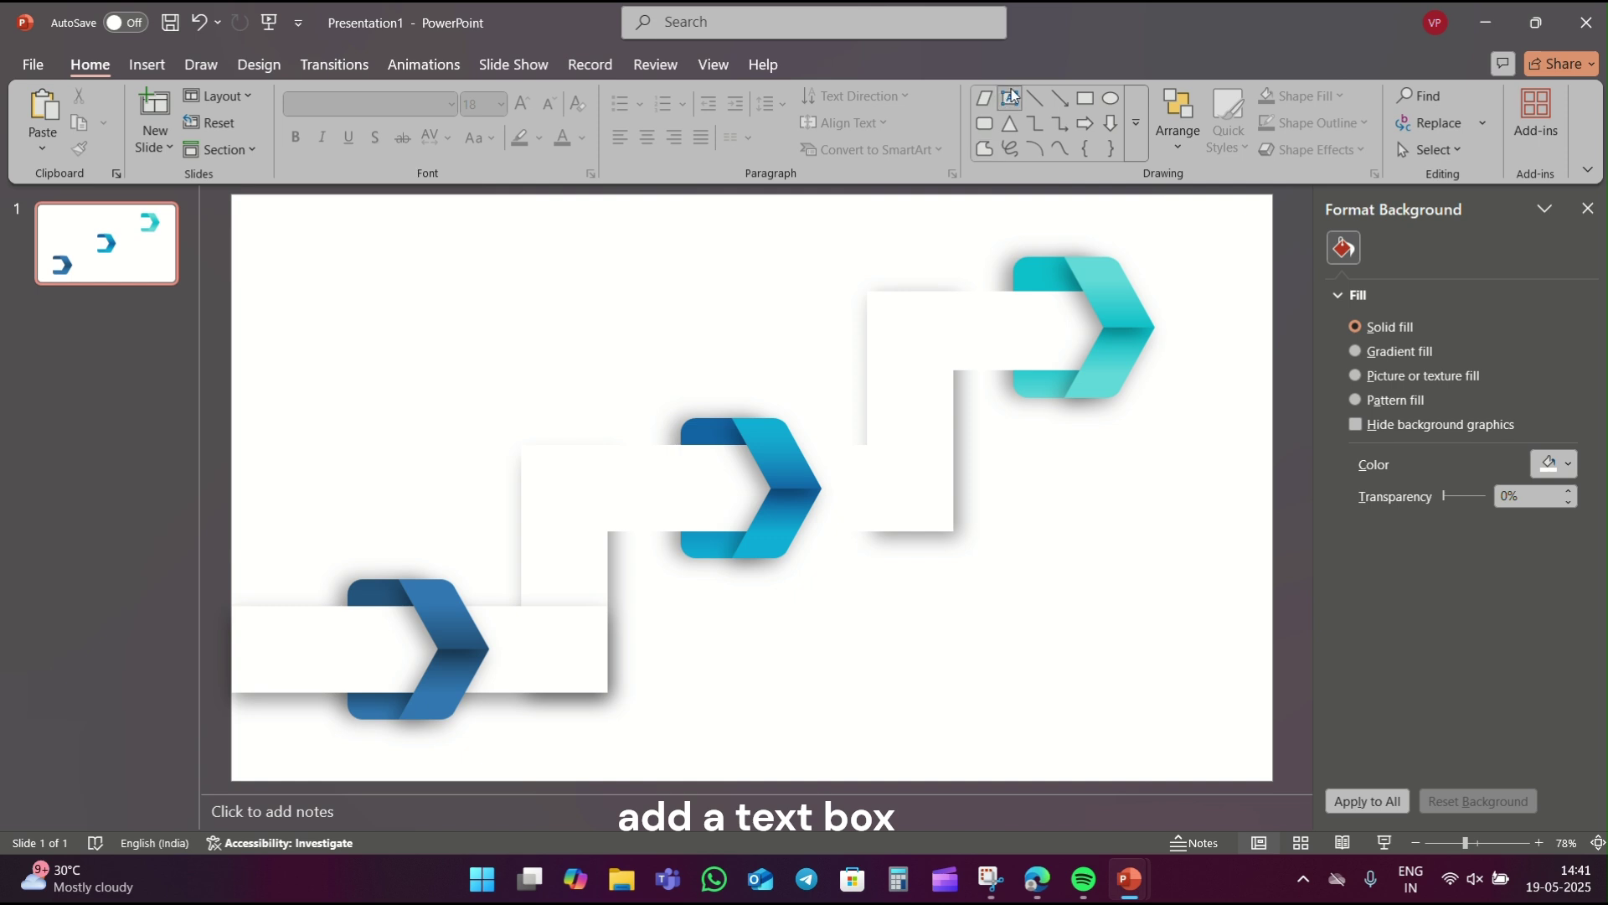
drag(838, 613, 917, 650)
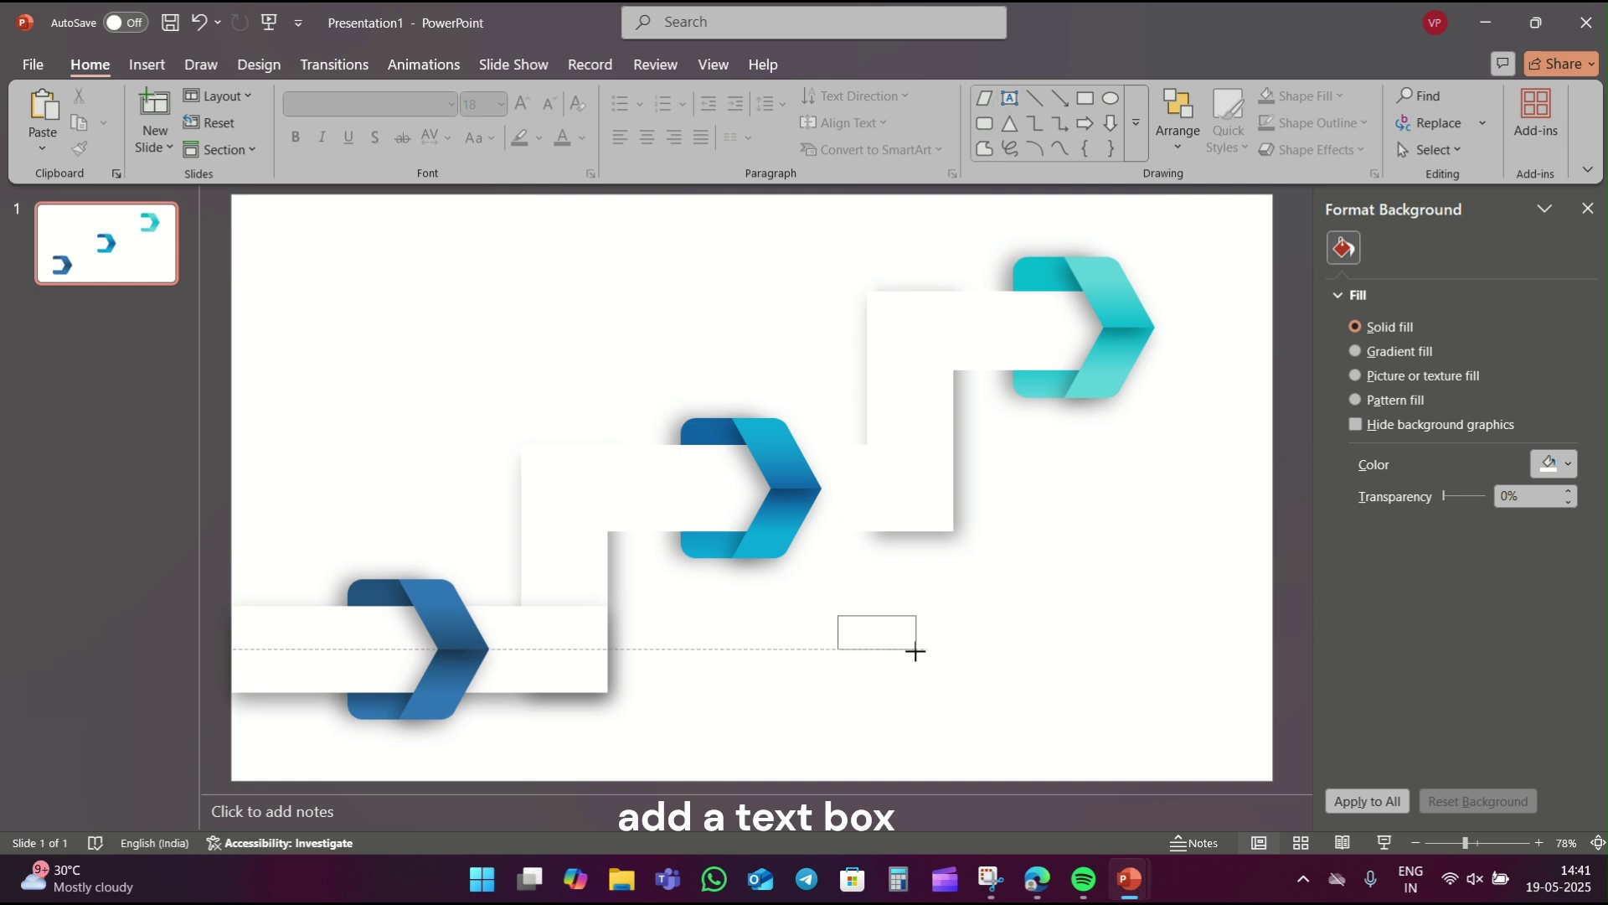
text(STEP)
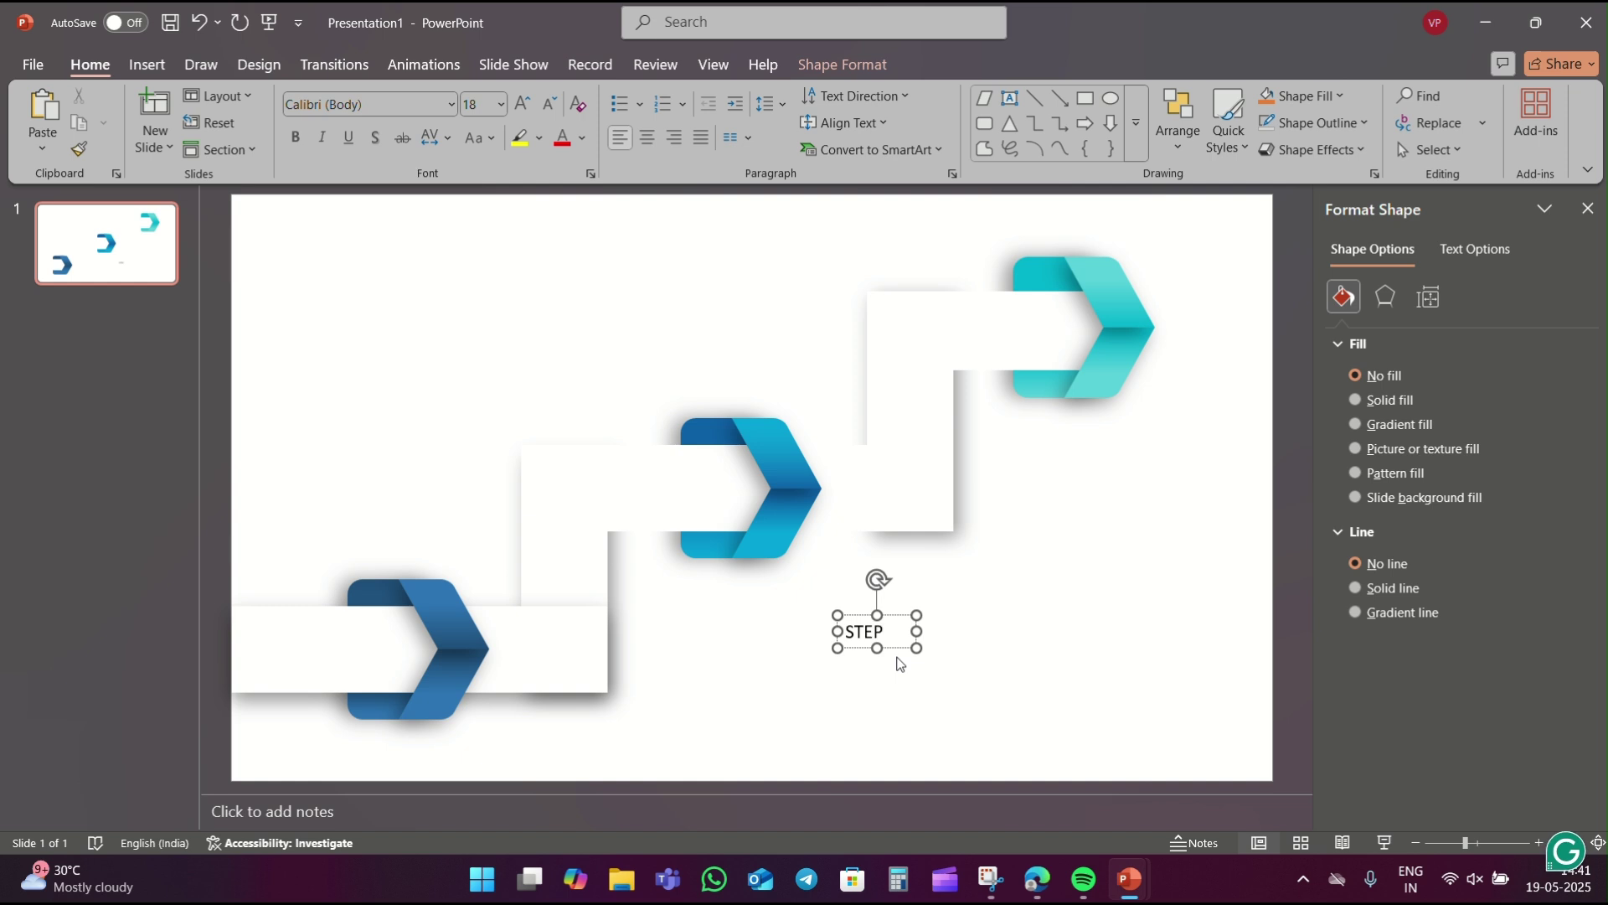
key(ctrl+a)
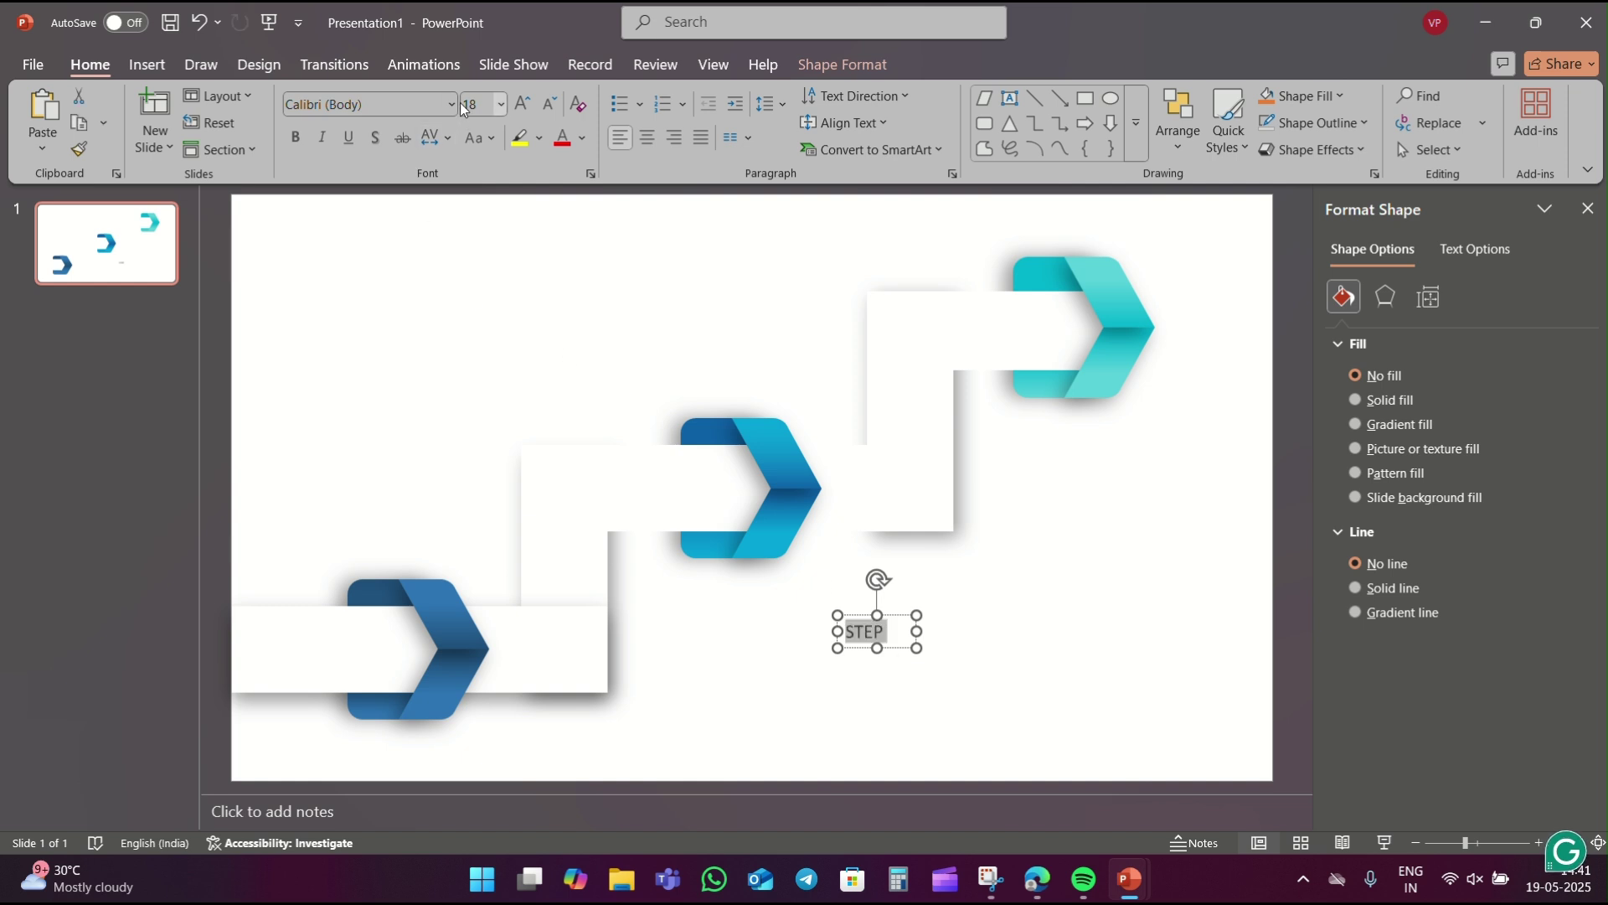
click(451, 104)
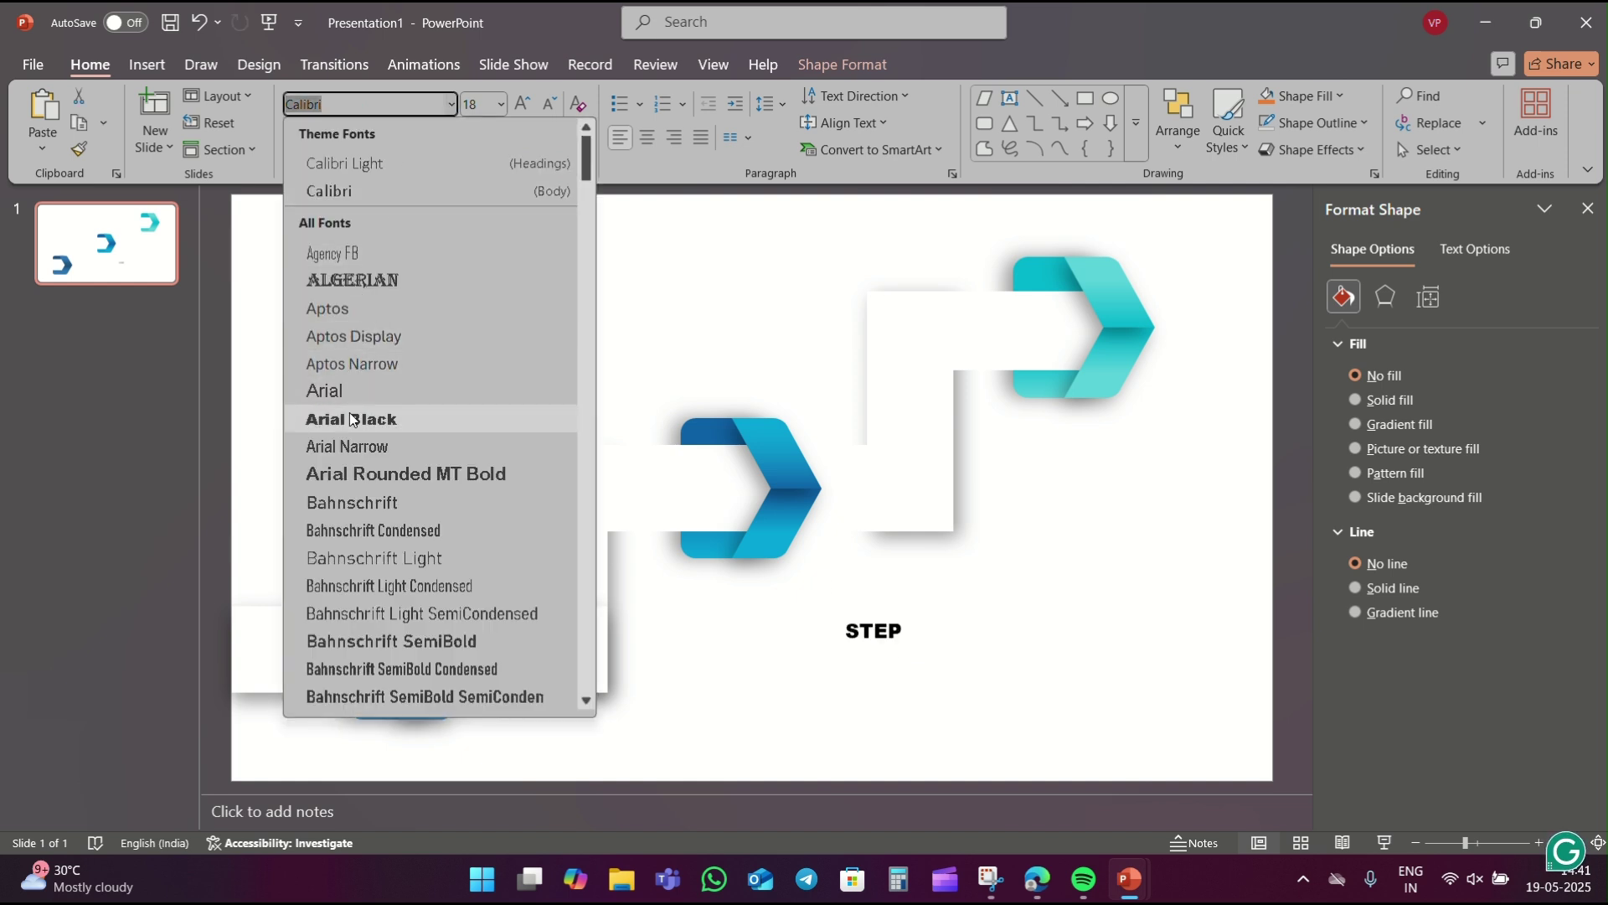
click(360, 482)
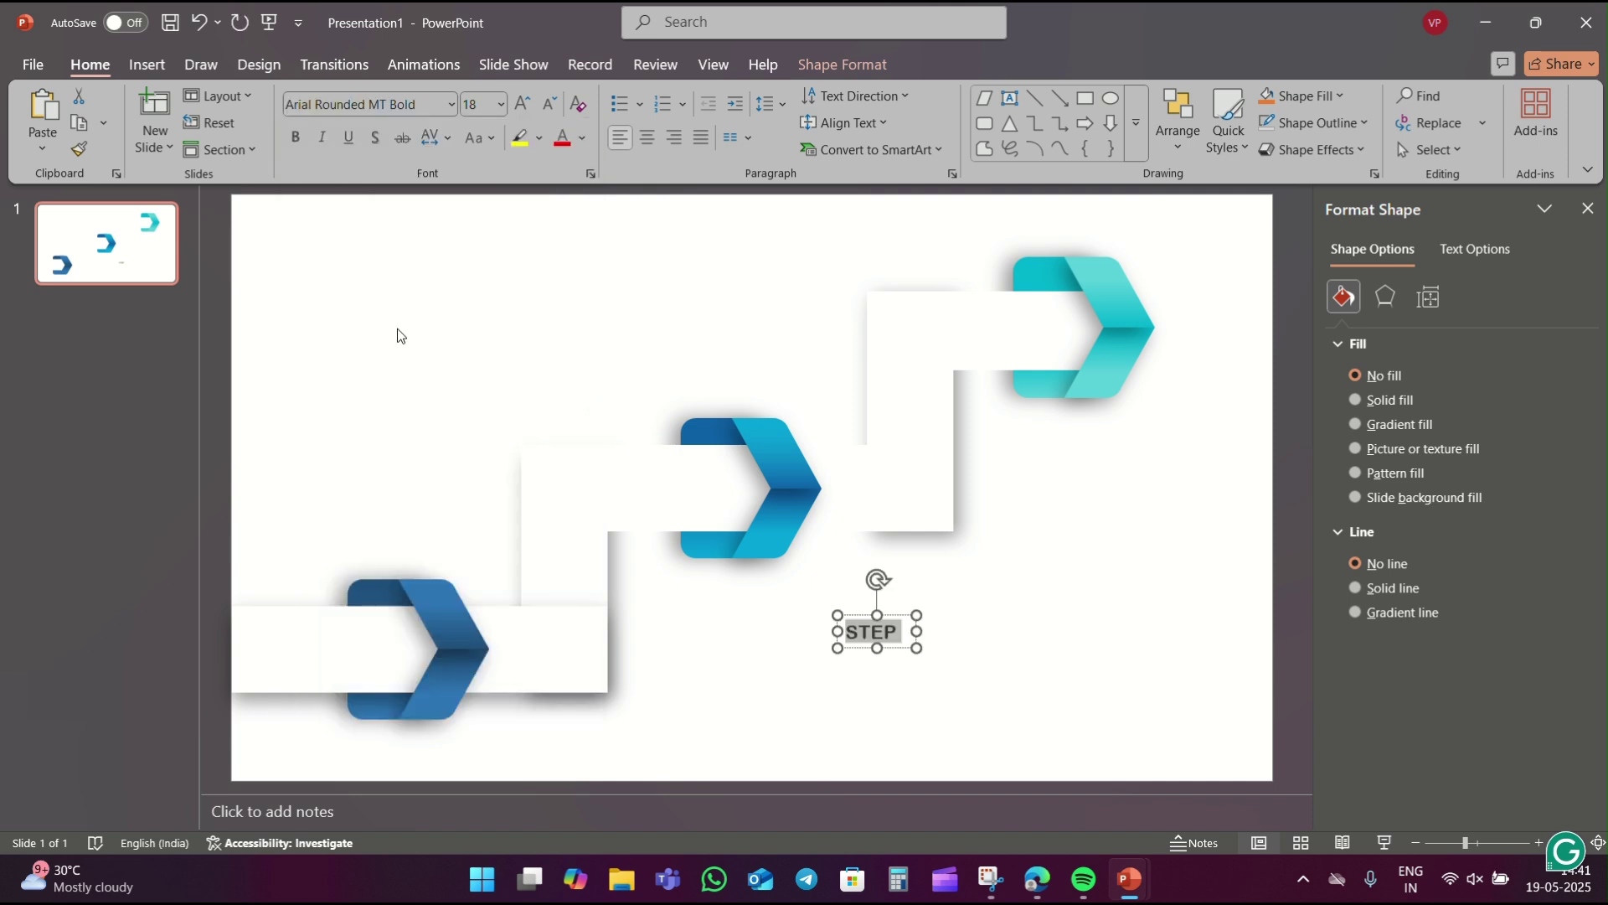
click(501, 102)
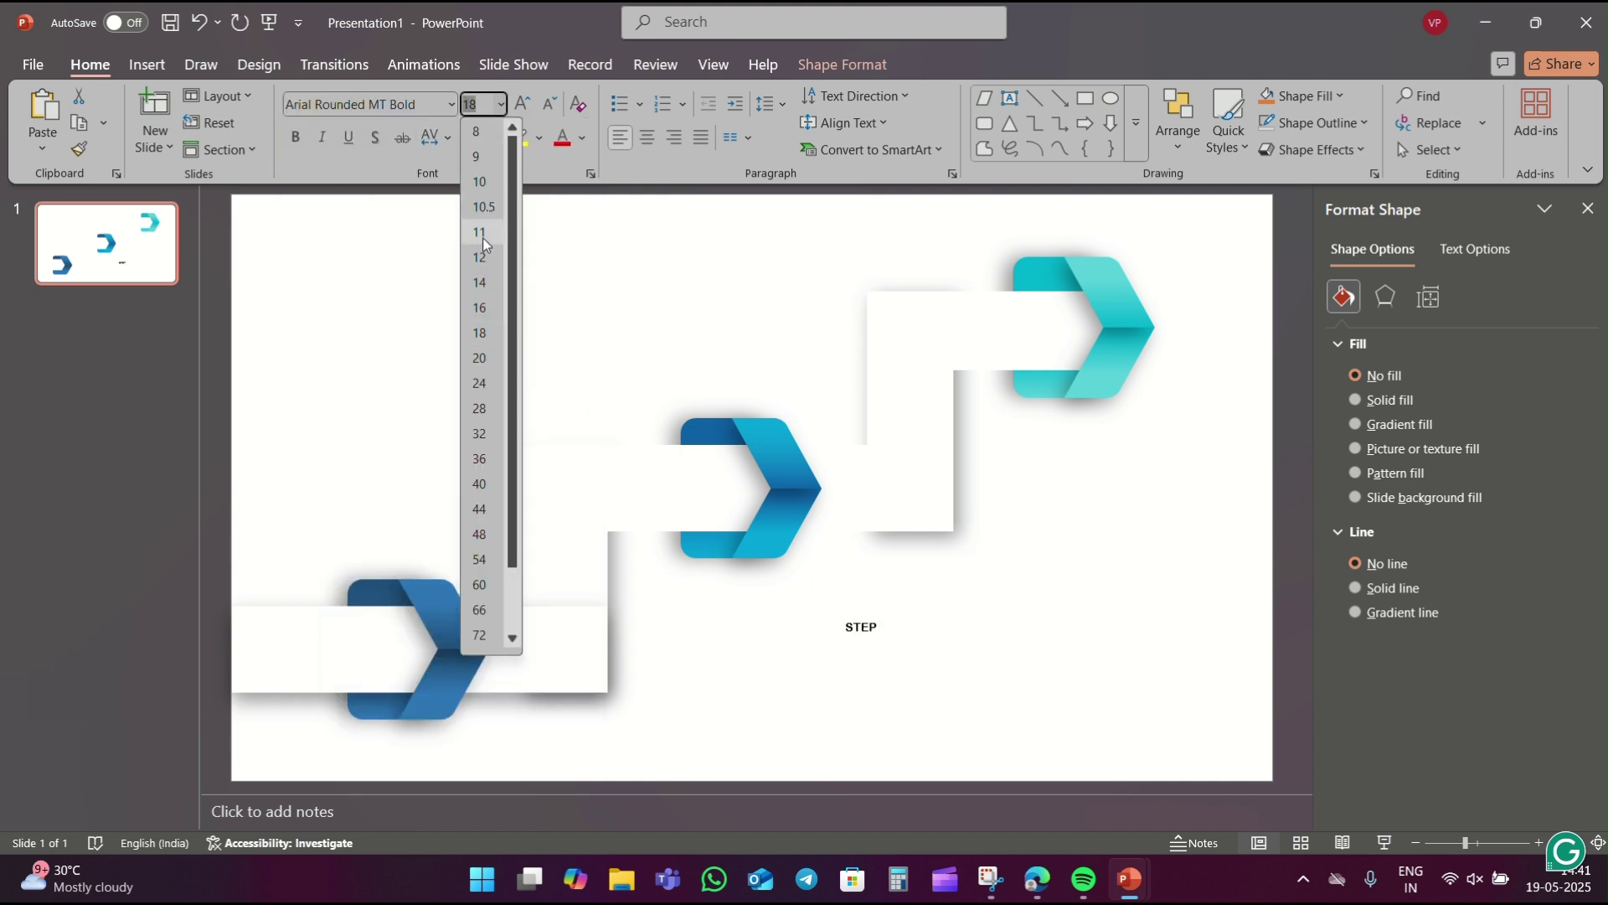
click(481, 233)
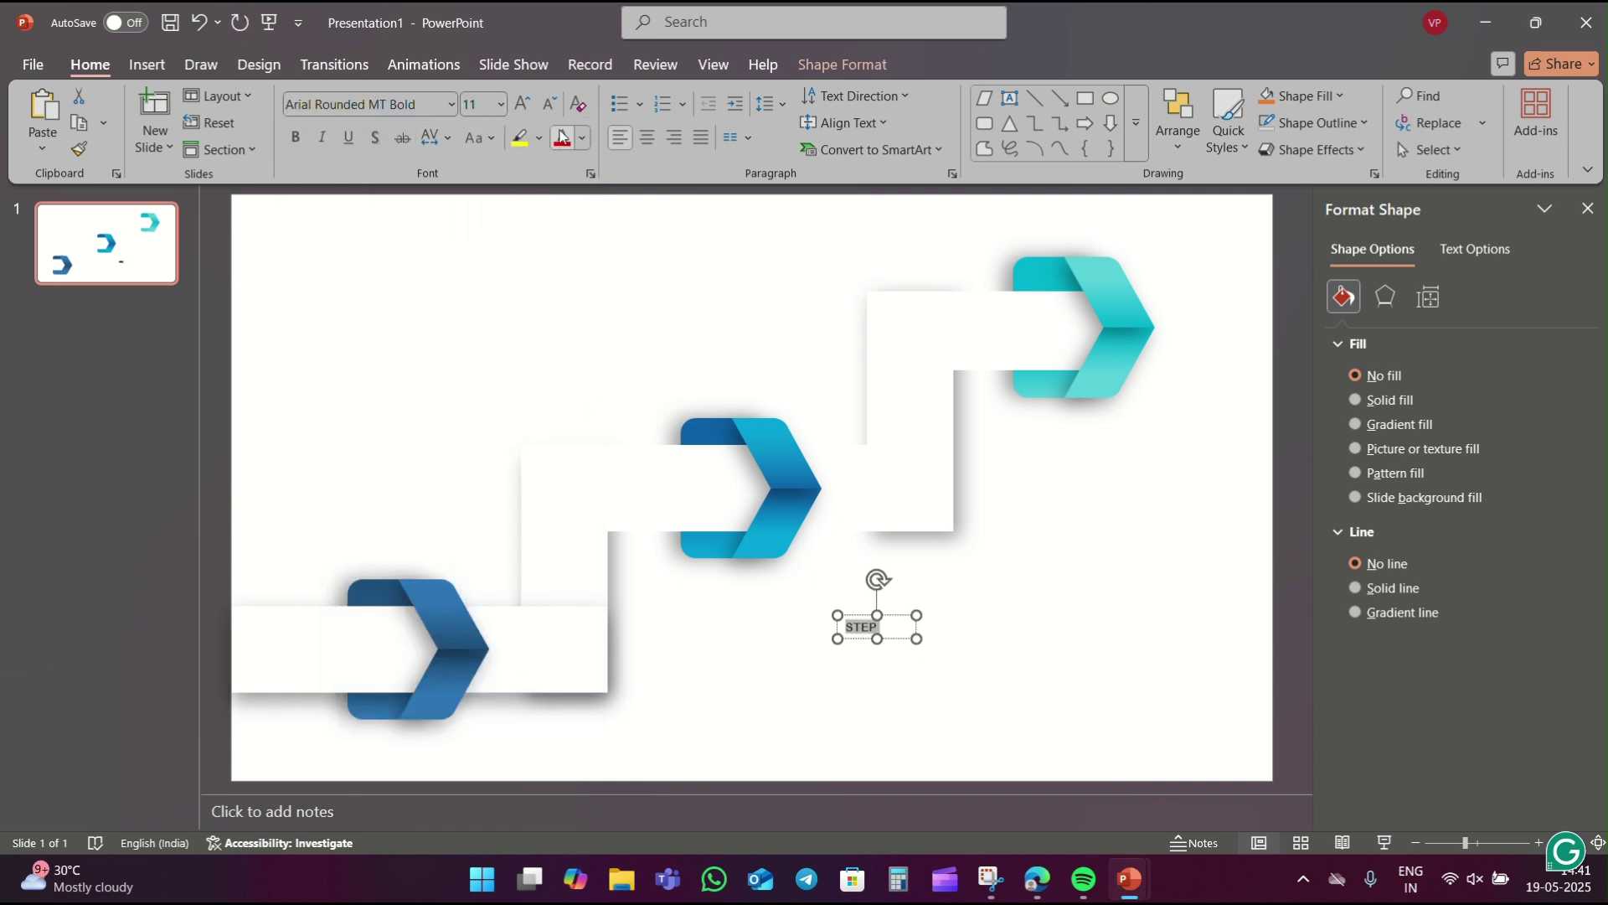
click(582, 144)
click(561, 240)
drag(901, 645, 496, 653)
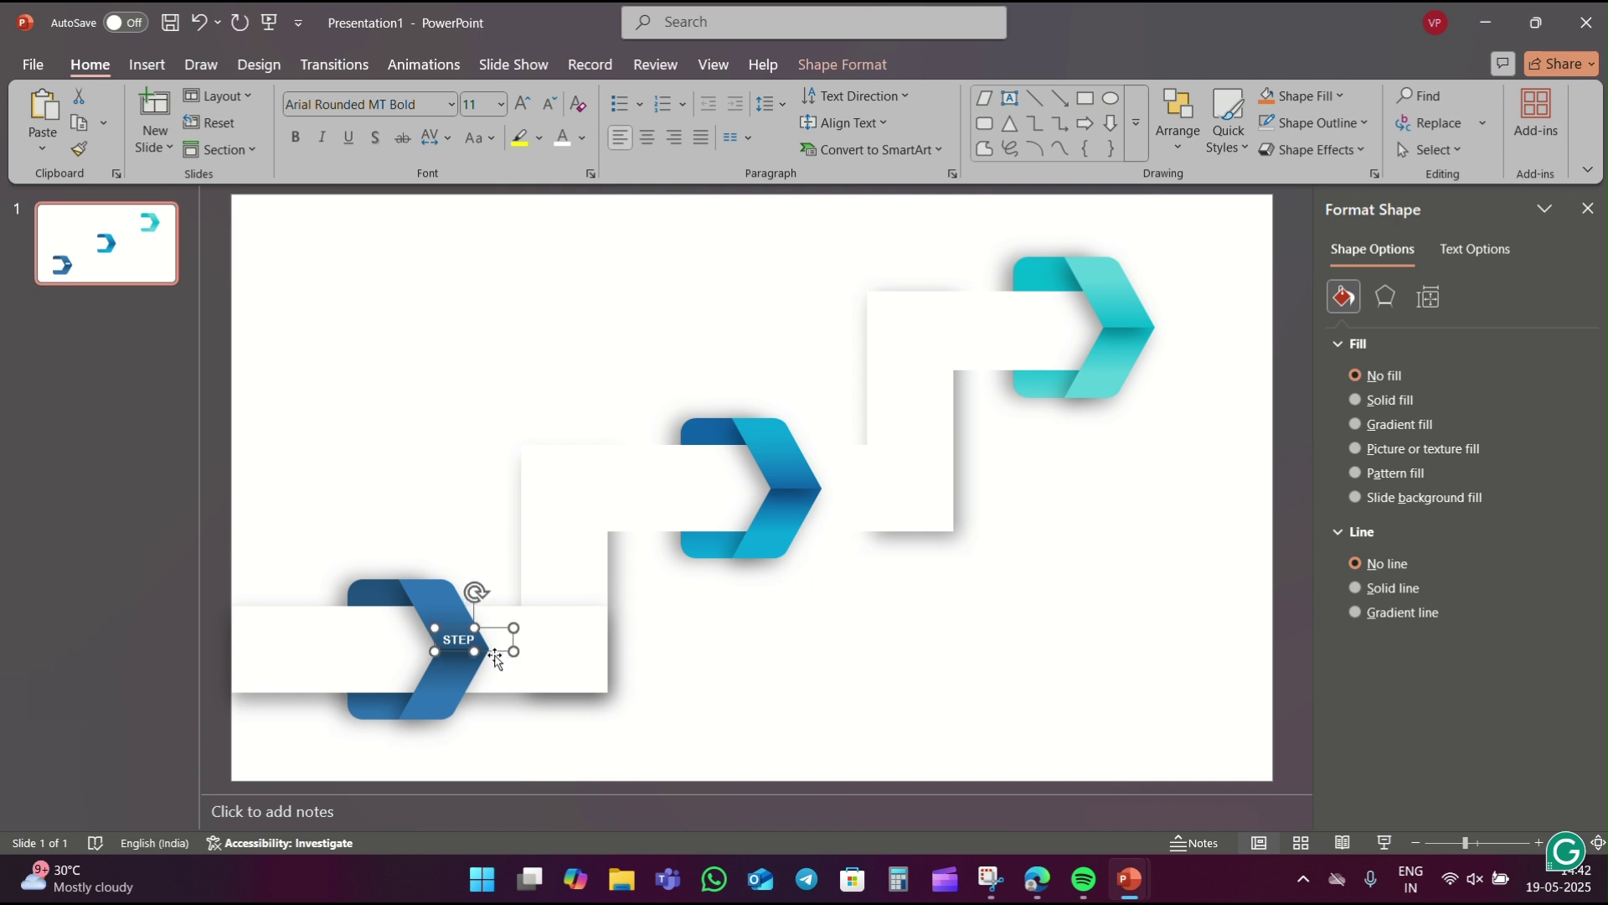
Create an '01' text box in white 11 pt Arial Black and place it below STEP
click(642, 646)
click(1018, 99)
drag(1003, 510, 1064, 544)
text(01)
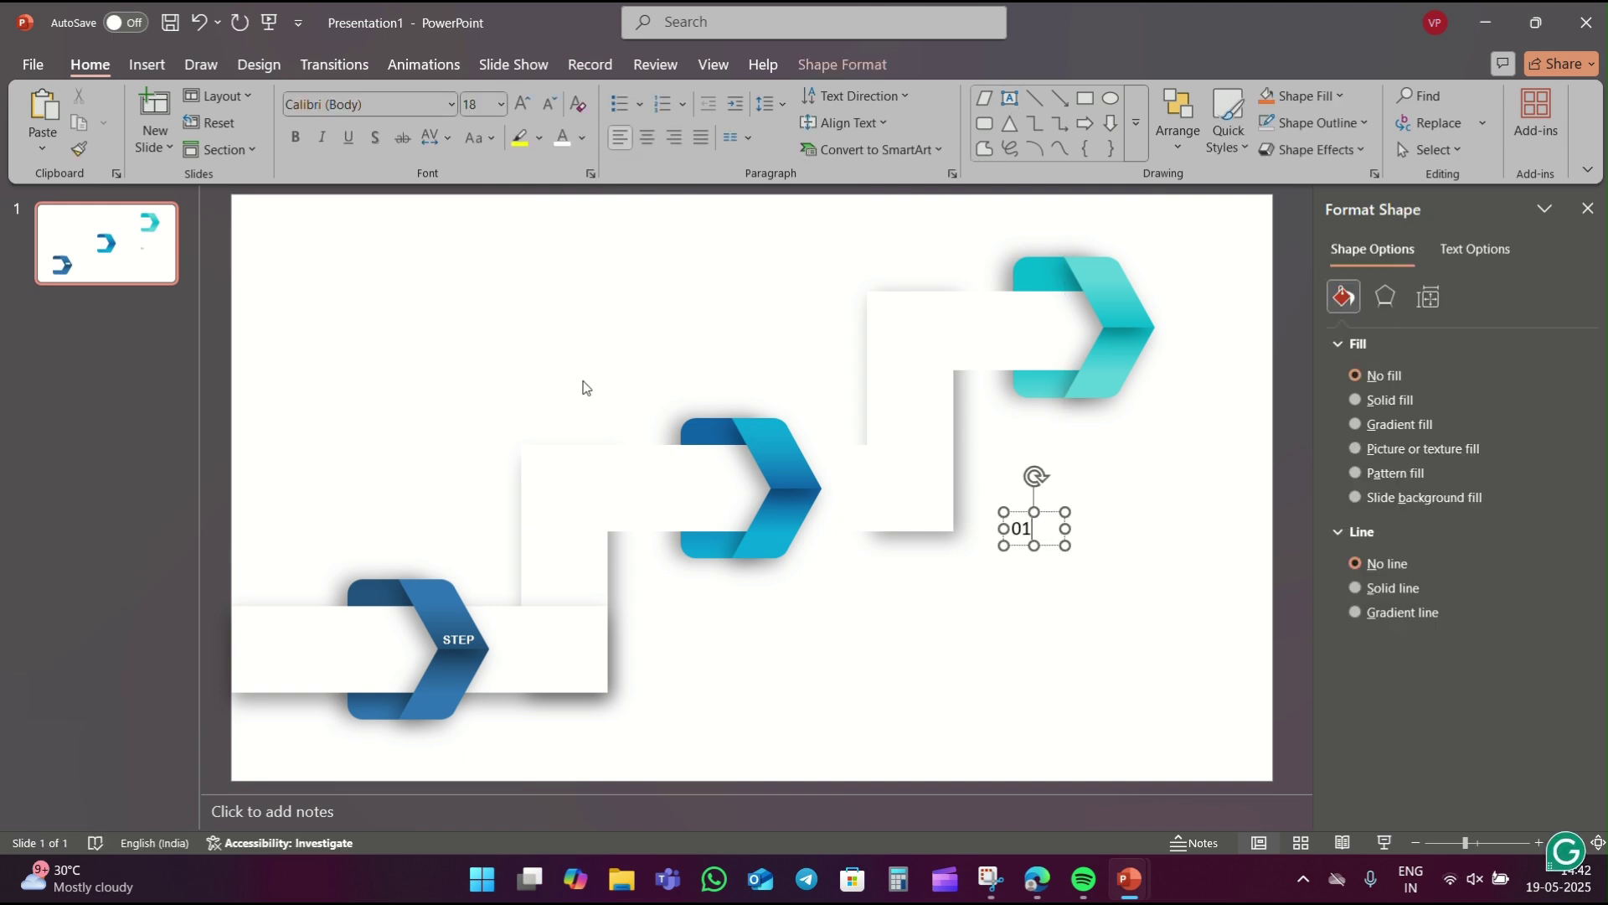
key(ctrl+a)
click(451, 104)
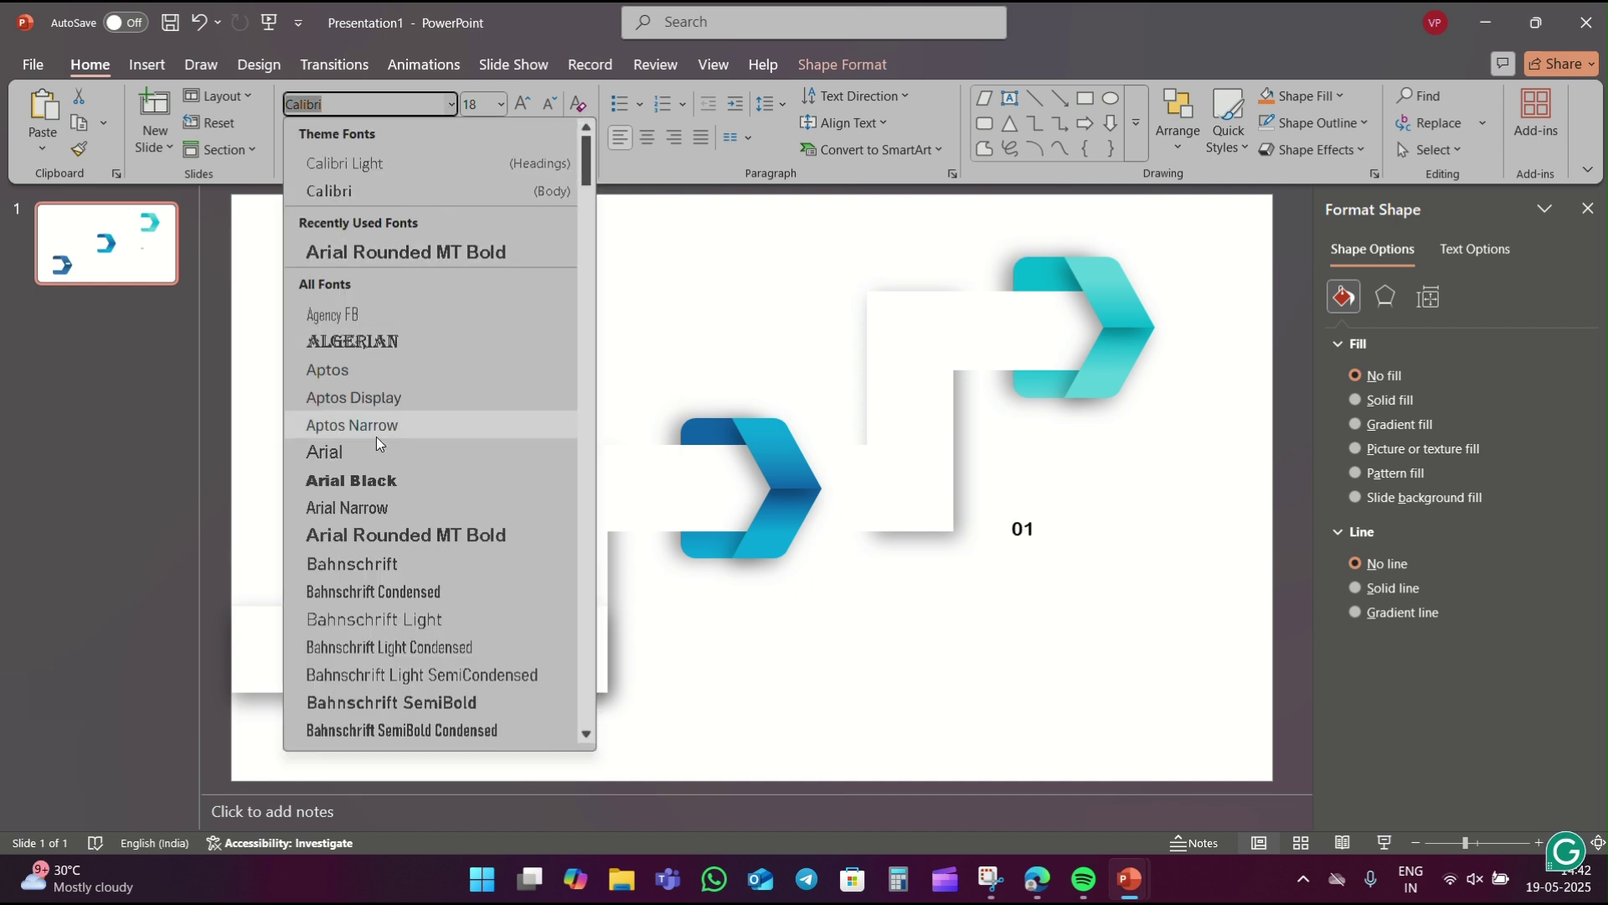
click(374, 466)
click(501, 104)
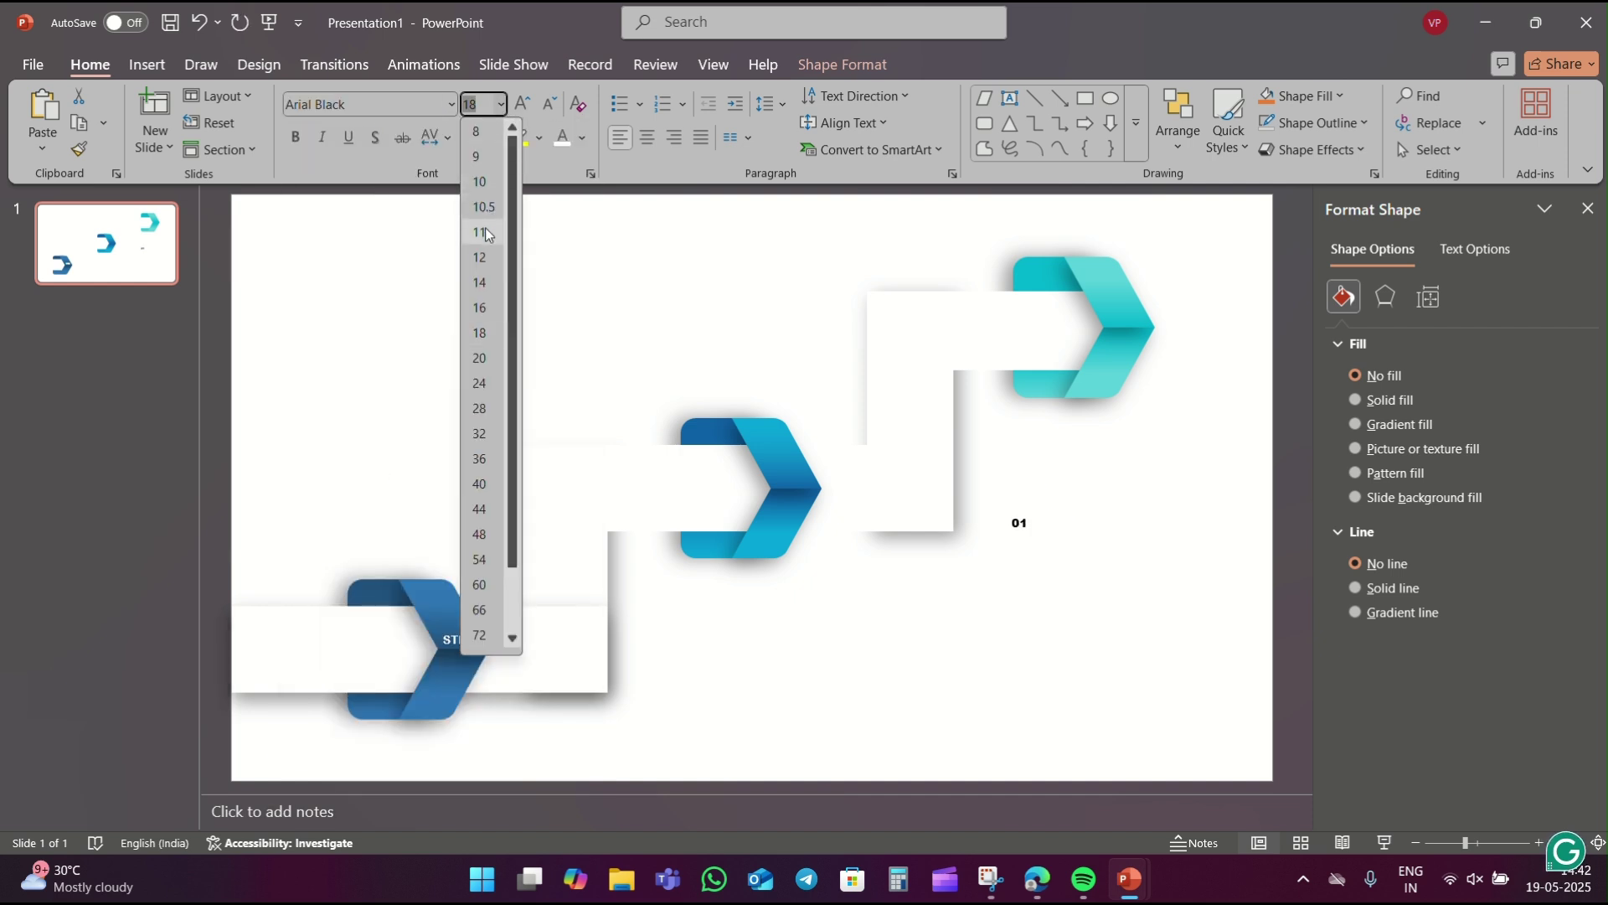
click(483, 269)
click(567, 144)
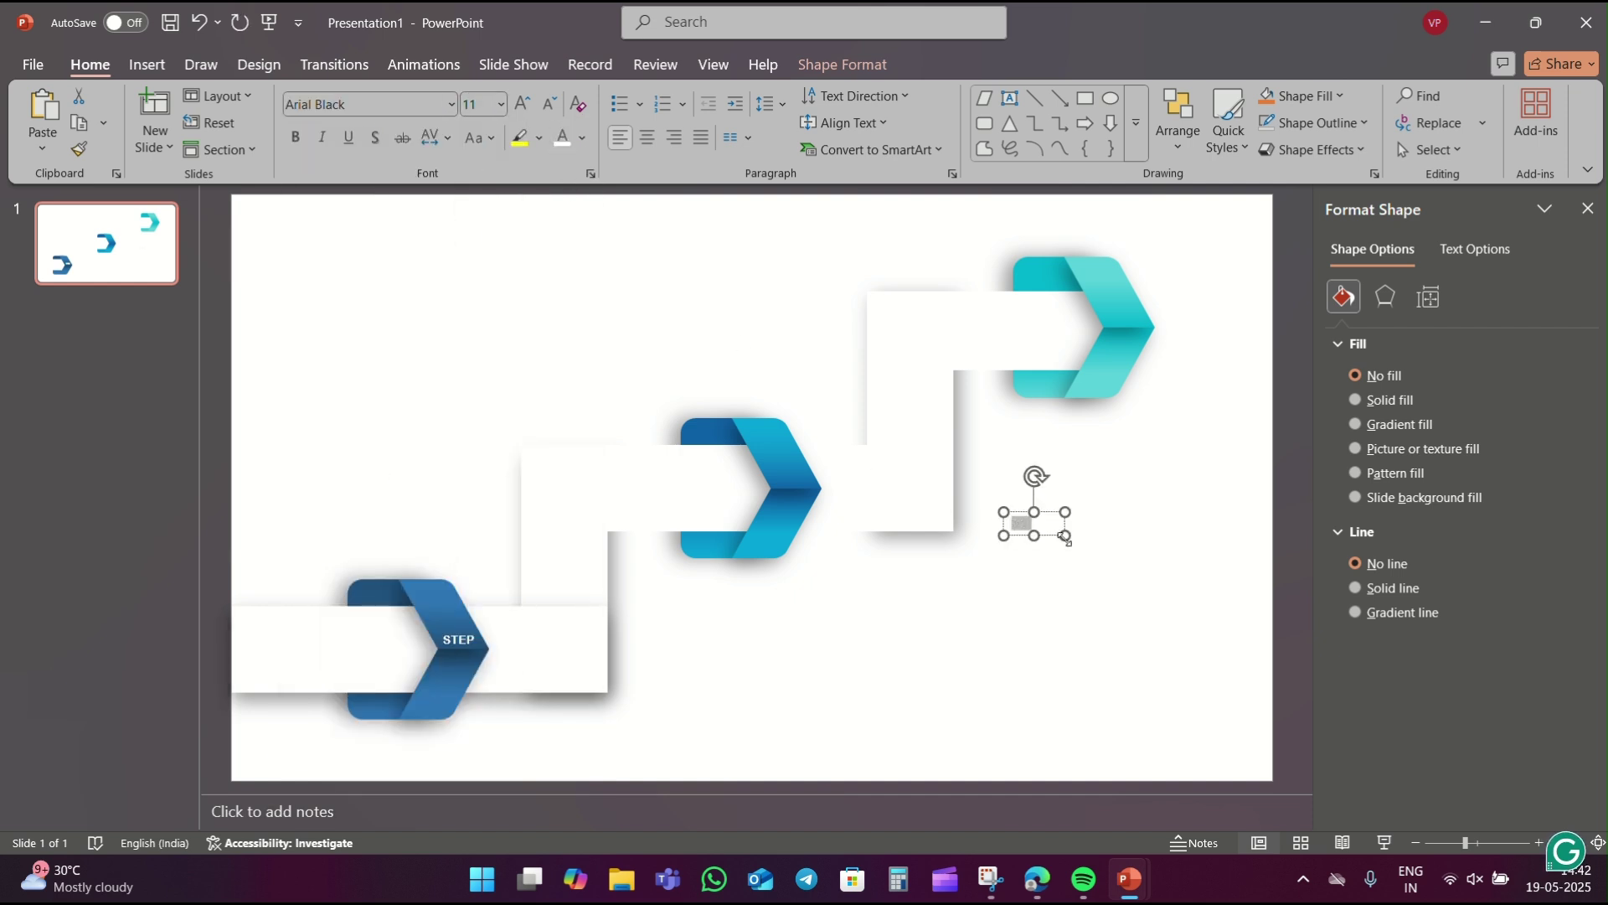
drag(1053, 536, 489, 673)
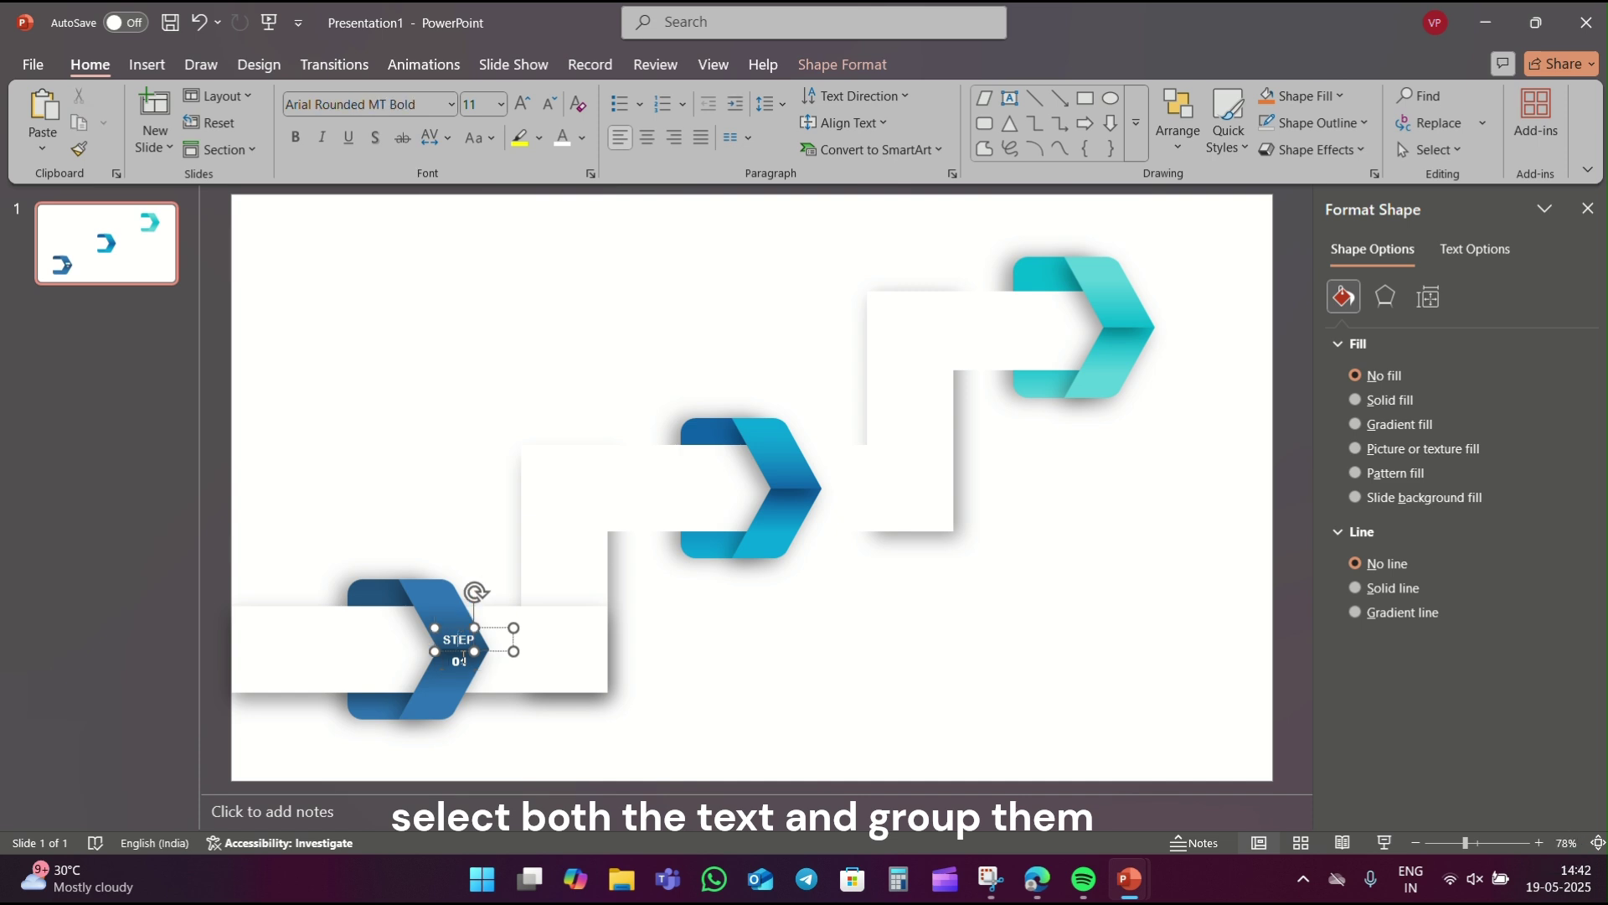
Group the STEP and 01 labels and place copies on the middle and top arrows
shift+click(462, 657)
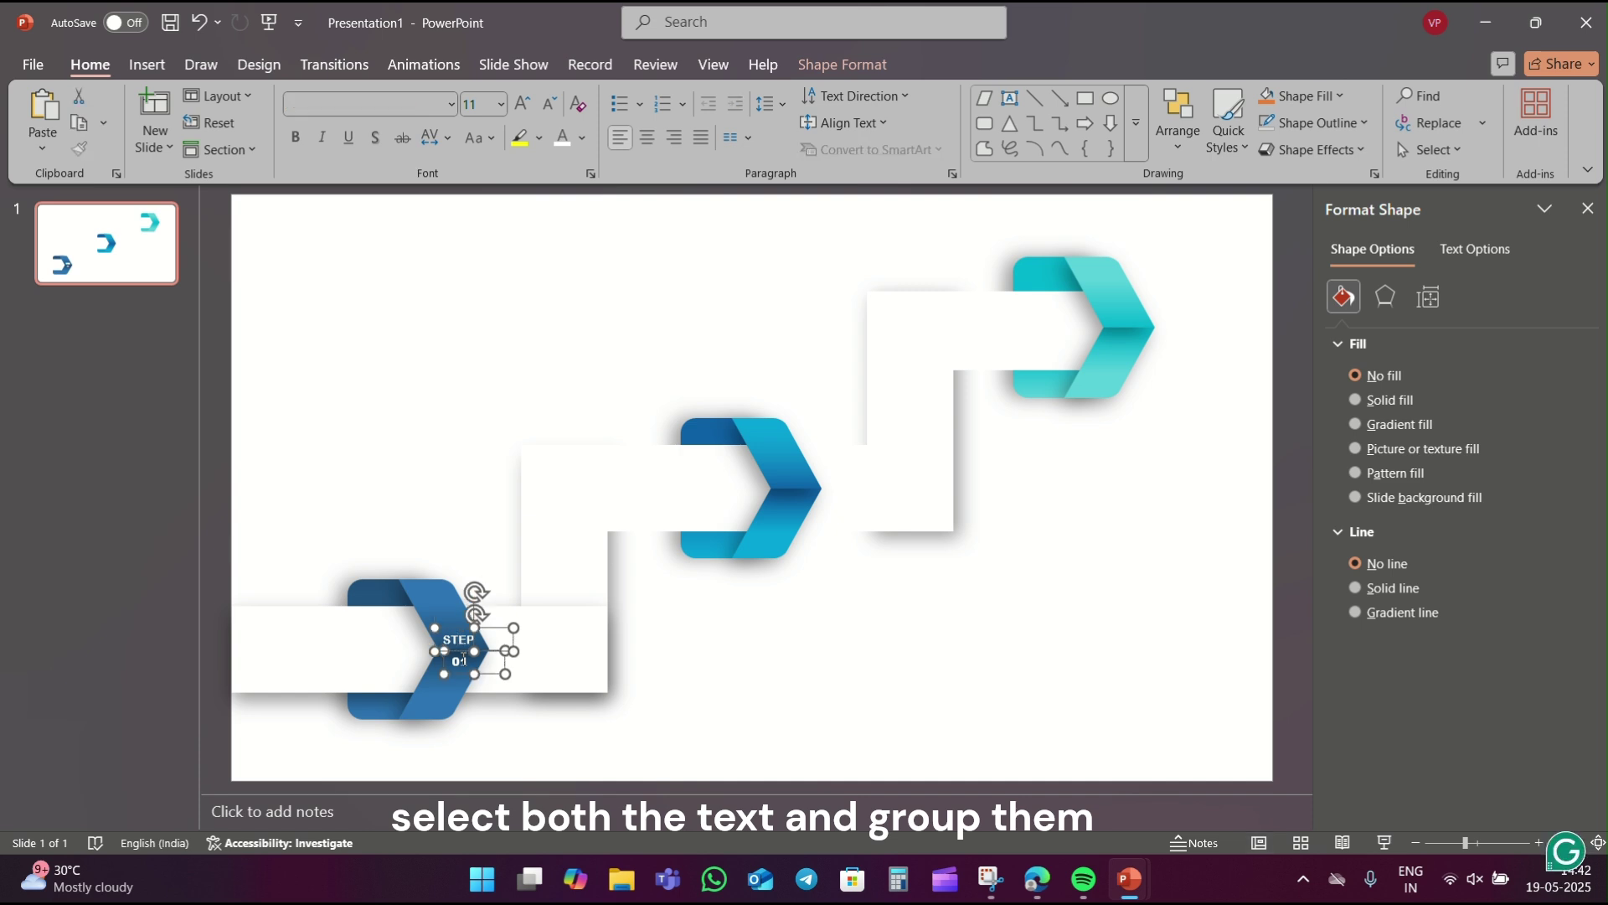
key(ctrl+g)
key(ctrl+d)
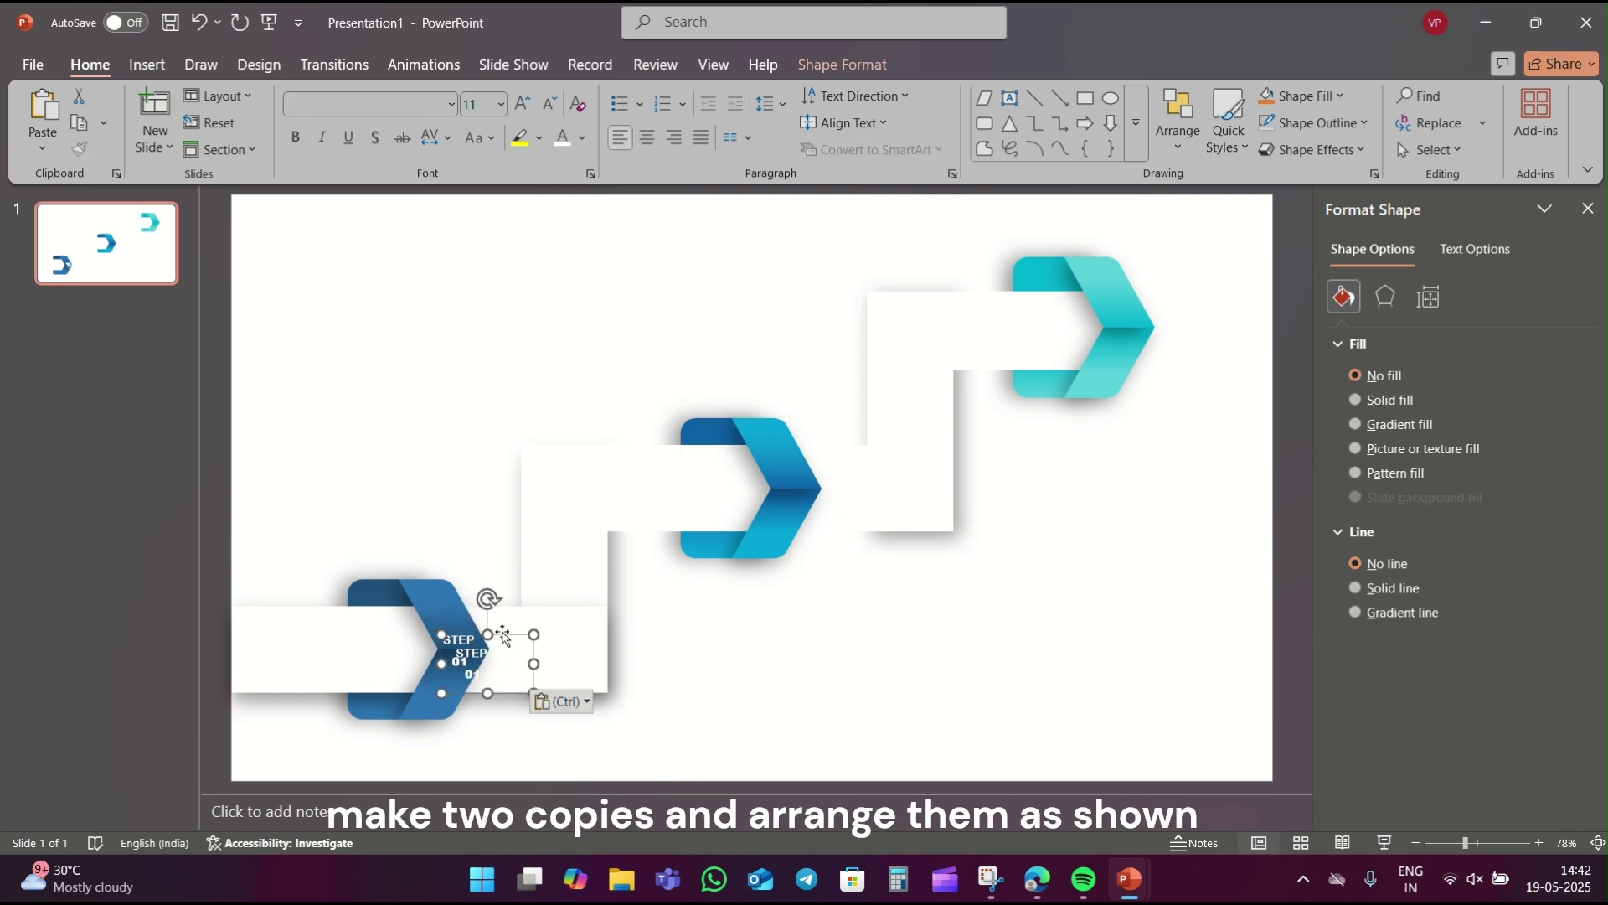
drag(503, 636, 828, 462)
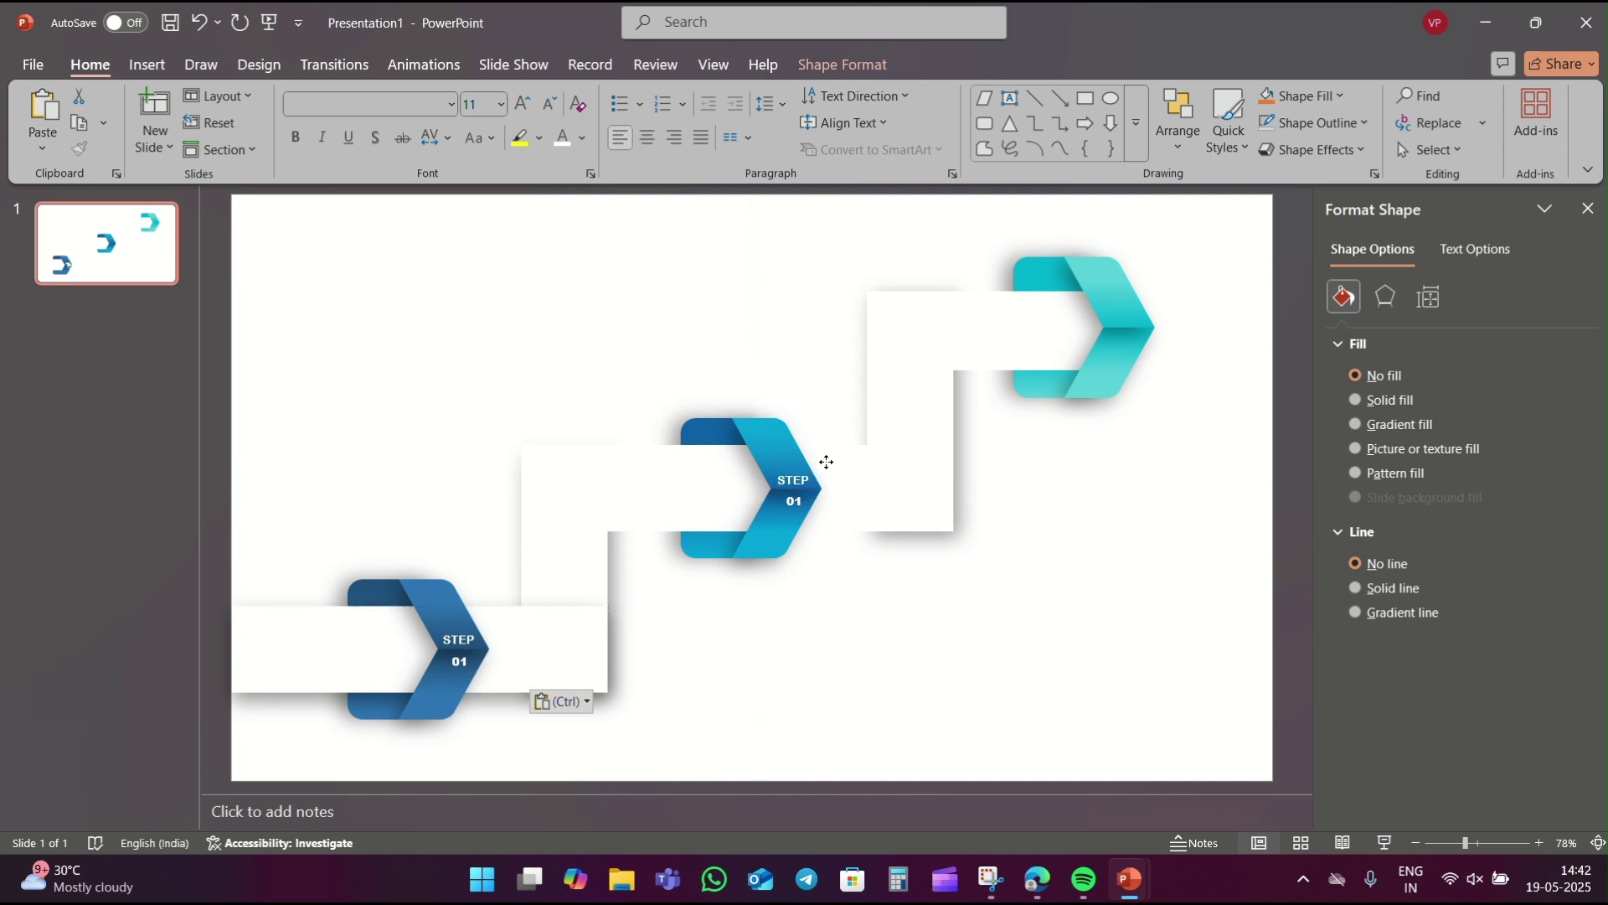
key(Left)
click(826, 462)
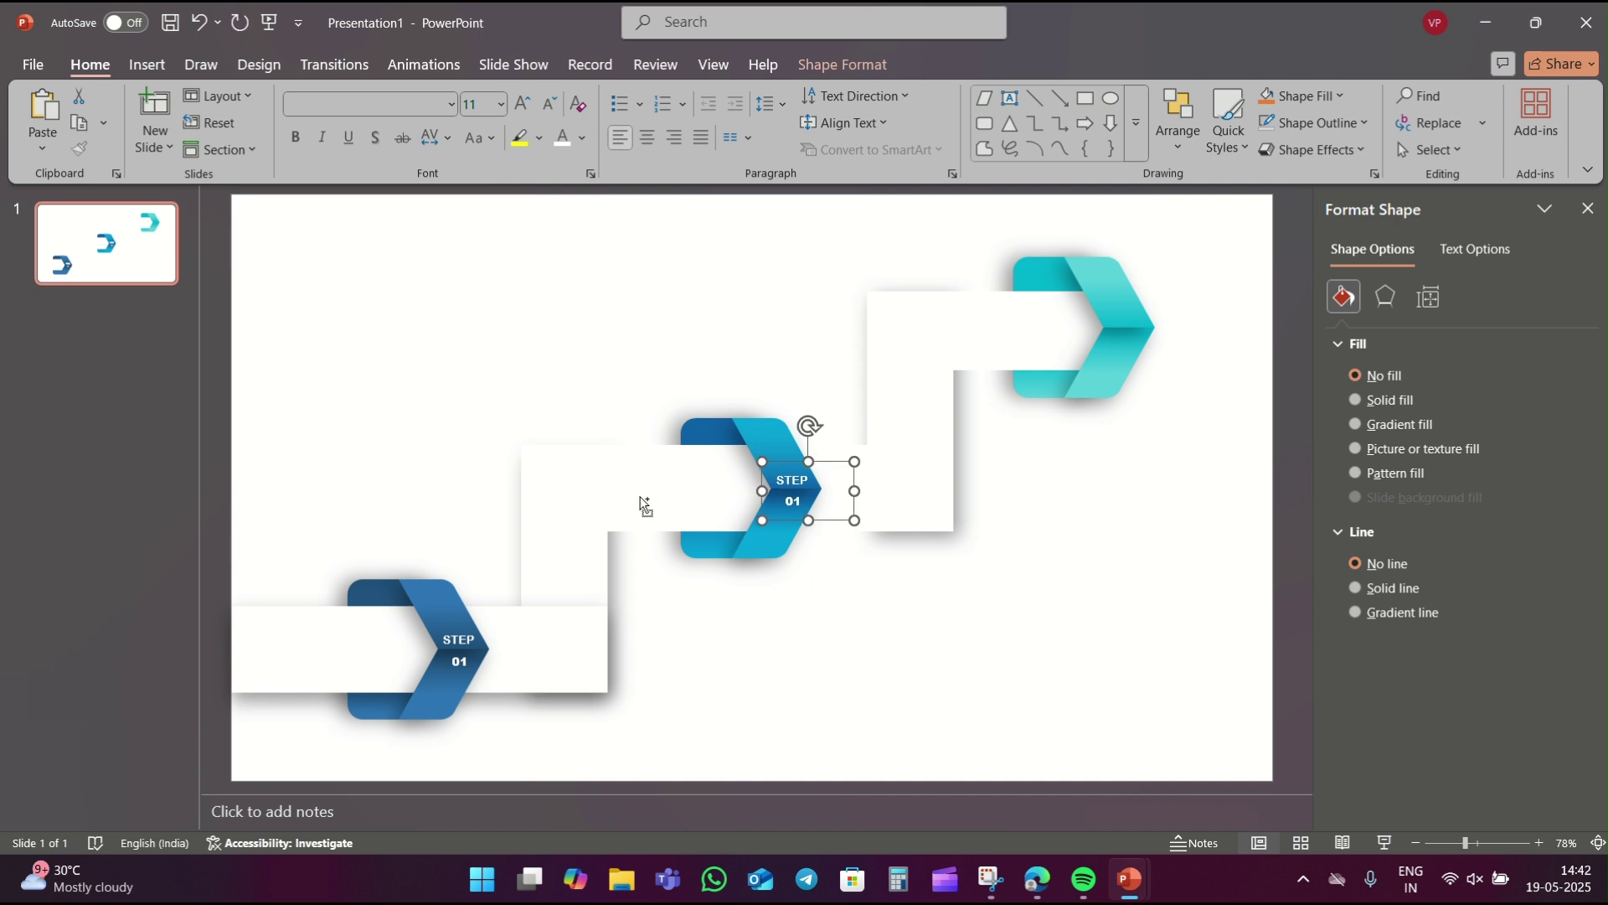
key(ctrl+v)
drag(503, 638, 1153, 295)
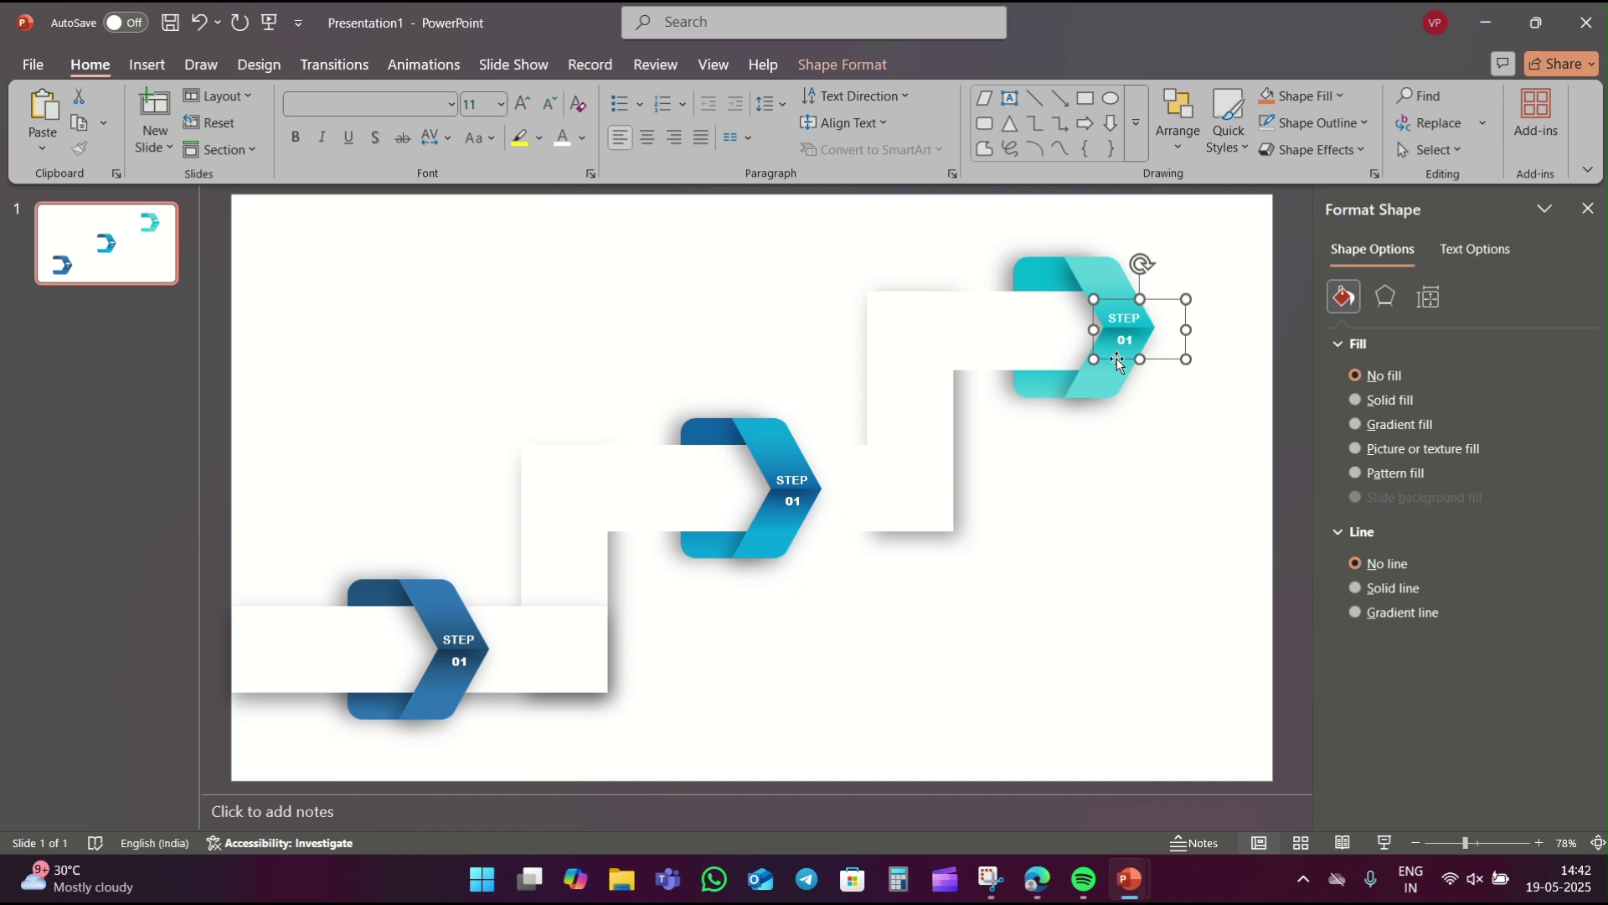
Renumber the top arrow's label to 03 and the middle arrow's label to 02
click(1133, 343)
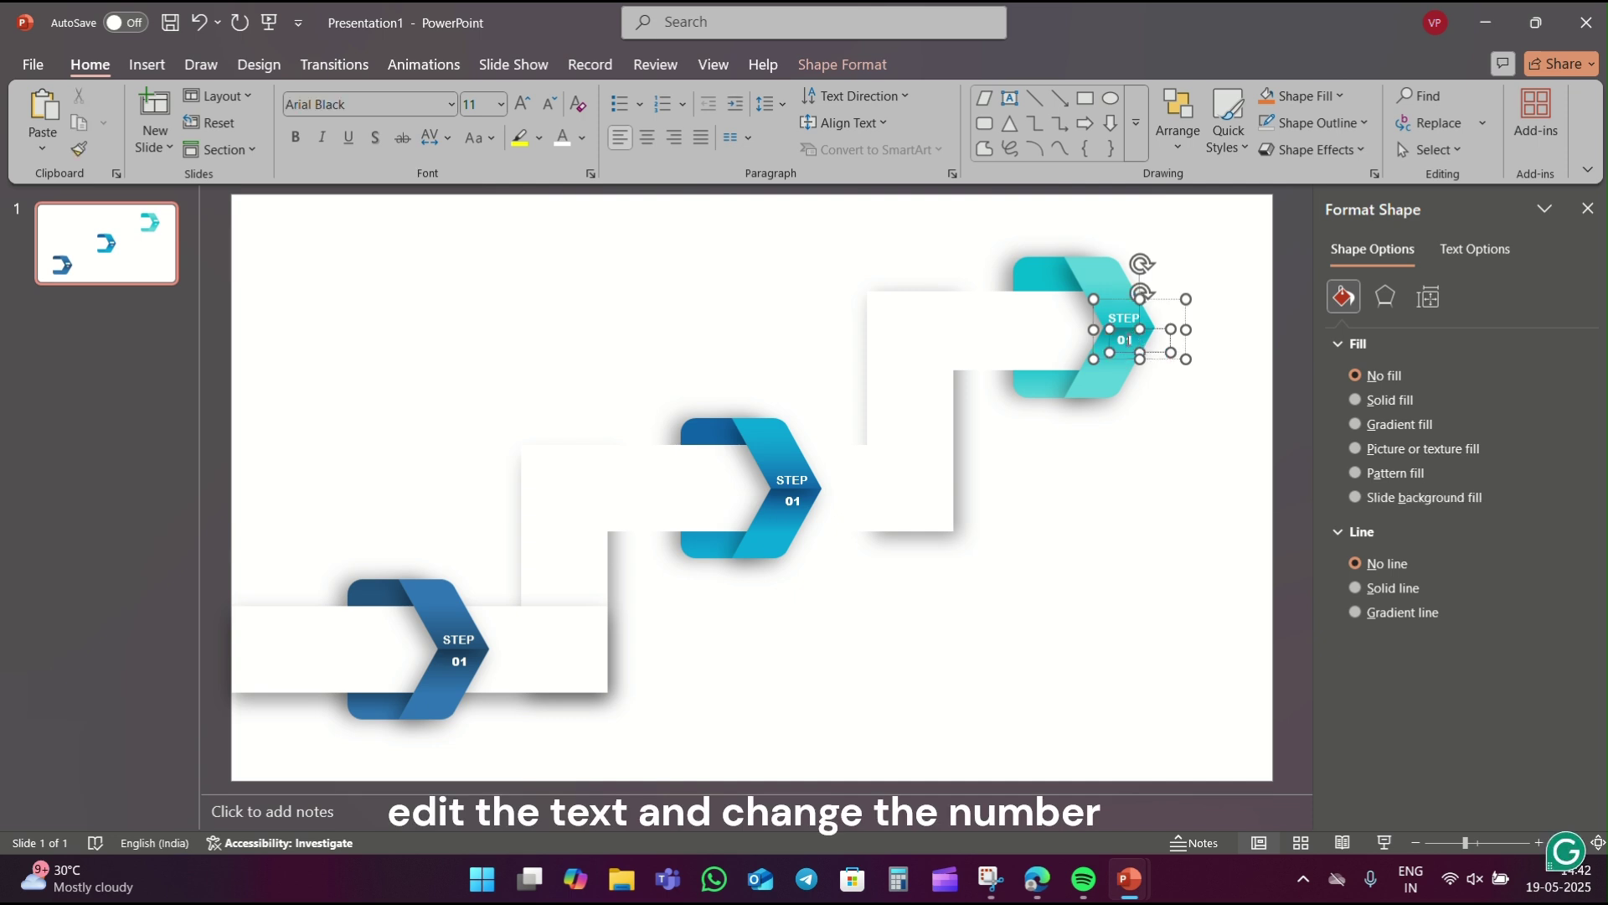
key(BackSpace)
text(3)
click(798, 500)
key(BackSpace)
text(2)
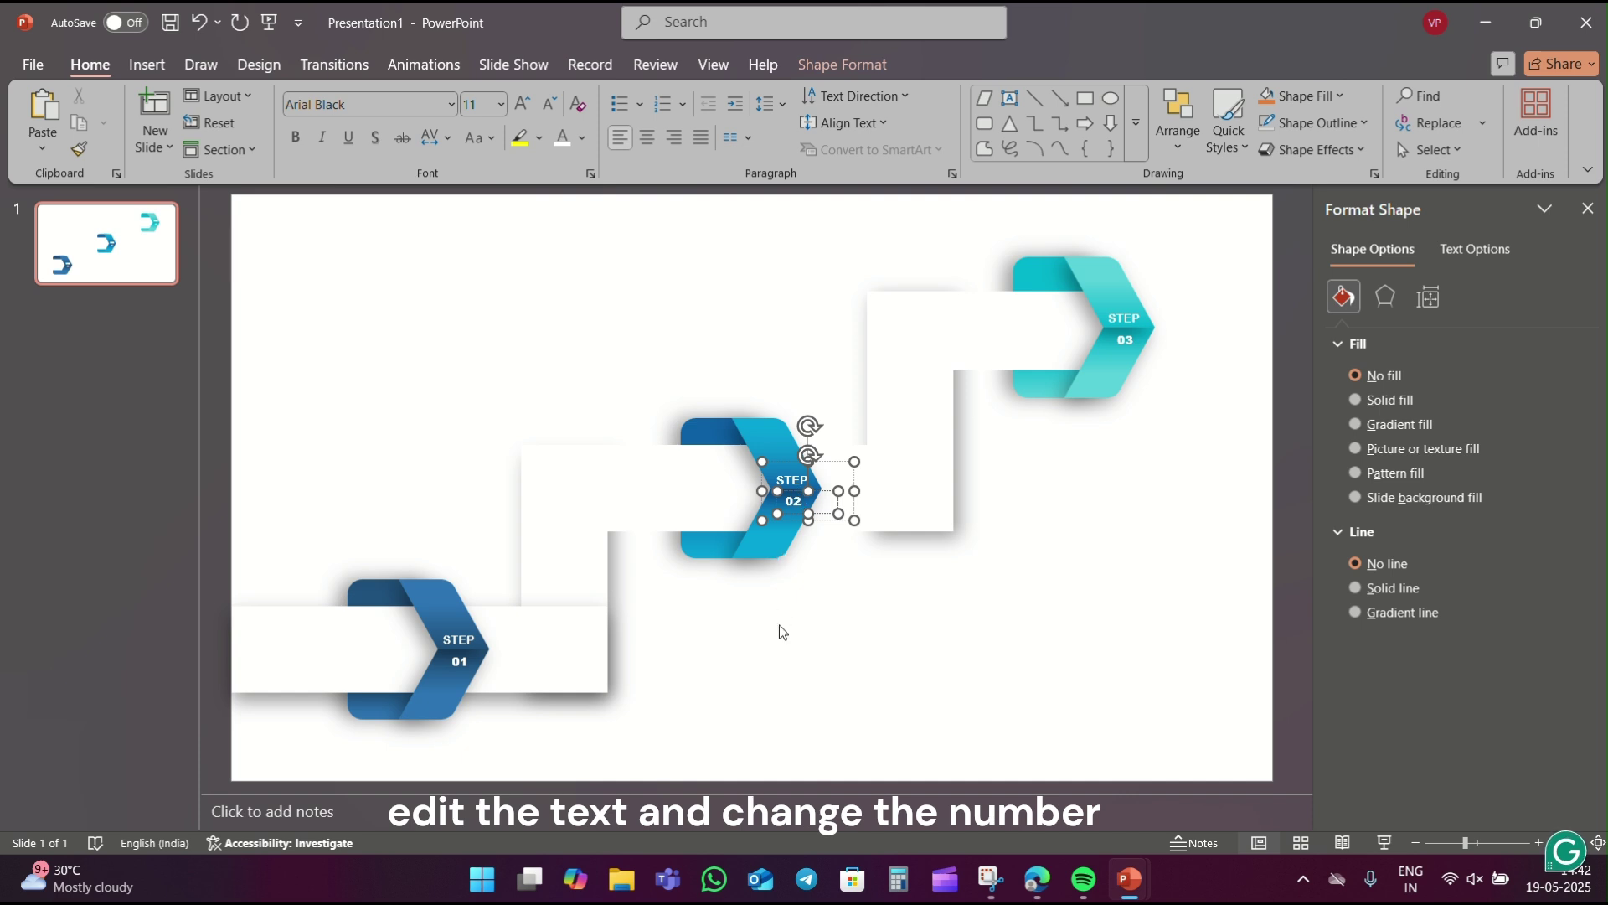
click(446, 552)
click(437, 615)
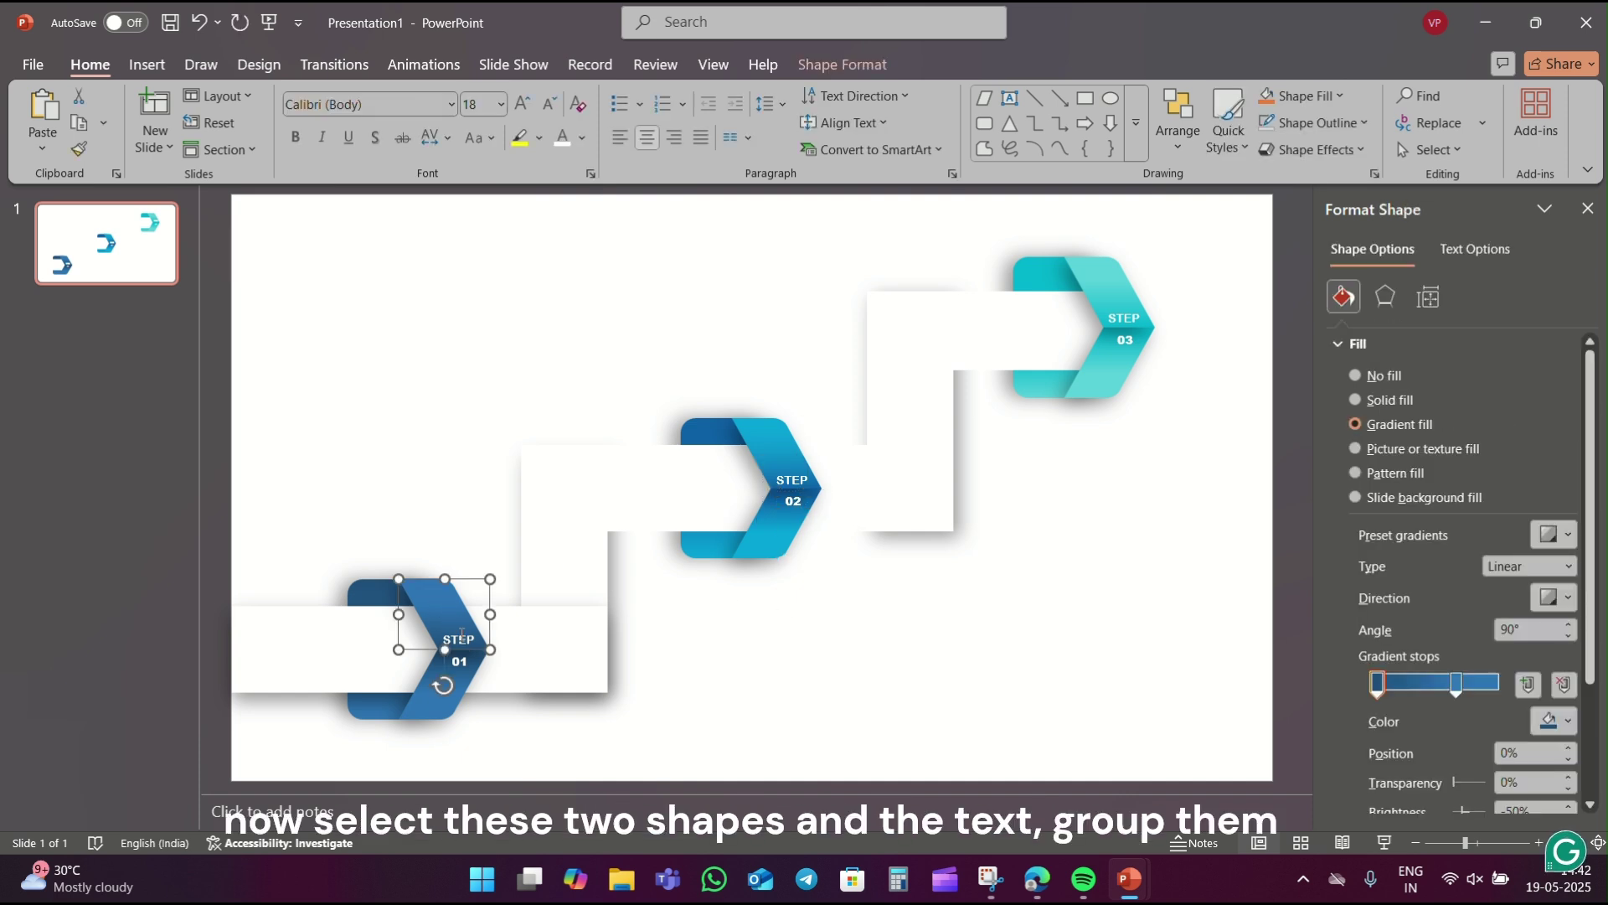
Group each arrow's upper half, lower half and STEP label for steps 01, 02 and 03
shift+click(467, 643)
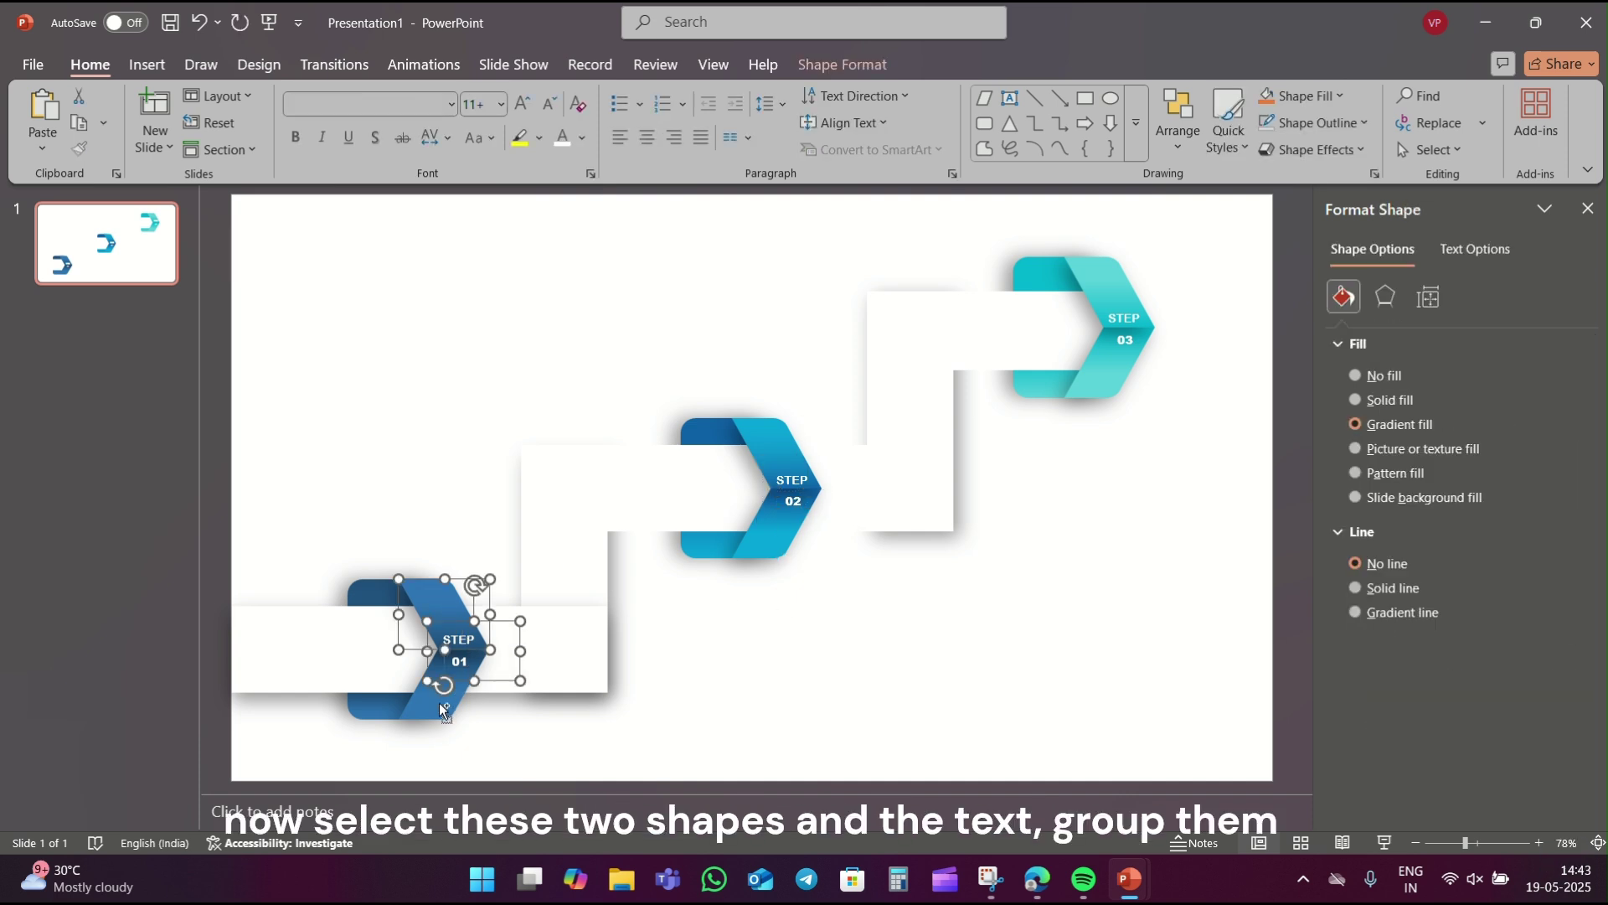
shift+click(444, 709)
key(ctrl+g)
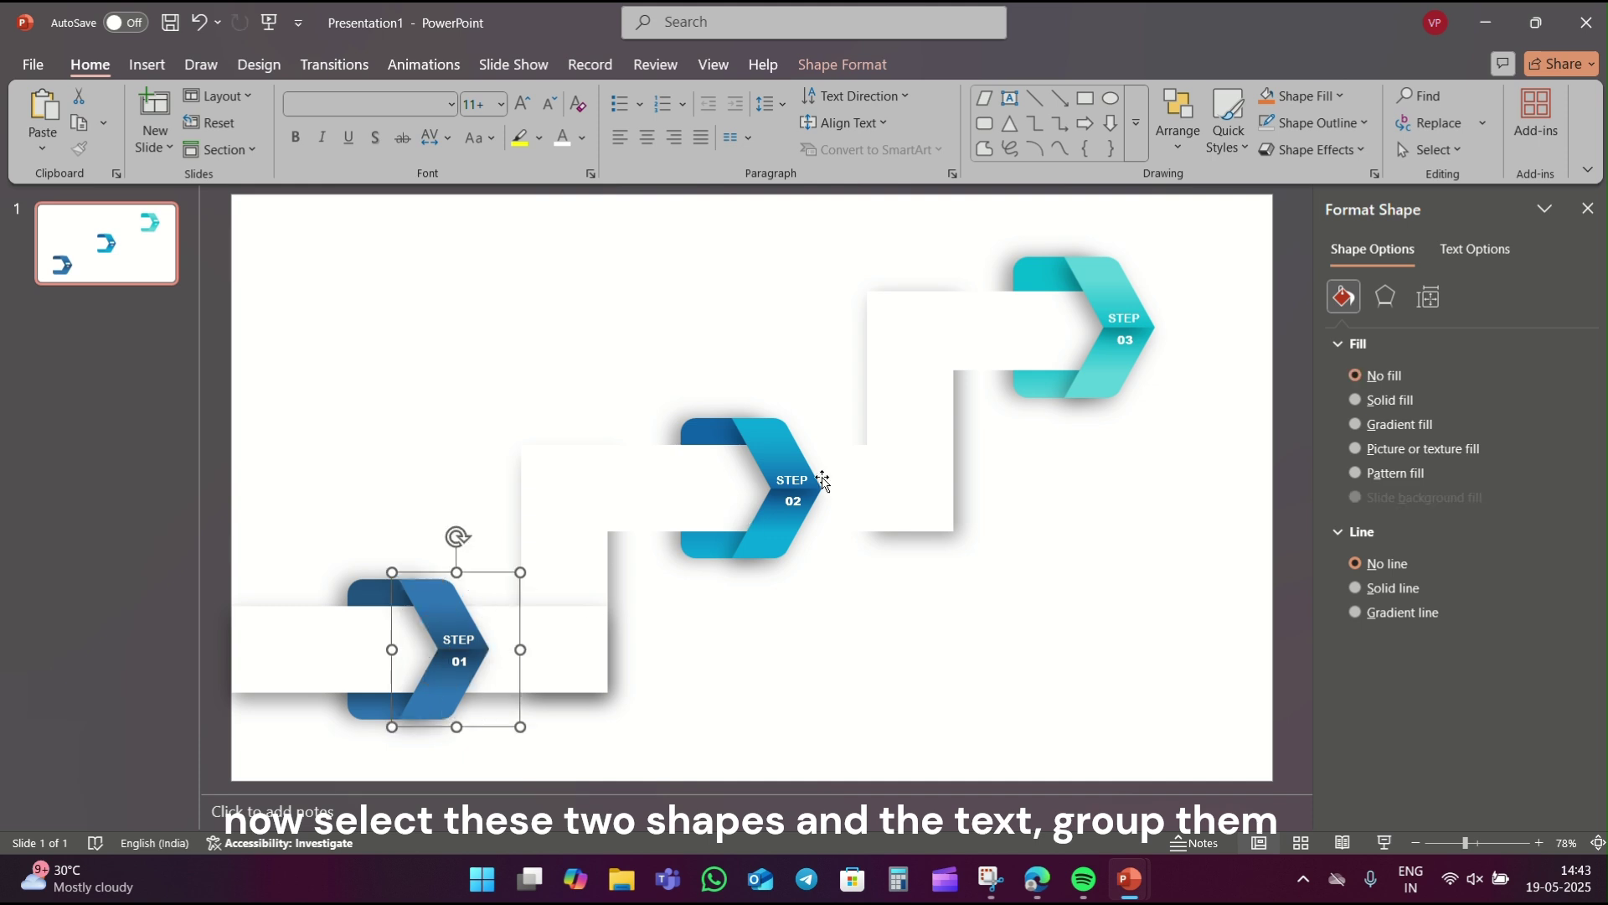
click(793, 472)
shift+click(795, 477)
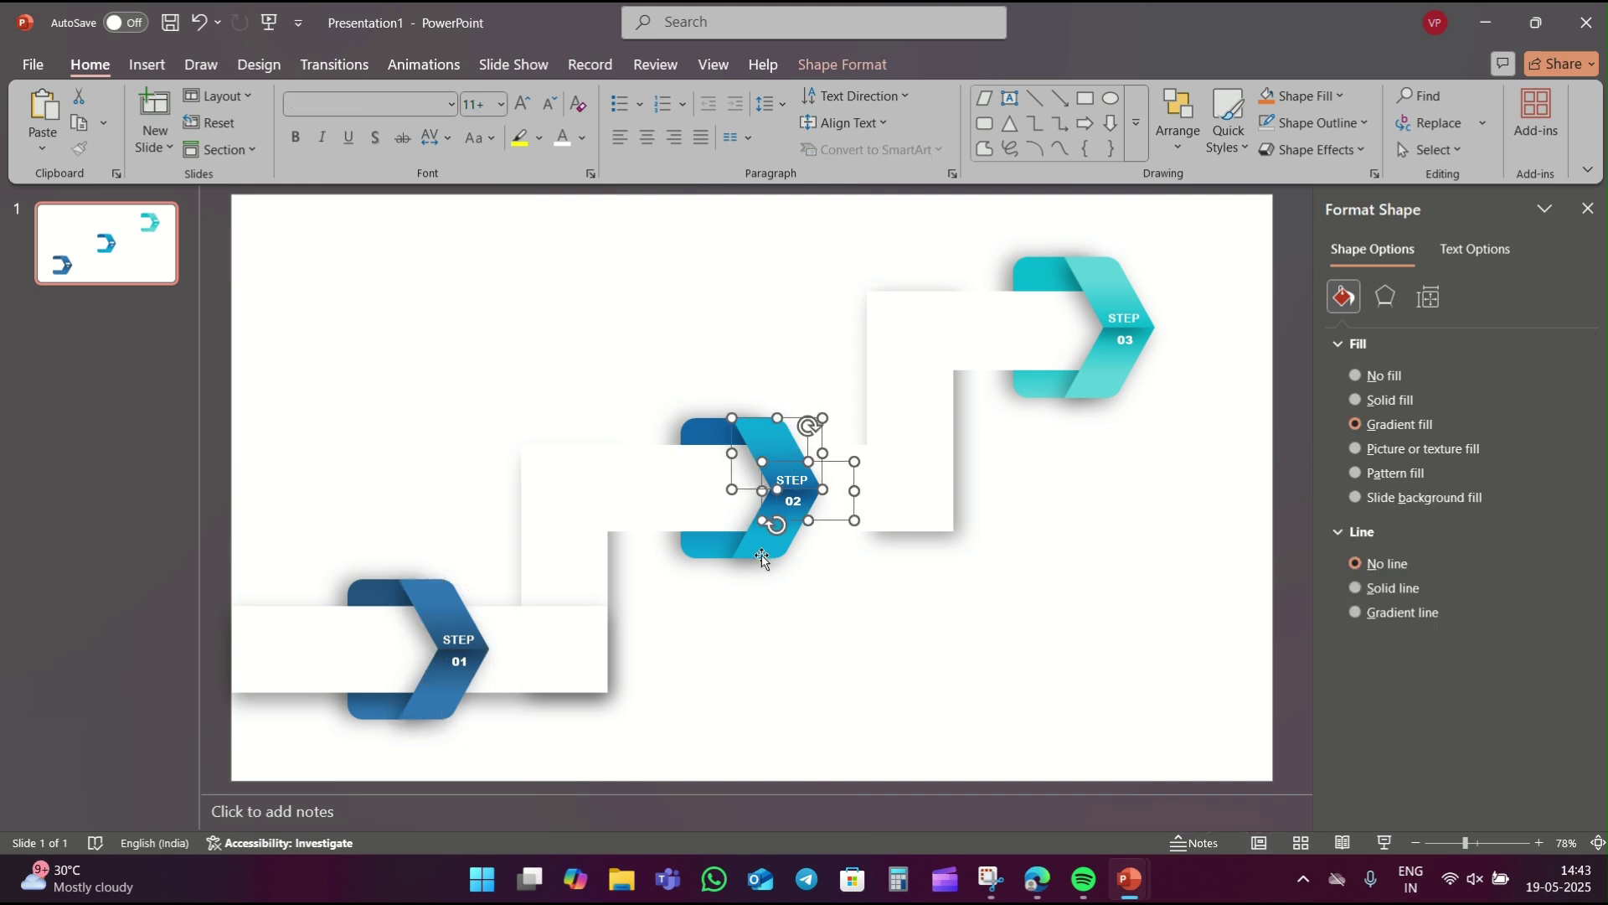
shift+click(764, 556)
key(ctrl+g)
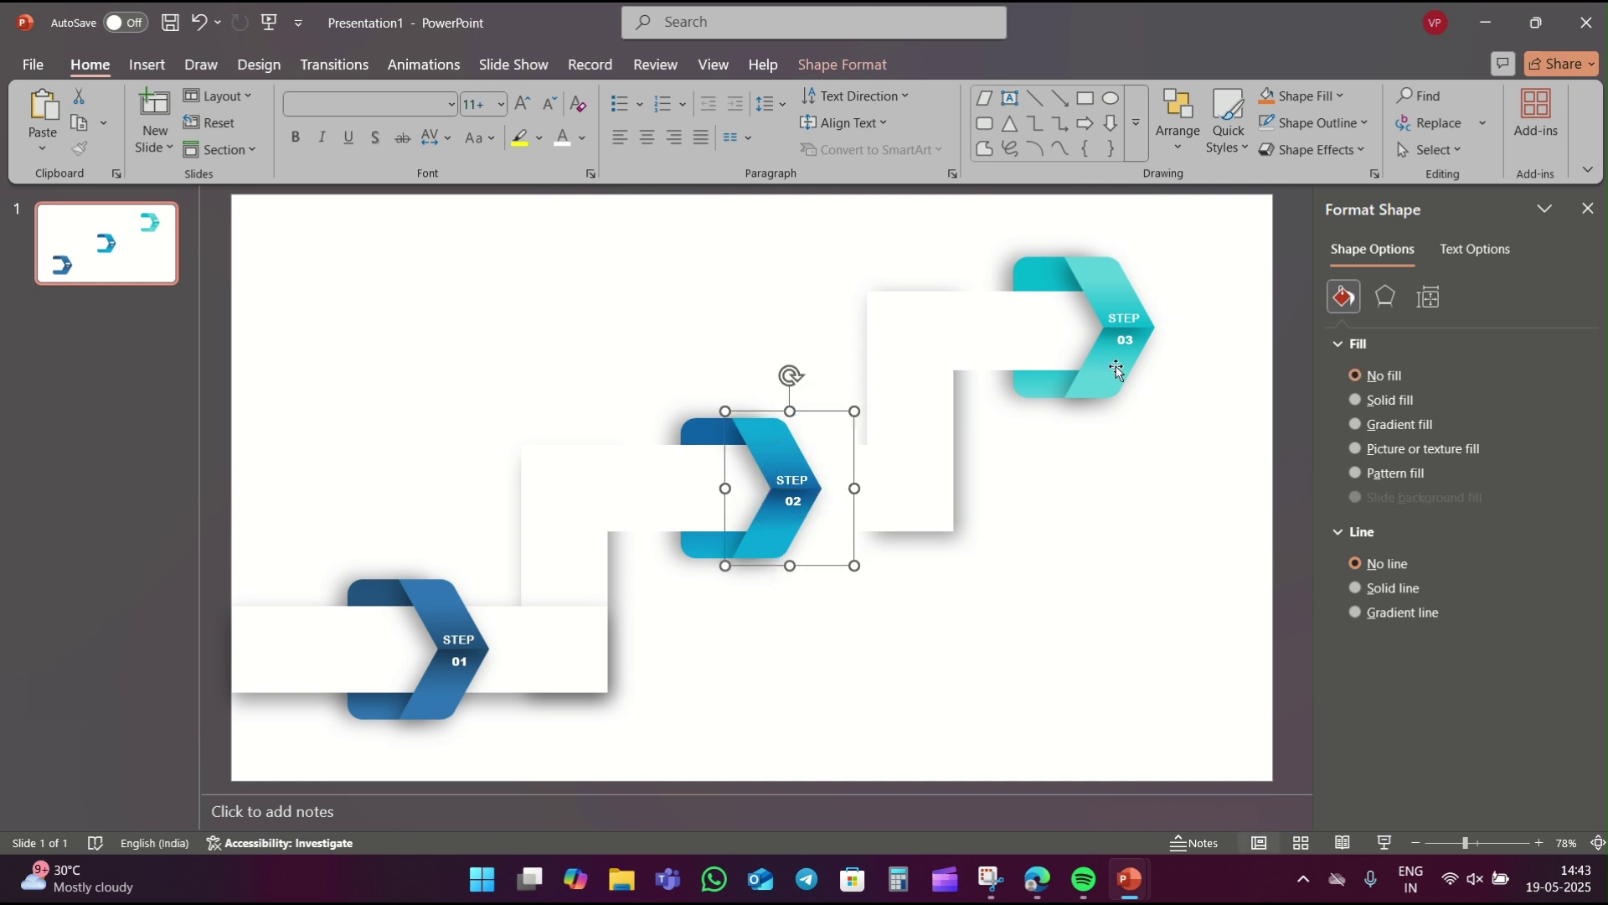
click(1116, 373)
shift+click(1109, 272)
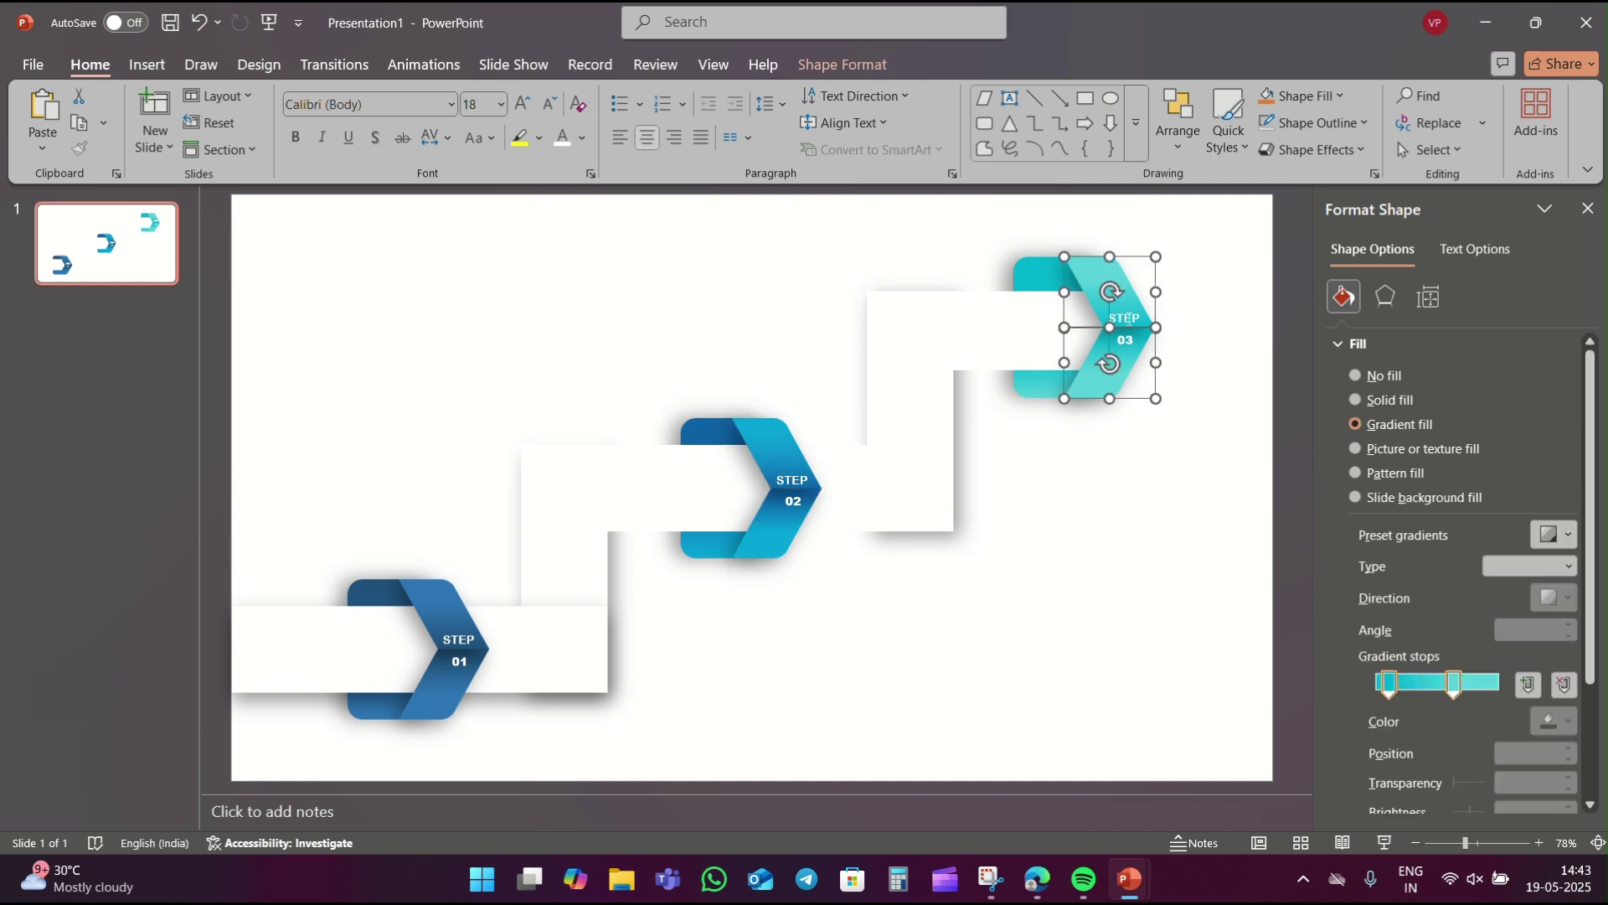
shift+click(1125, 318)
key(ctrl+g)
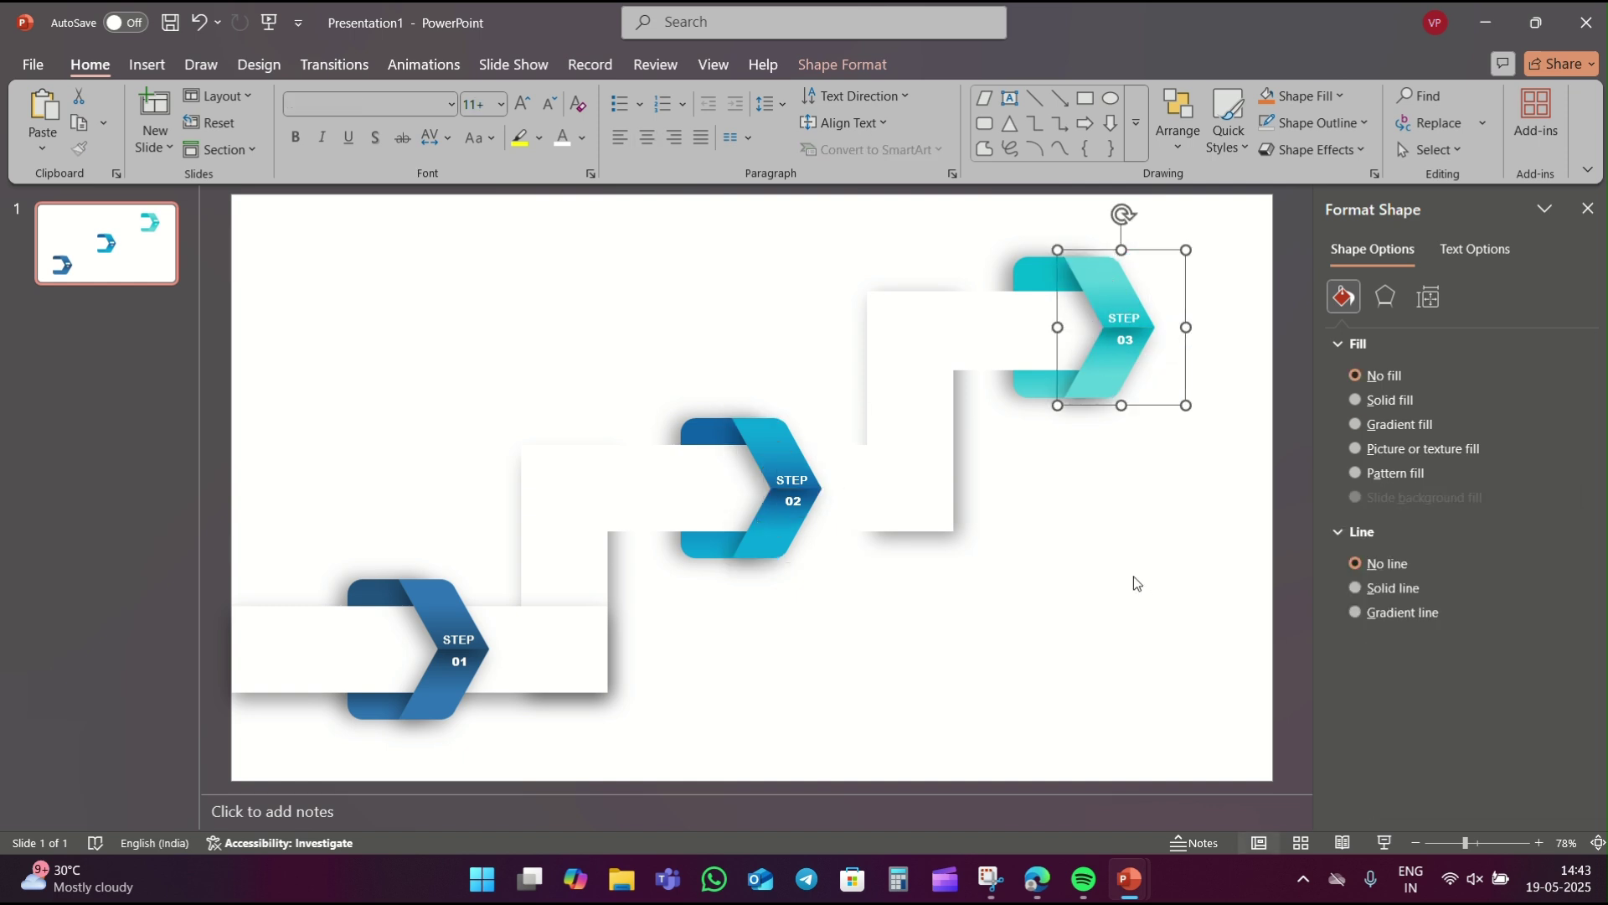
click(1137, 584)
Paste the LOREM IPSUM INFOGRAPHIC text block beside Step 01, with copies beside Steps 02 and 03
key(ctrl+v)
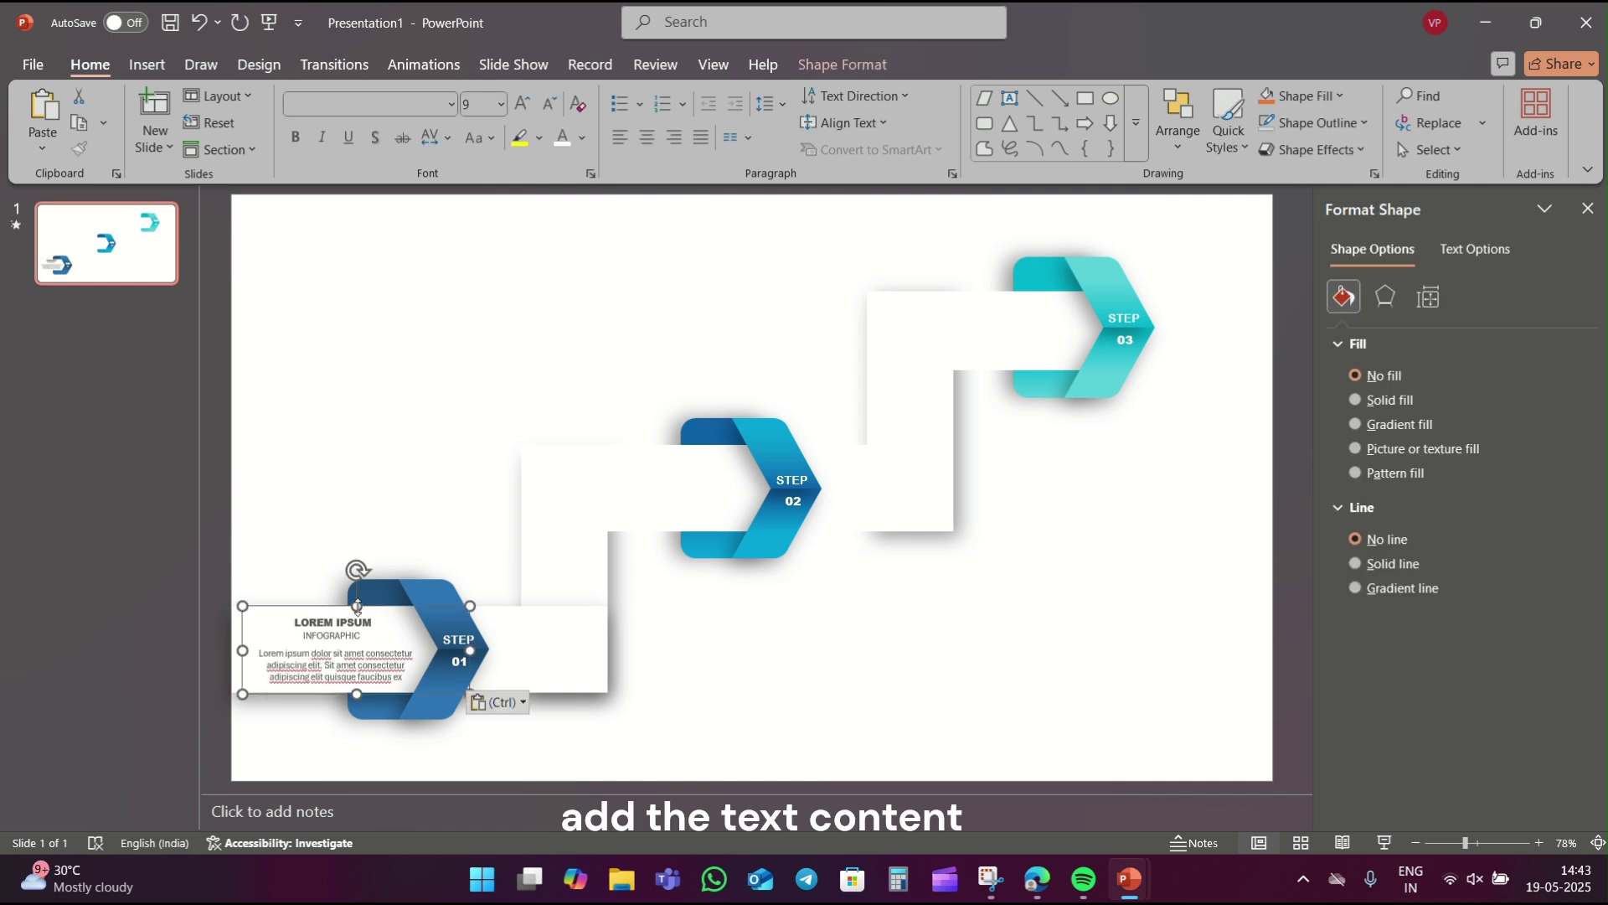
drag(346, 609, 343, 606)
click(351, 625)
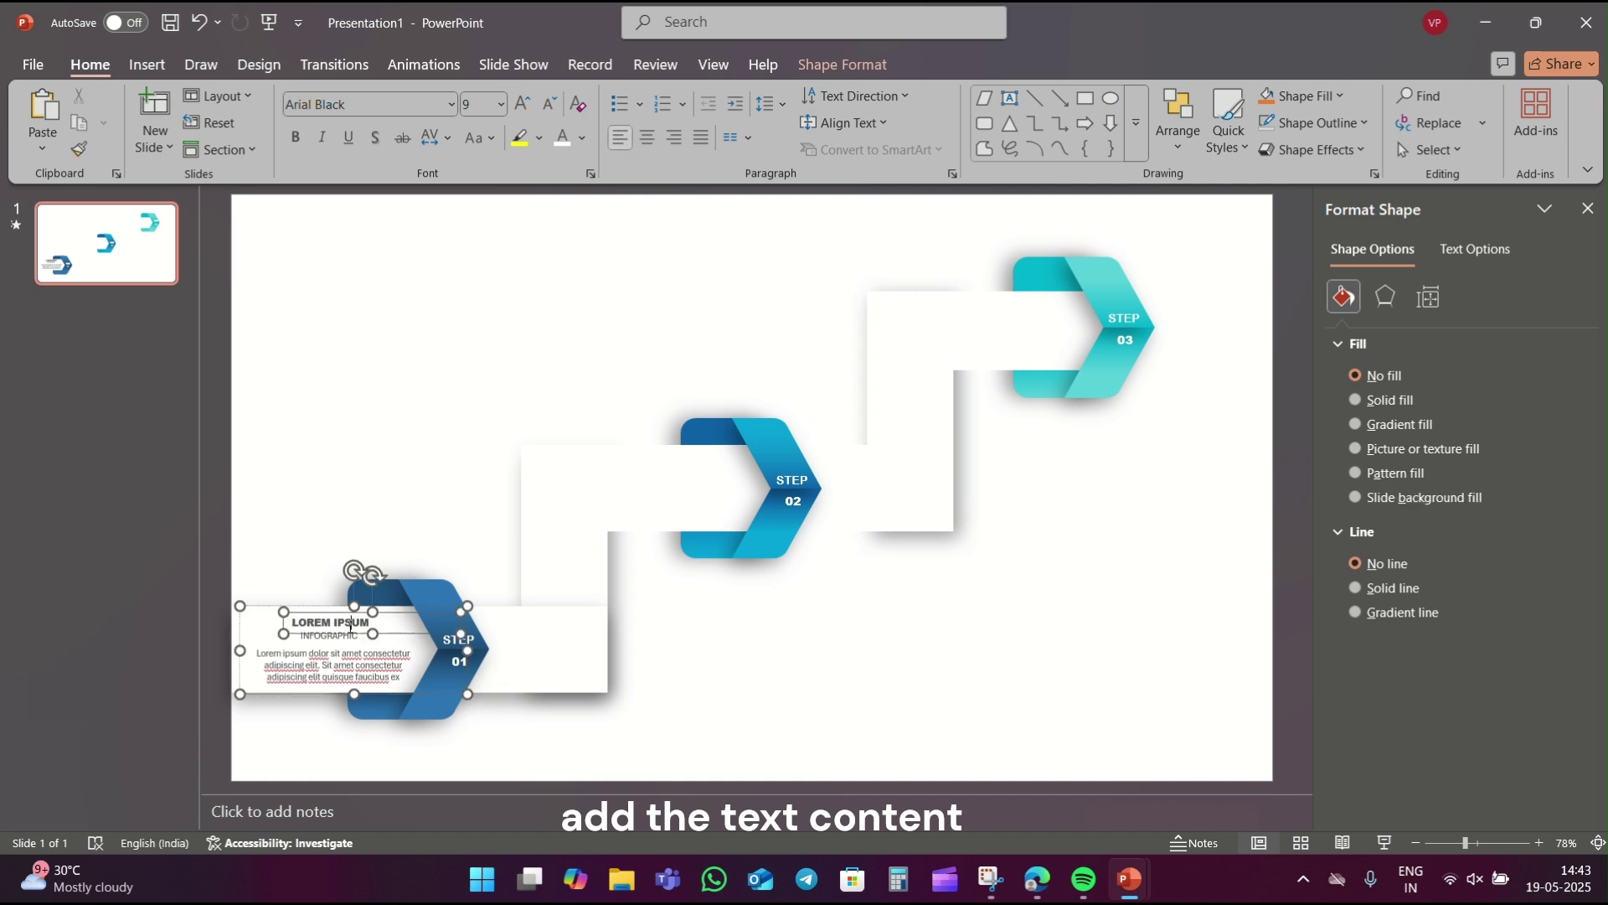
click(354, 606)
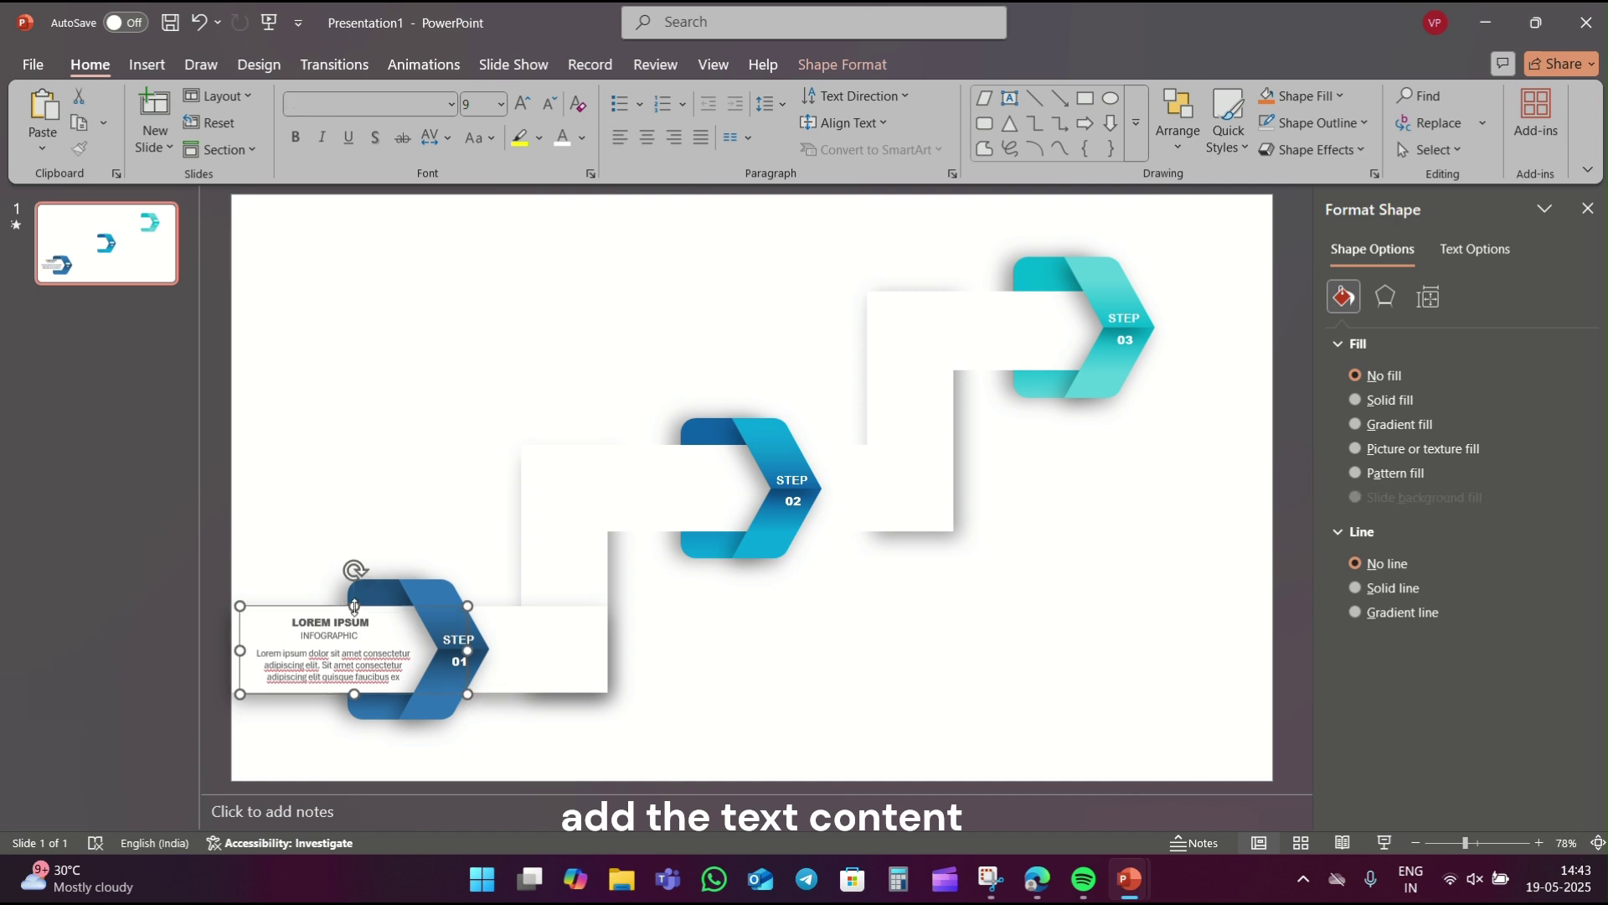
key(ctrl+v)
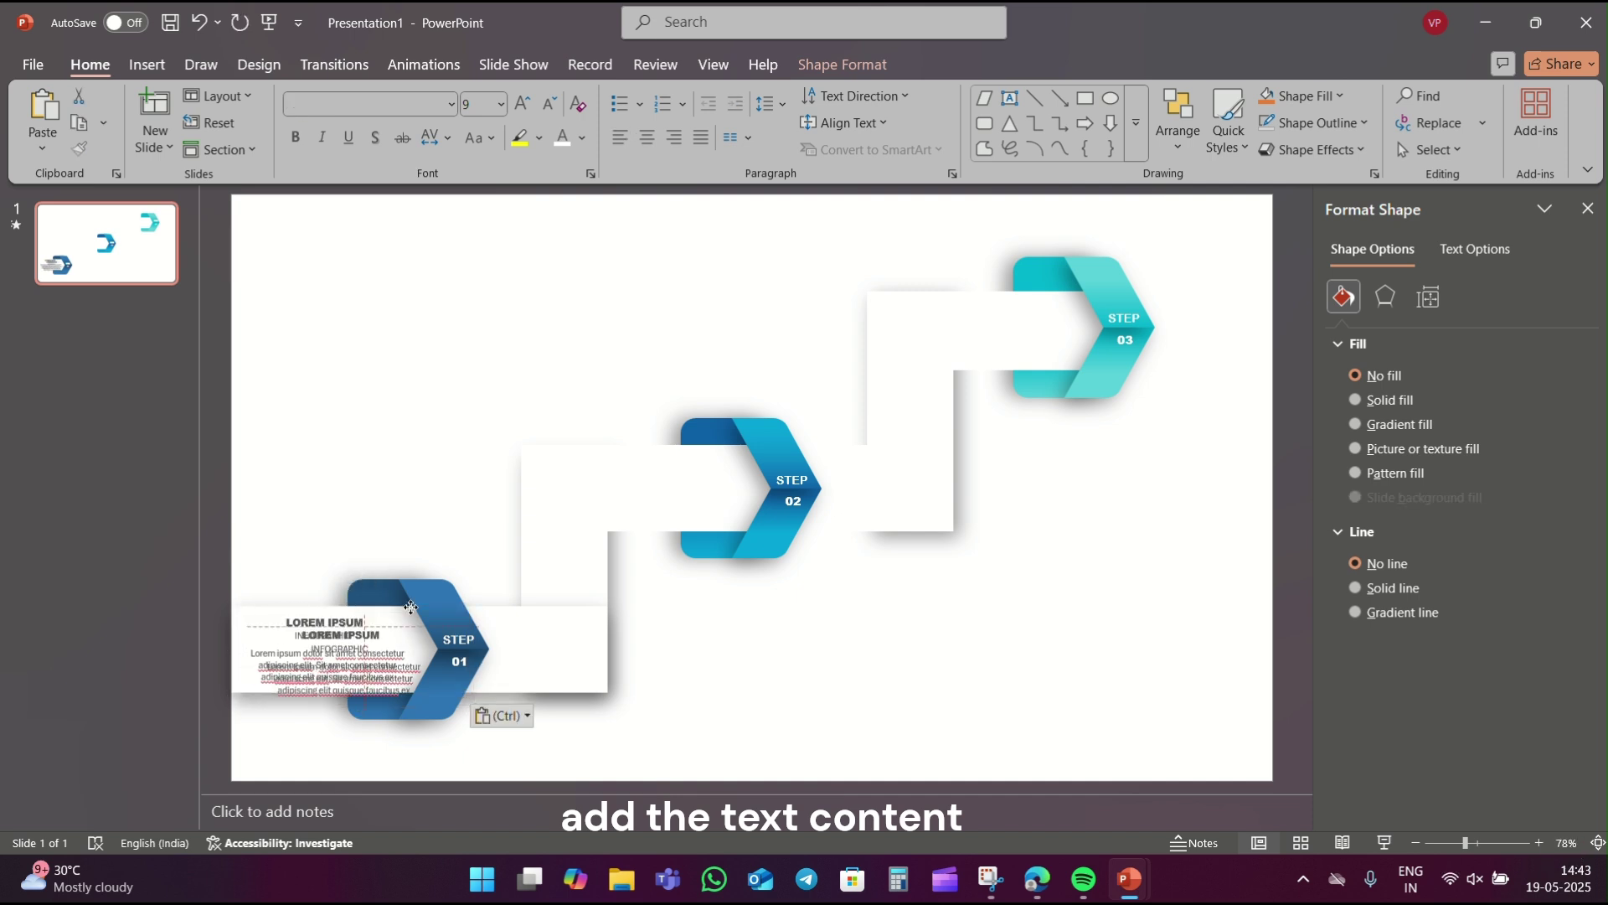
drag(411, 607, 697, 446)
click(872, 718)
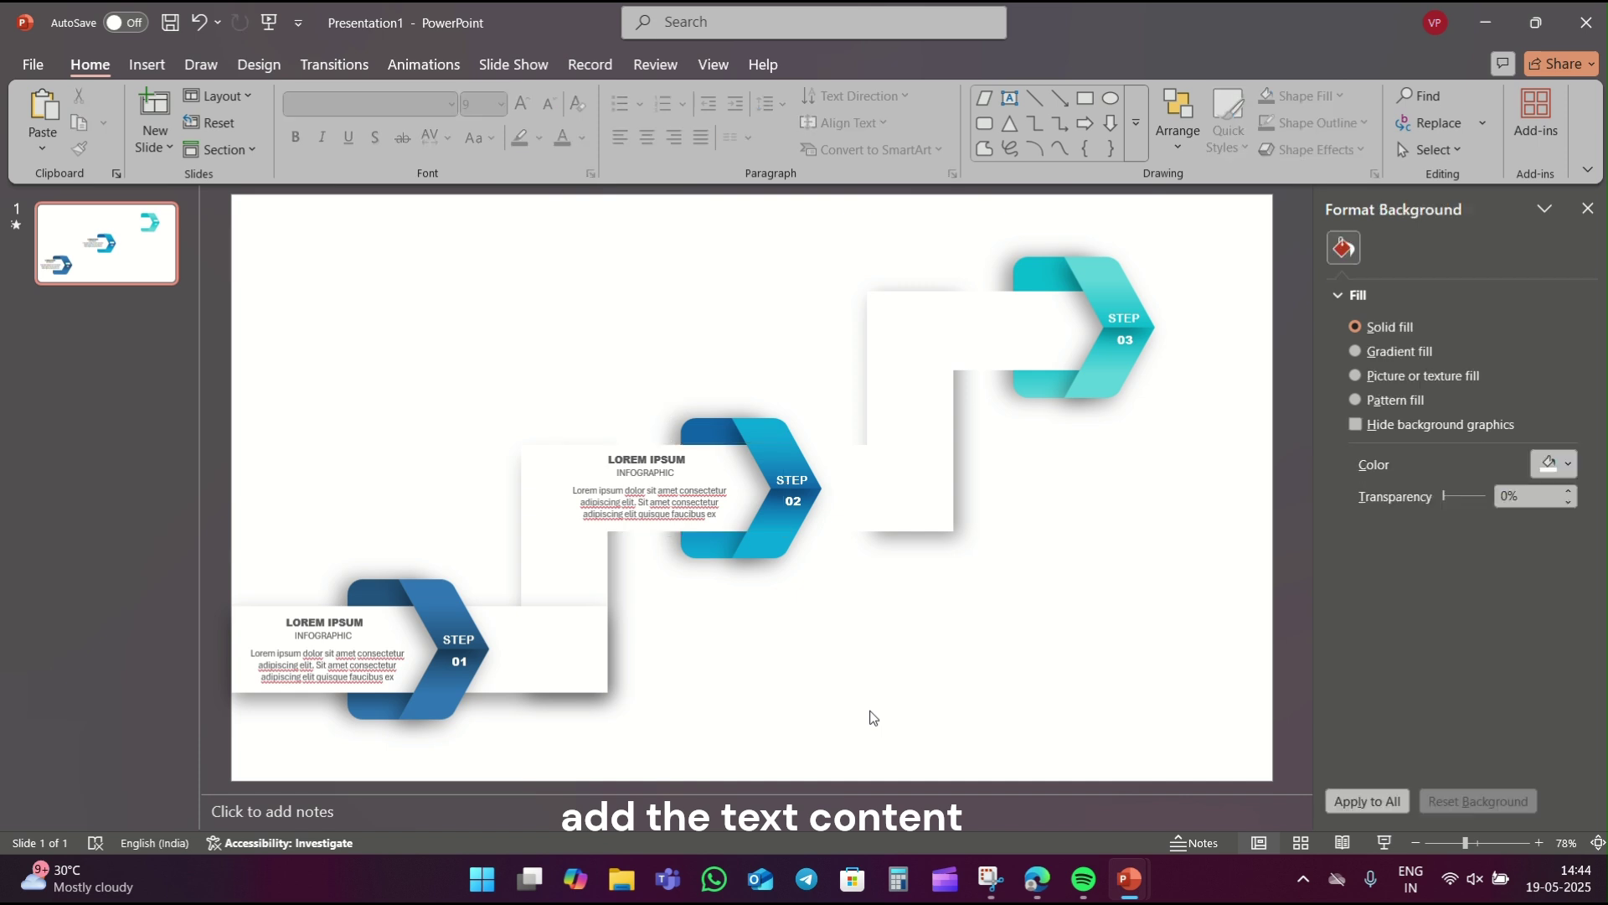
key(ctrl+v)
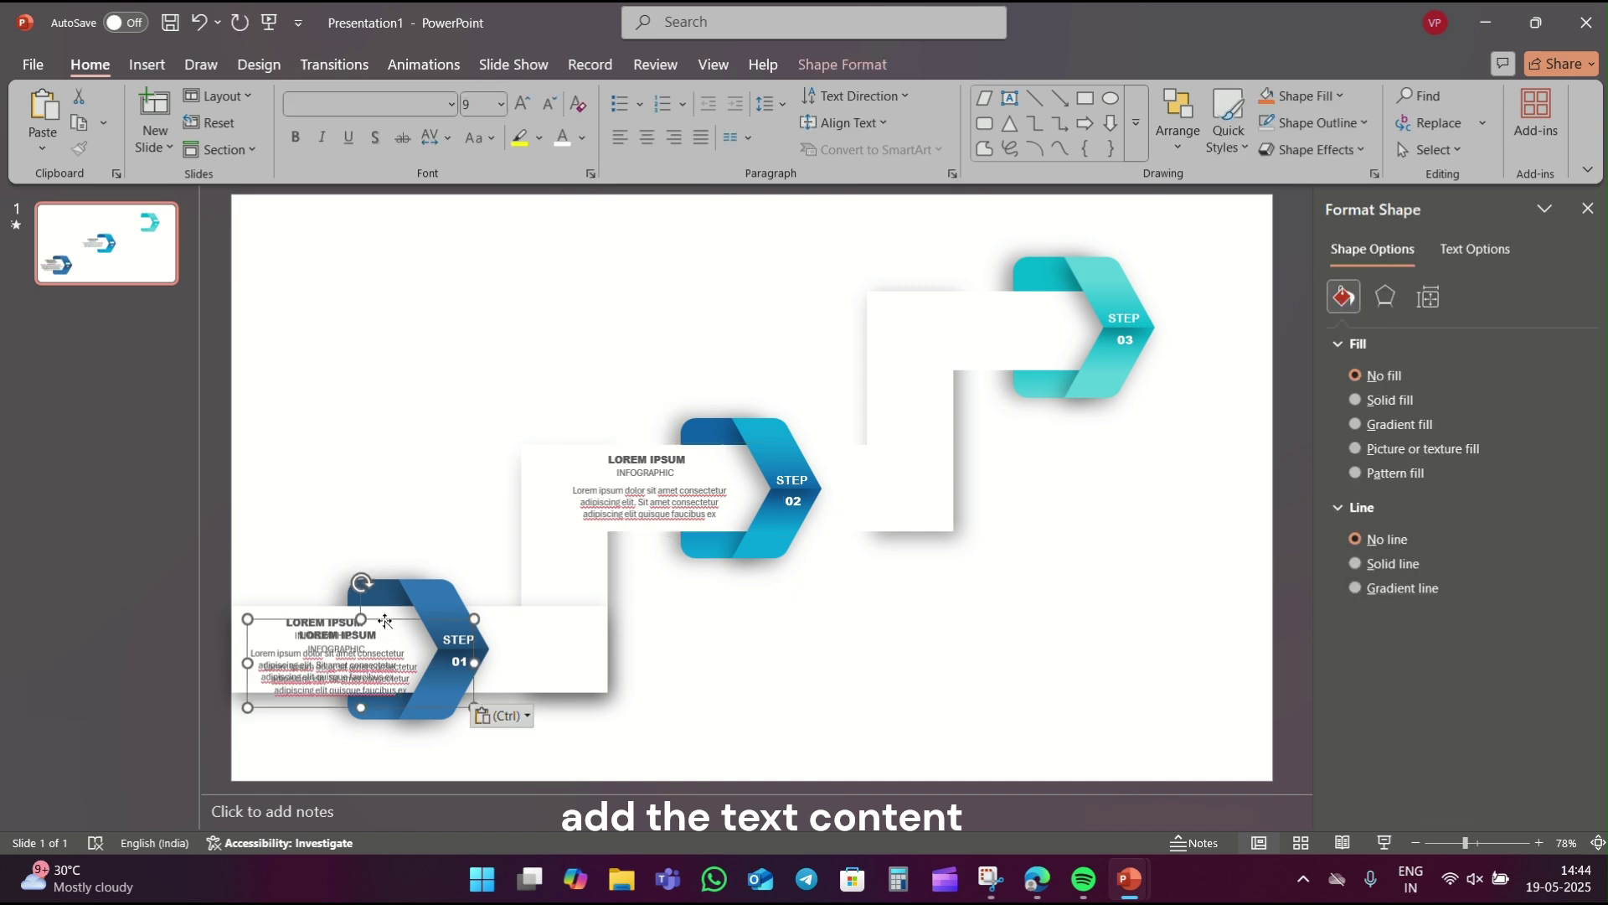
drag(384, 621, 1037, 290)
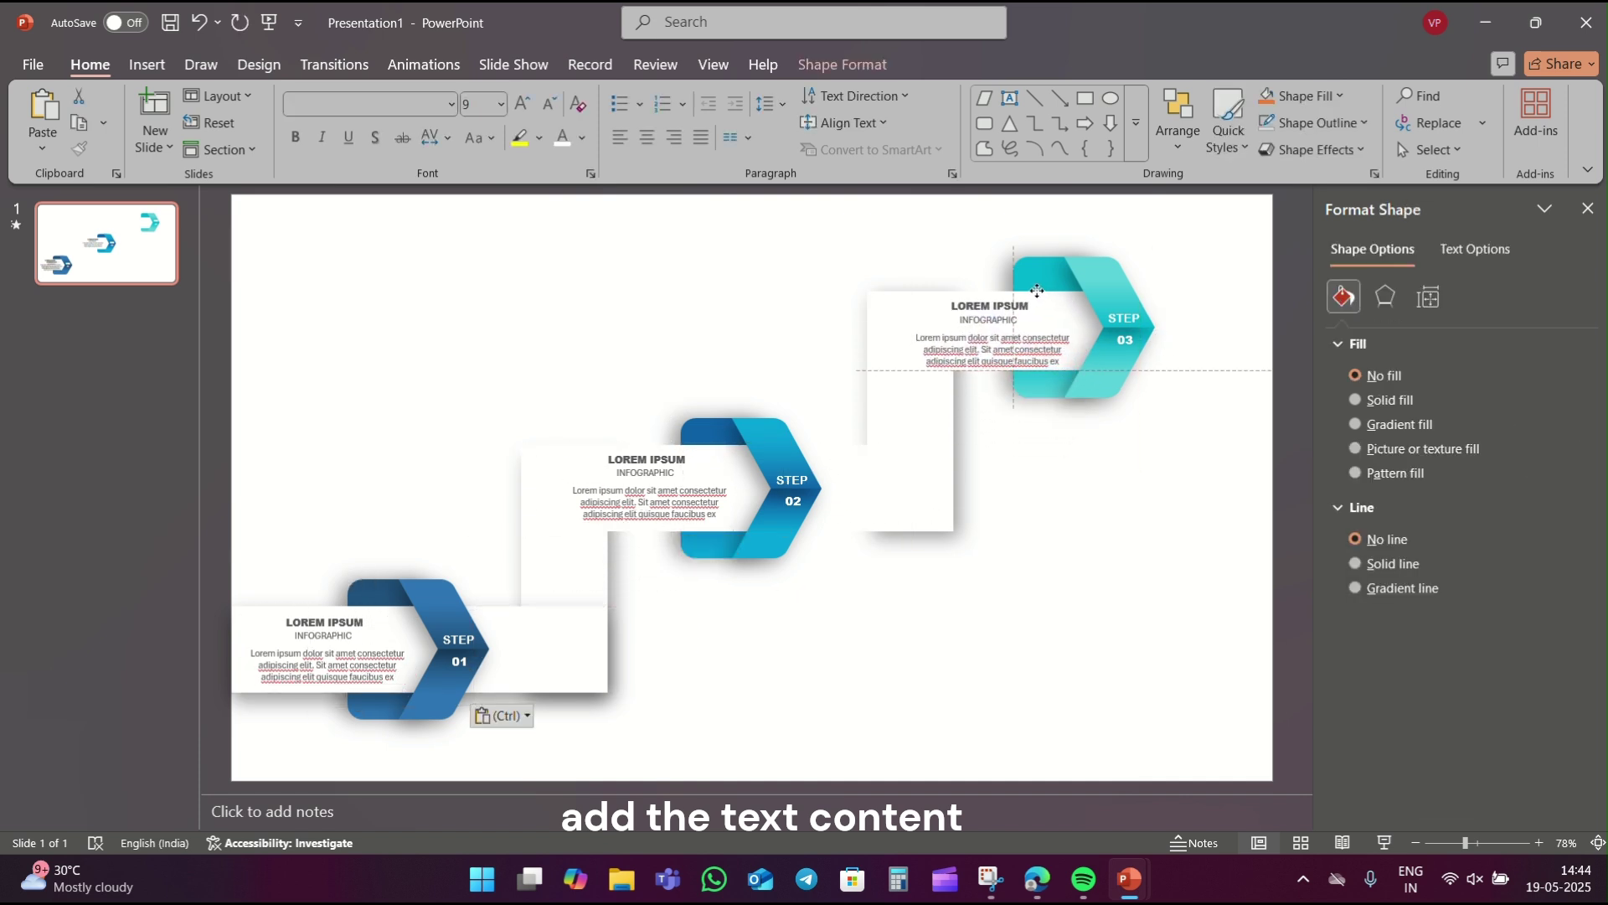
drag(1037, 291, 1028, 289)
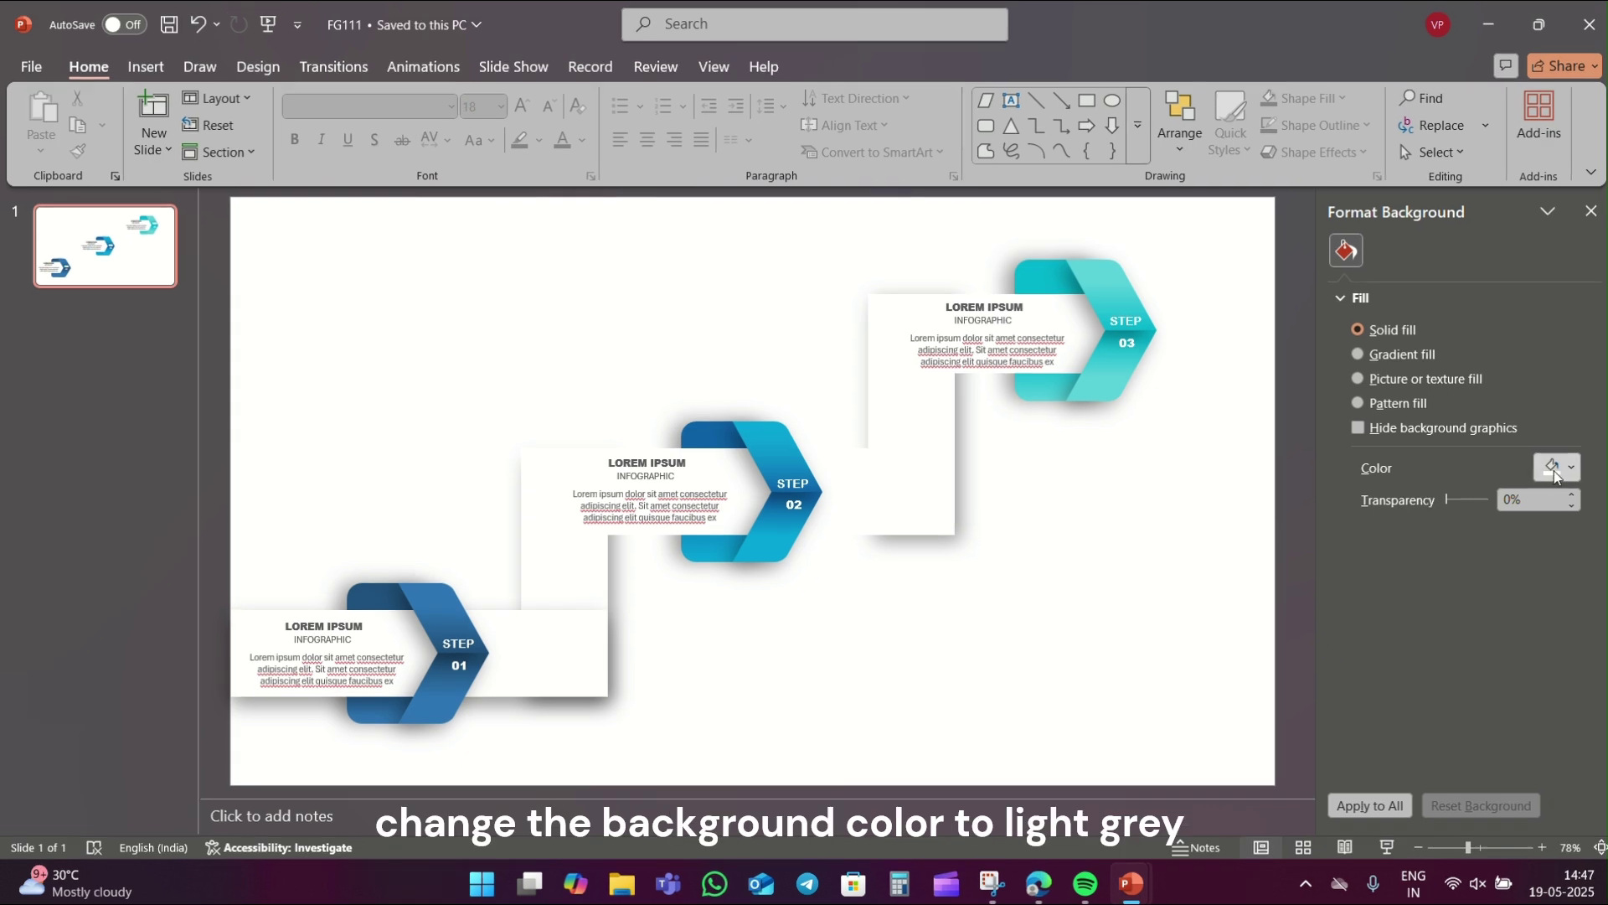
Make the slide background light grey, then select both parts of all three step arrows
click(1551, 467)
click(1376, 117)
click(445, 609)
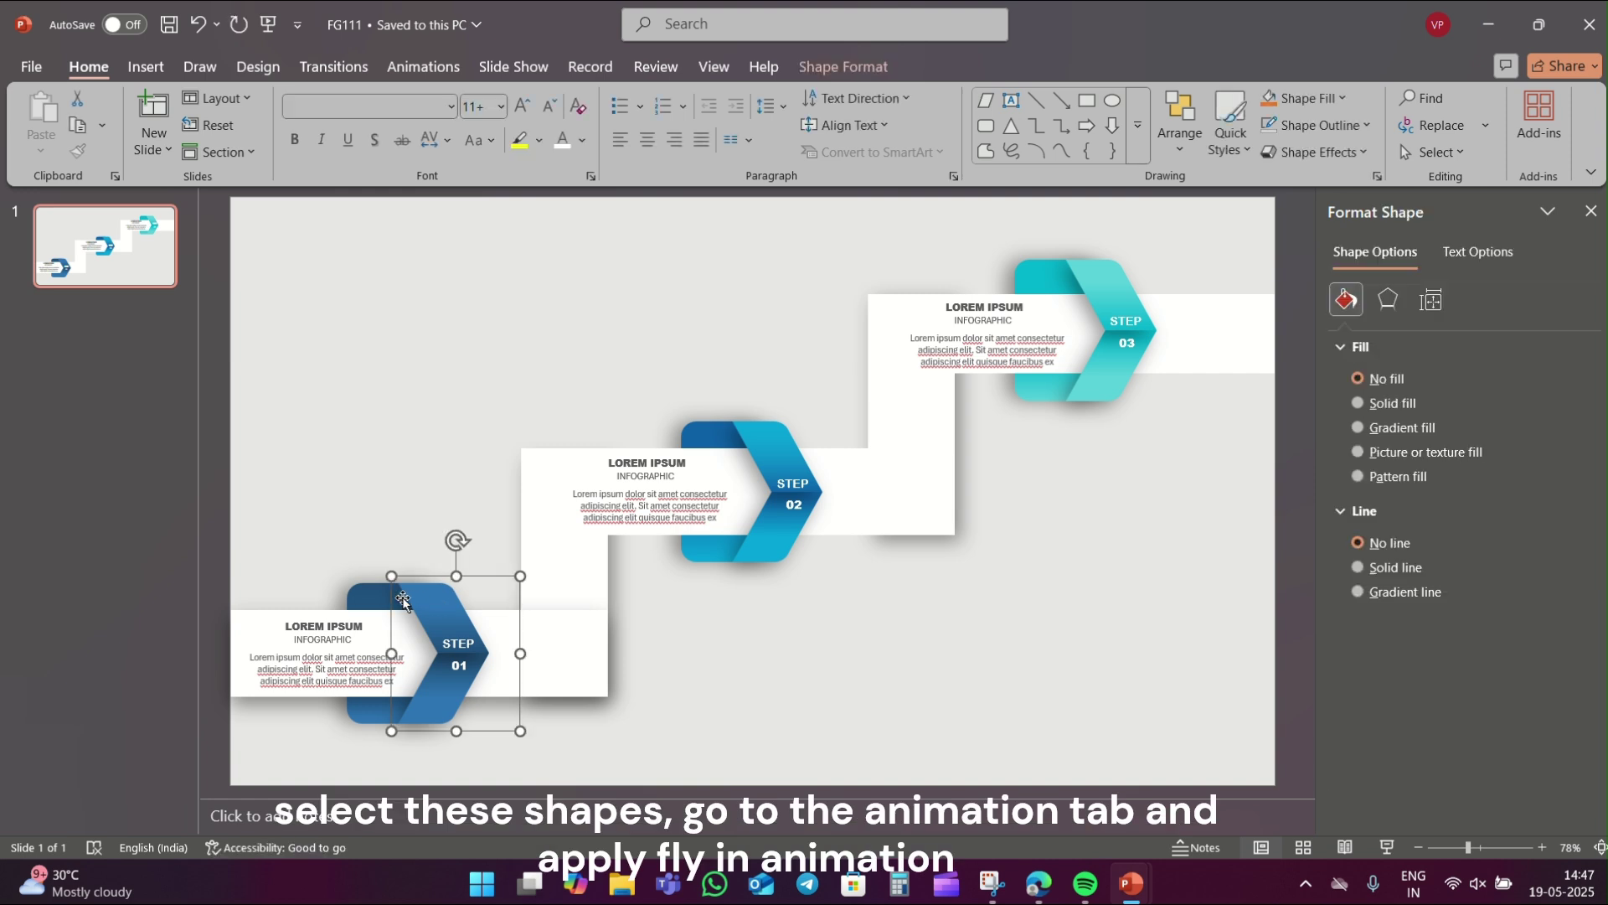
shift+click(402, 601)
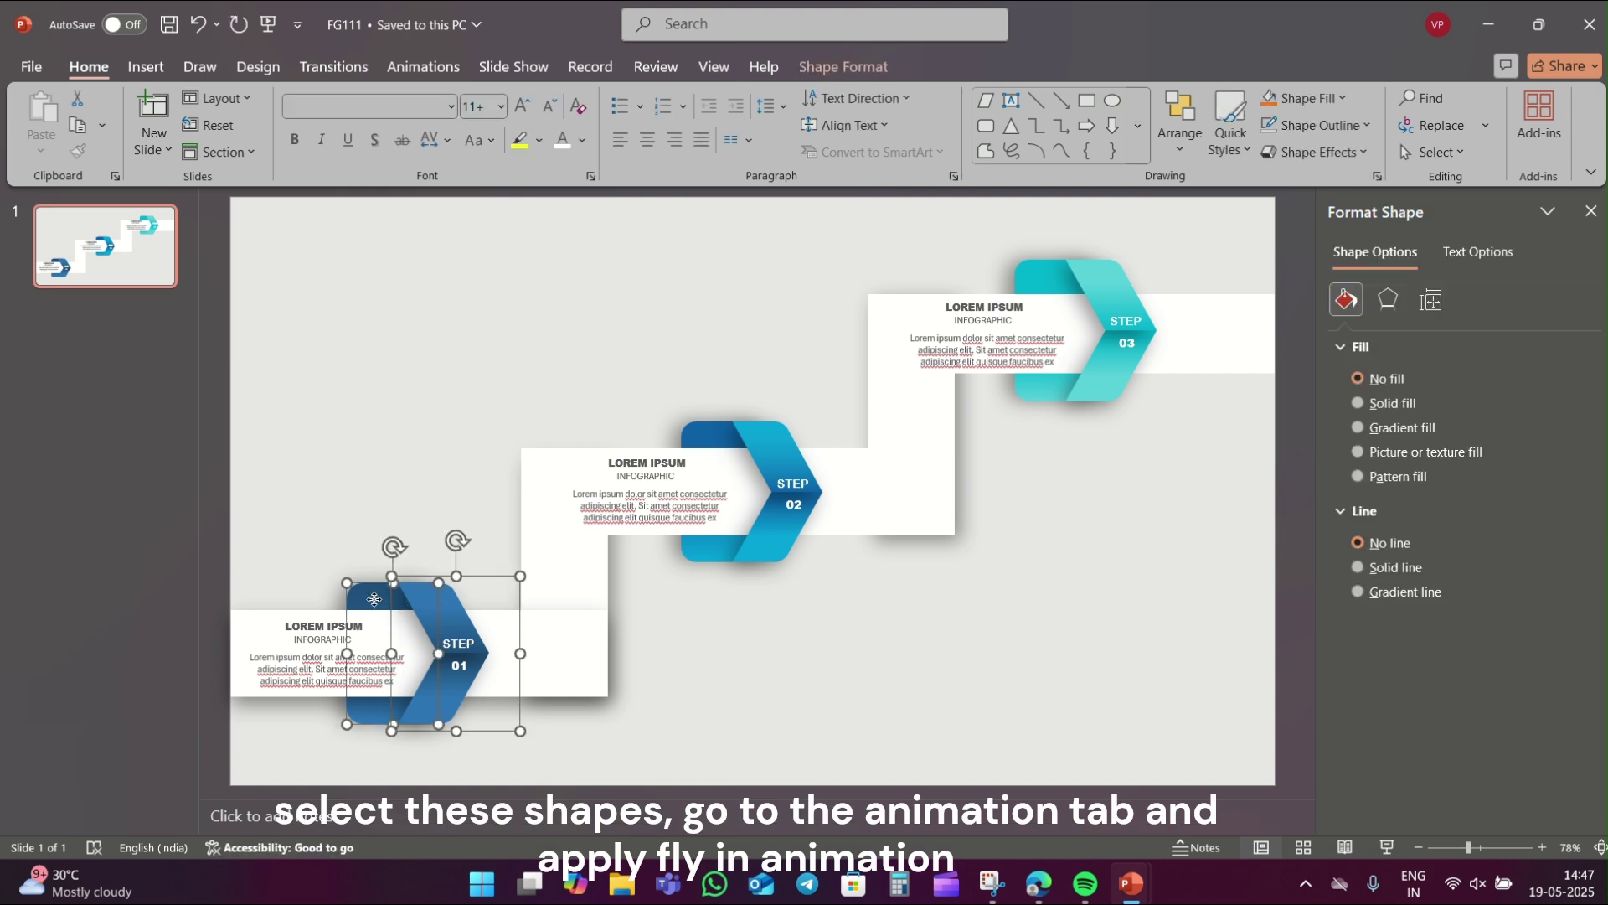
shift+click(764, 446)
shift+click(721, 429)
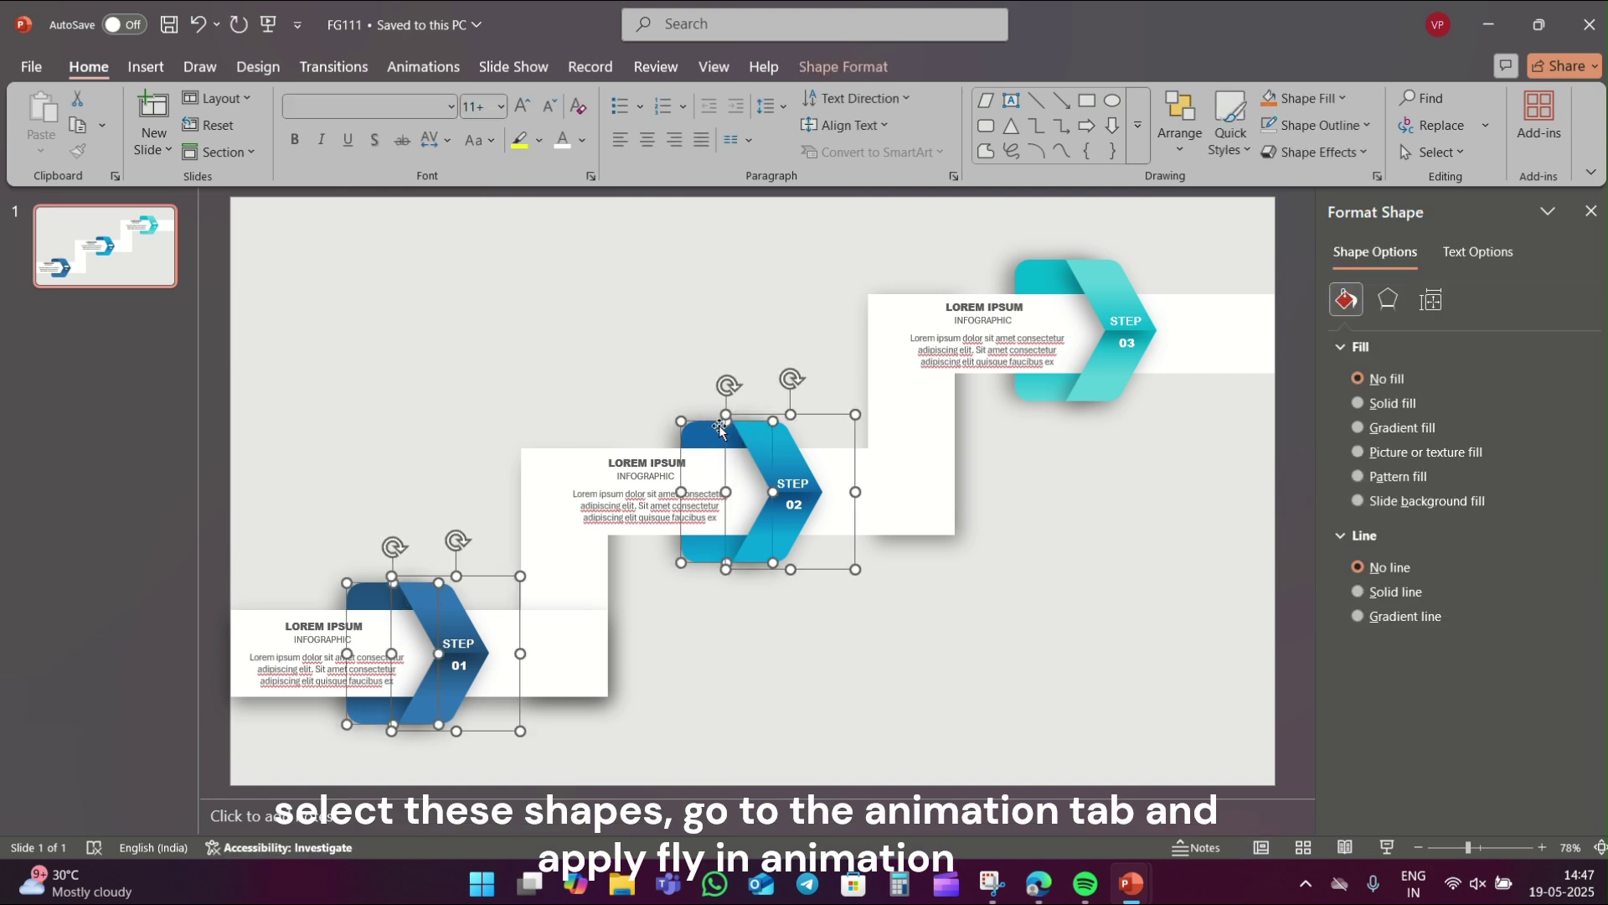
shift+click(1113, 289)
shift+click(1029, 270)
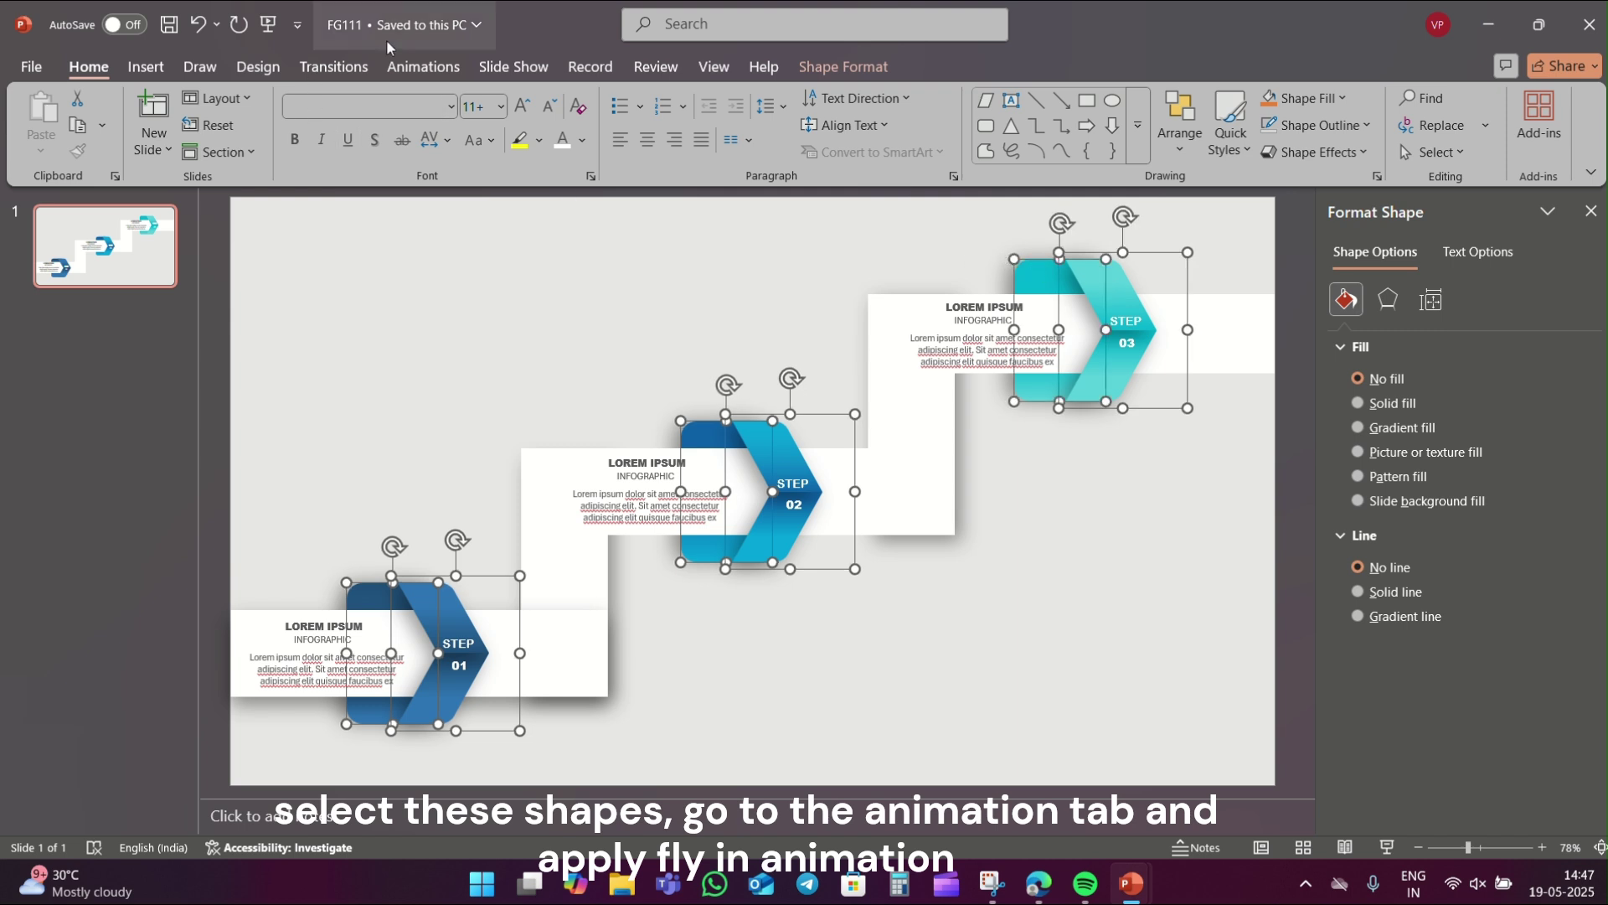
Give the selected arrows a Fly In from Left animation starting With Previous
click(423, 66)
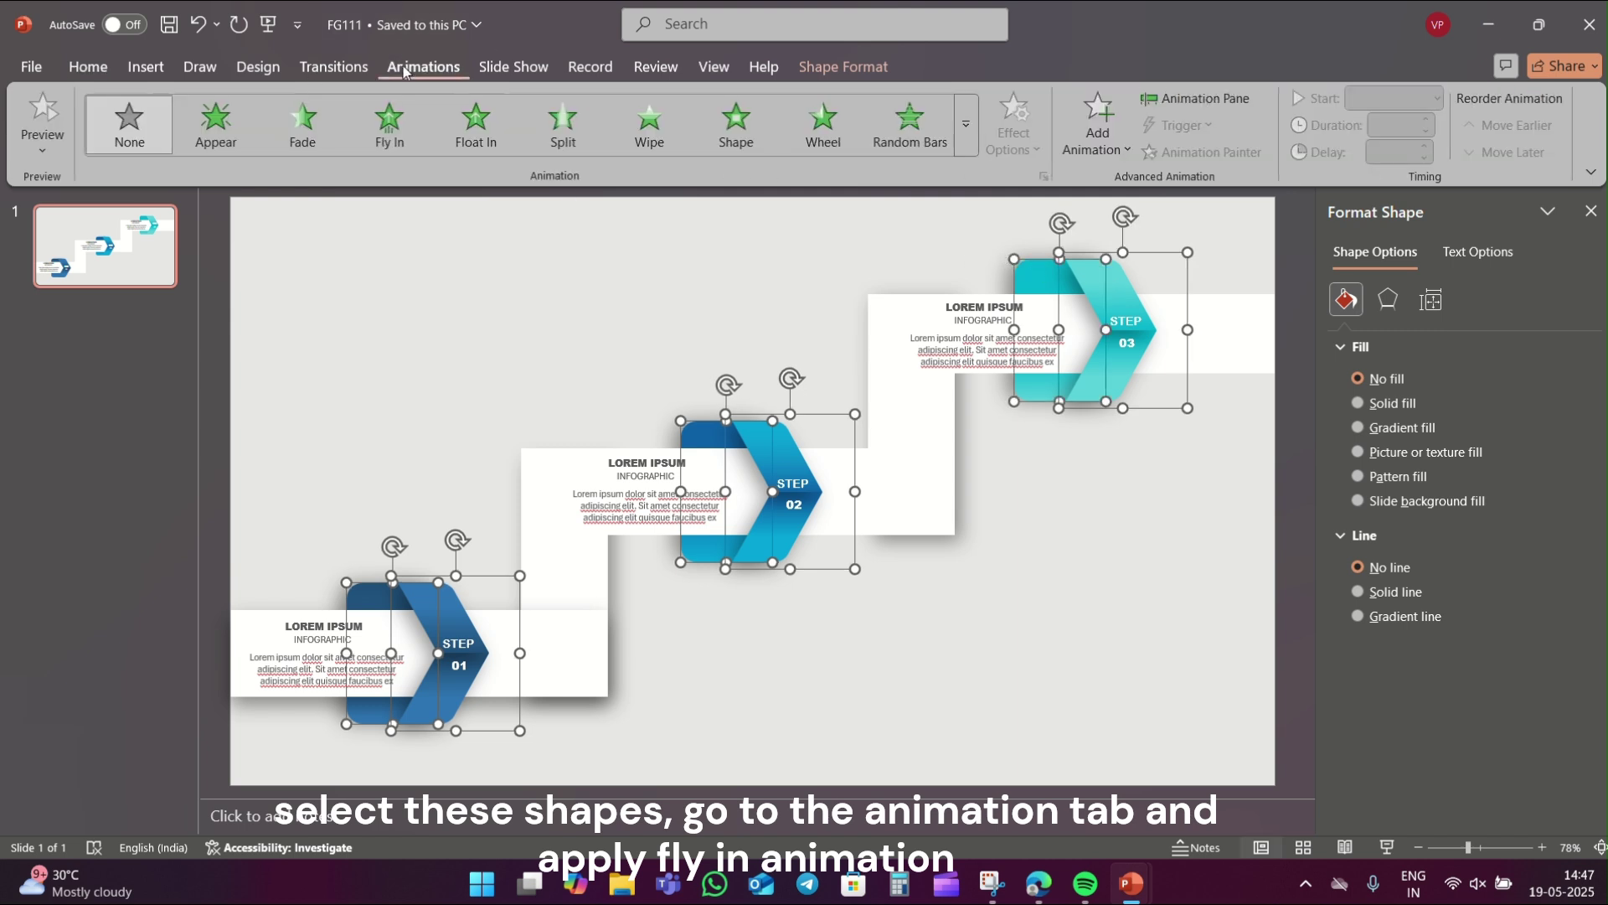
click(403, 130)
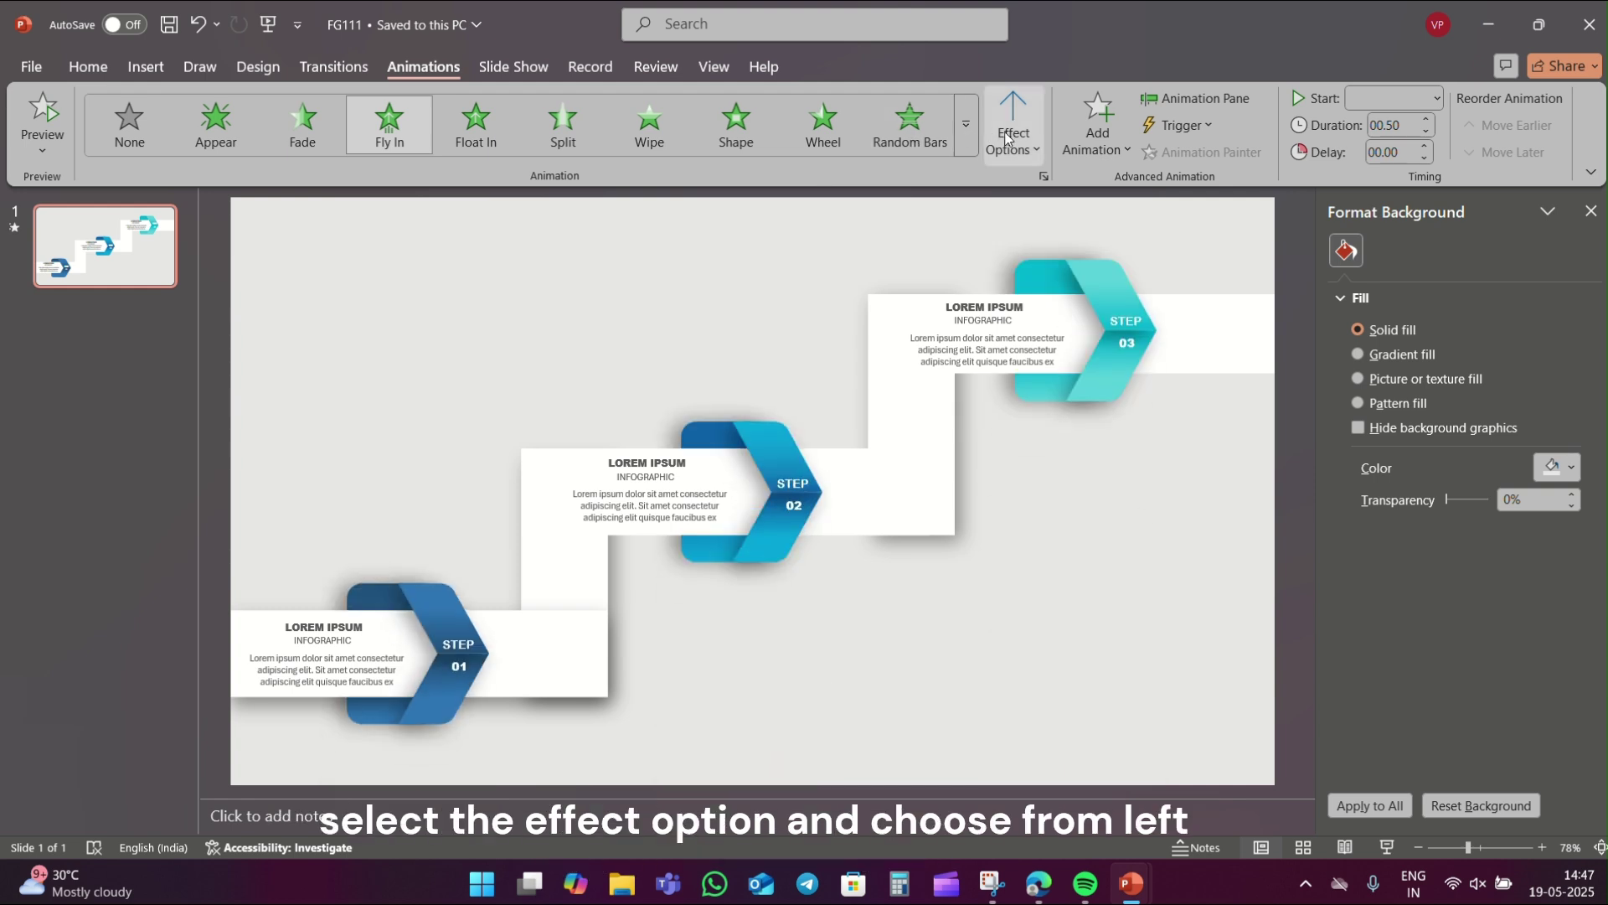
click(1010, 140)
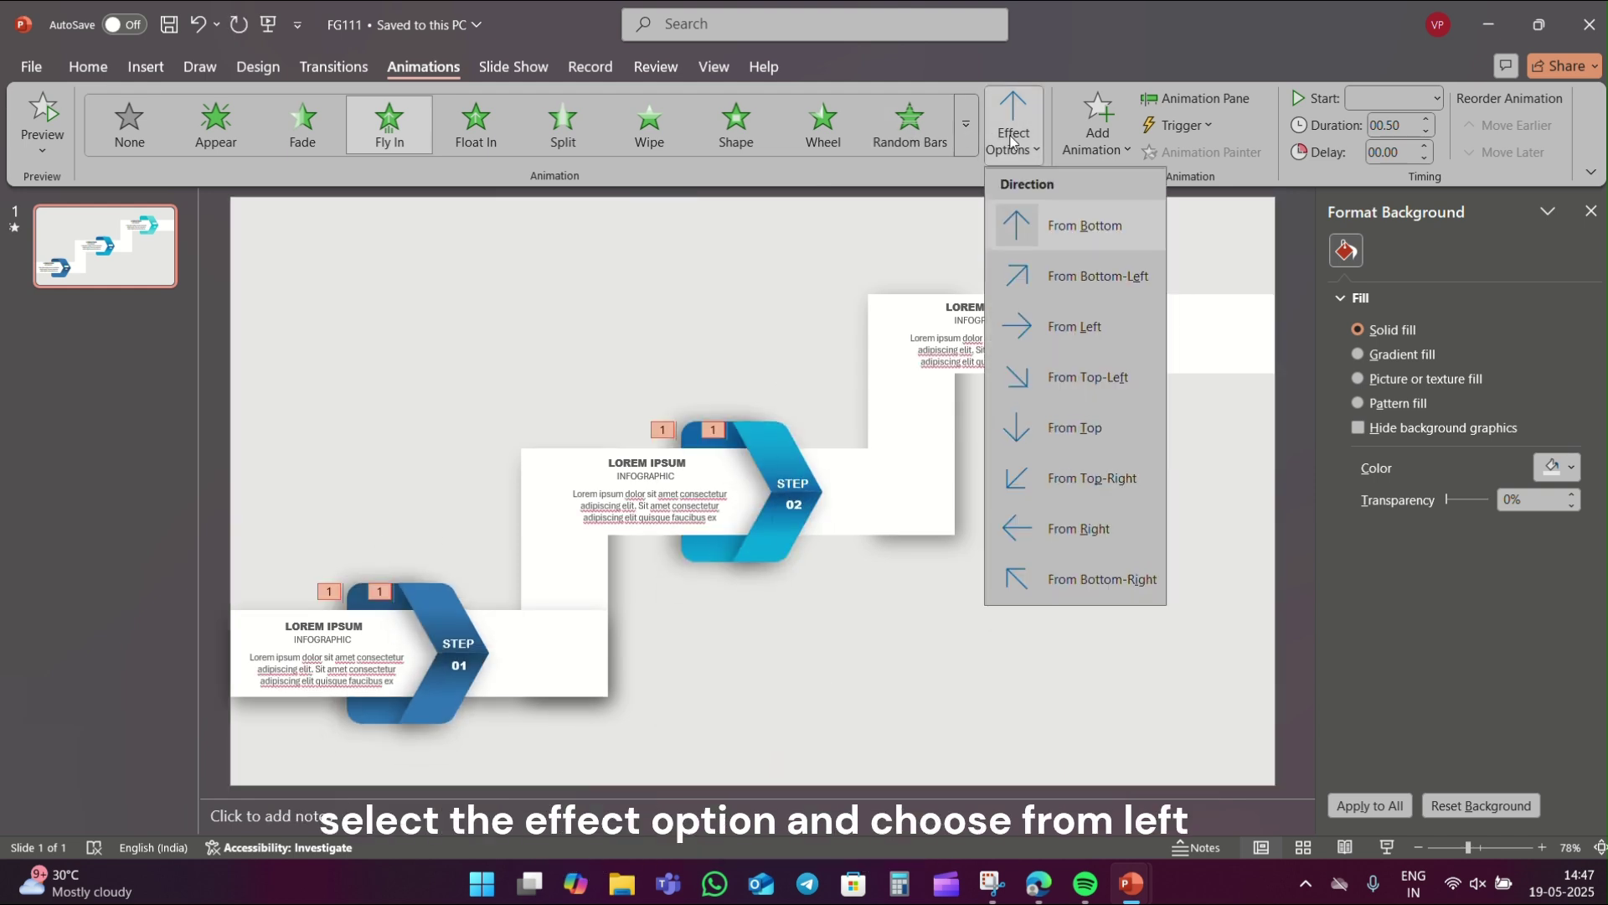
click(1040, 328)
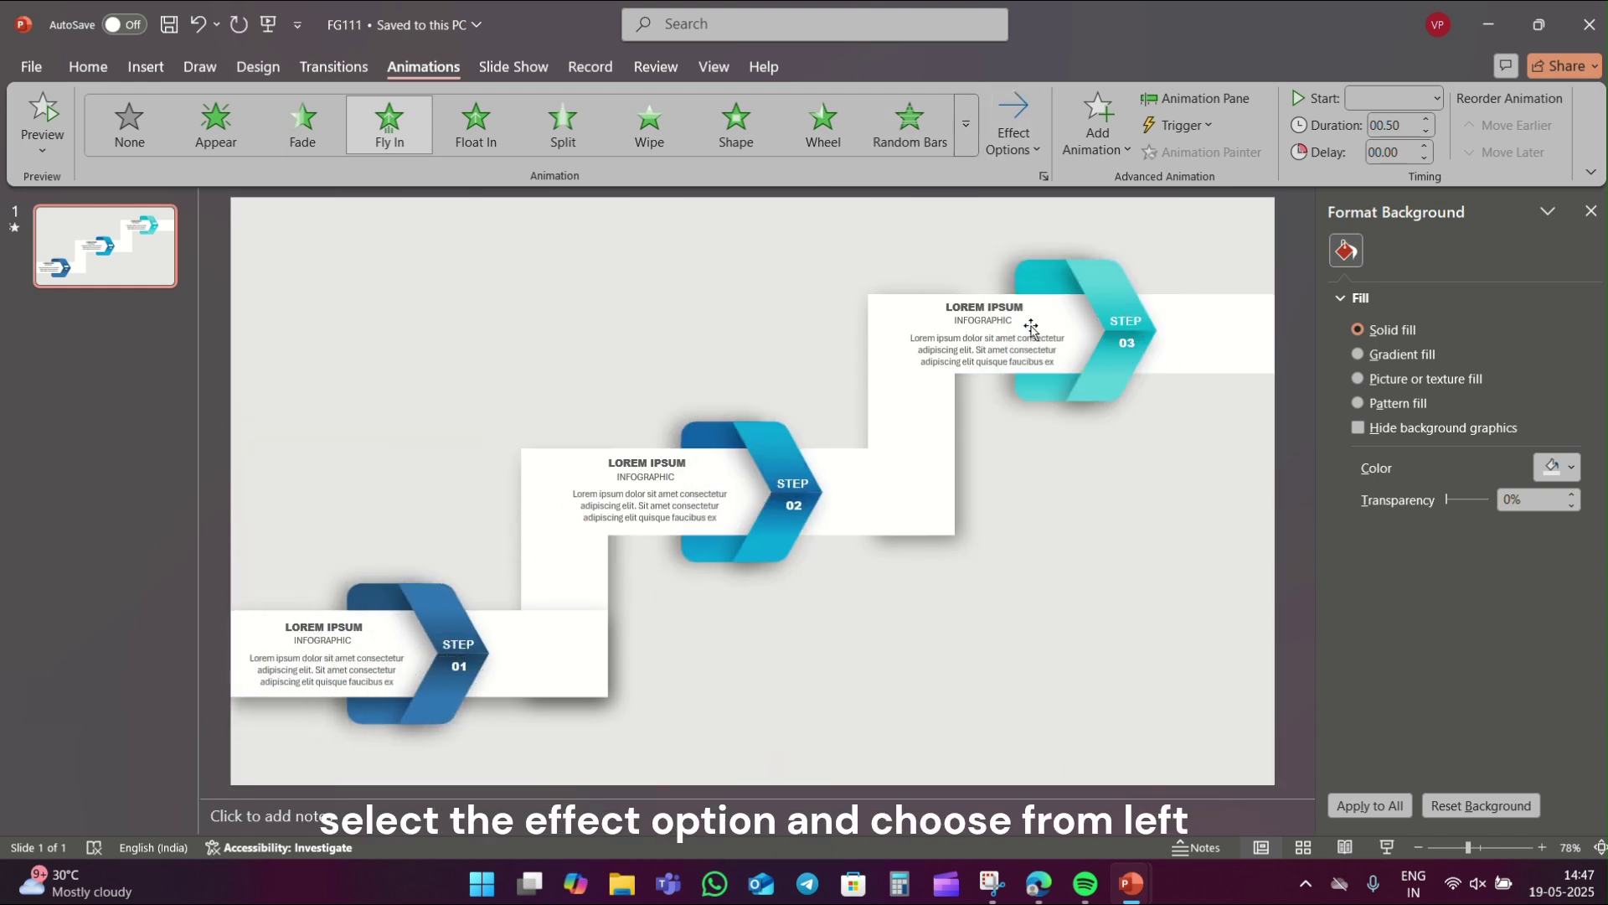
click(1435, 102)
click(1398, 149)
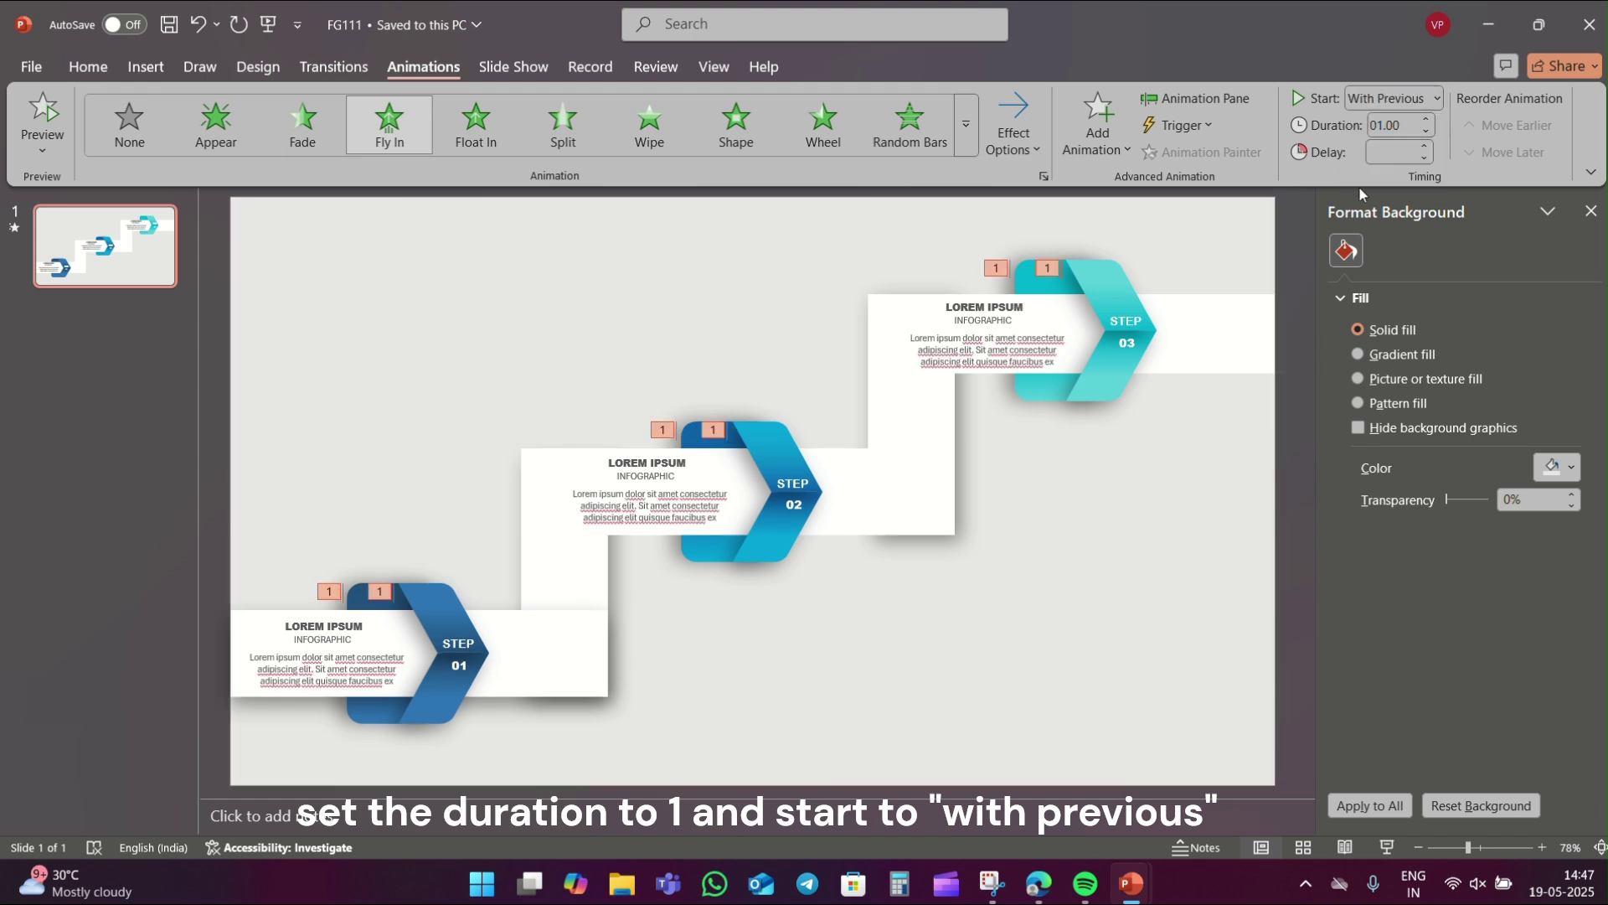
Give the Step 01 white panel a Wipe from Left animation starting After Previous
click(1047, 515)
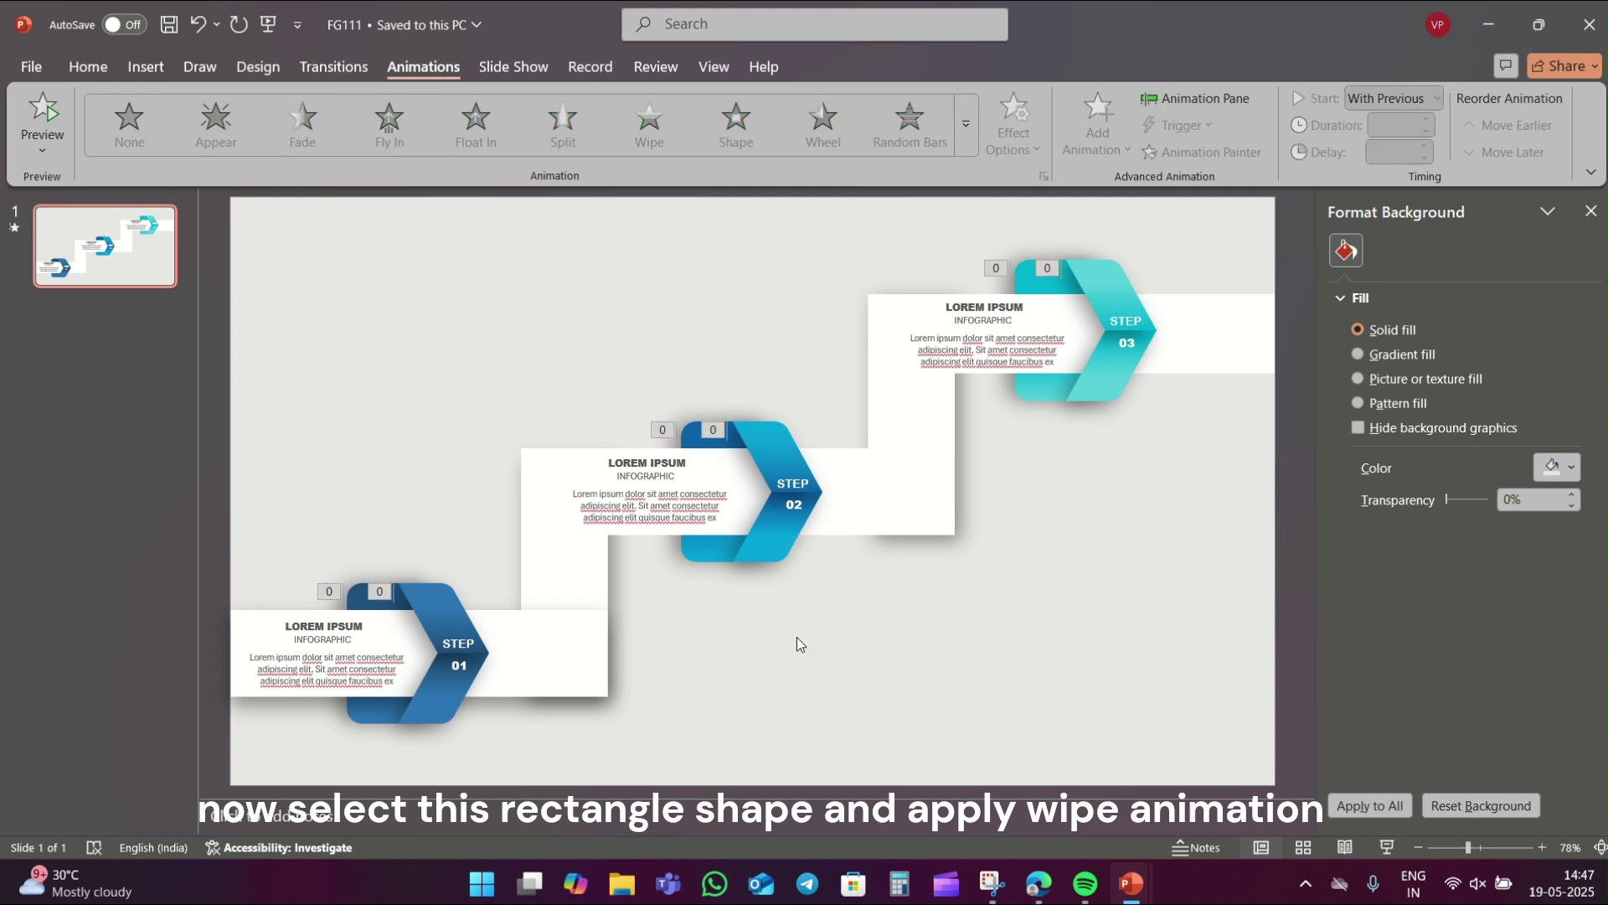
click(249, 627)
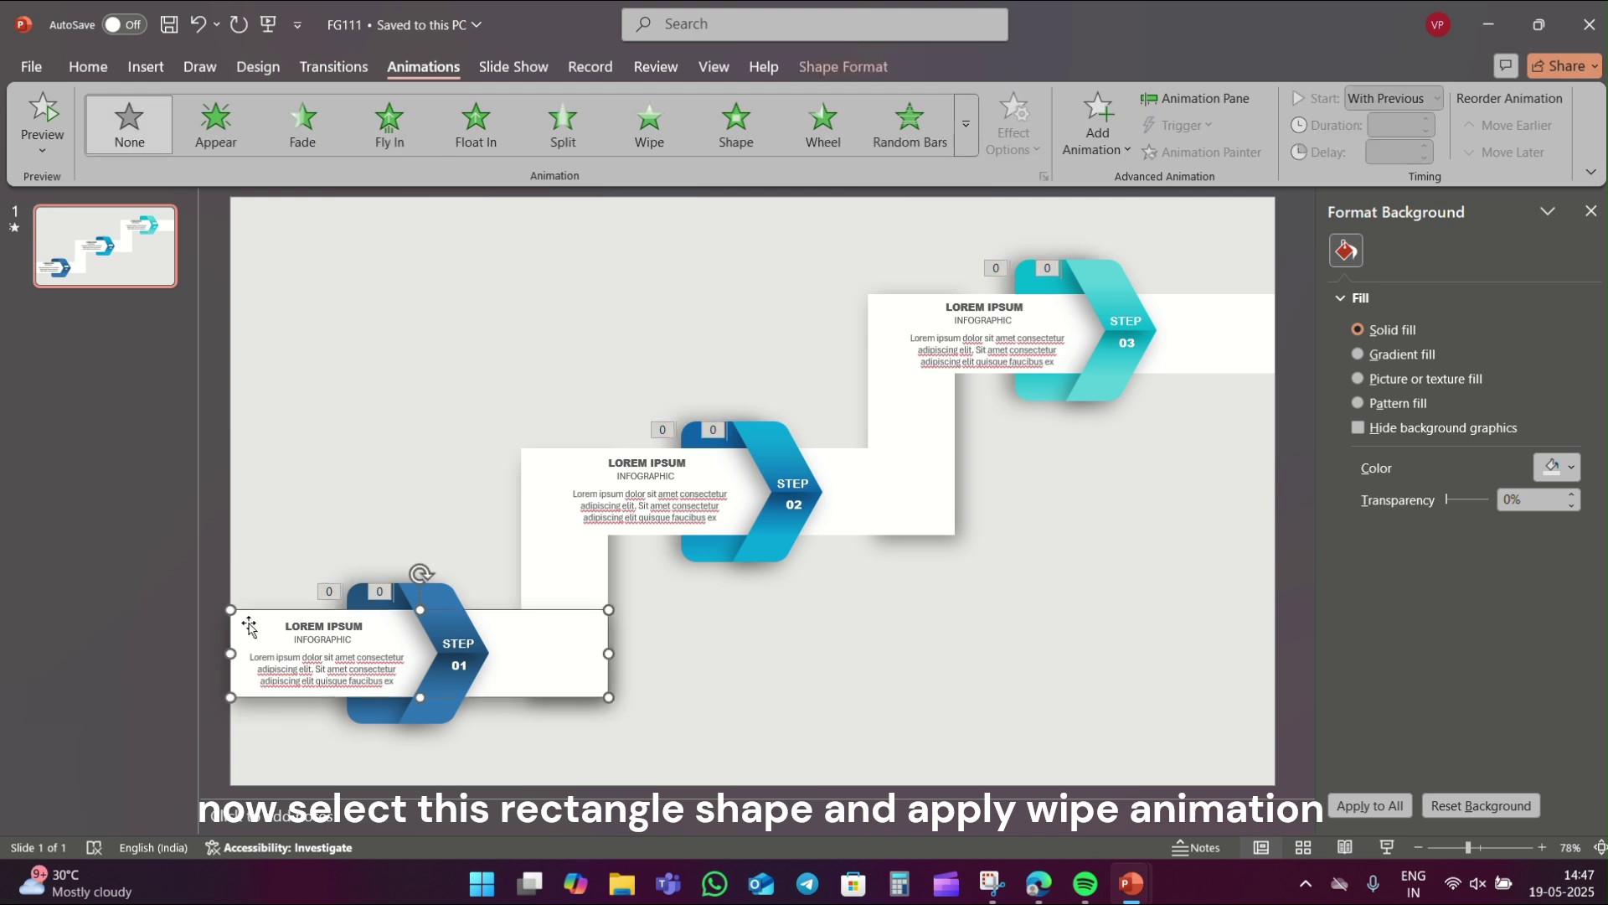
click(667, 124)
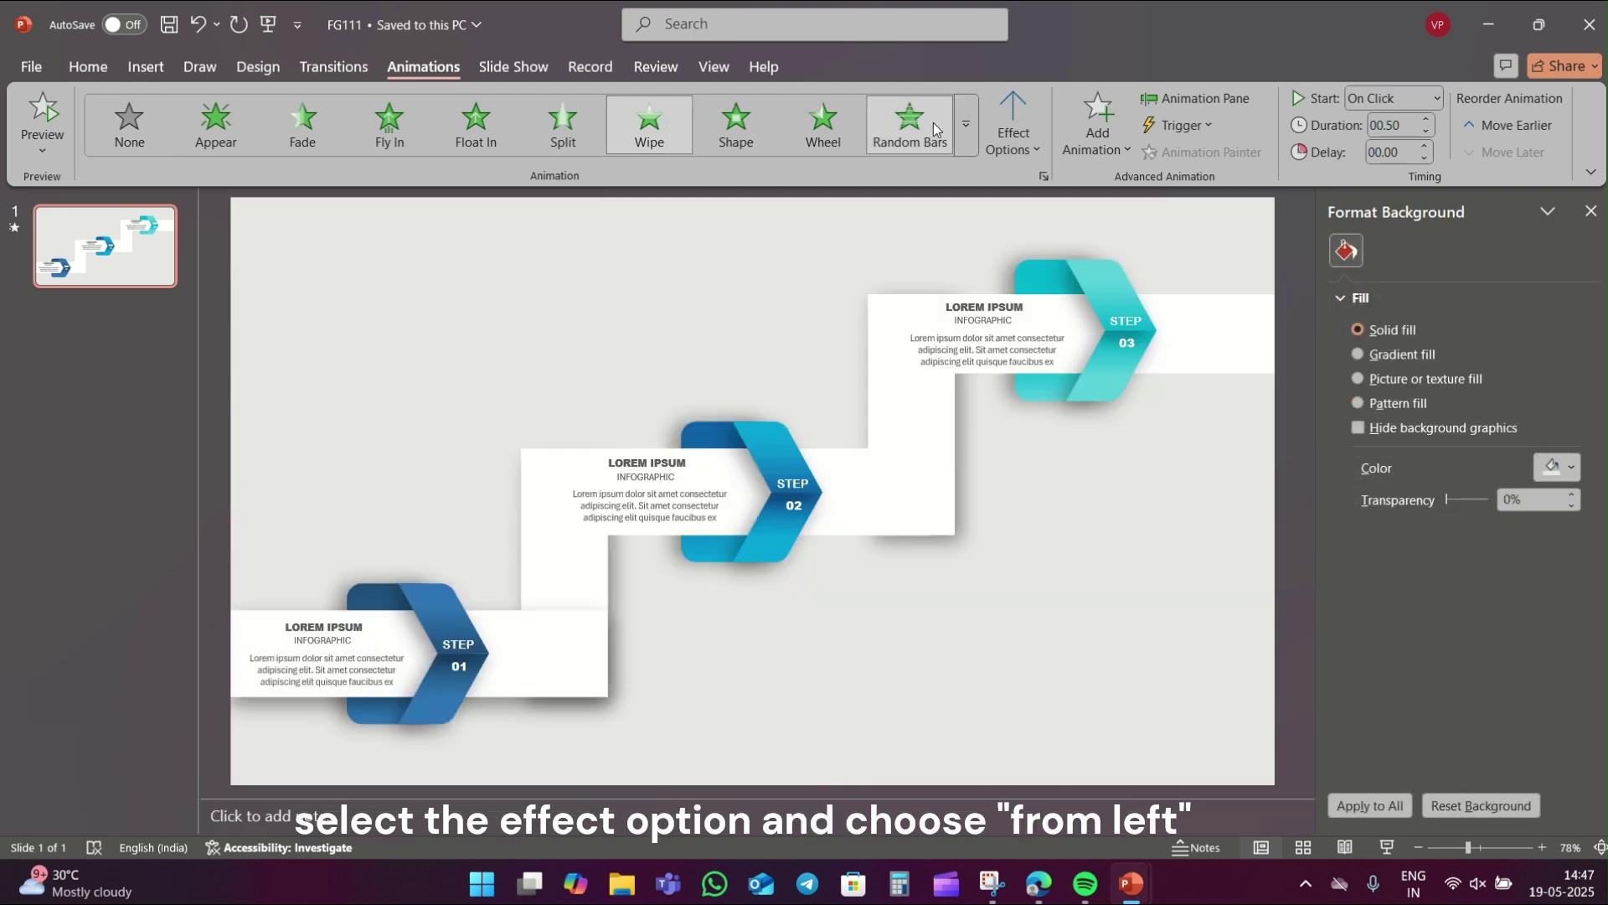
click(1013, 130)
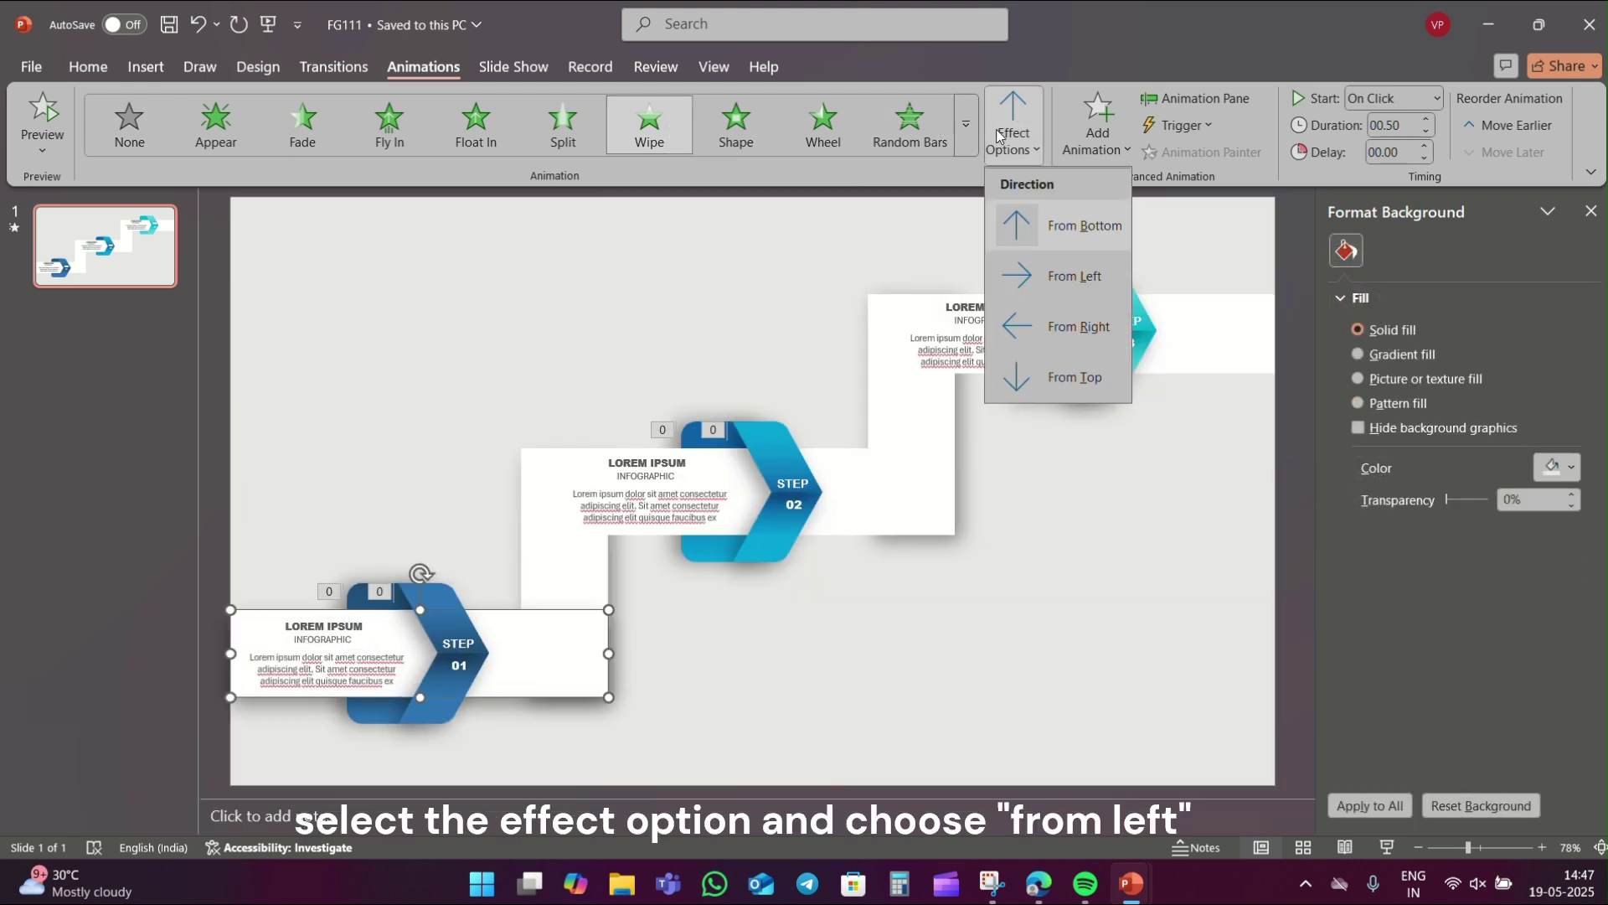
click(1036, 276)
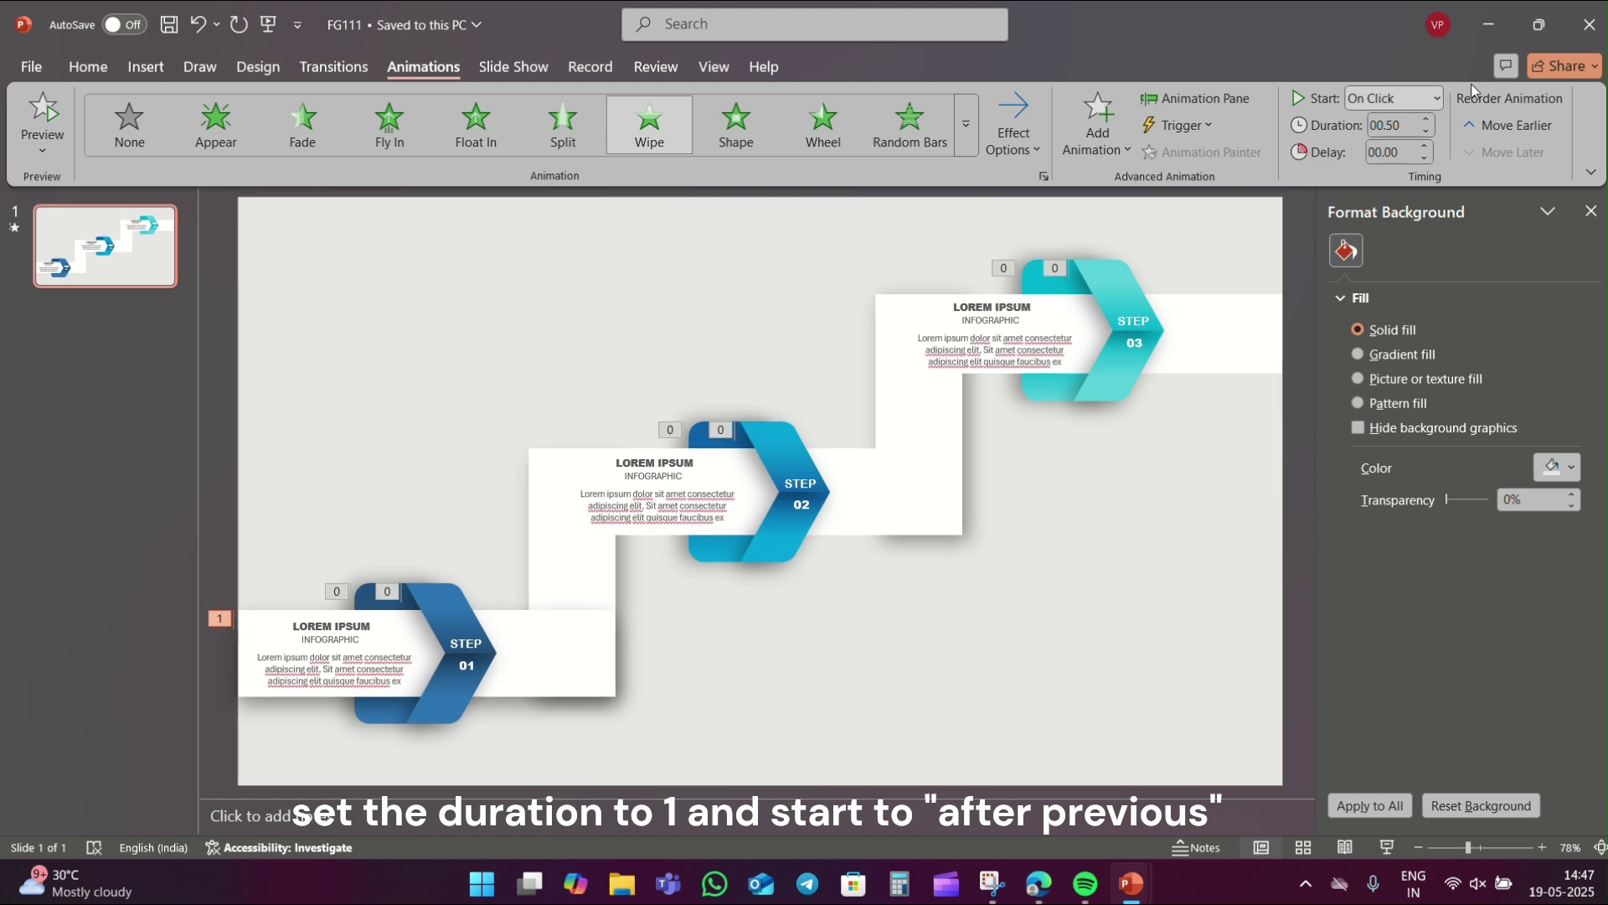
click(1421, 103)
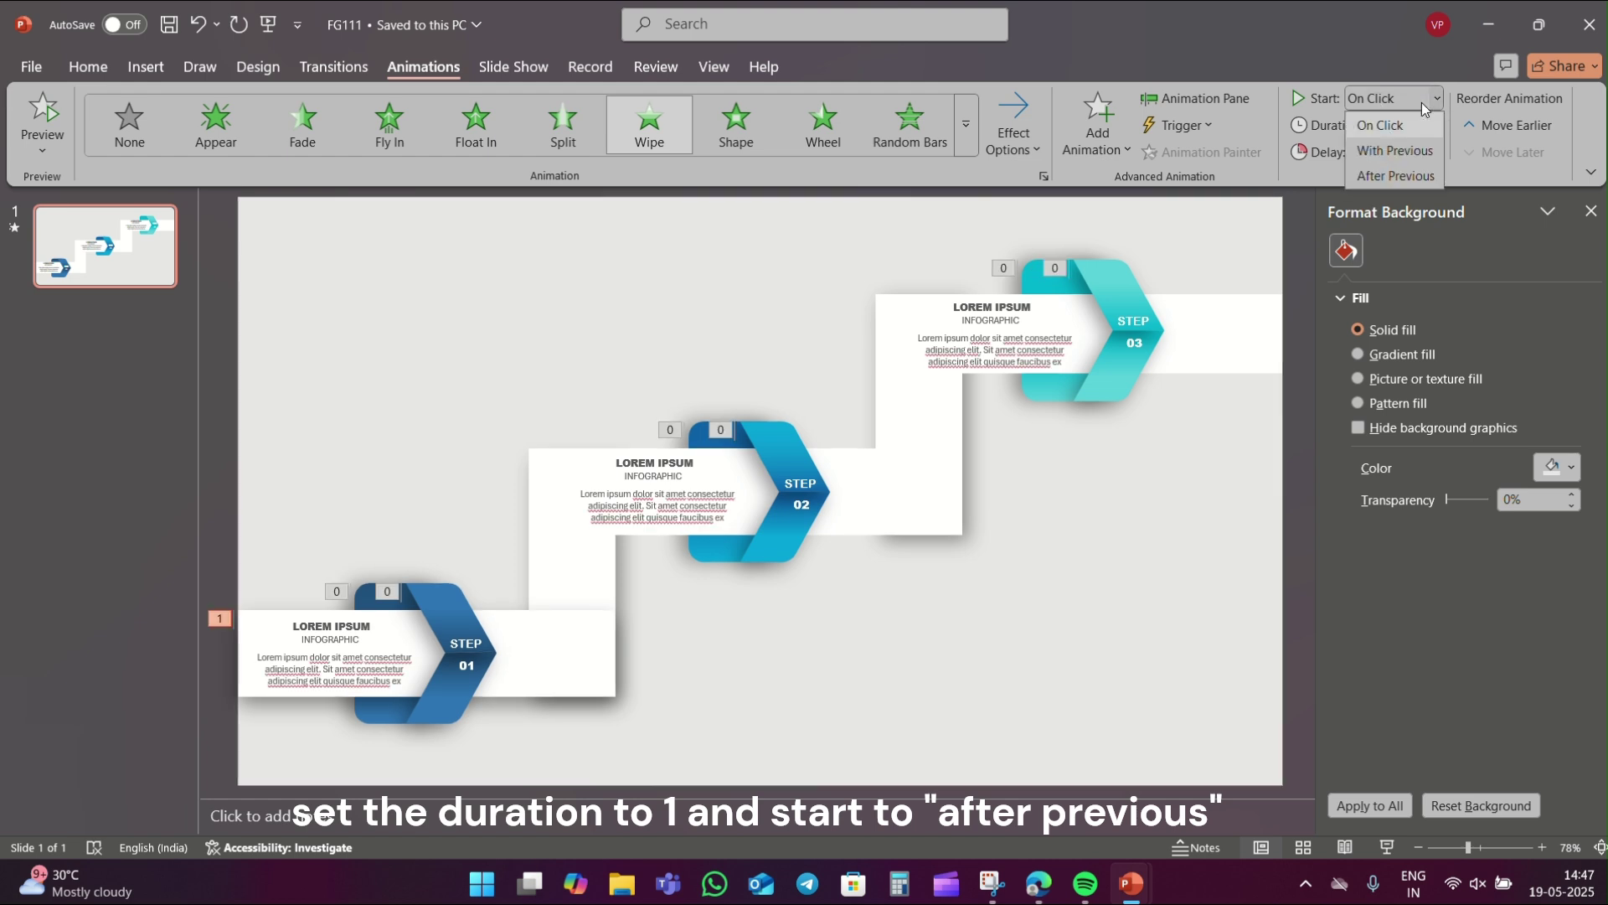
click(1400, 174)
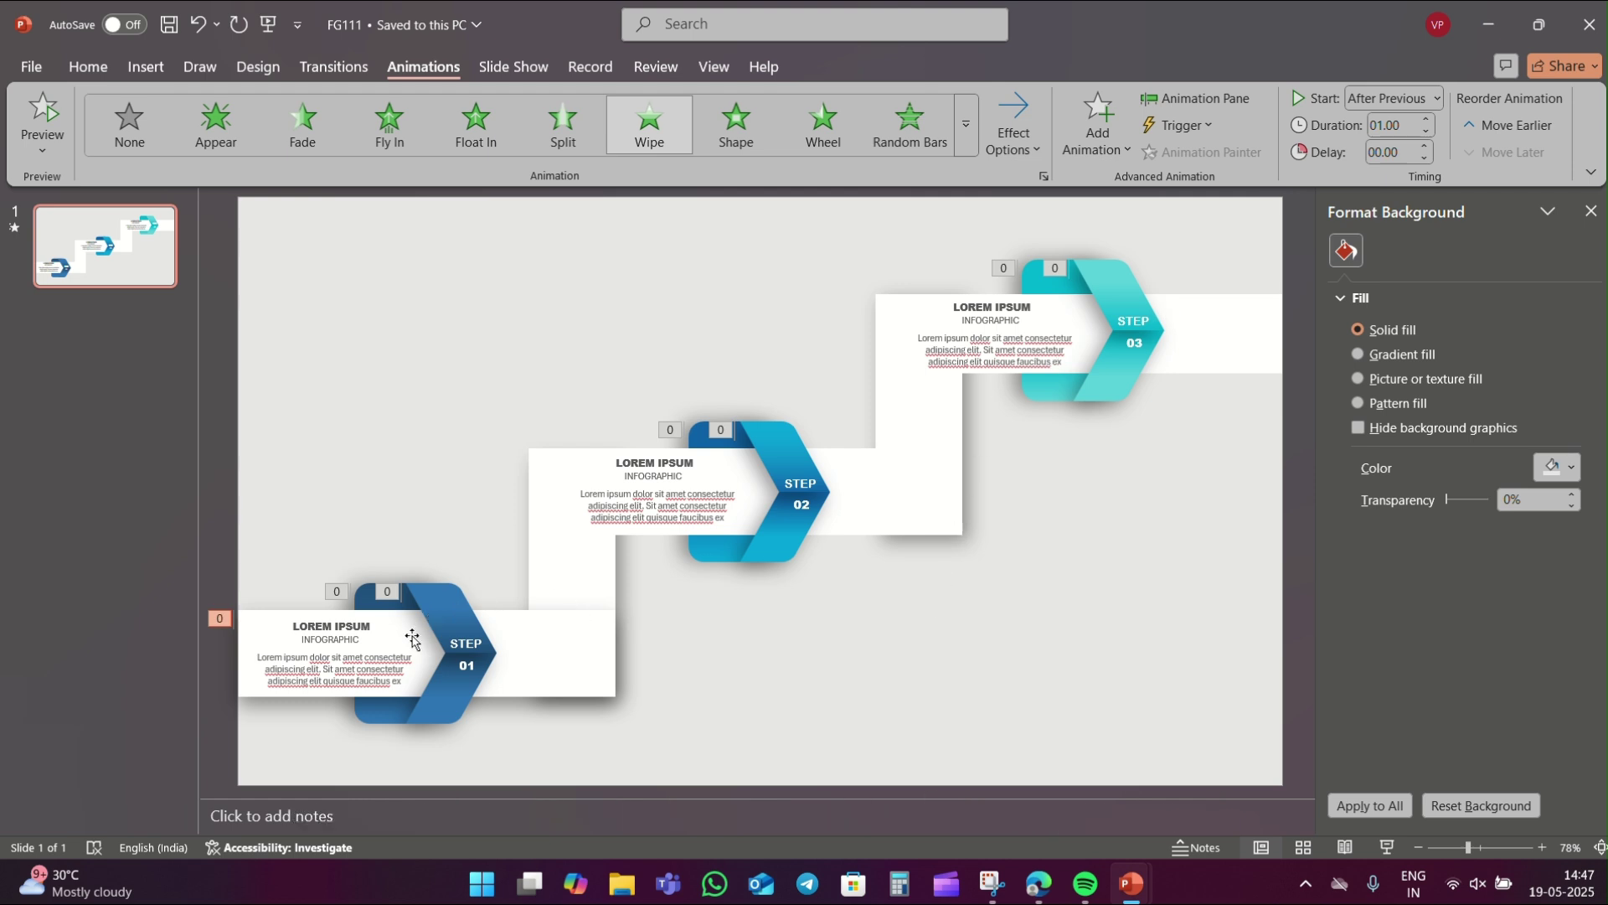
click(341, 629)
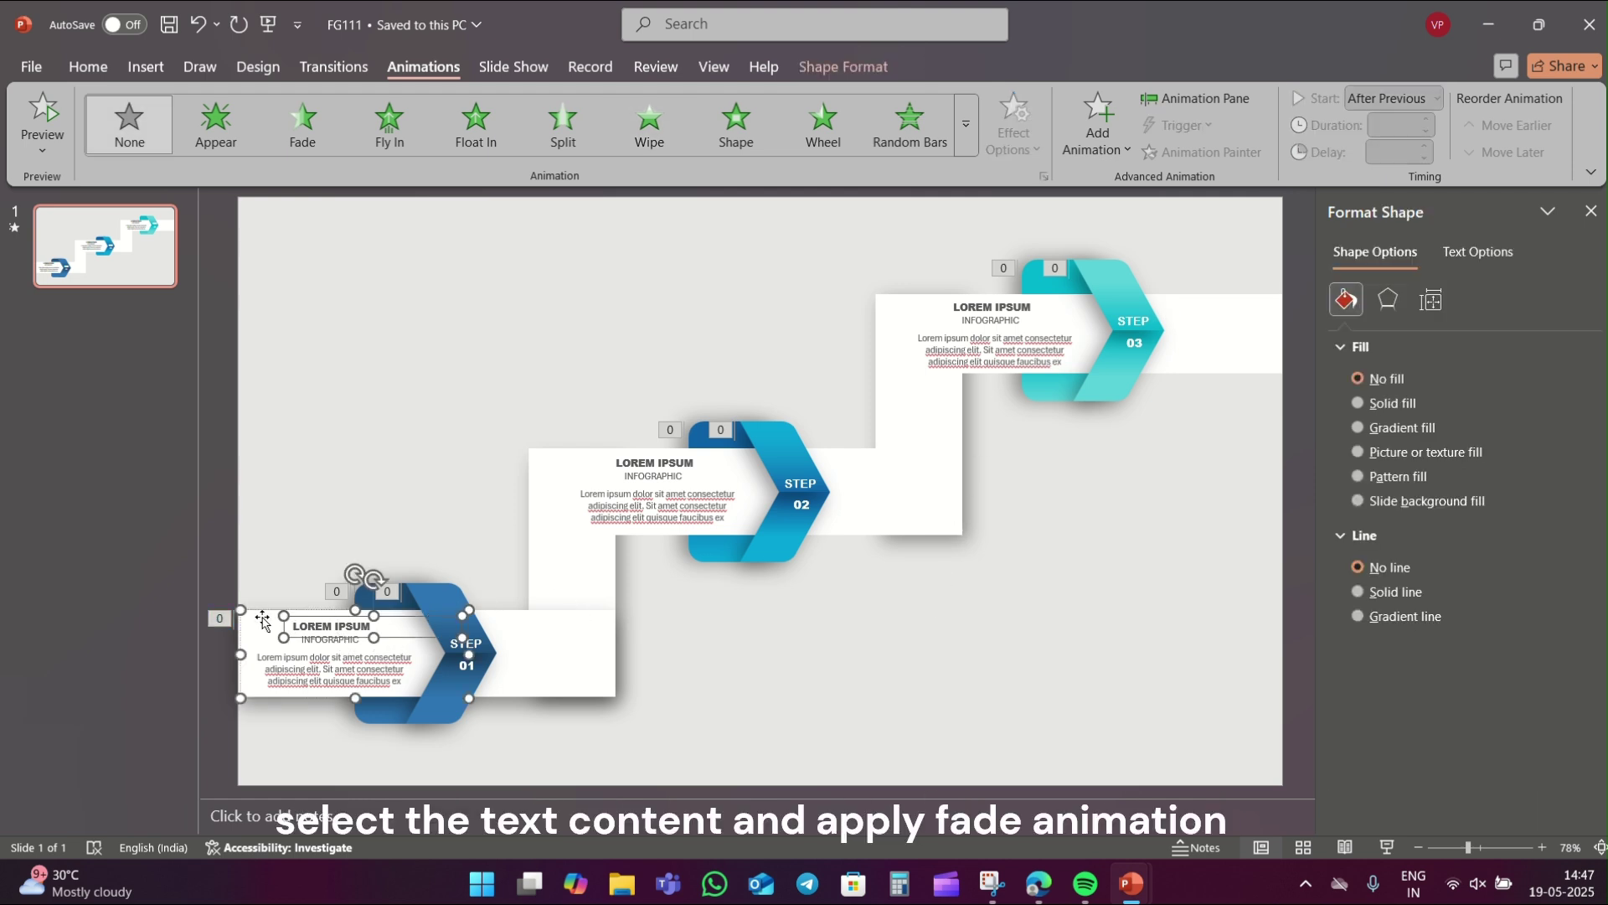
Make the Step 01 text block Fade in over 1.50 seconds, starting After Previous
click(240, 607)
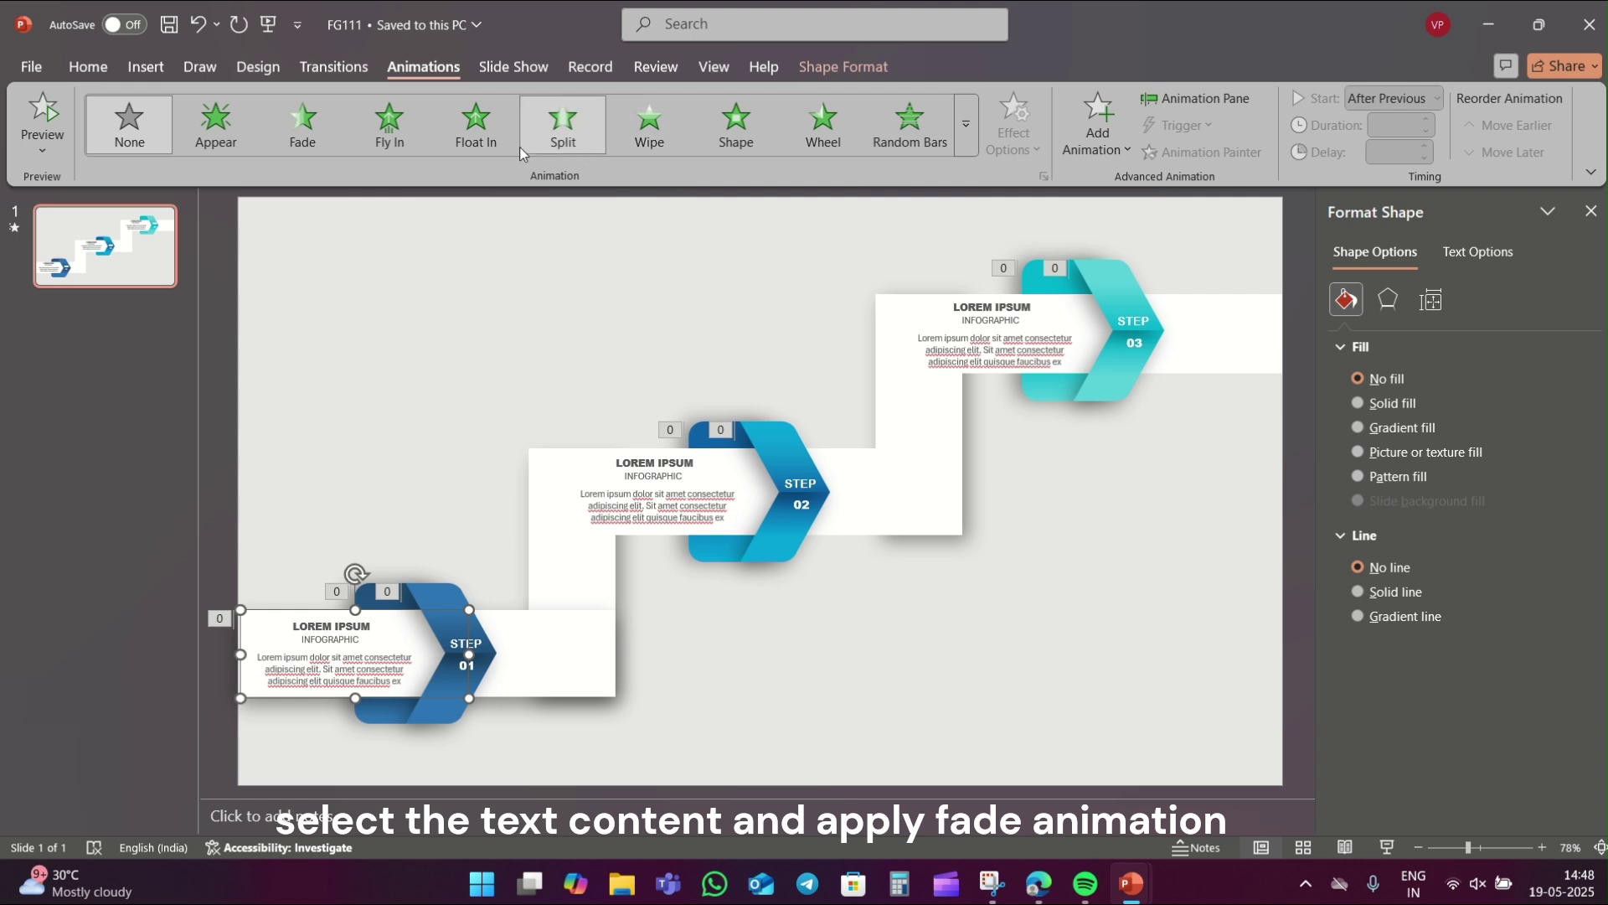
click(303, 124)
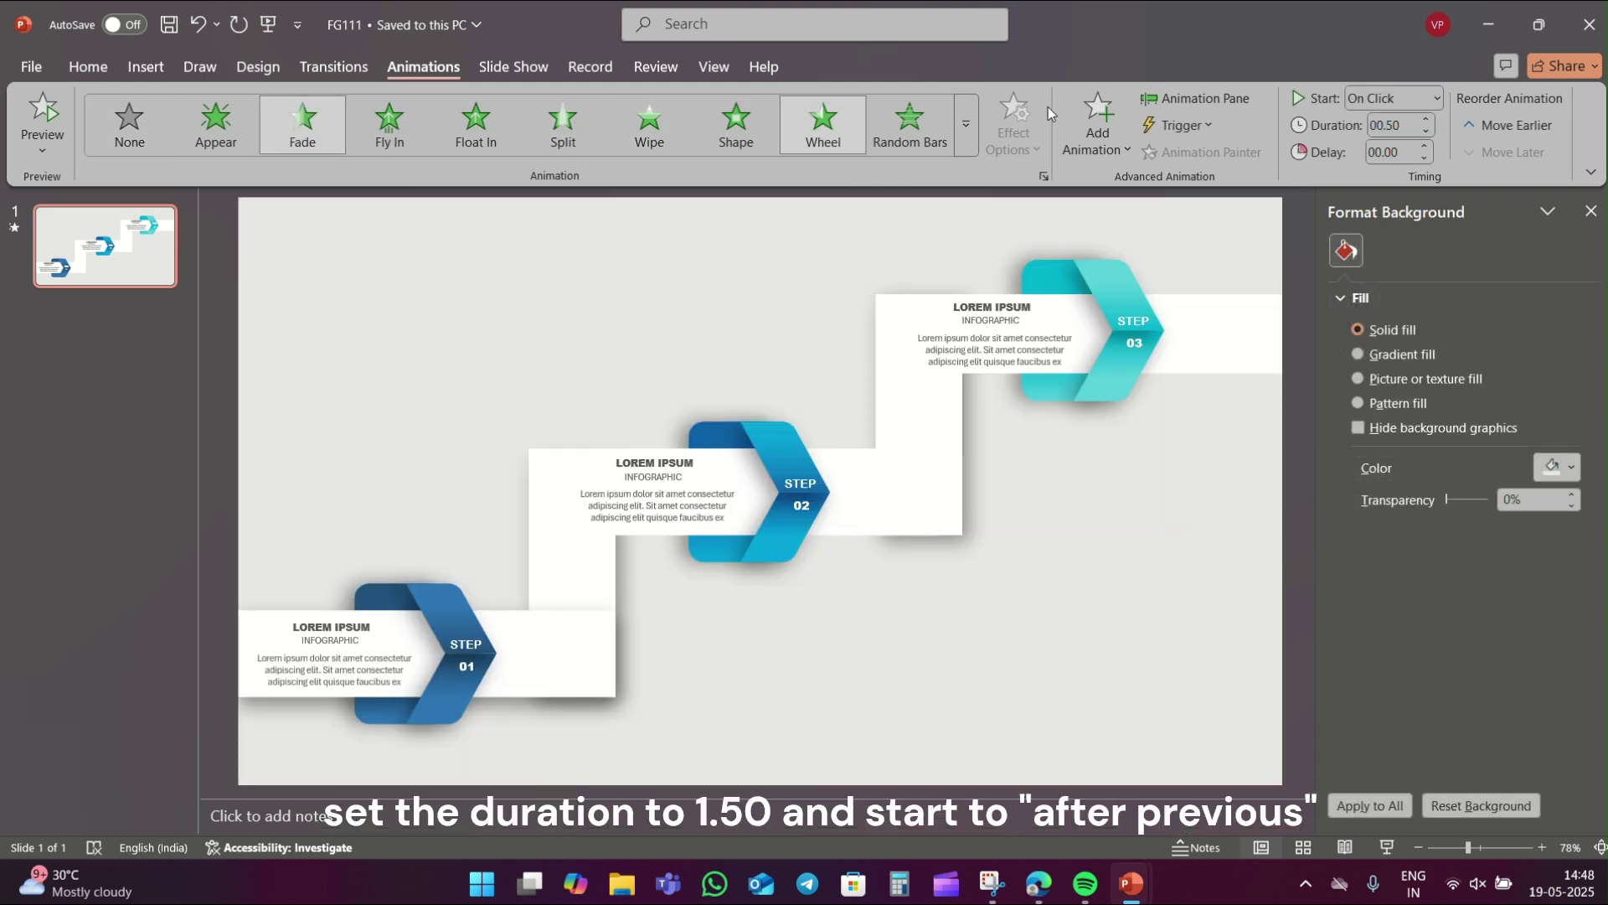
double_click(1426, 120)
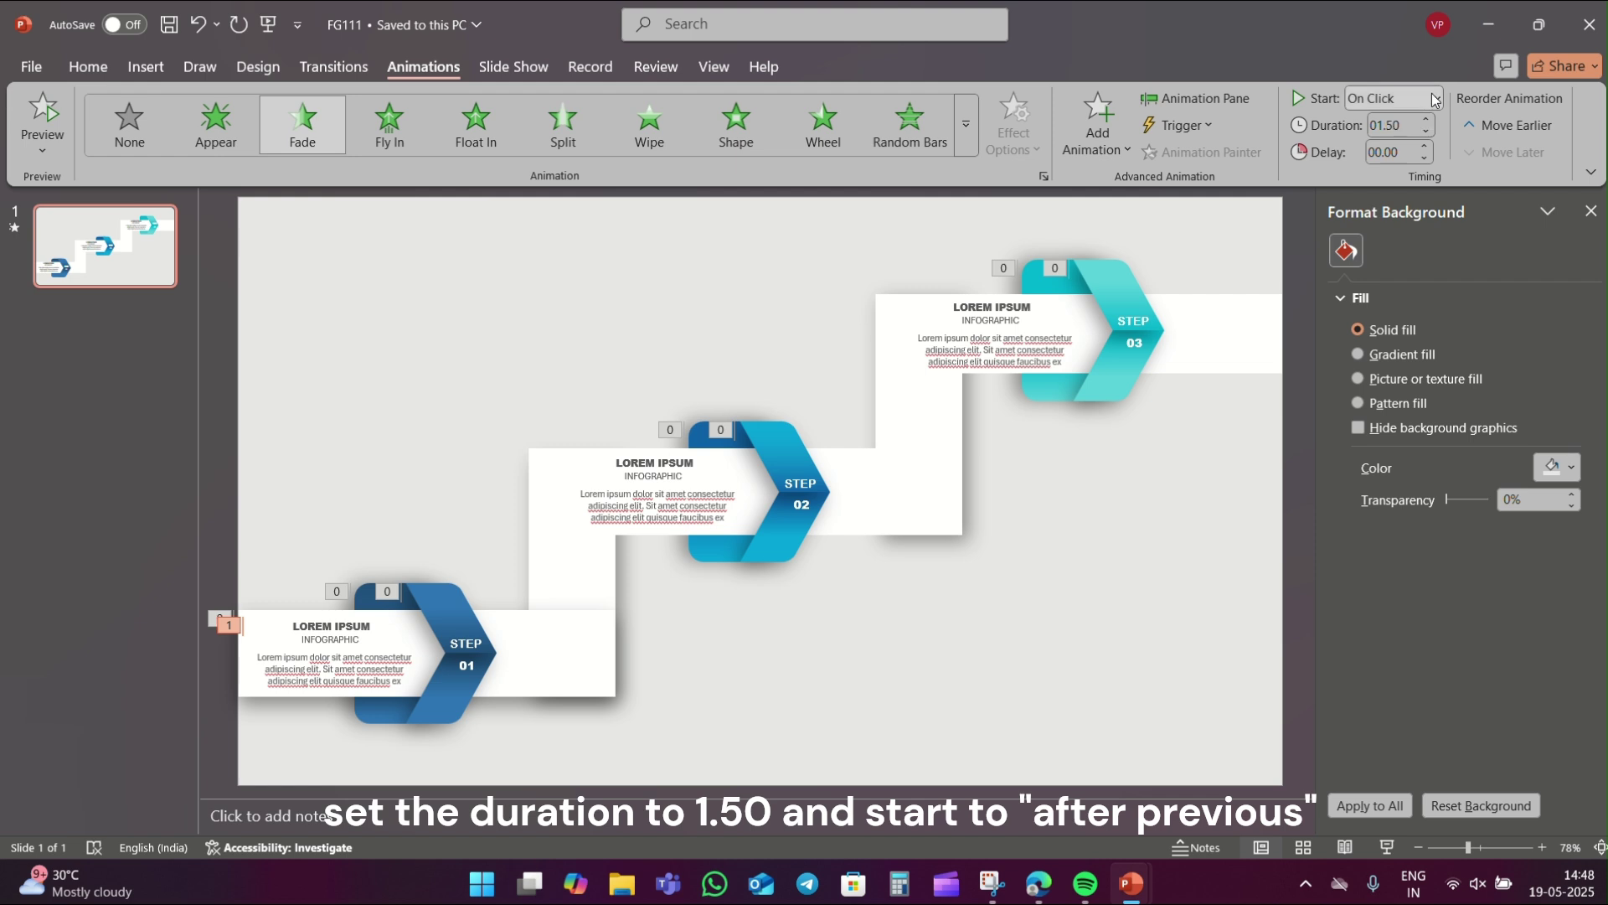
click(1393, 98)
click(1391, 174)
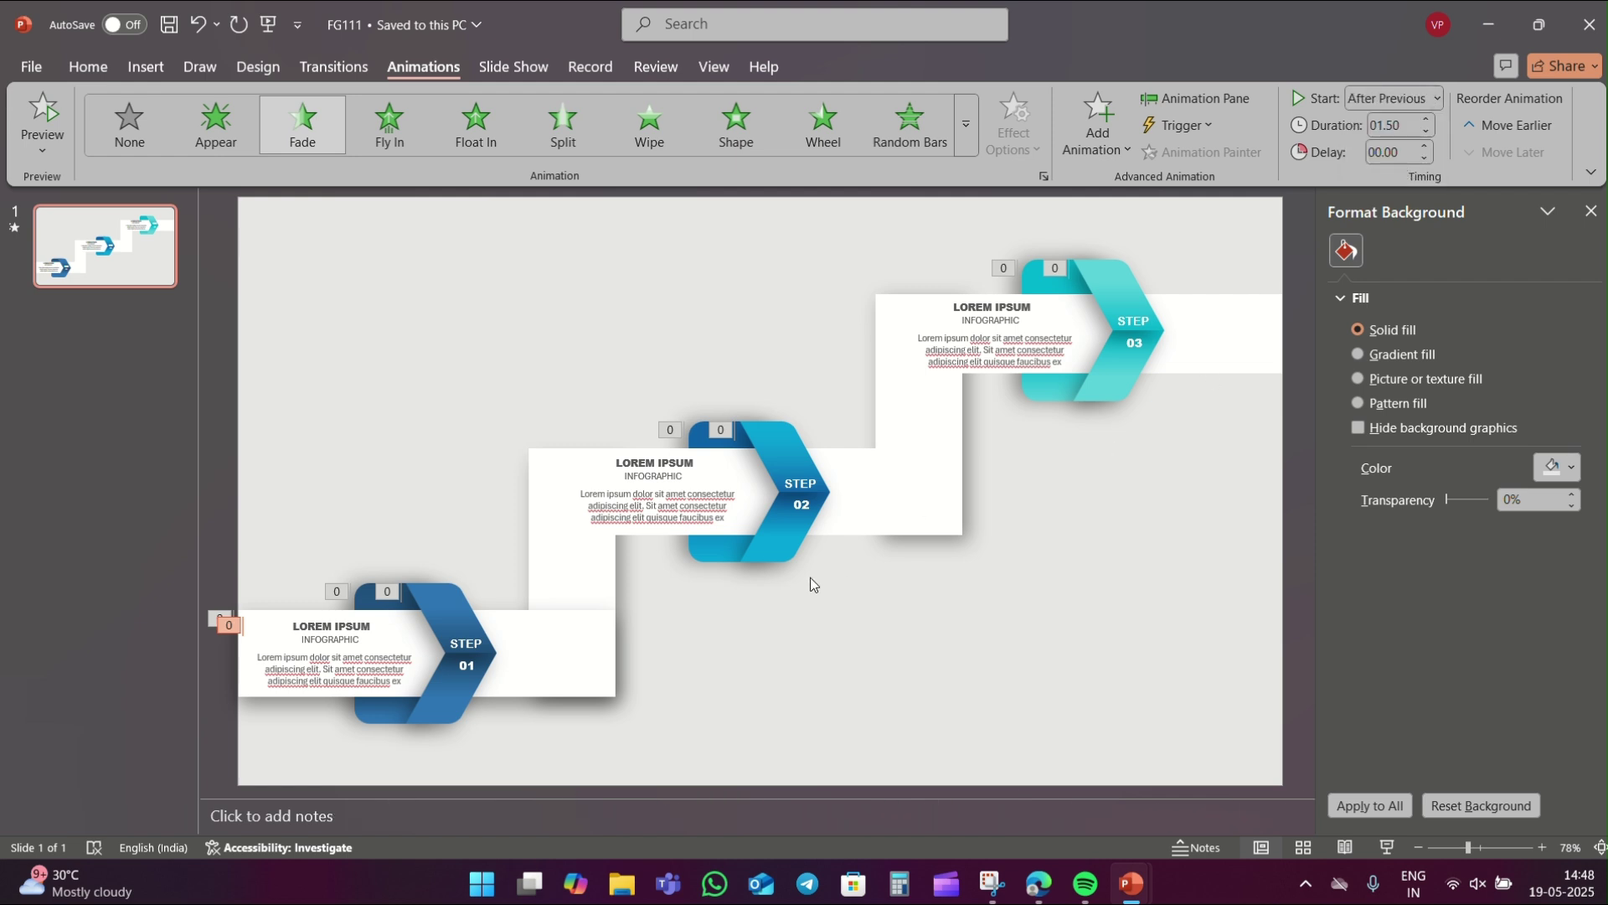
click(786, 590)
click(594, 577)
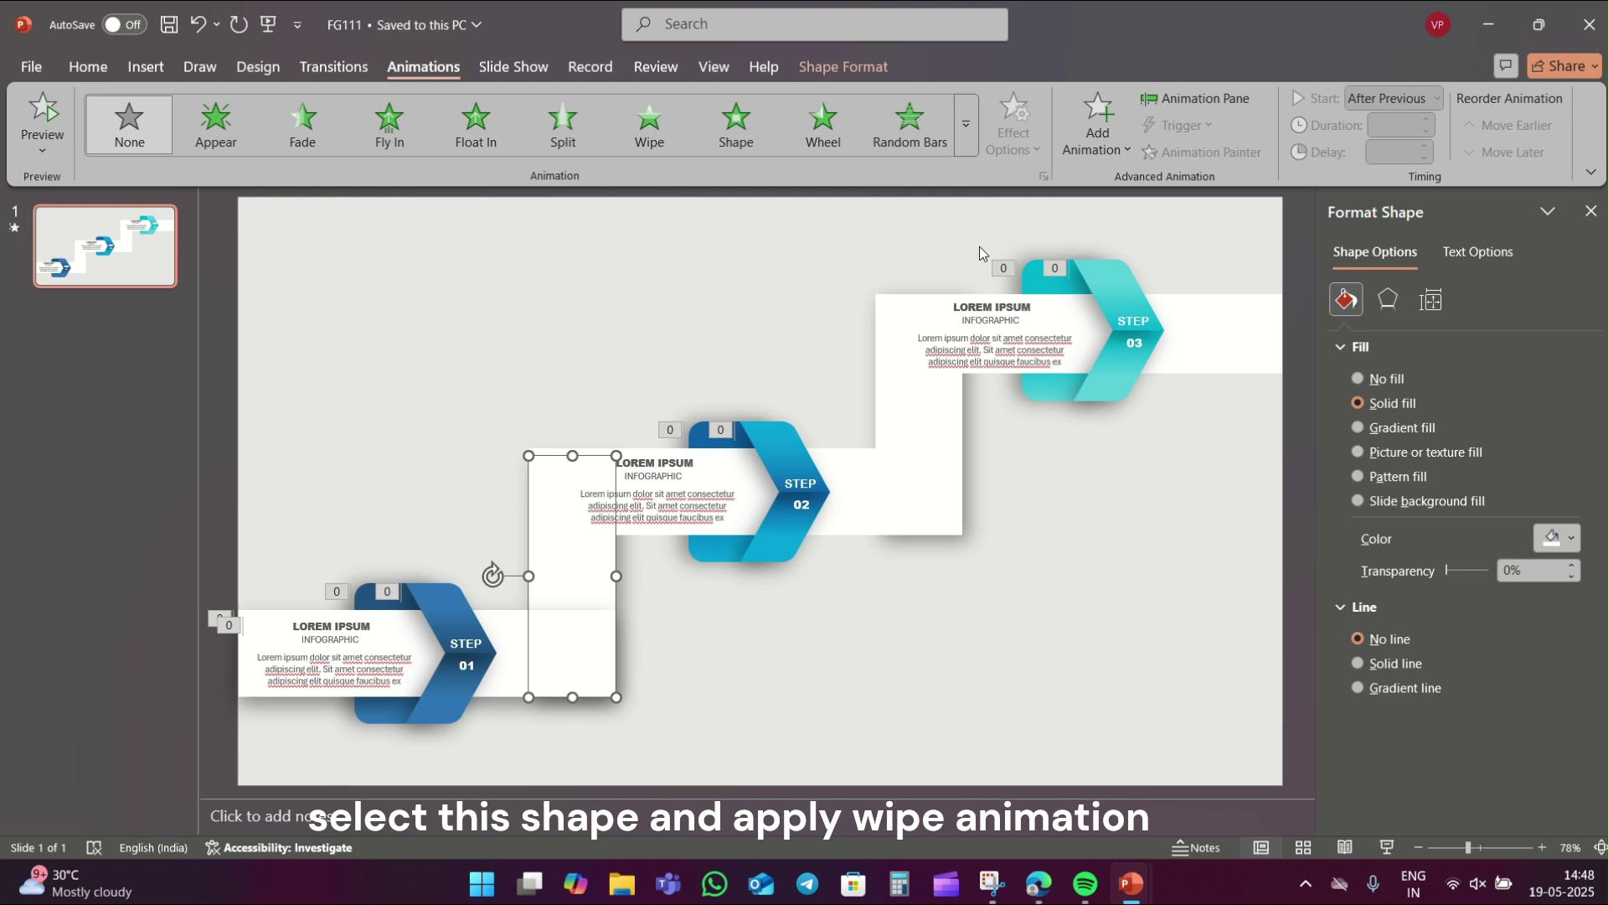
Give the connector and the Step 02 panel Wipe animations (panel from Left), both After Previous
click(655, 144)
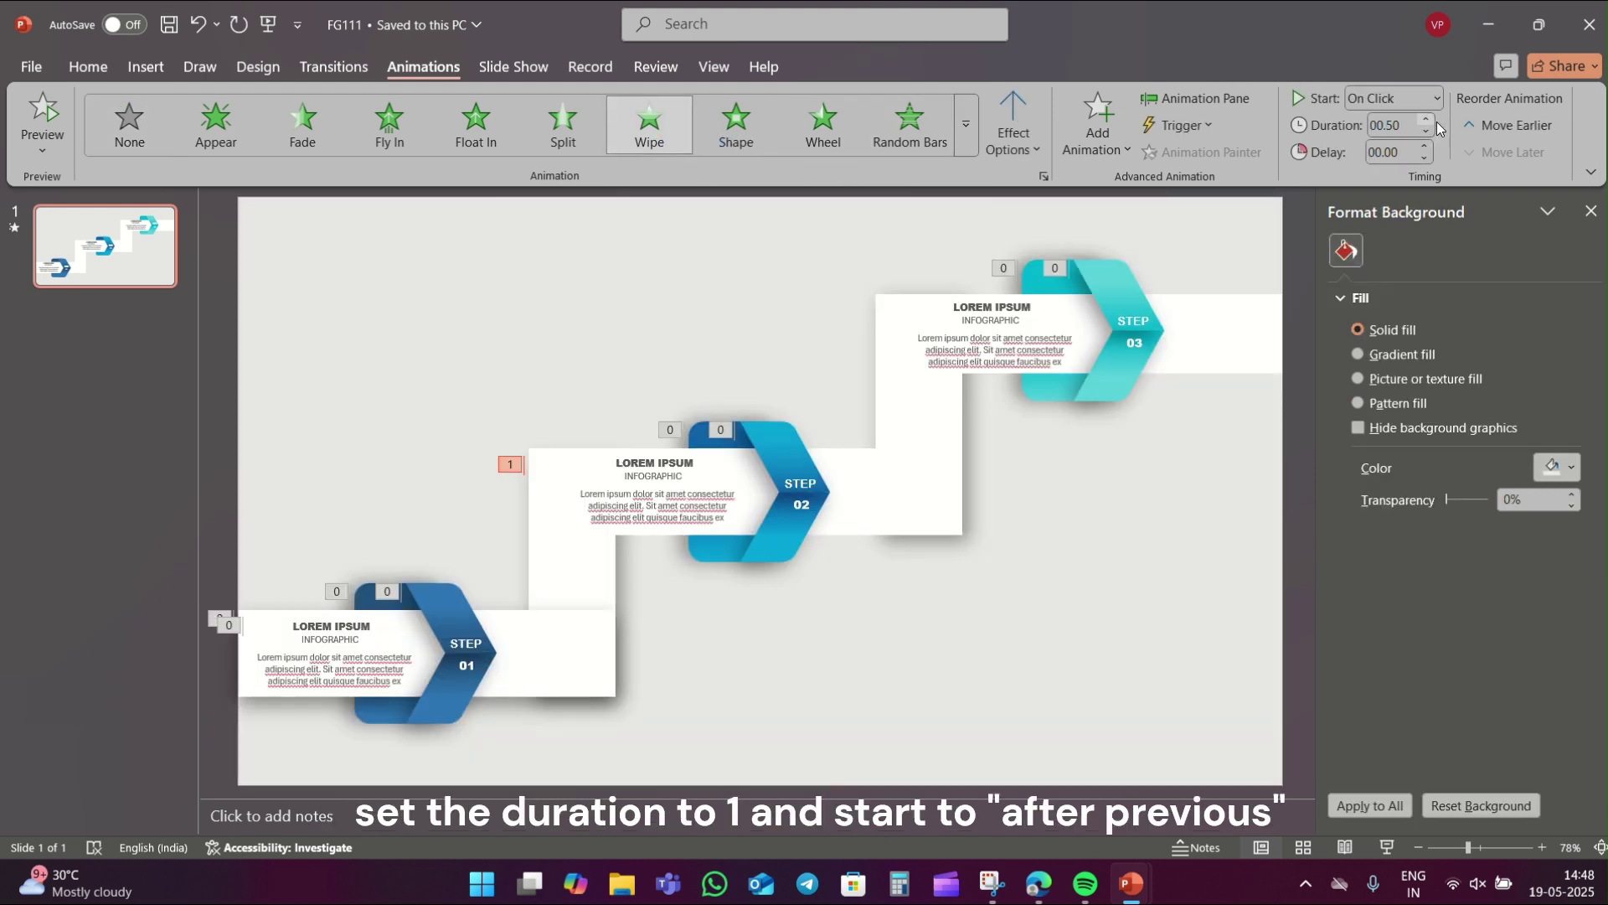
click(1436, 99)
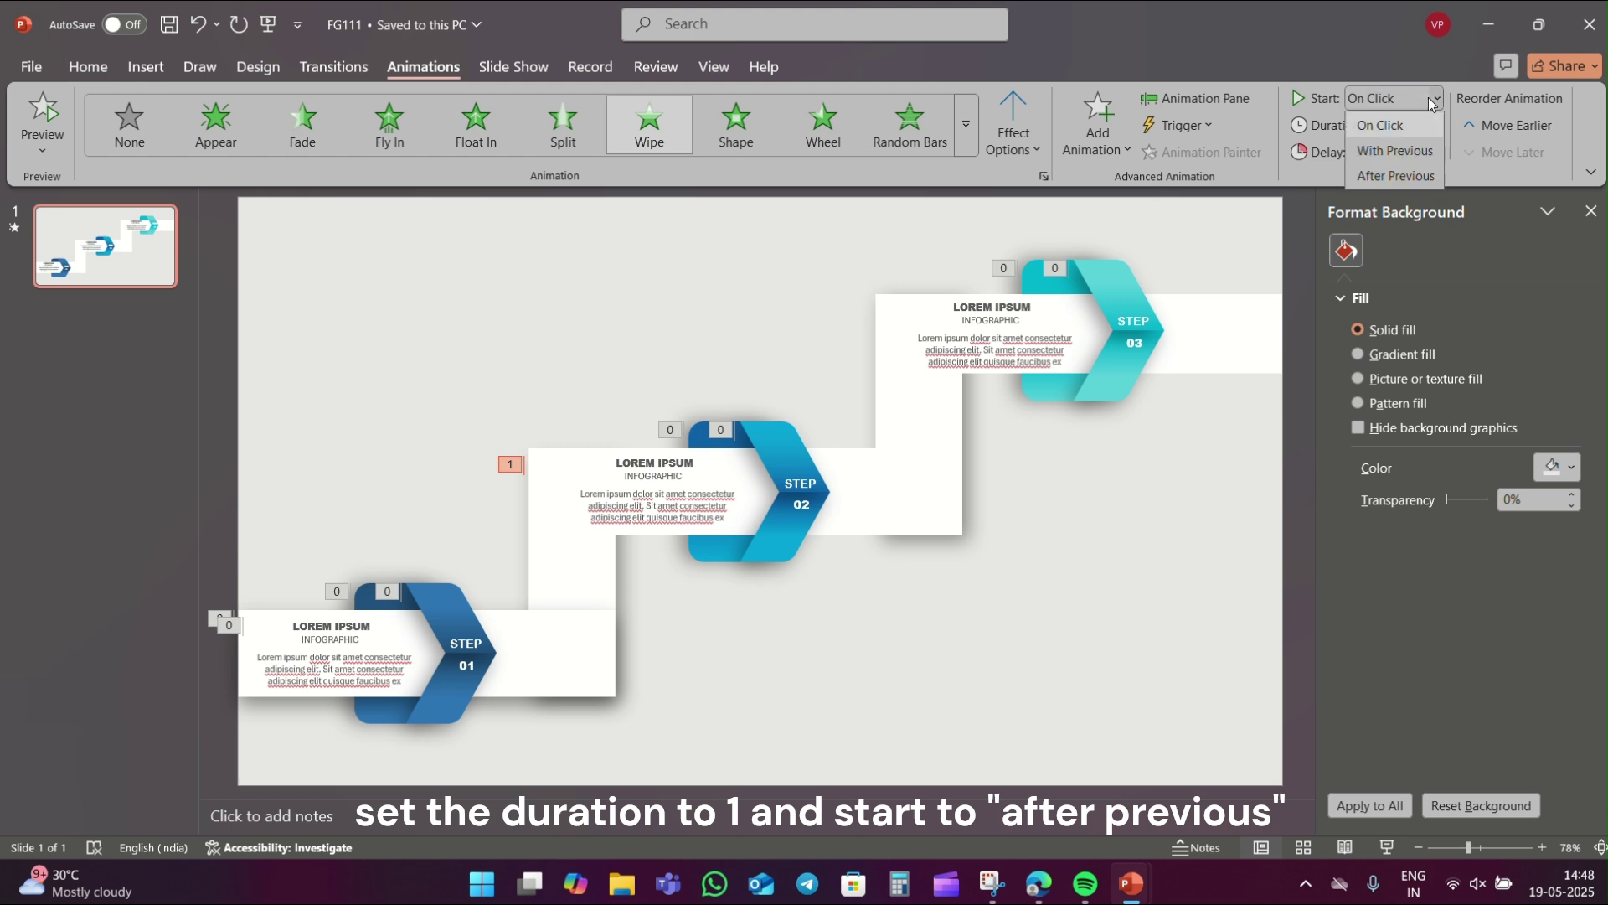
click(1393, 180)
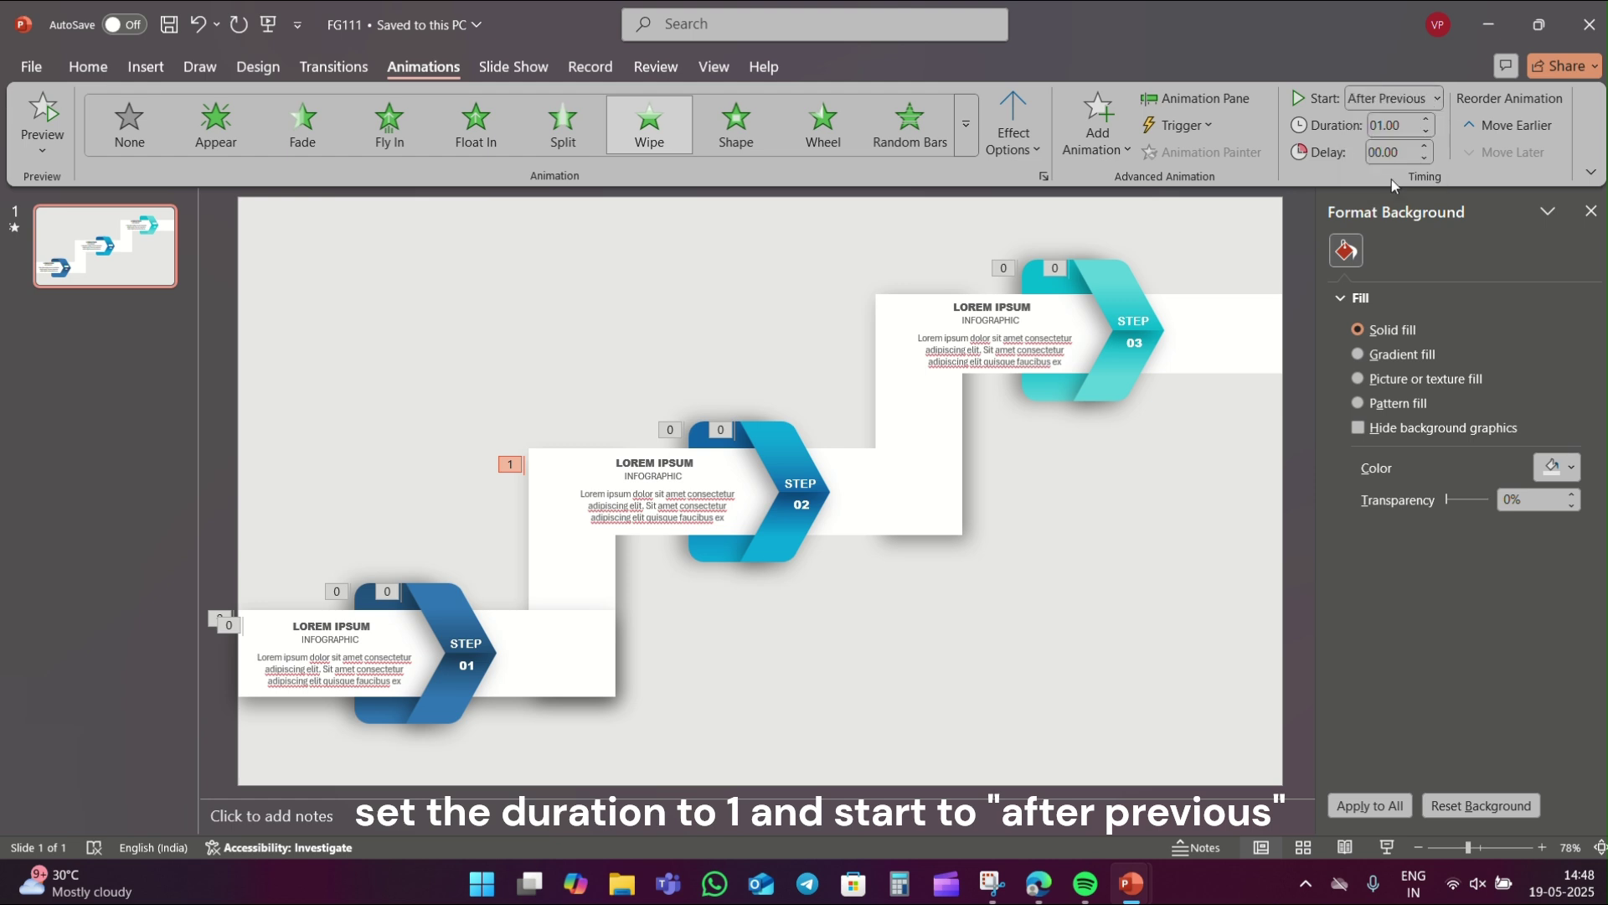
click(580, 475)
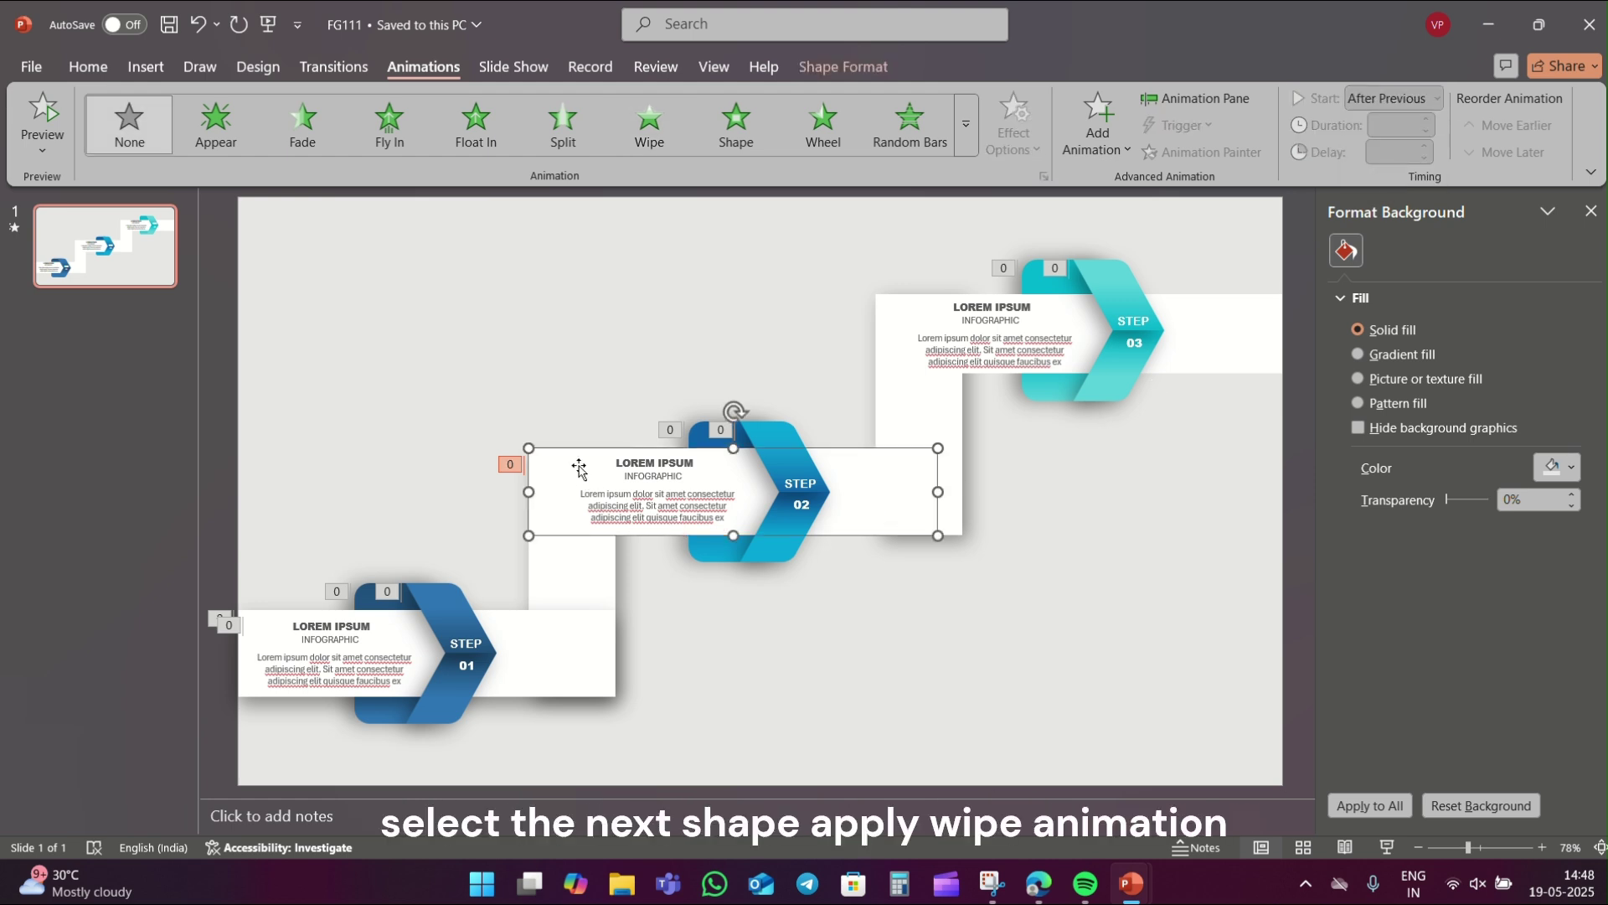
click(661, 144)
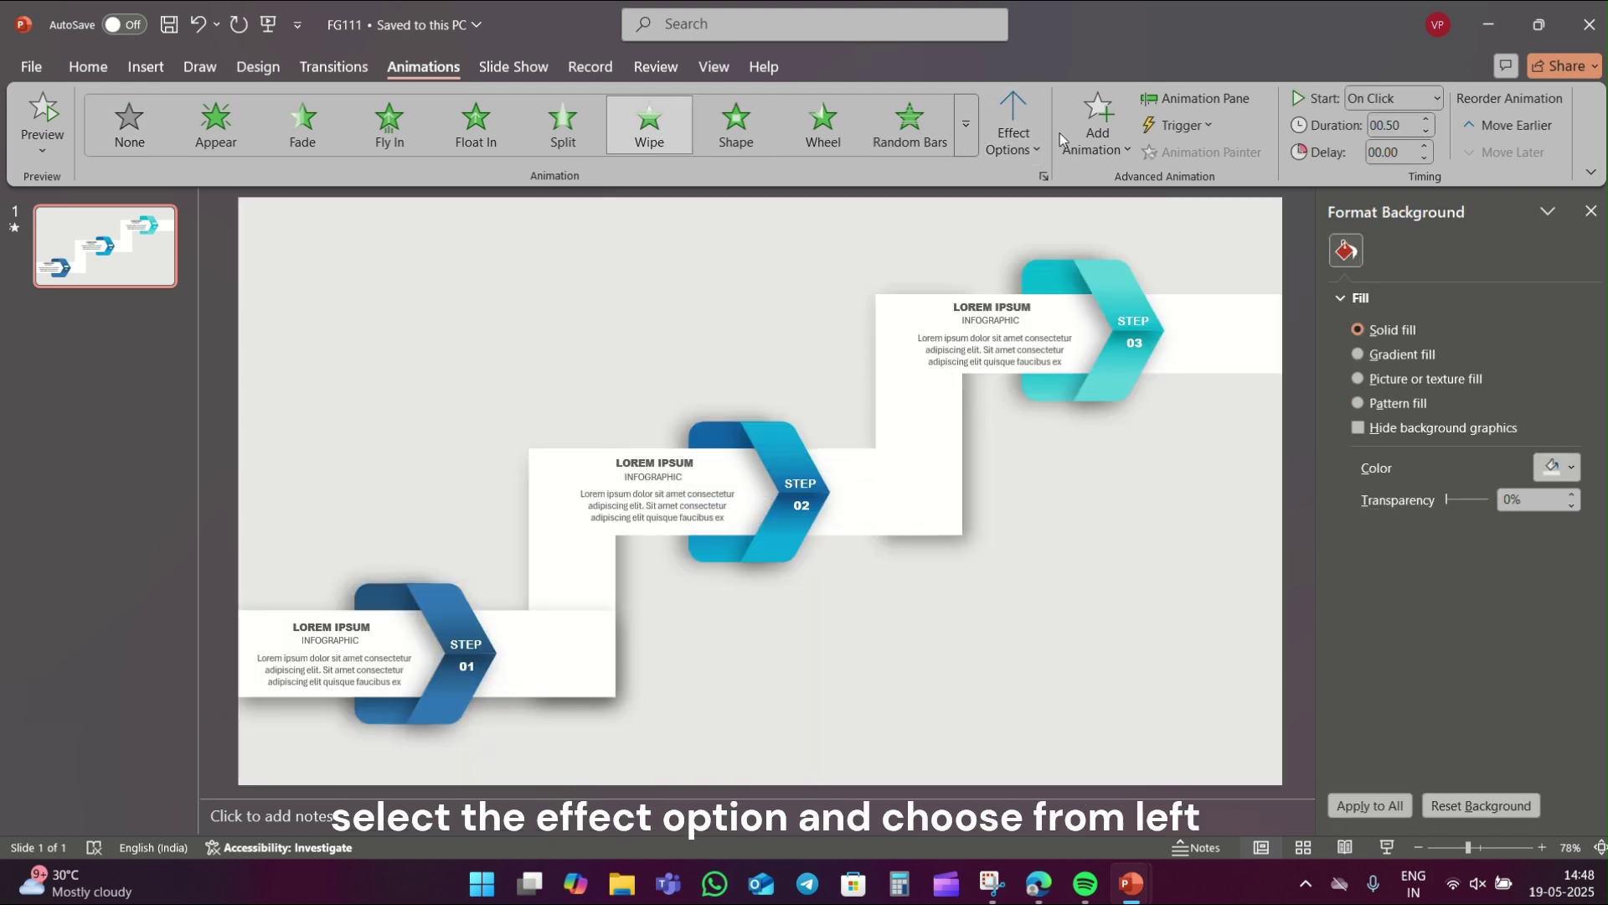
click(1020, 144)
click(1026, 268)
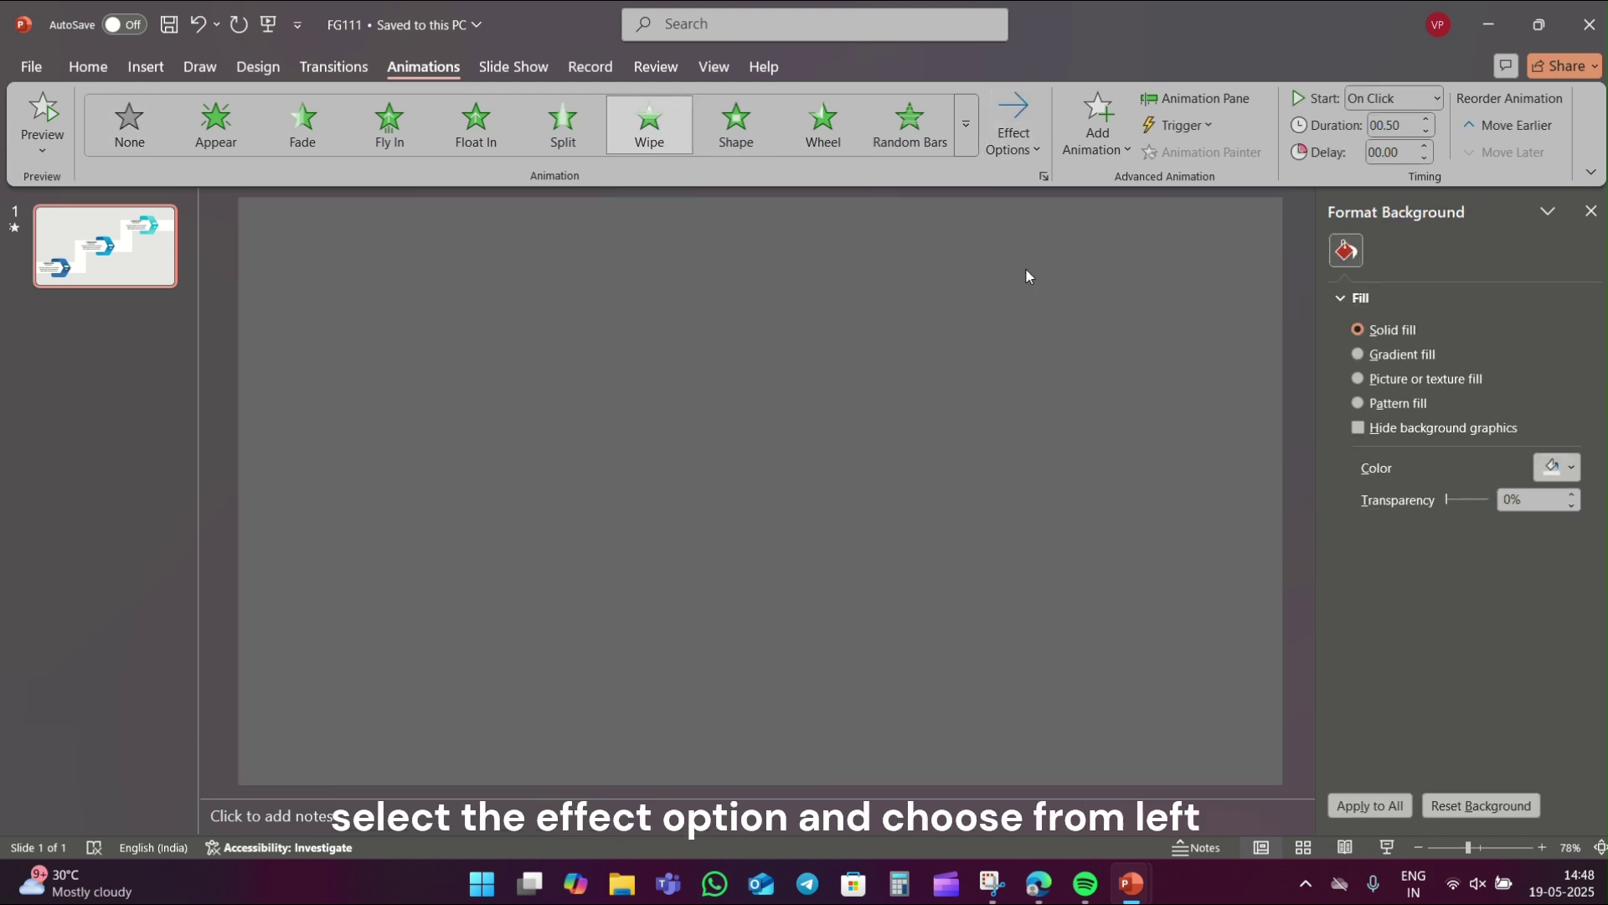
click(1436, 98)
click(1411, 176)
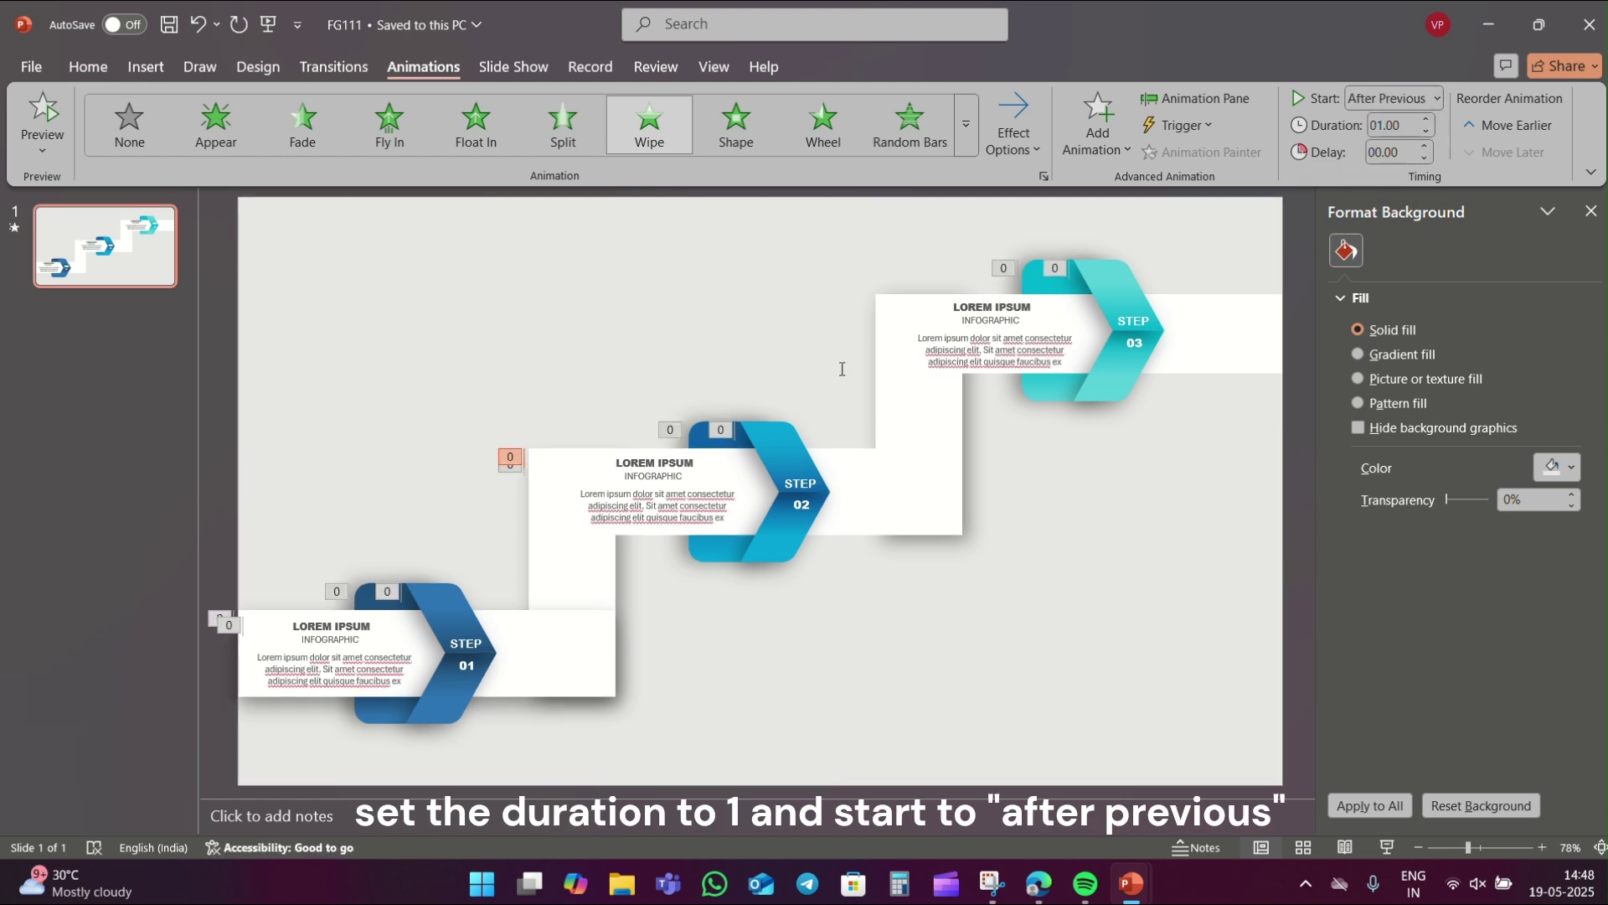
Make the Step 02 text block Fade in, starting After Previous
click(661, 461)
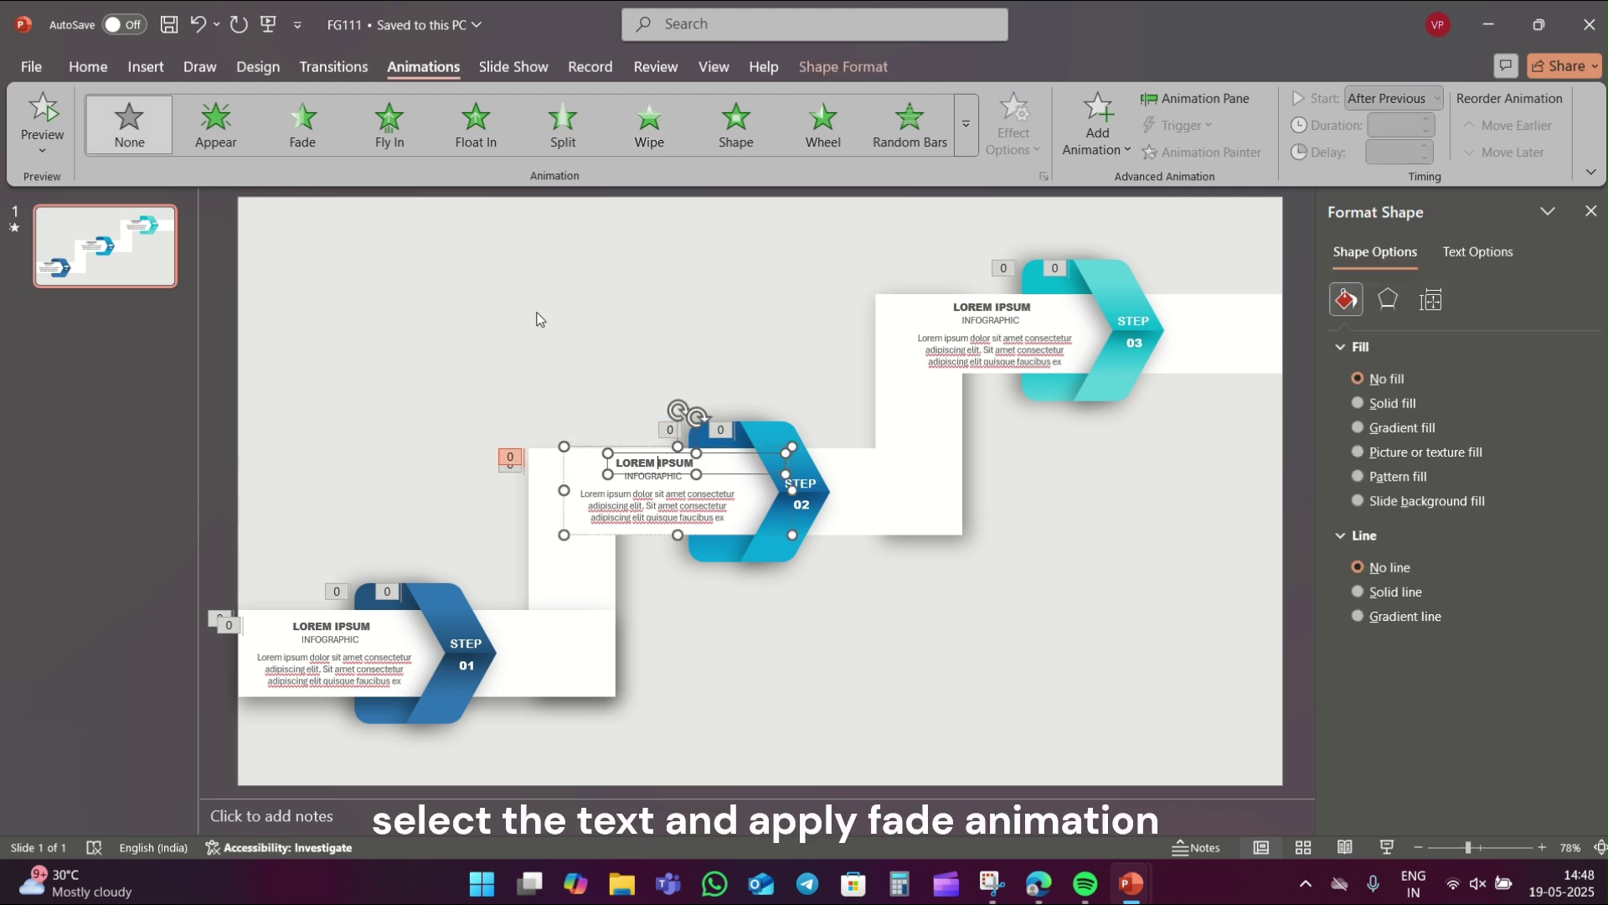
click(322, 139)
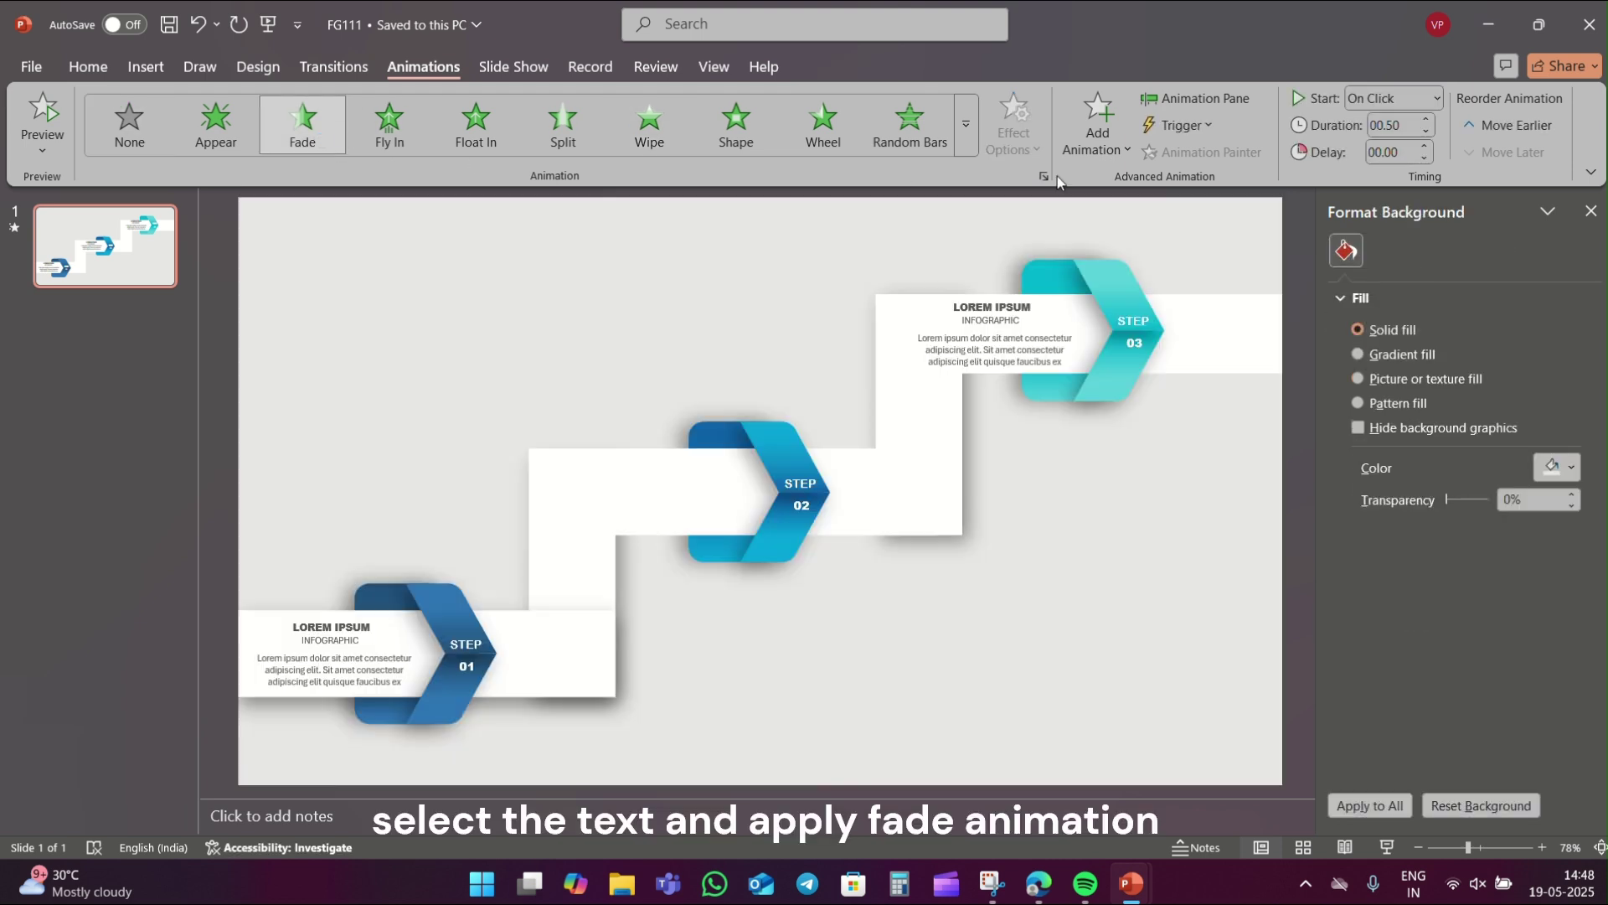
click(1425, 99)
click(1394, 177)
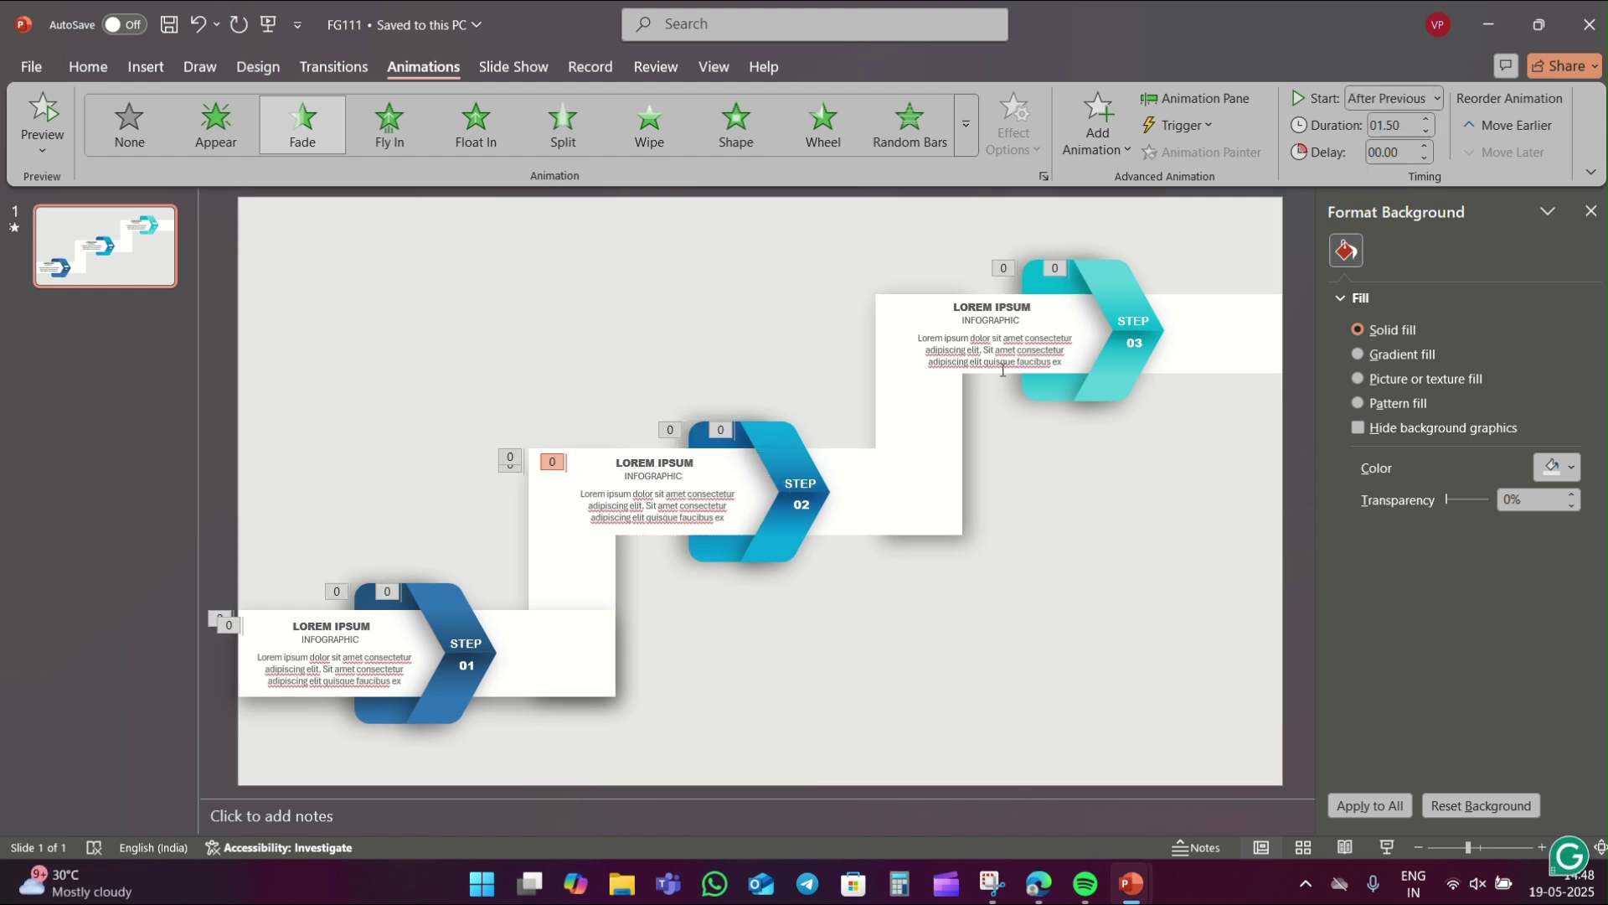
click(930, 425)
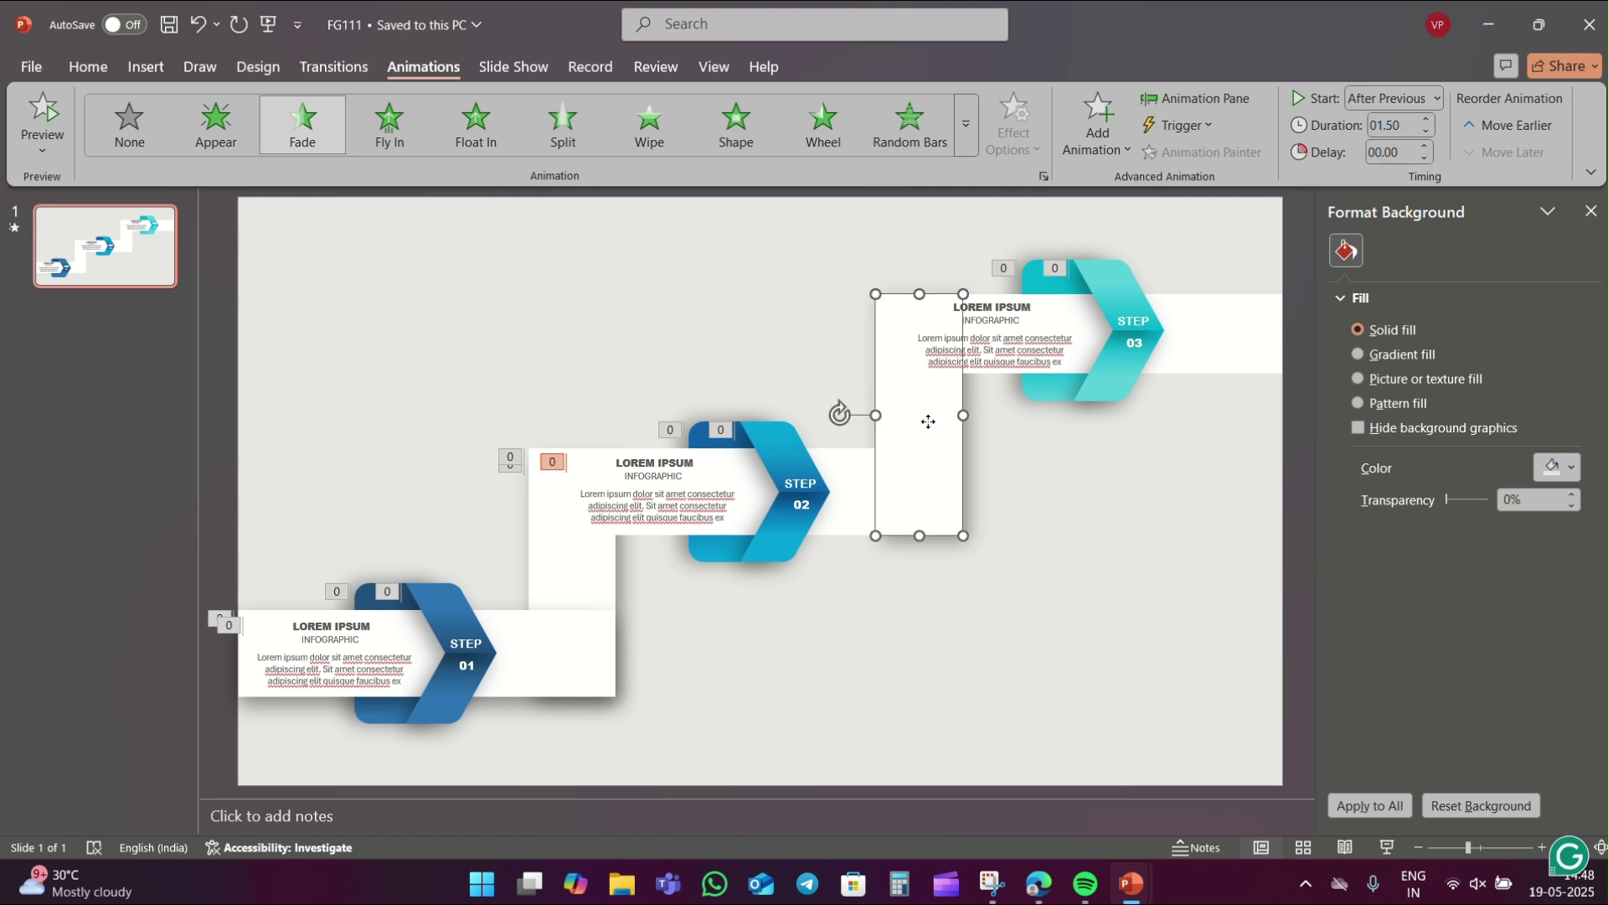
Give the connector up to Step 03 a 1-second Wipe starting After Previous
click(642, 136)
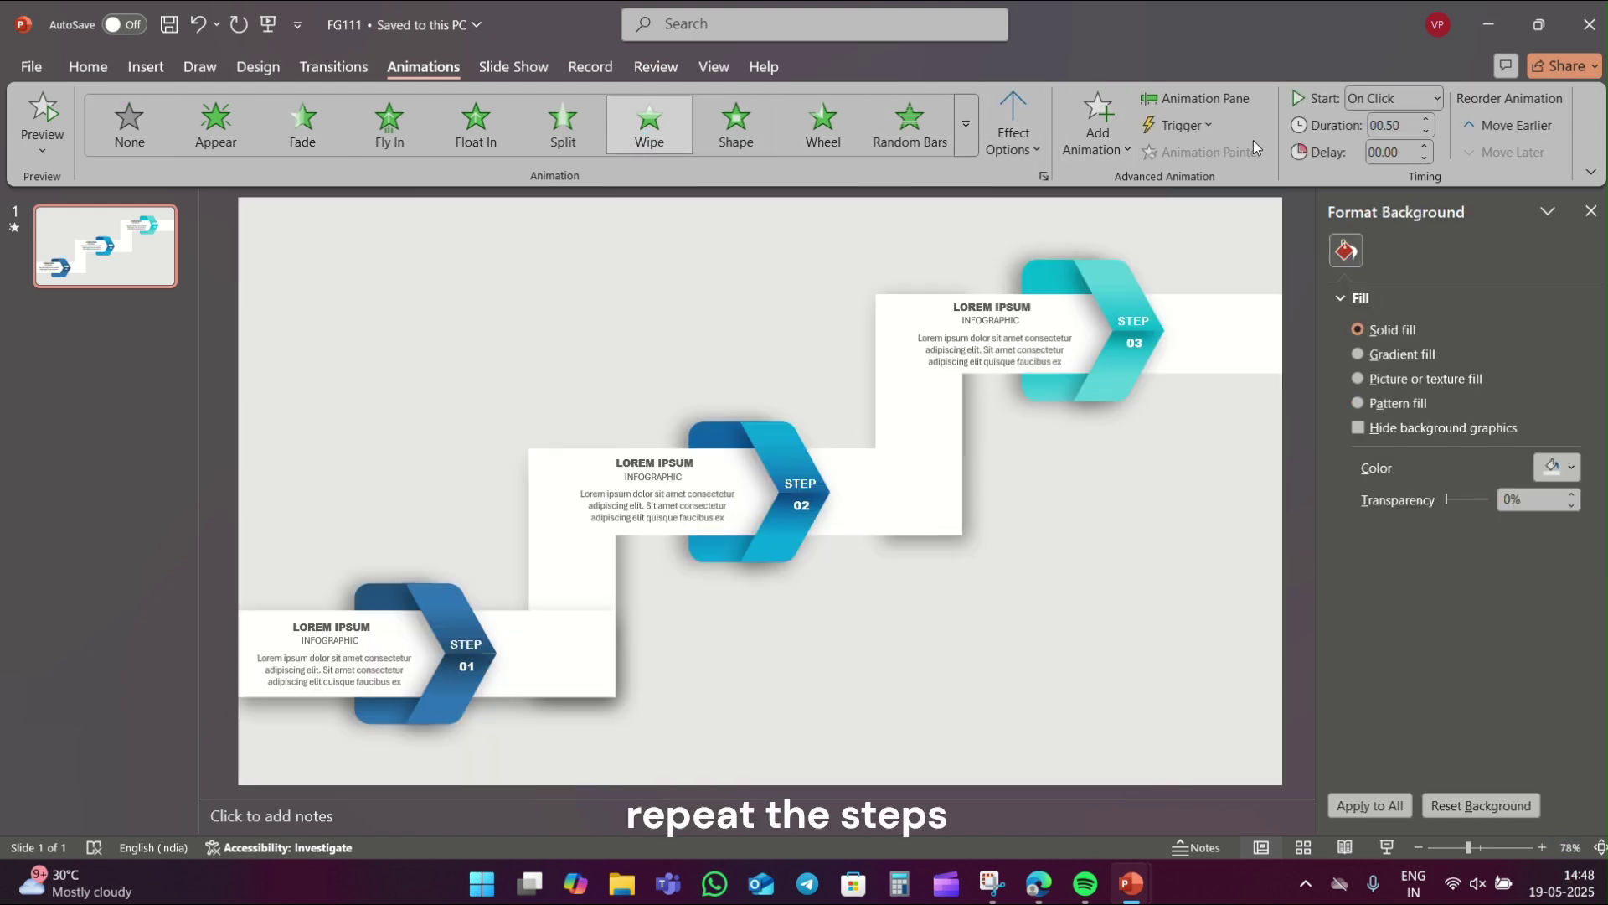
click(1425, 120)
click(1426, 120)
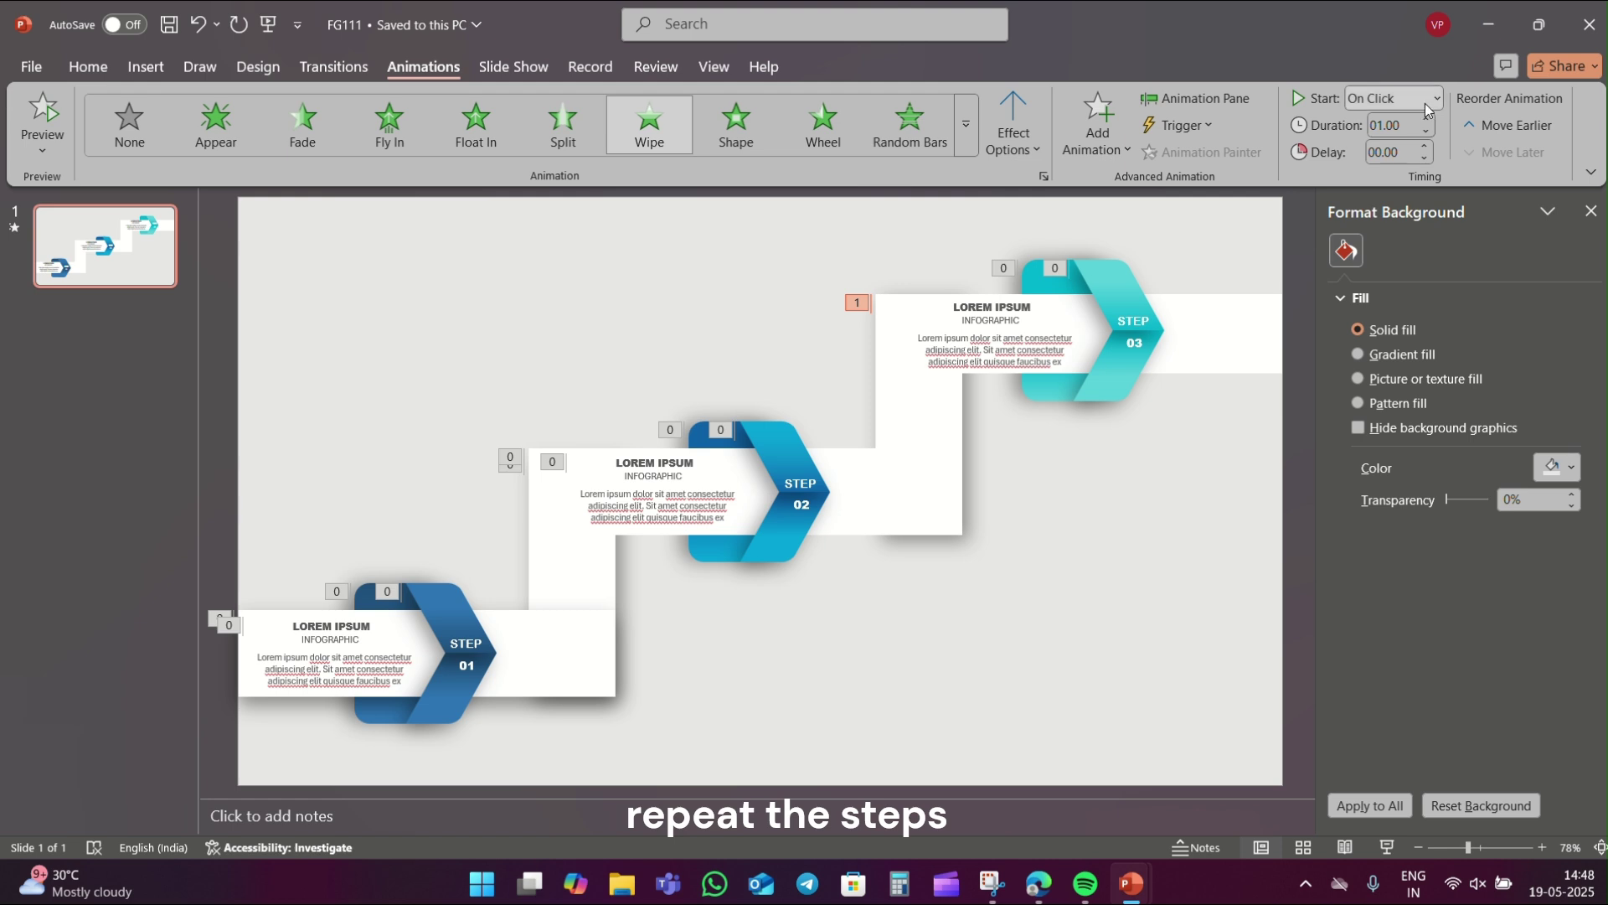
click(1427, 110)
click(1398, 174)
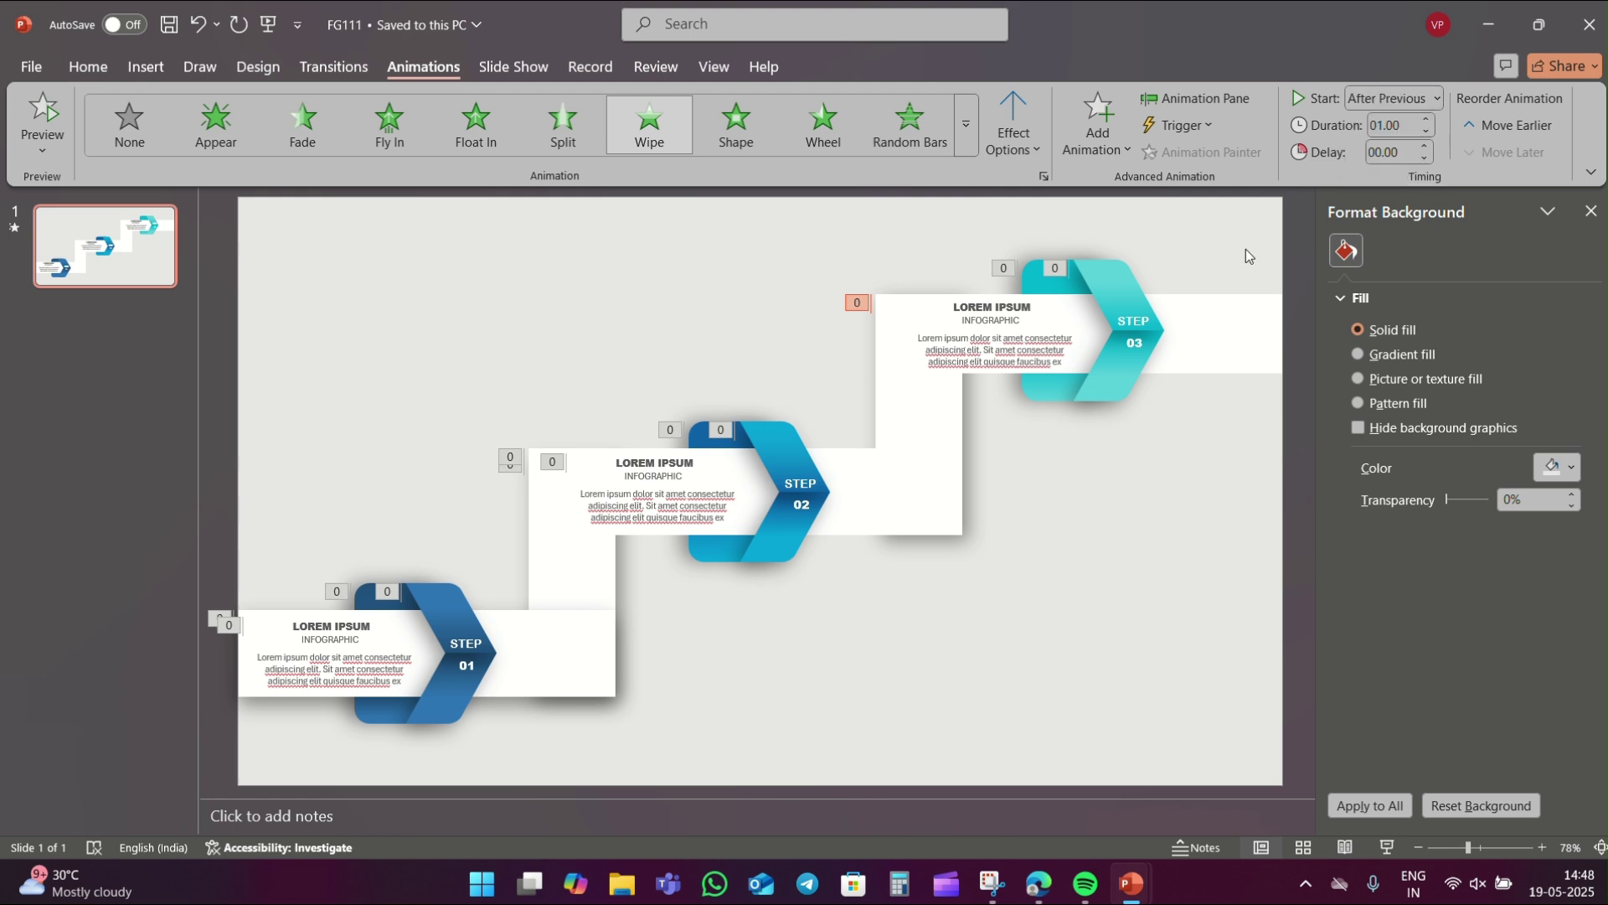
Make the top white band Wipe from Left over 1 second, After Previous
click(1189, 312)
click(660, 149)
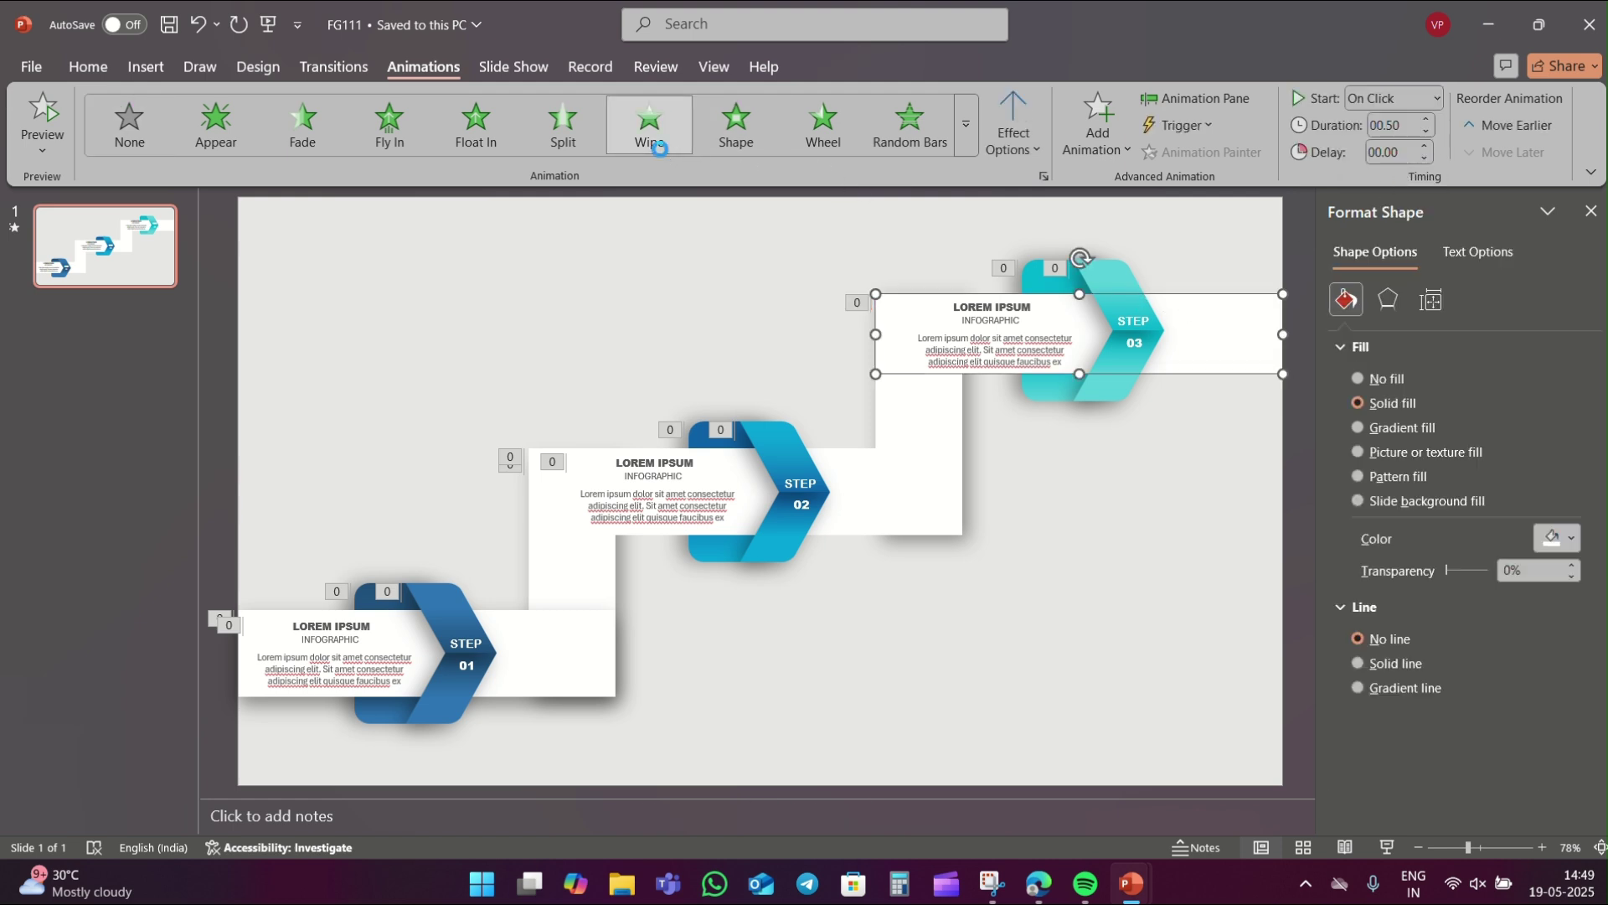
click(1015, 155)
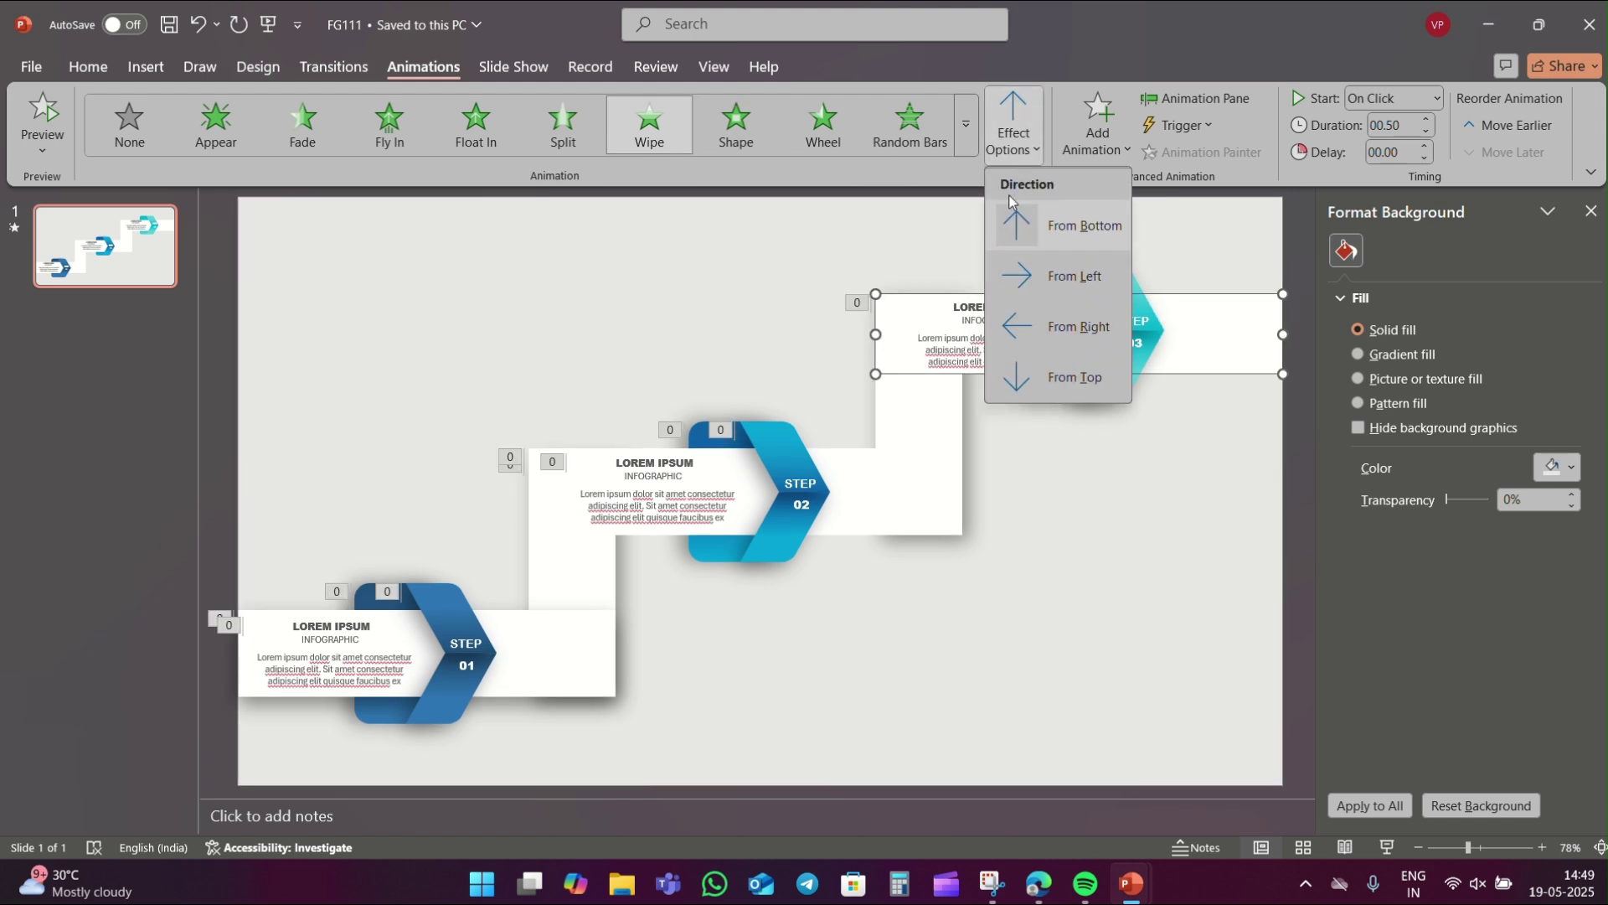
click(1058, 269)
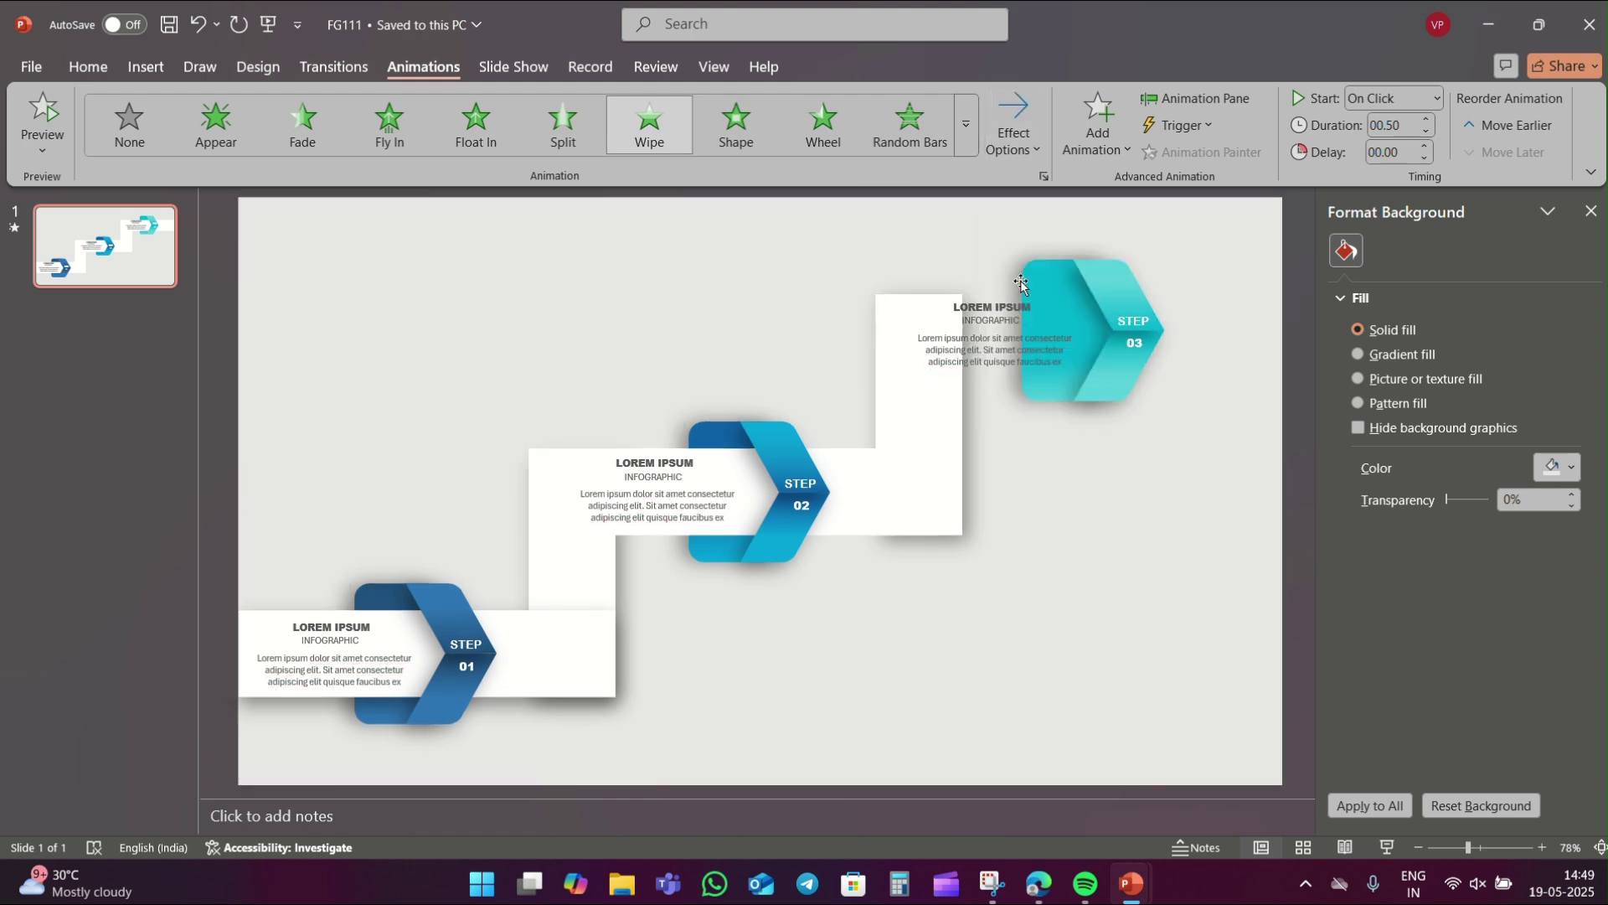
click(1426, 119)
click(1425, 119)
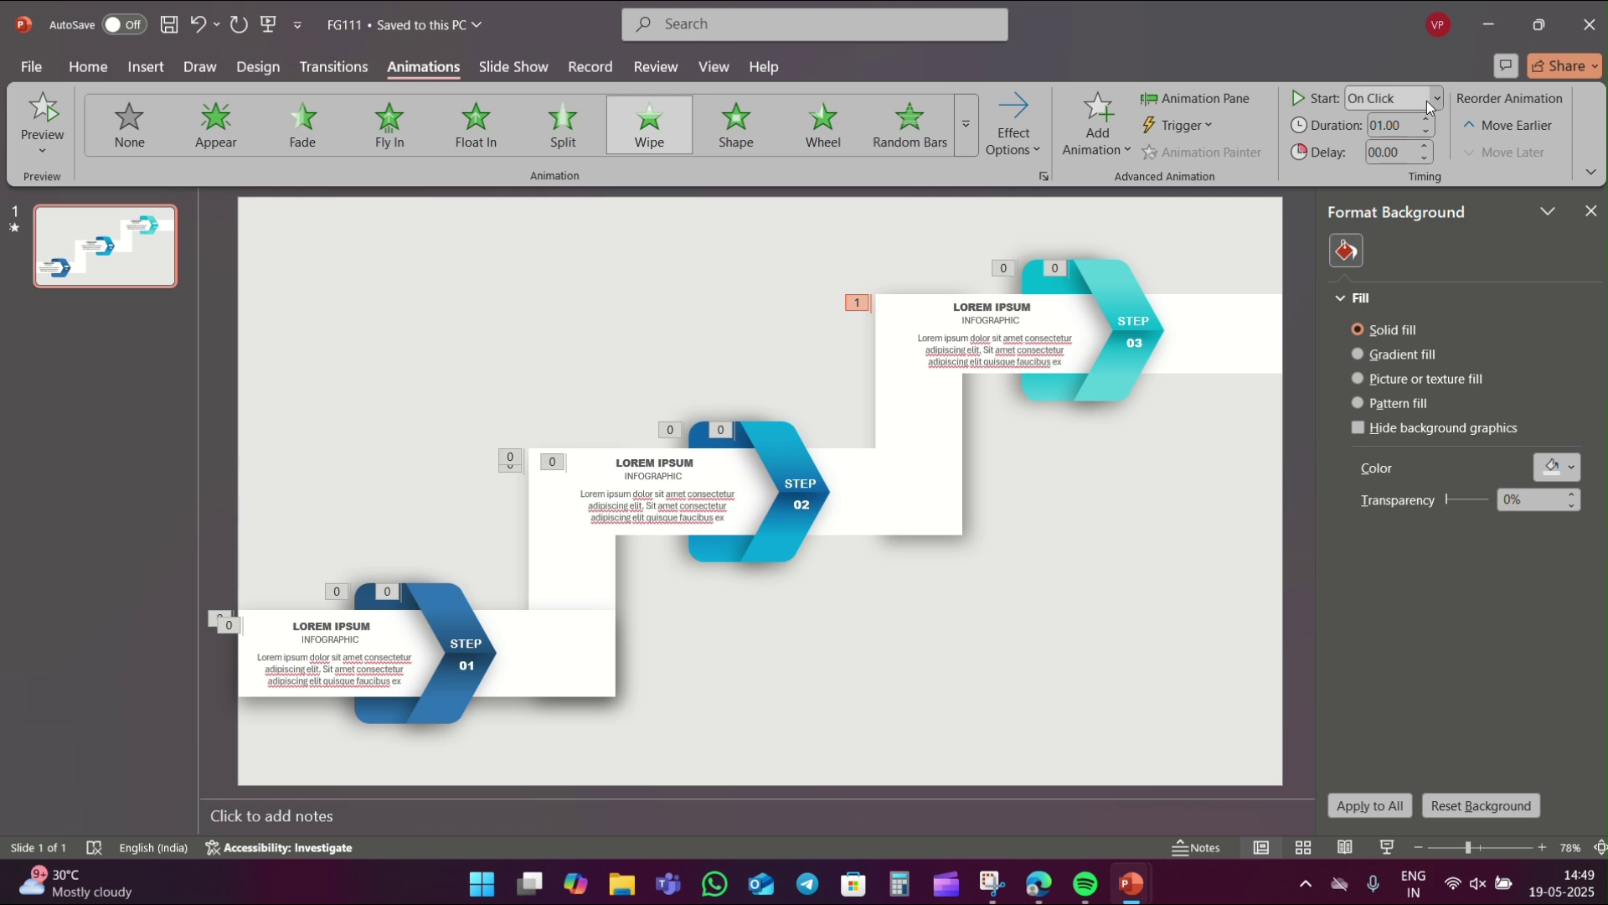
click(1429, 99)
click(1380, 177)
Make the STEP 03 text block Fade in over 1.5 seconds, After Previous
click(987, 308)
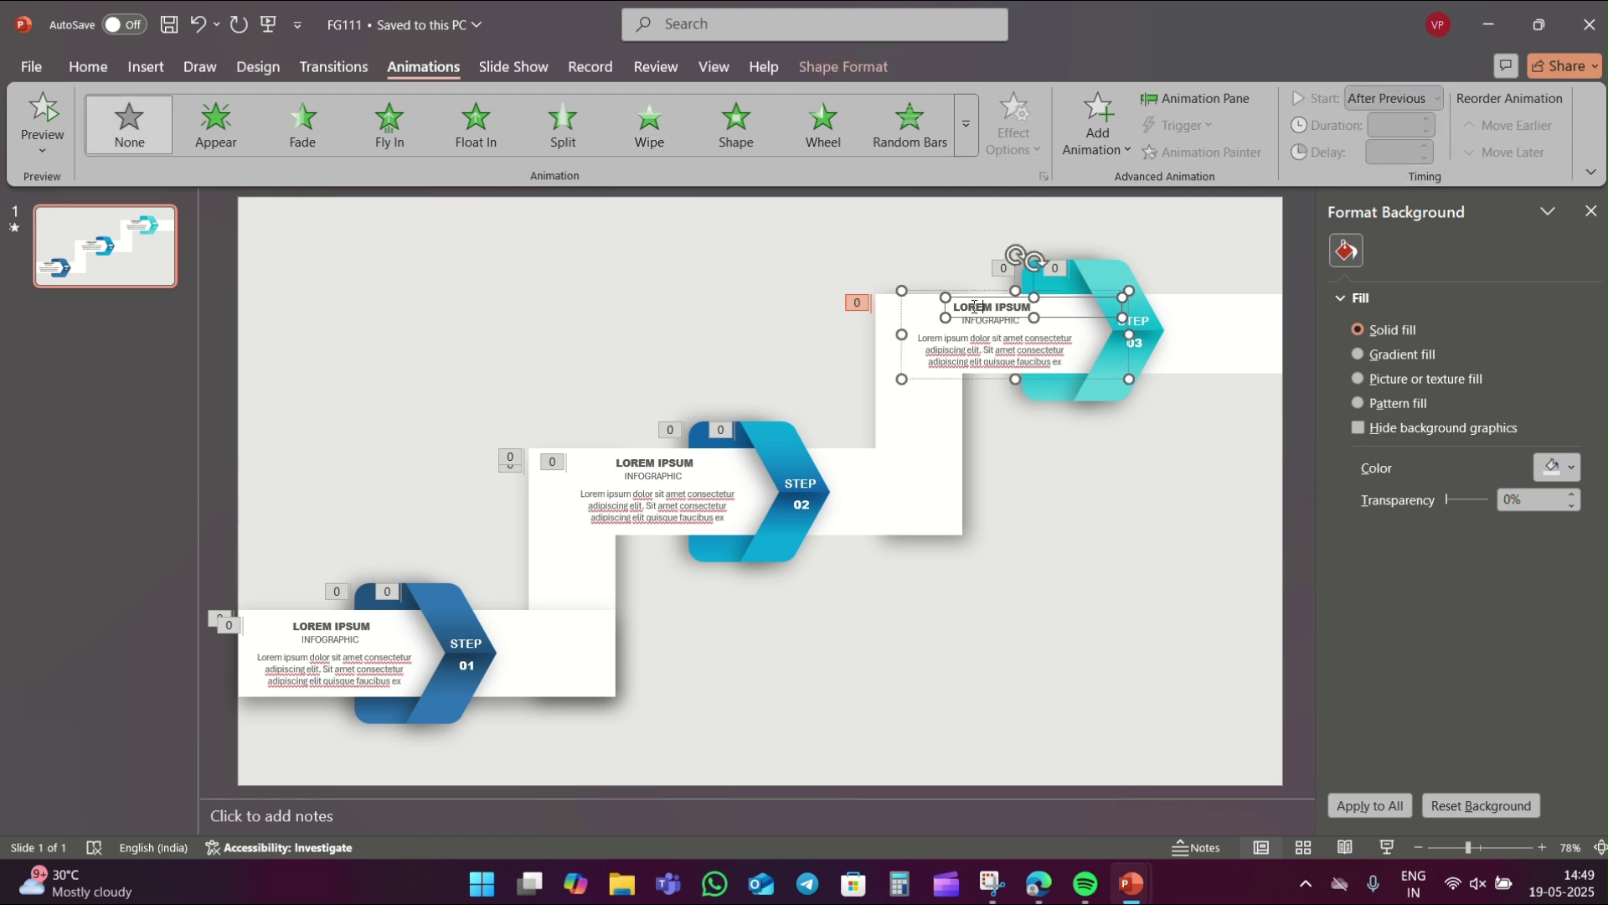
click(315, 139)
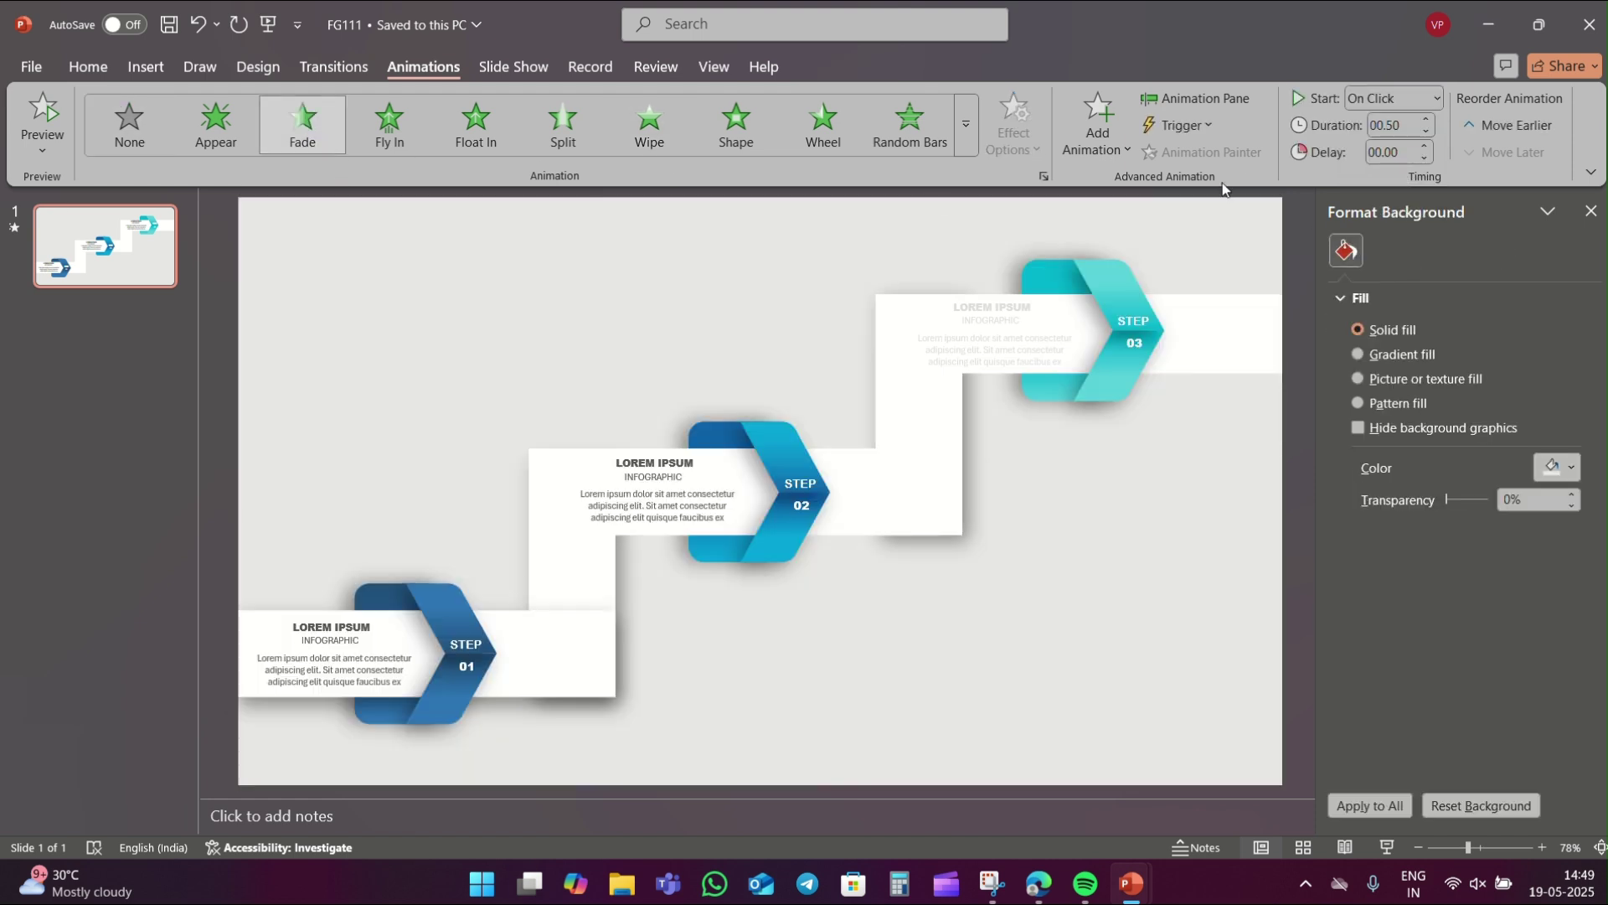
click(1426, 120)
click(1427, 120)
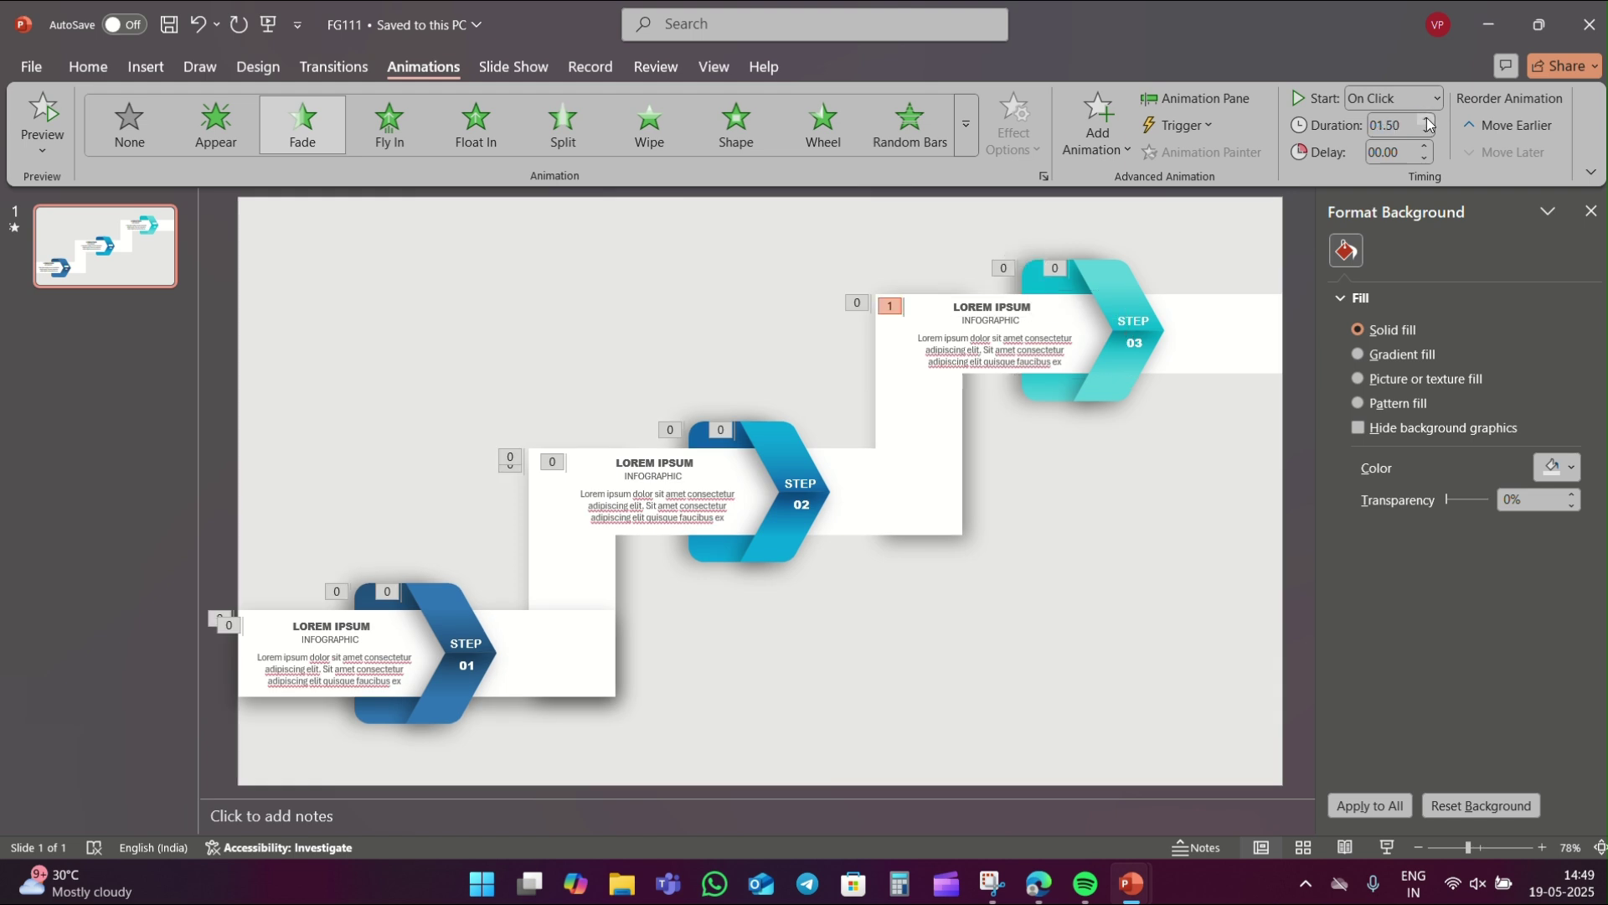
click(1426, 100)
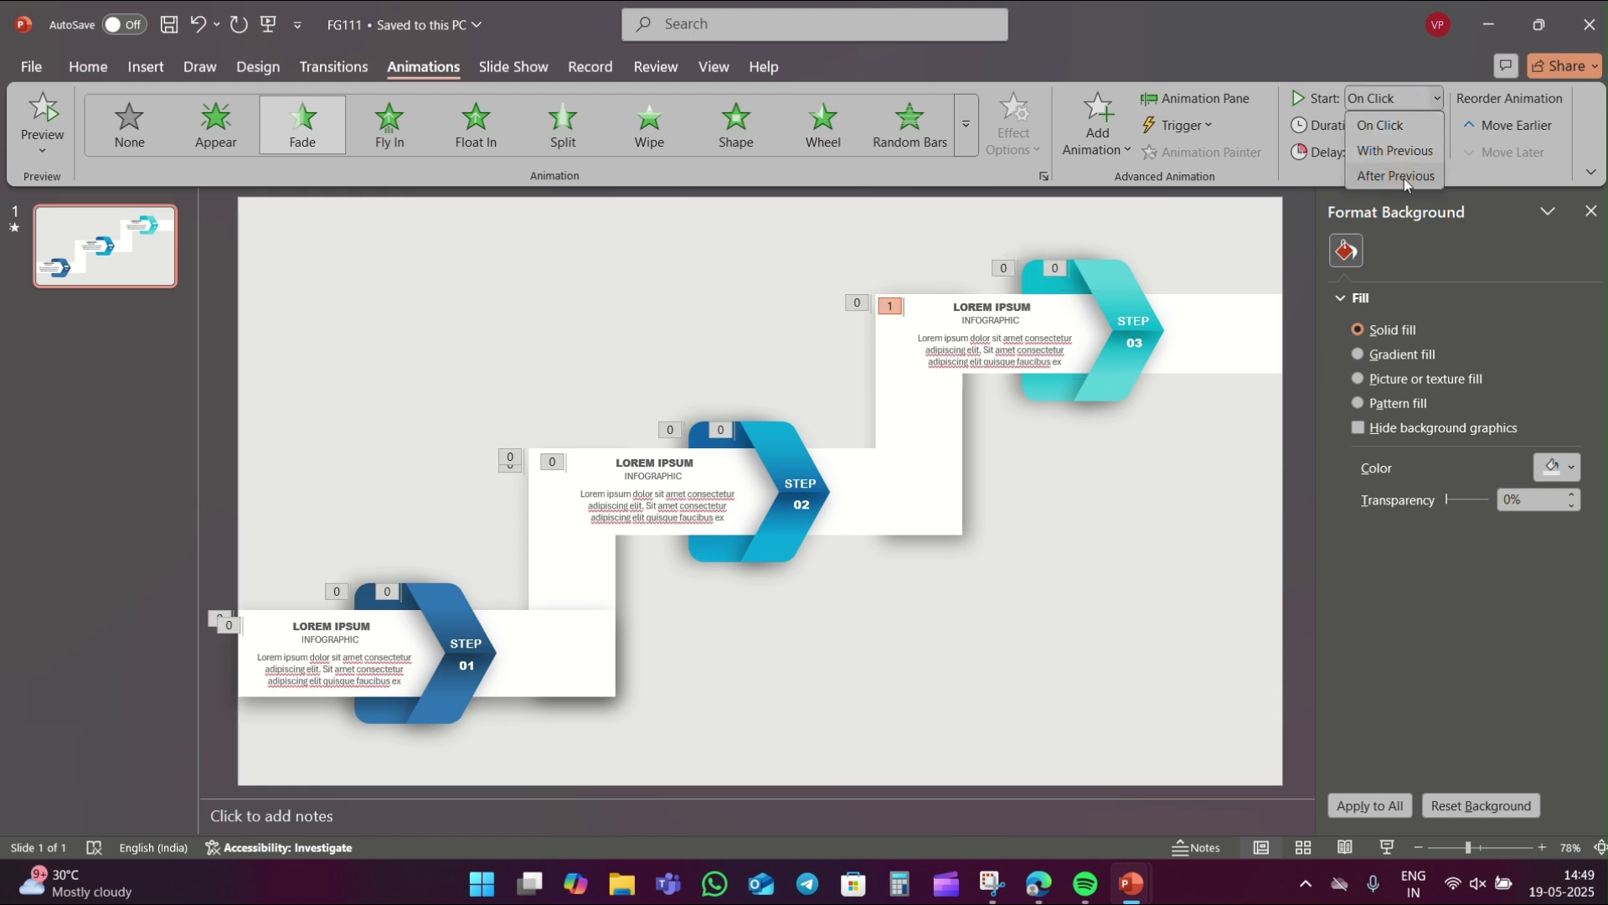
click(1396, 176)
click(1108, 582)
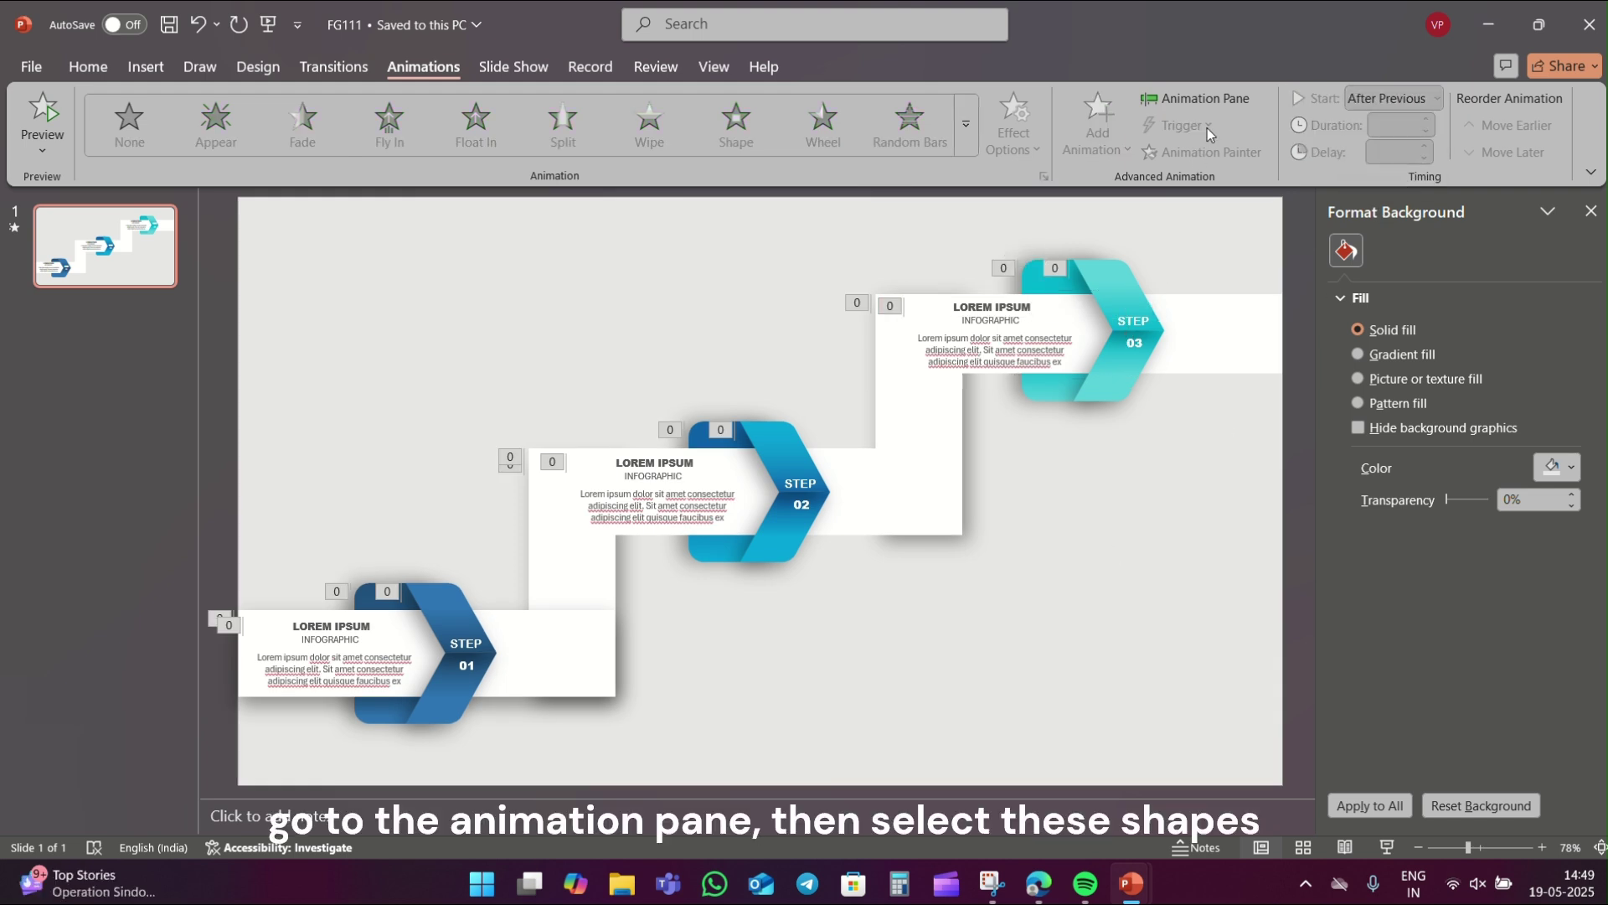
Open the Animation Pane and select both parts of all three step arrows
click(1207, 98)
click(1107, 341)
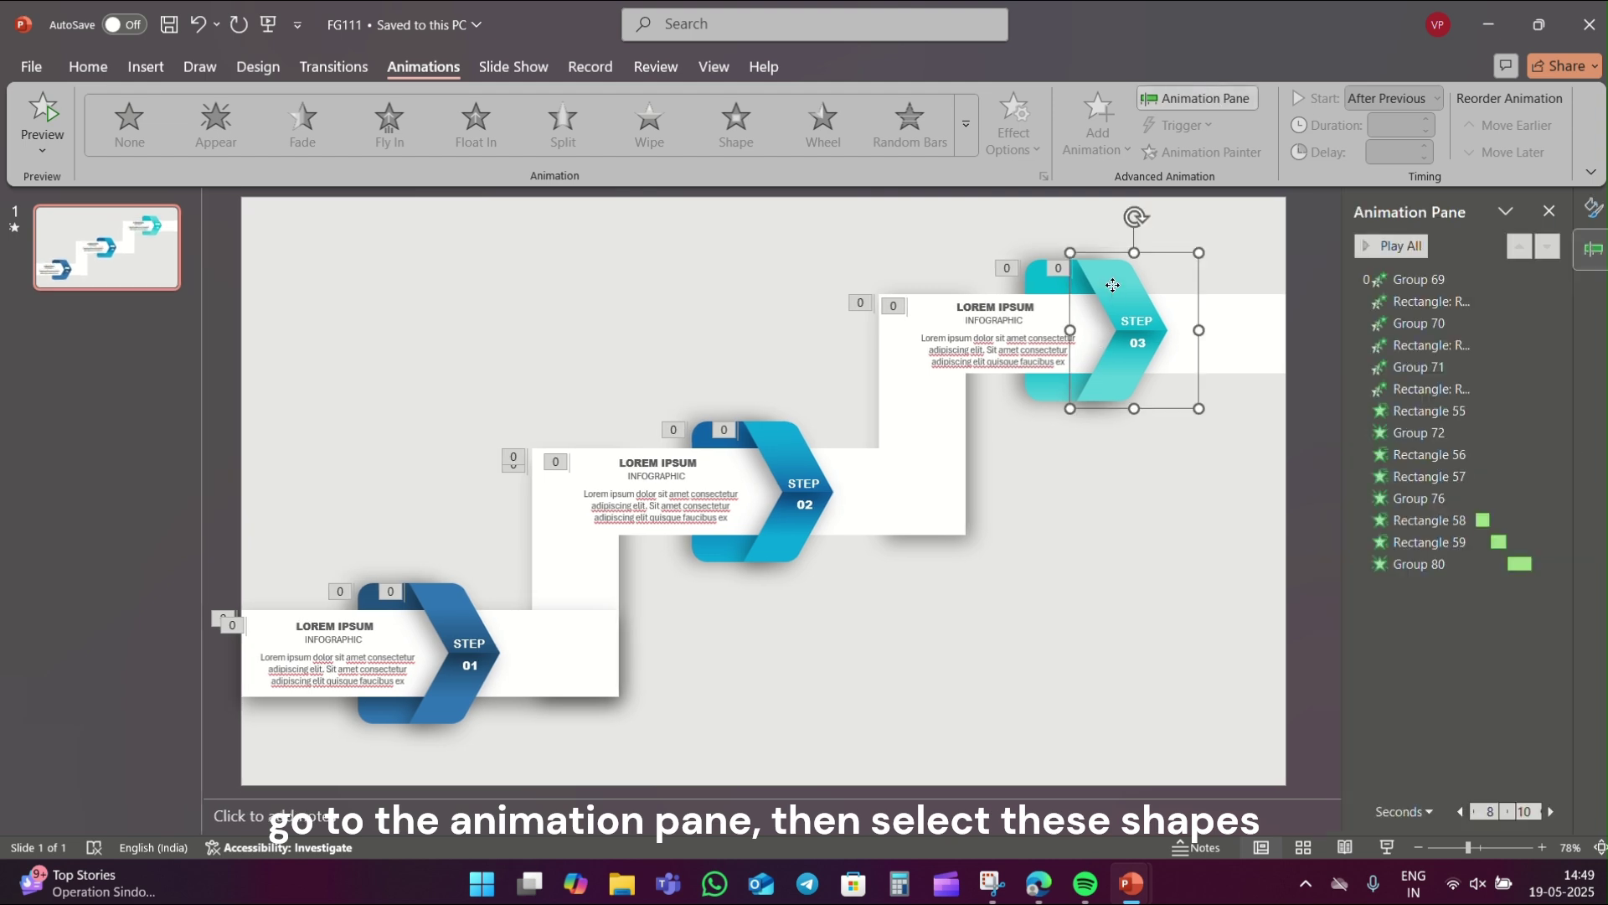
shift+click(1041, 283)
shift+click(773, 442)
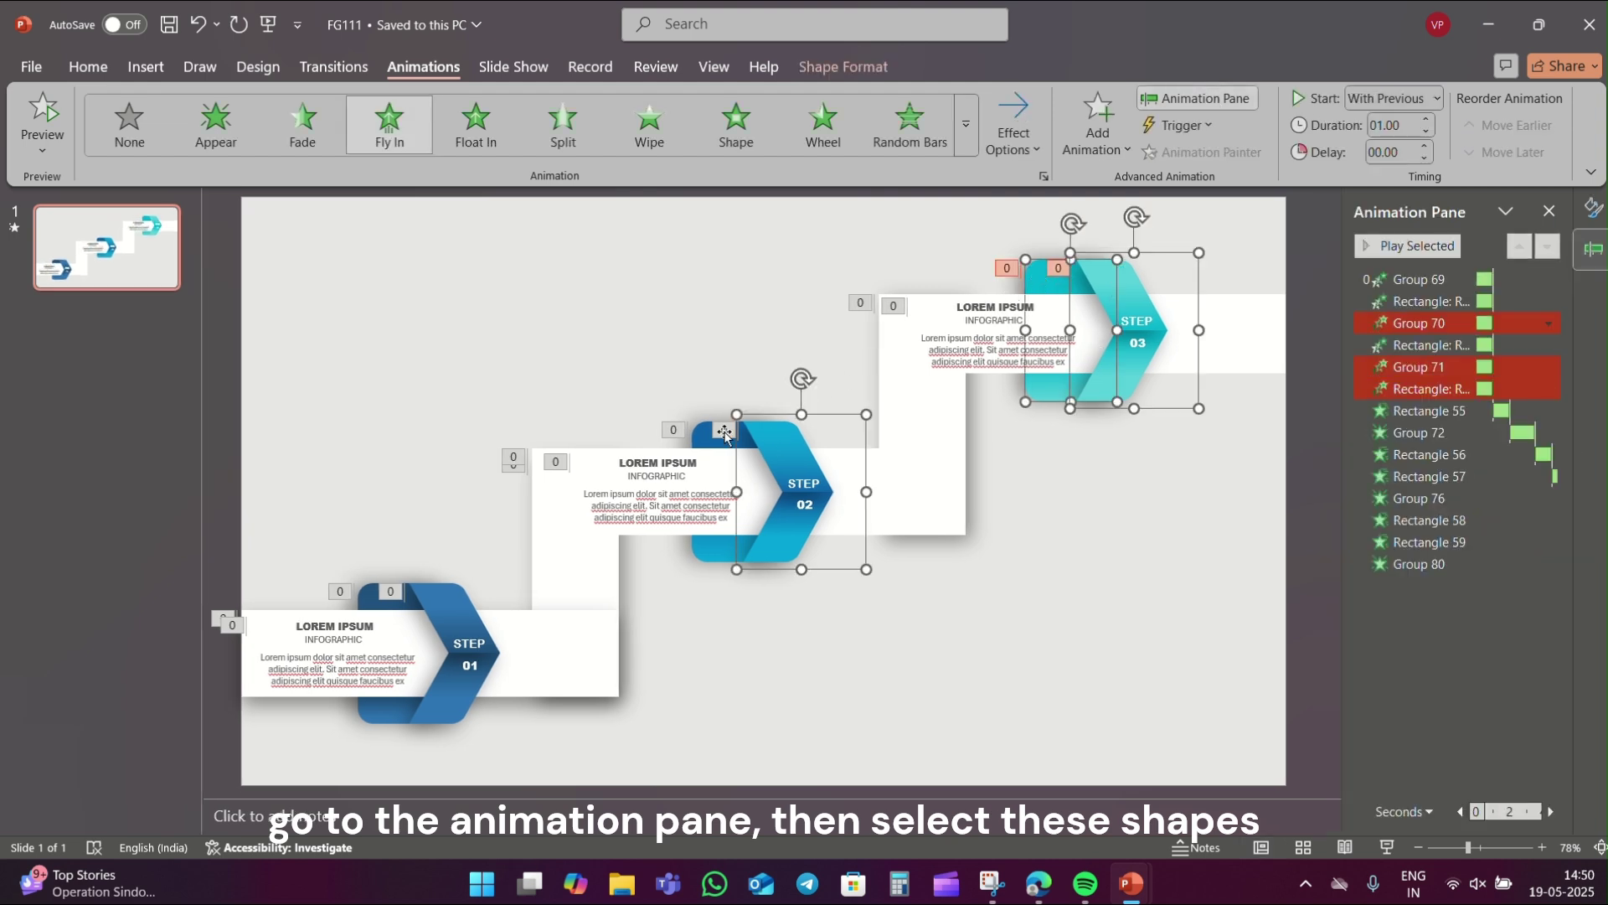
shift+click(712, 435)
shift+click(440, 611)
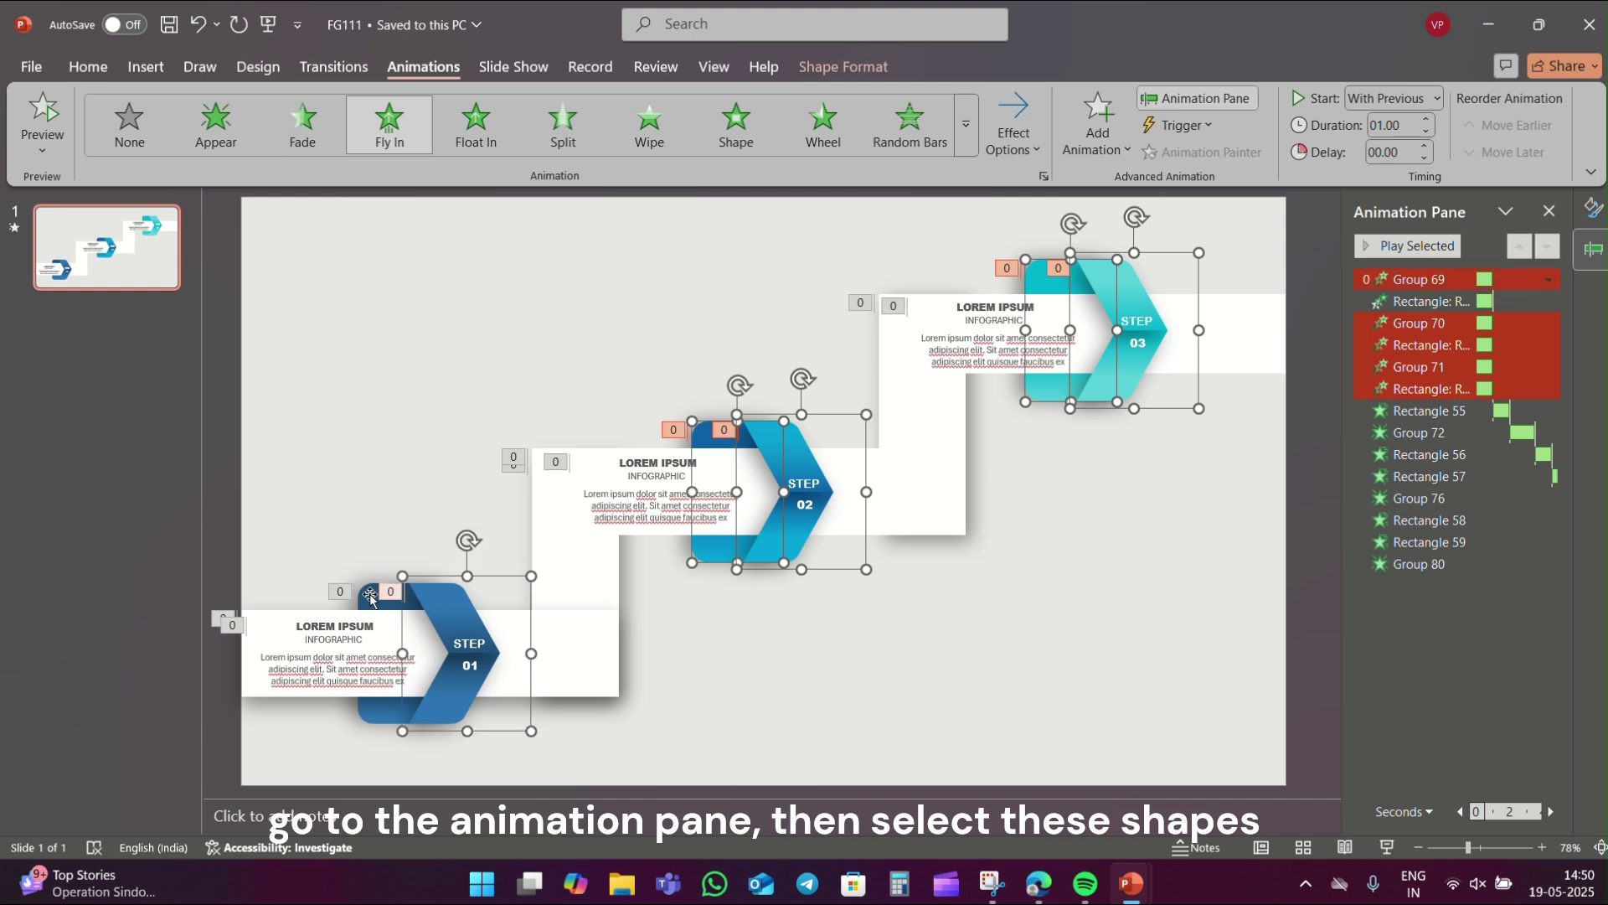
shift+click(371, 599)
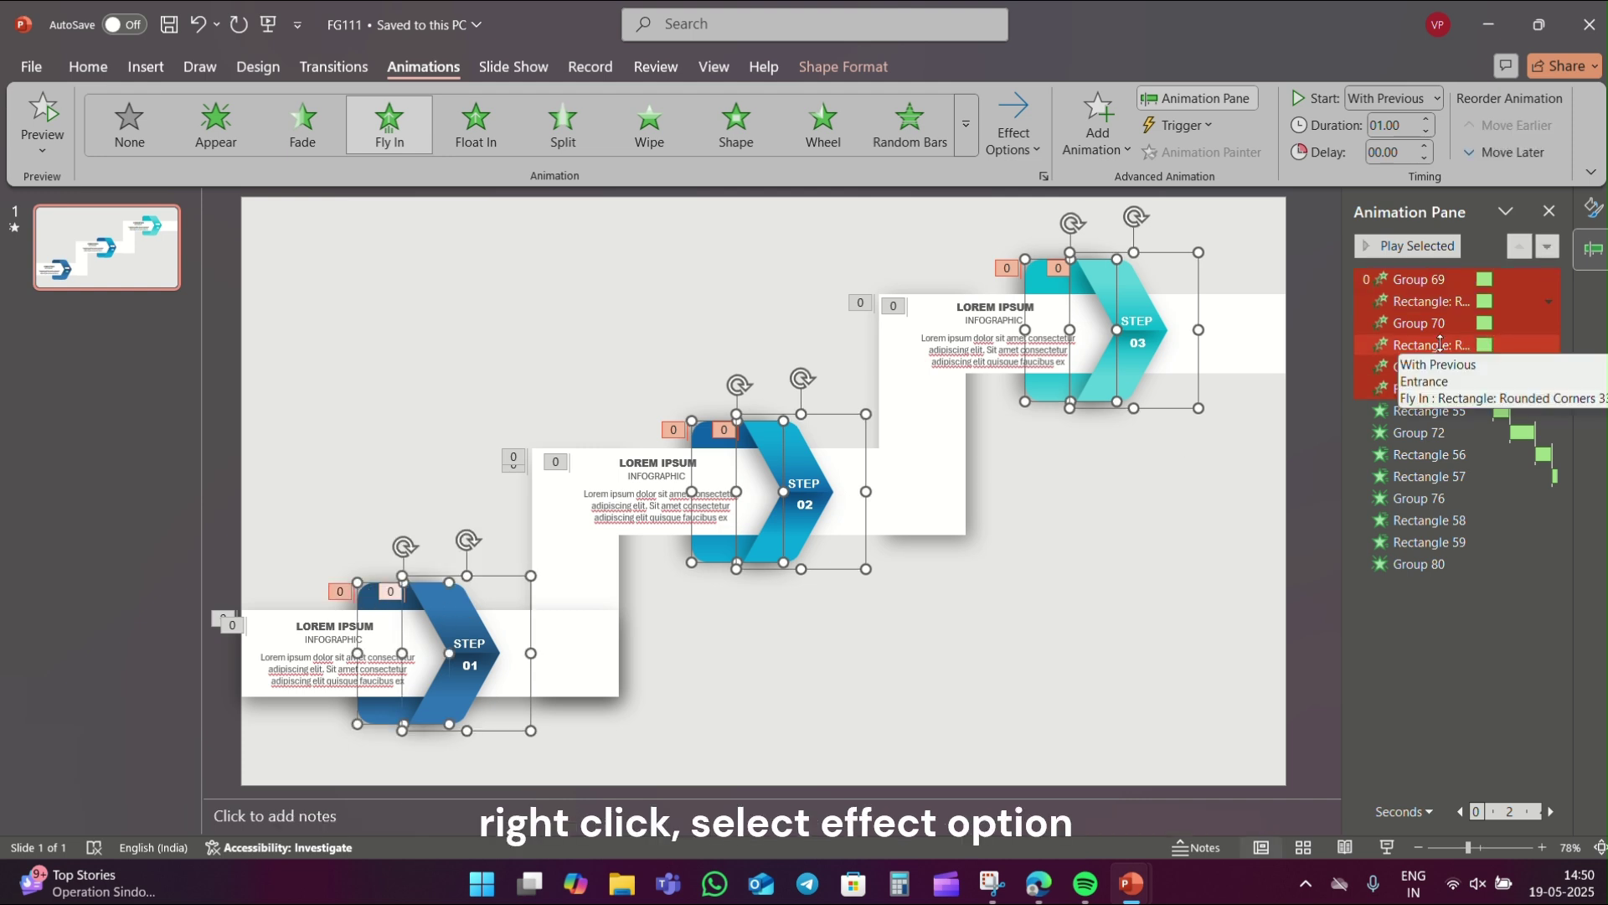
Set the arrows' fly-in duration to 2 seconds with a 0.7-second bounce end
right_click(1441, 343)
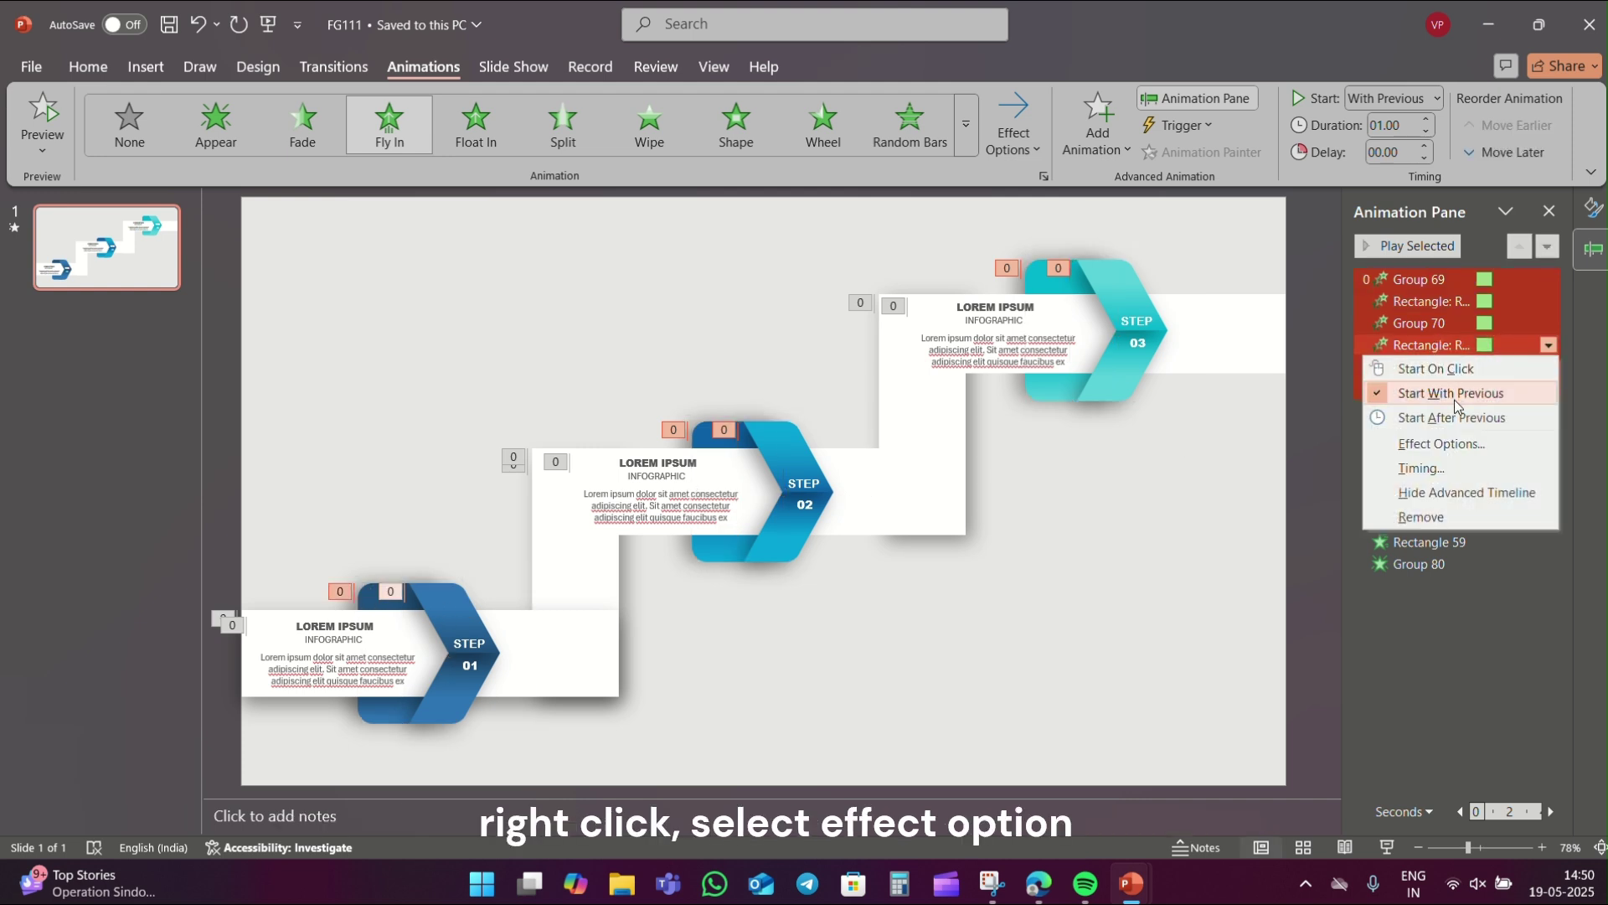
click(1439, 442)
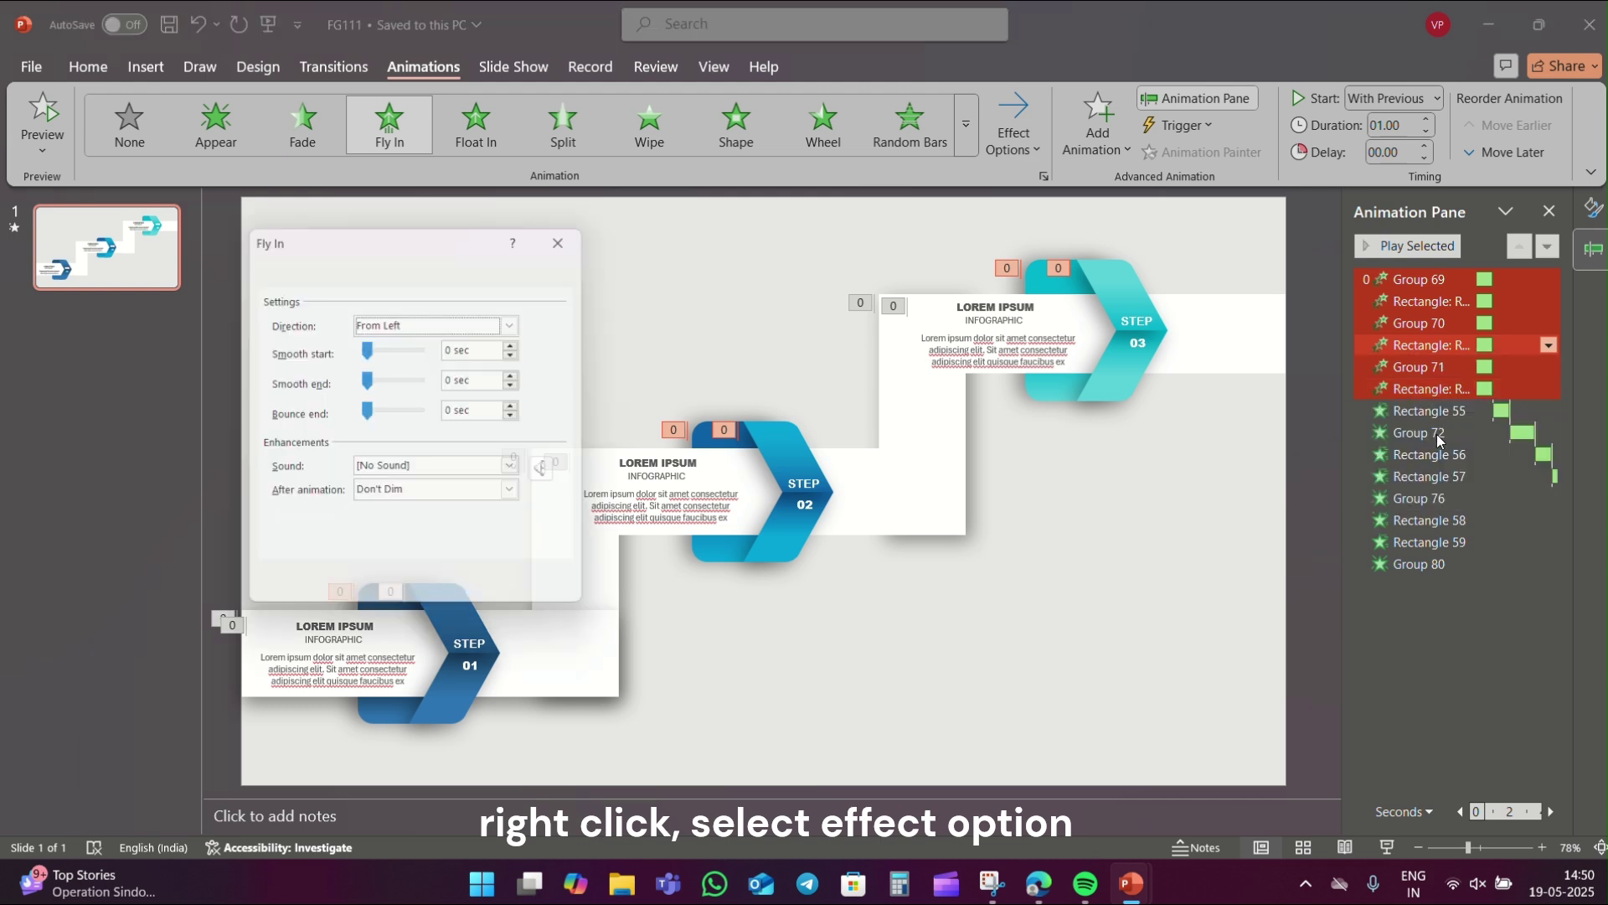
click(317, 269)
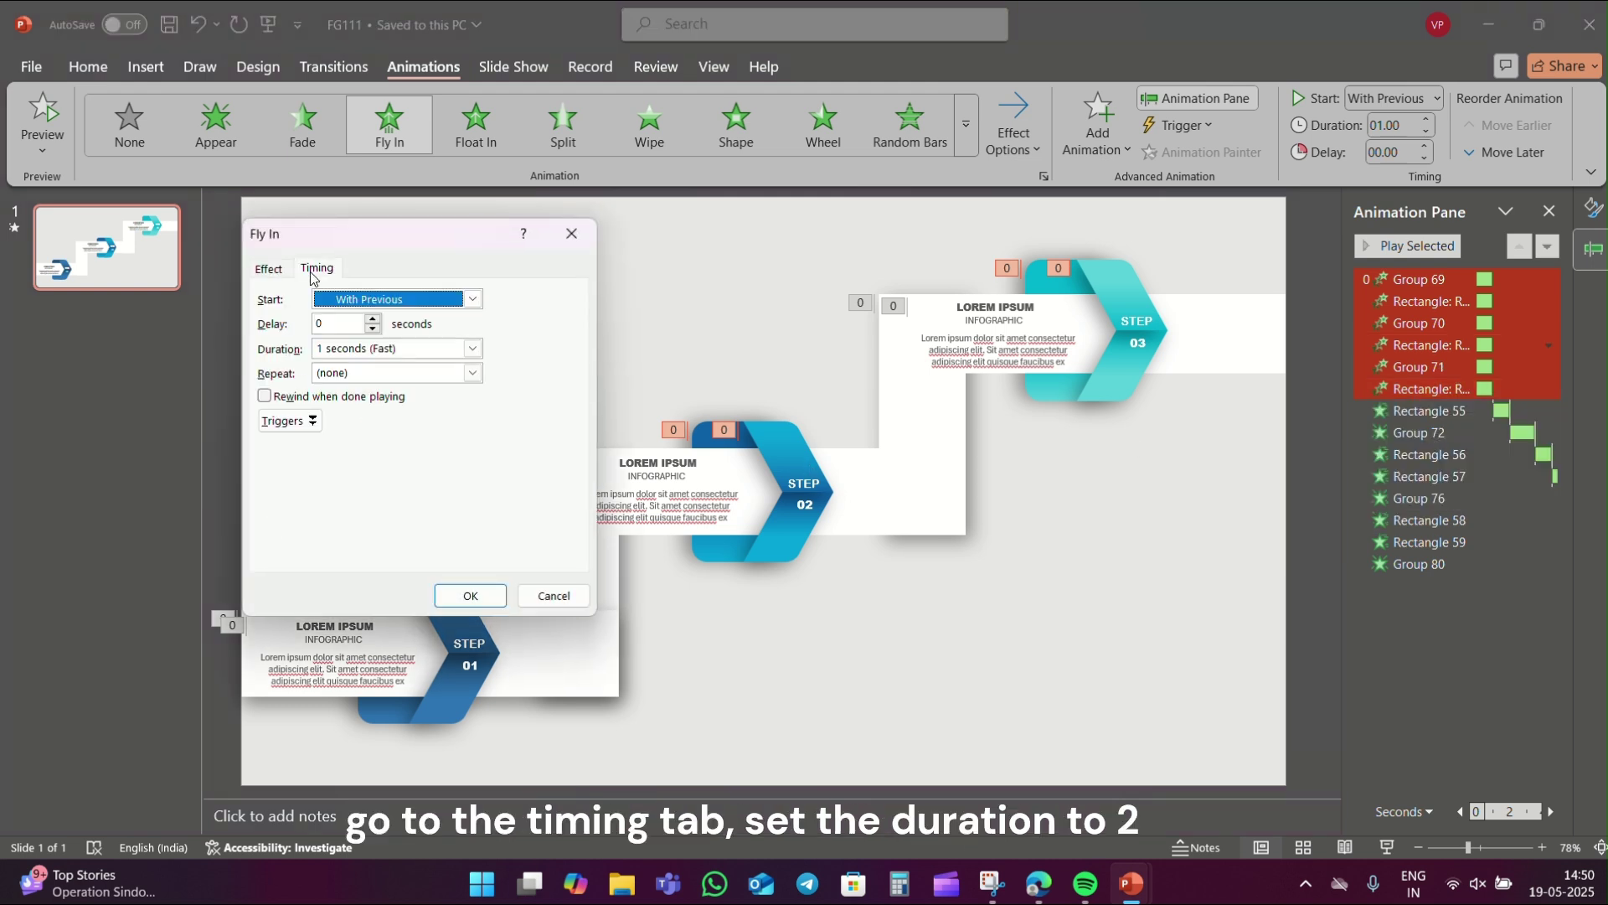
click(473, 349)
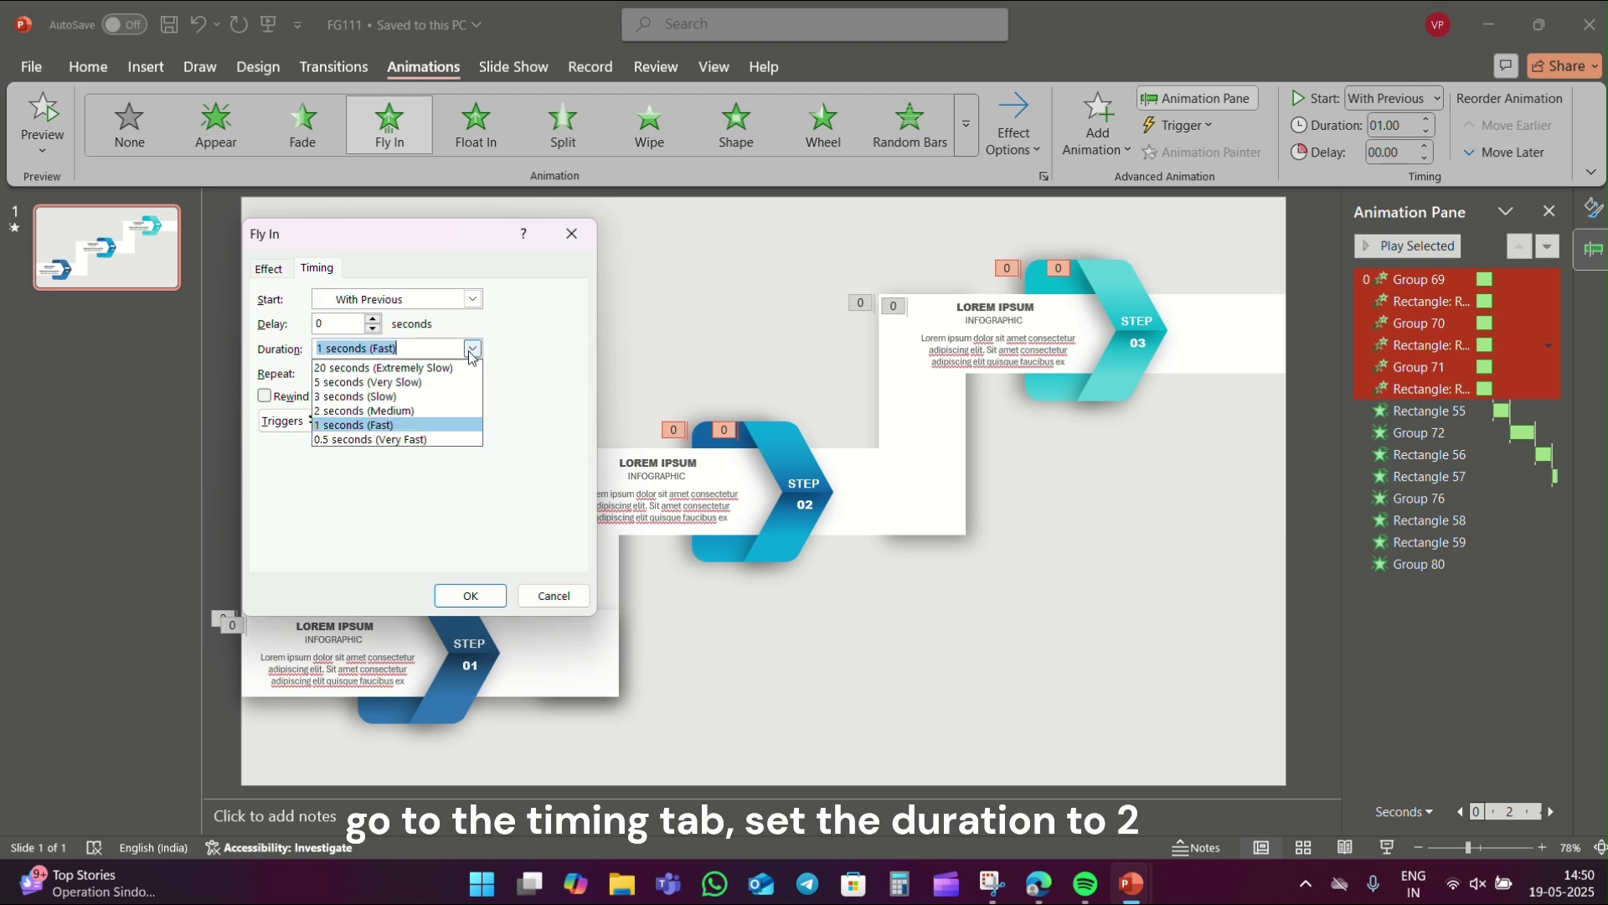
click(400, 414)
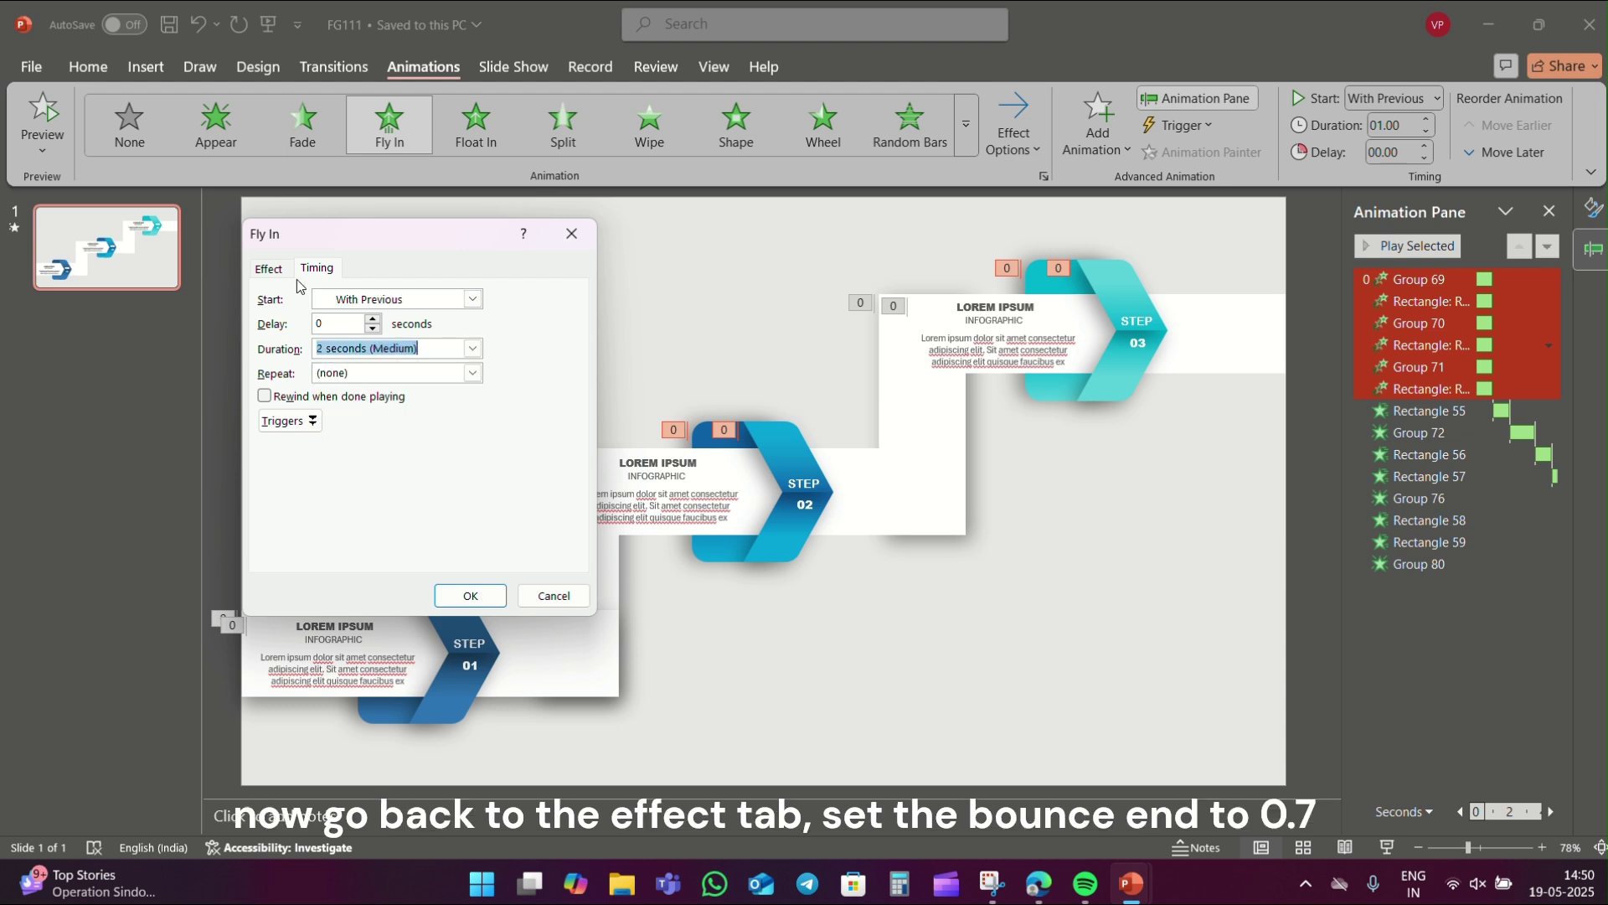
click(269, 269)
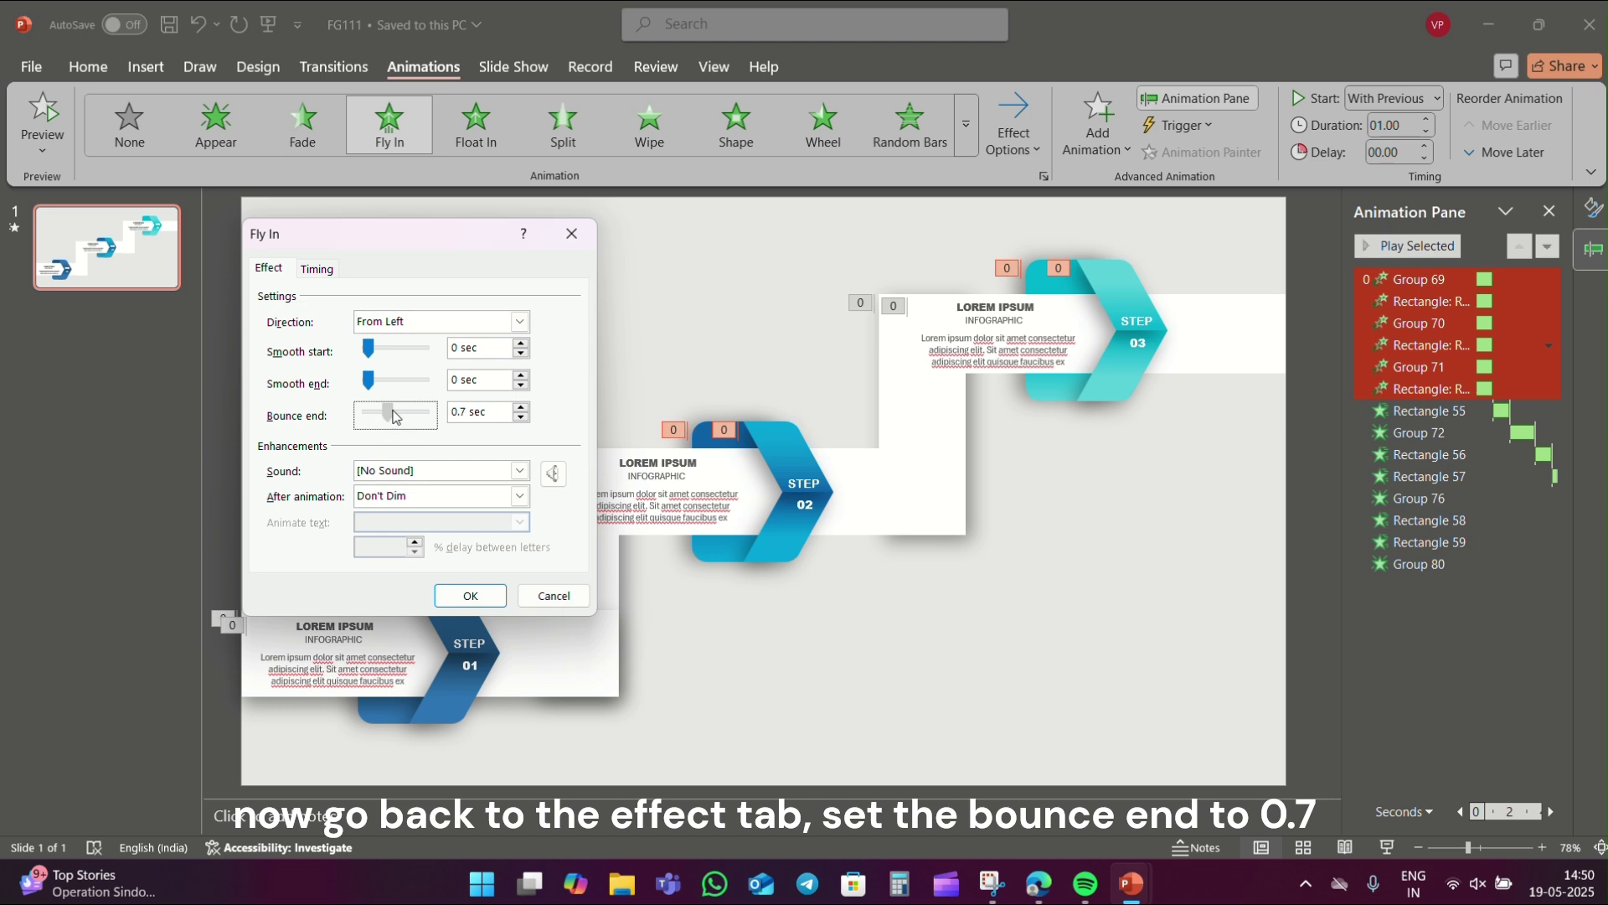
click(470, 595)
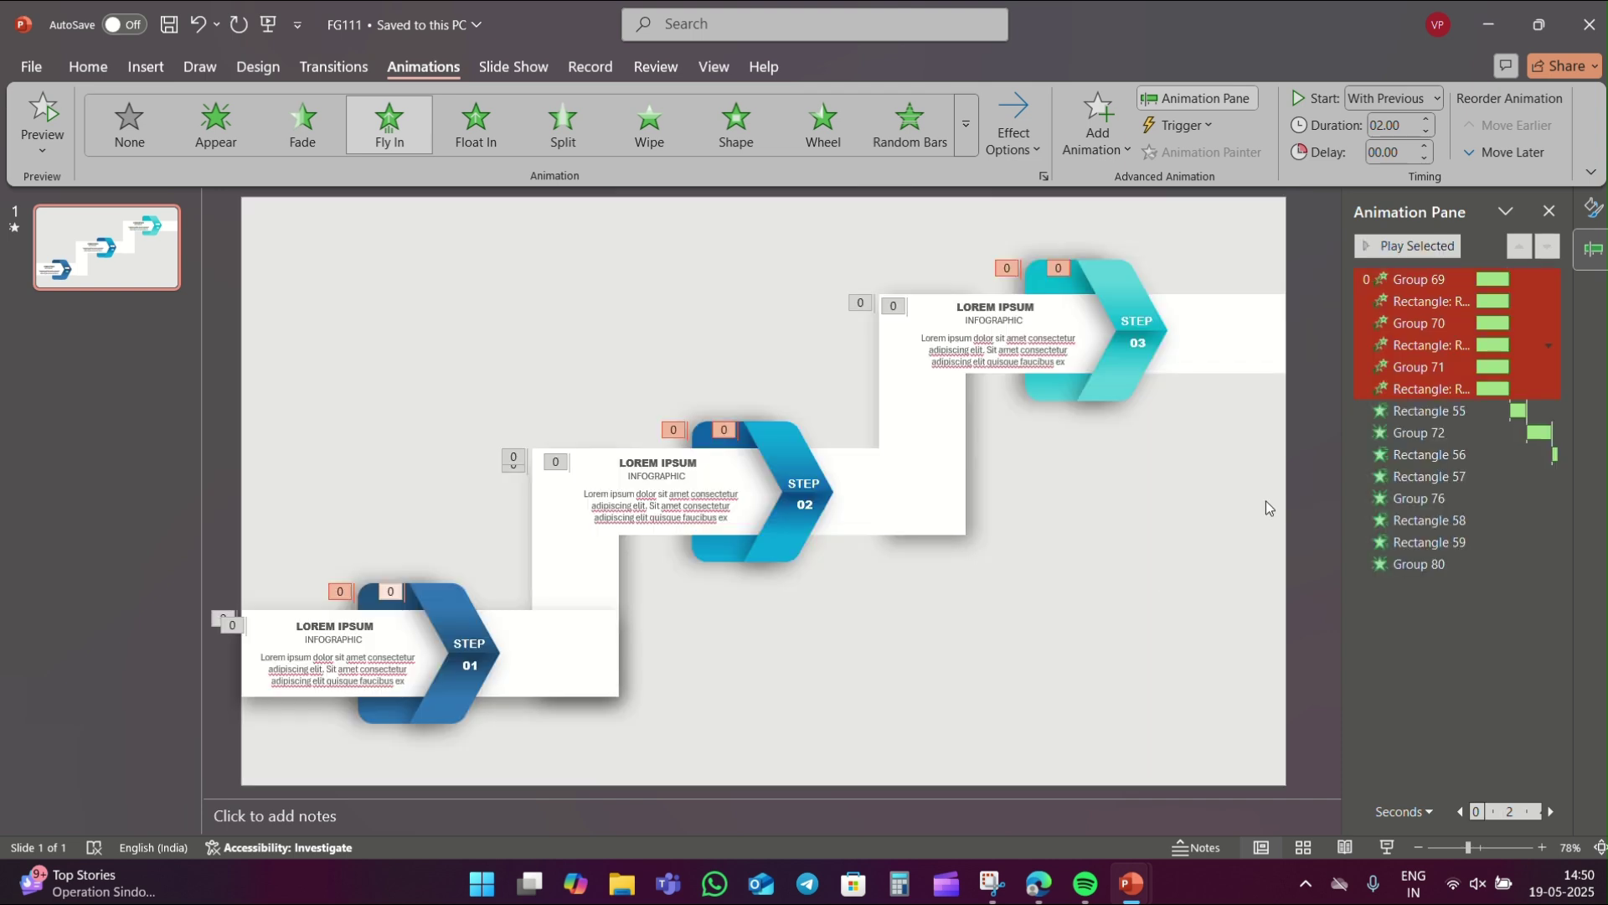
click(1265, 500)
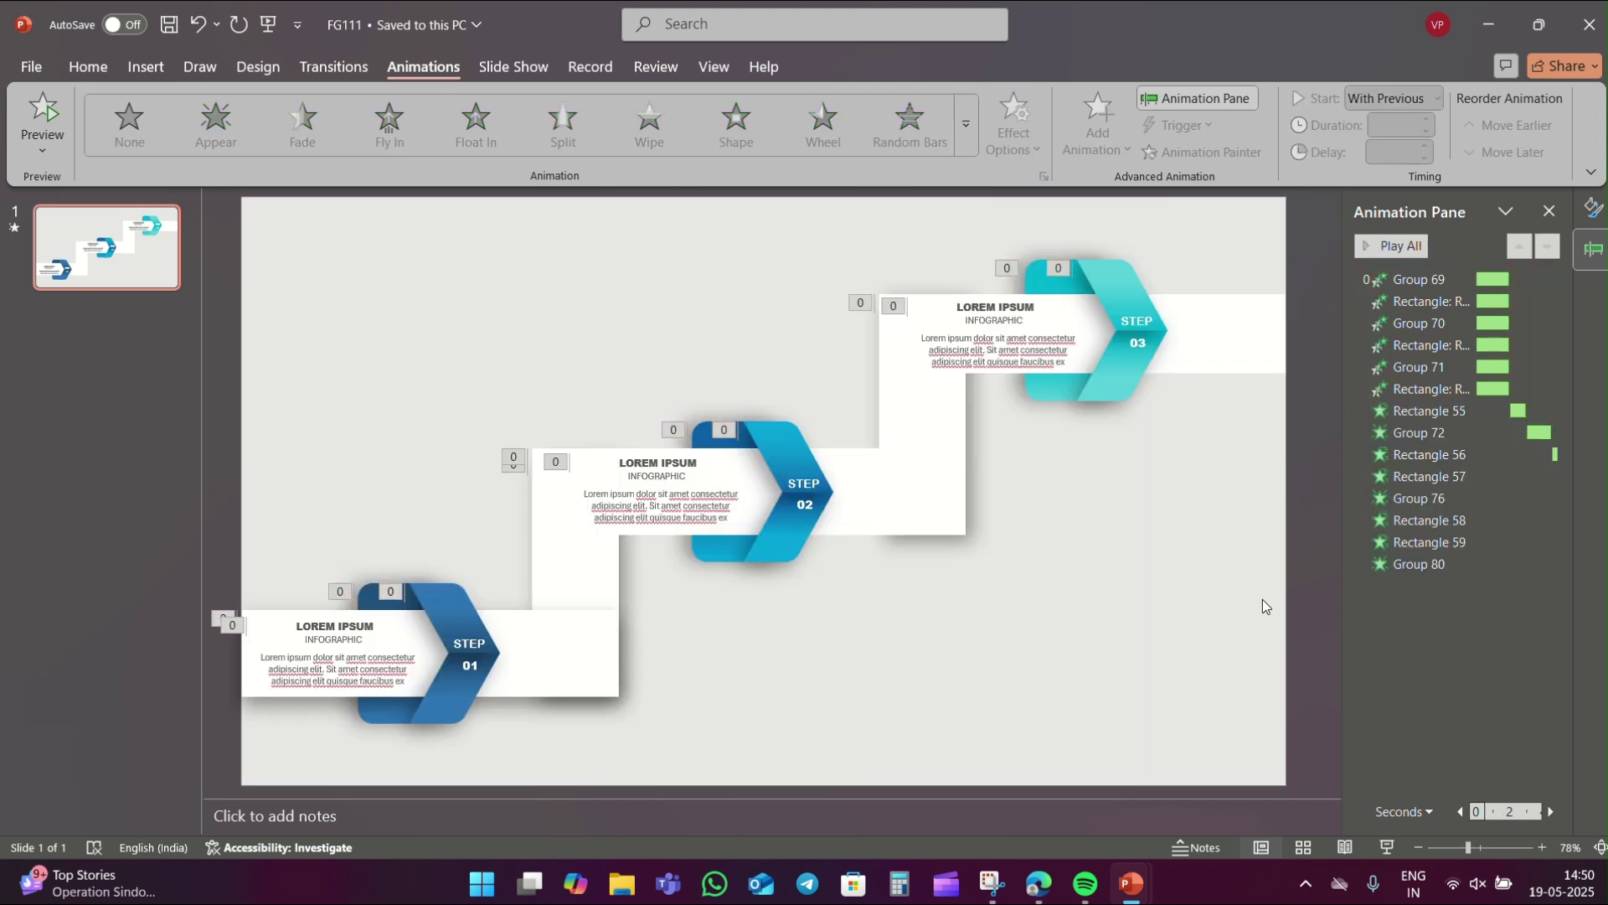
Start the slide show from the current slide to preview the STEP arrow animations
click(1387, 847)
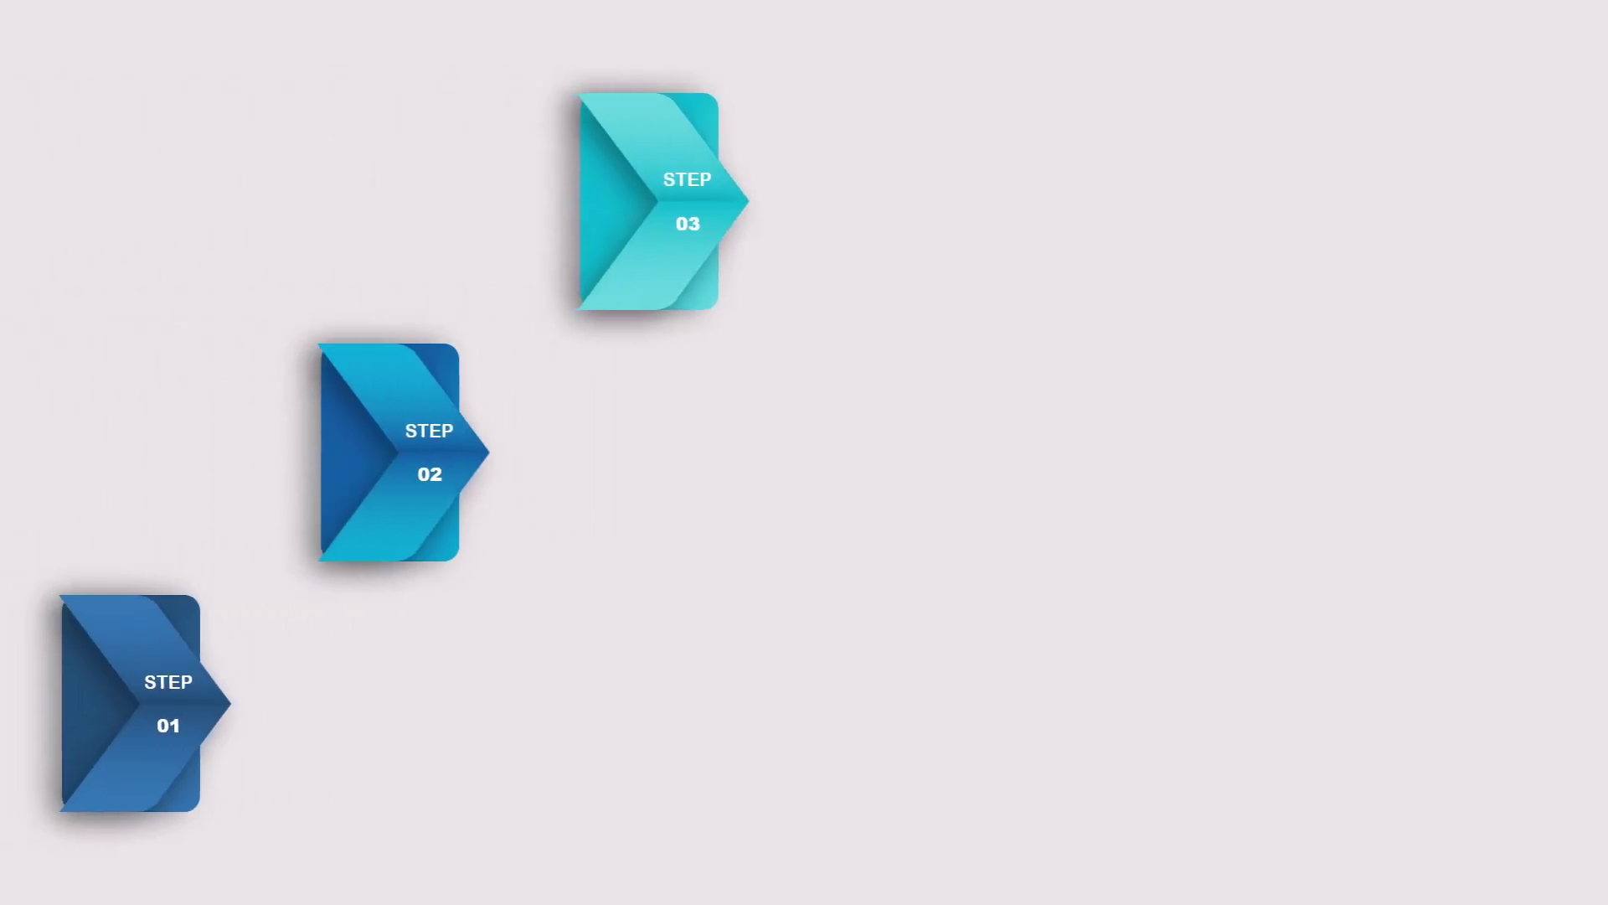